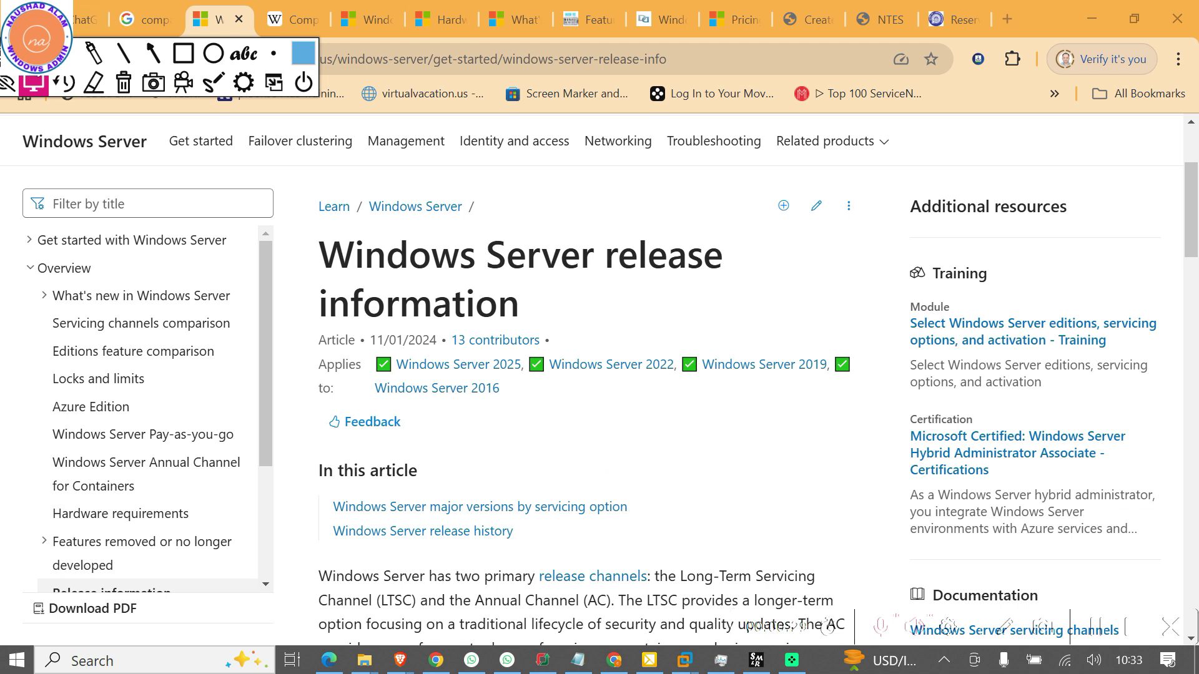
Scroll the release information article to the major versions table listing 2025, 2022, 2019 and 2016
drag(36, 55, 36, 19)
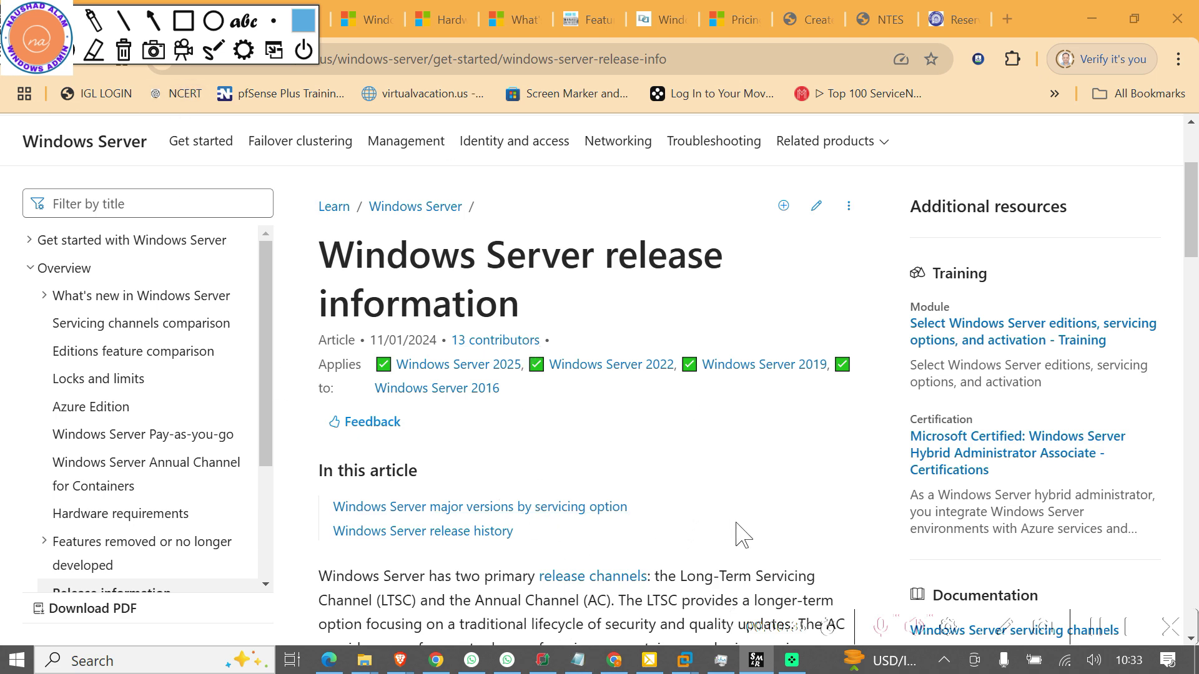
scroll(627, 459, down, 1)
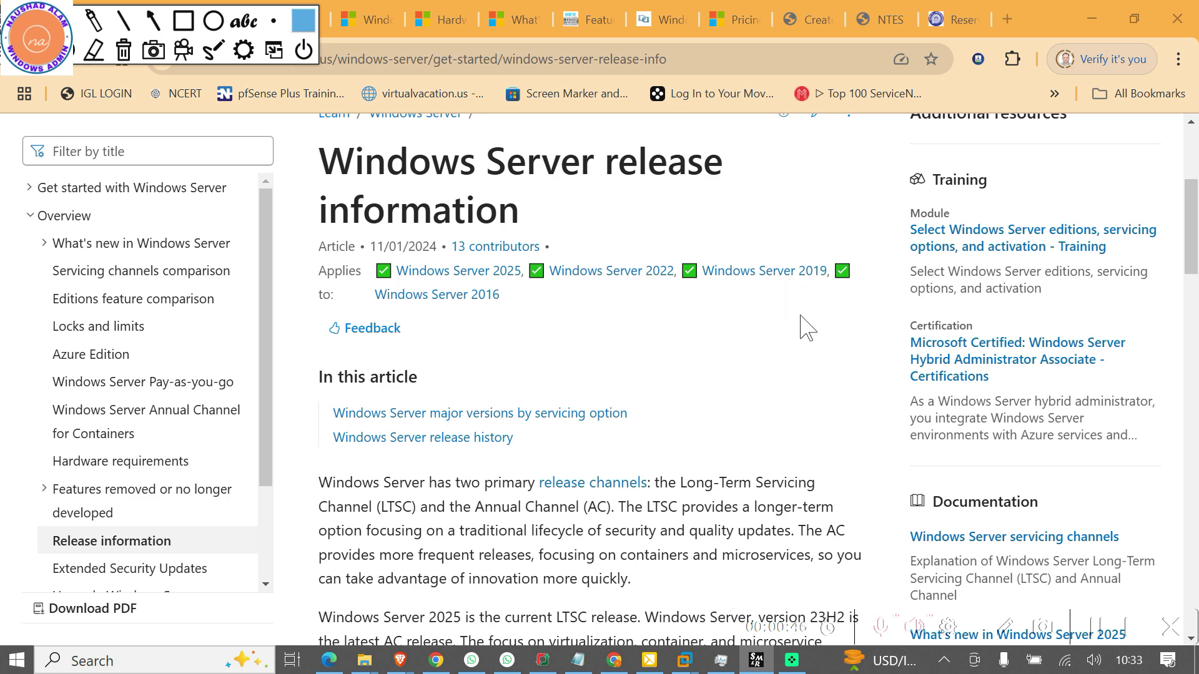
scroll(716, 402, down, 3)
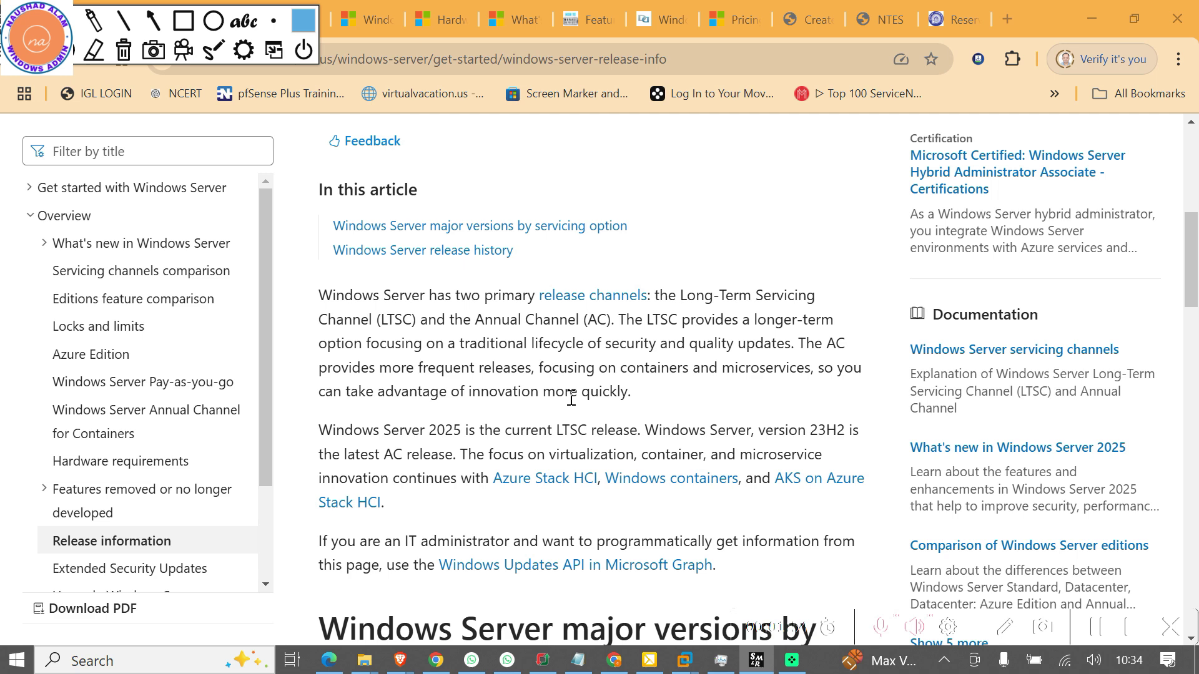
scroll(571, 398, down, 1)
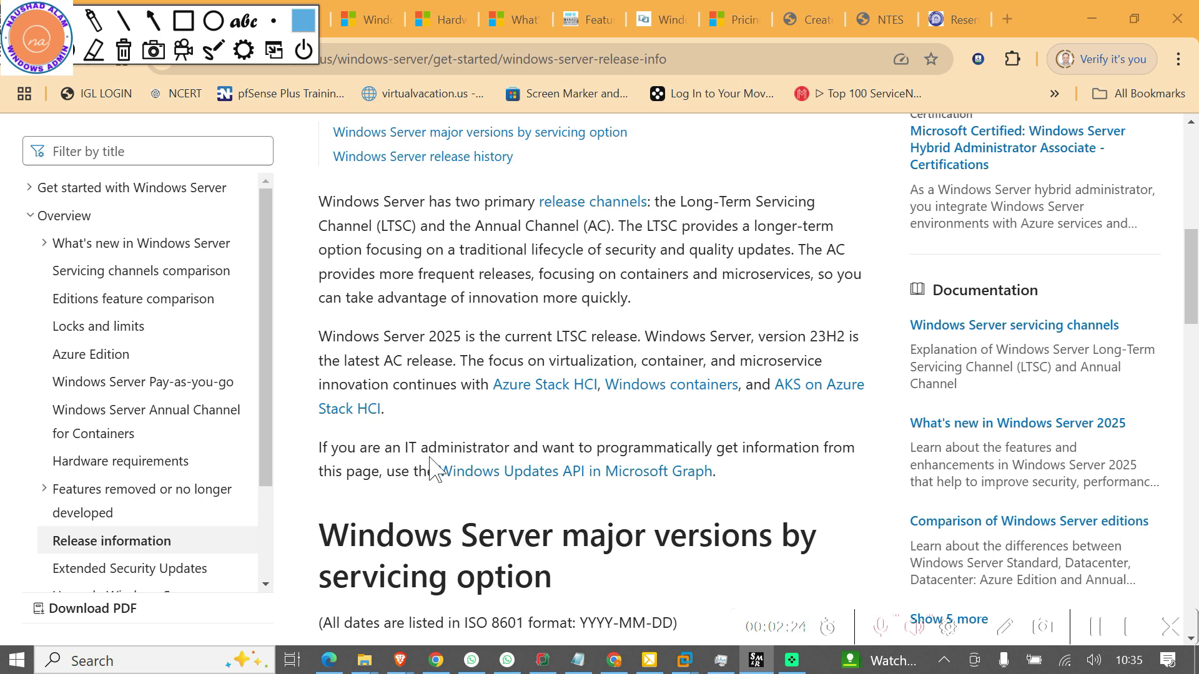
scroll(434, 468, down, 1)
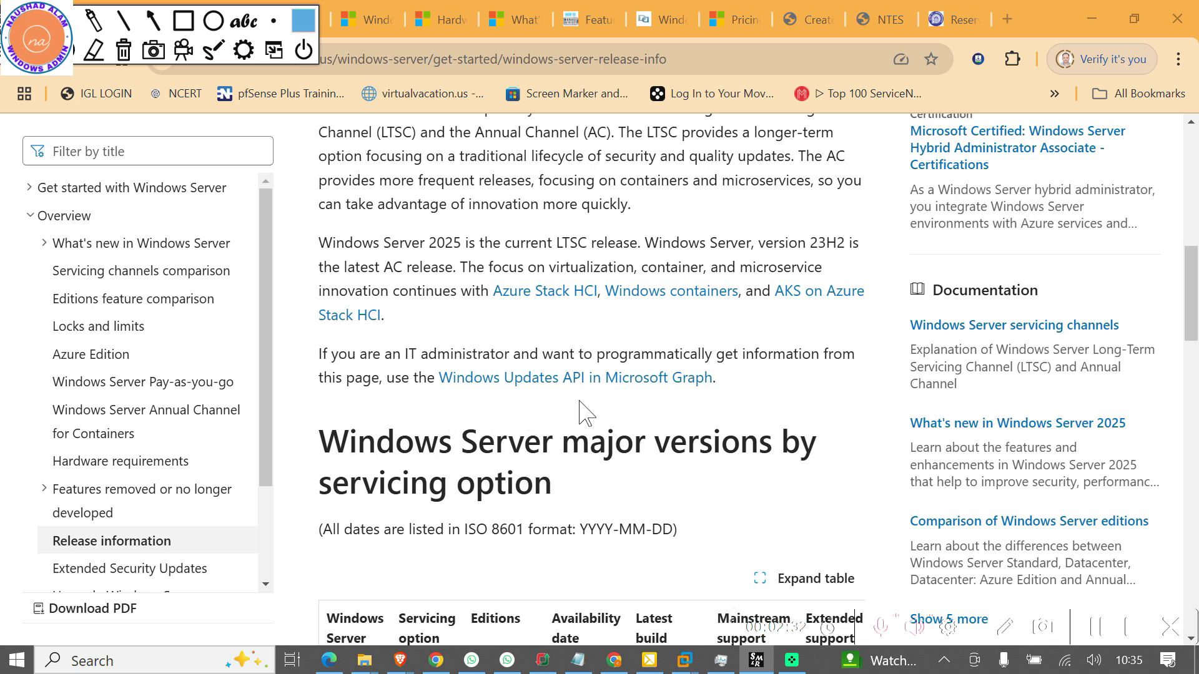
scroll(772, 425, down, 3)
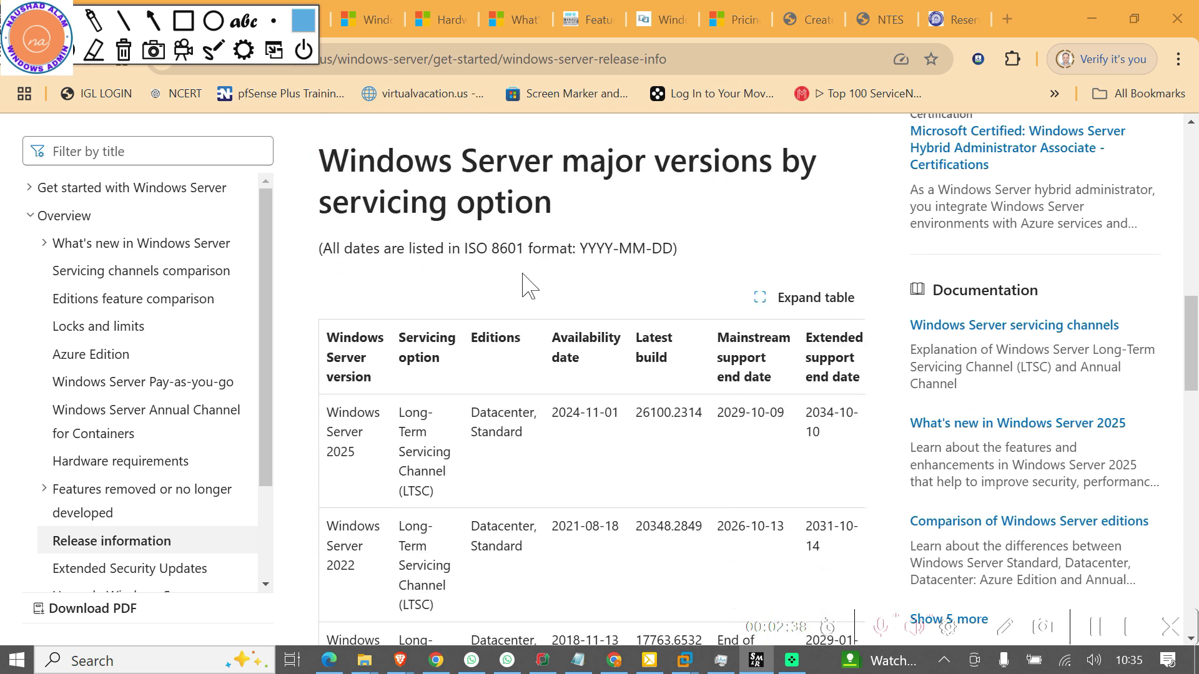
scroll(531, 321, down, 1)
scroll(531, 322, down, 1)
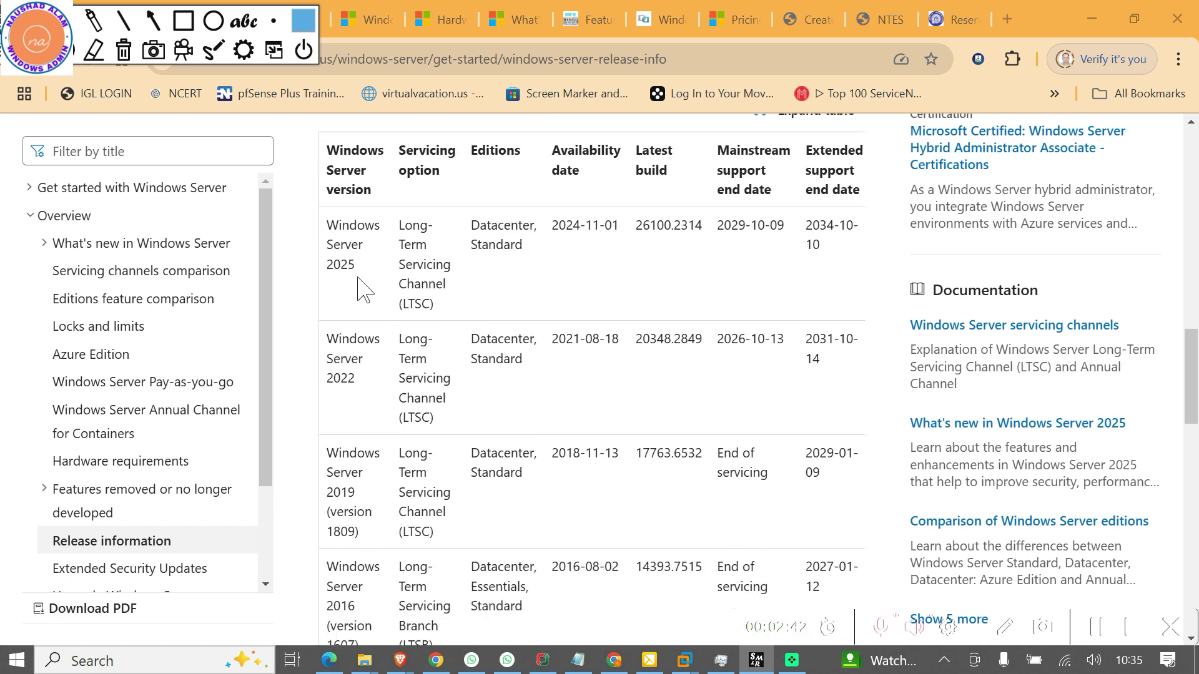
click(154, 23)
drag(239, 256, 309, 241)
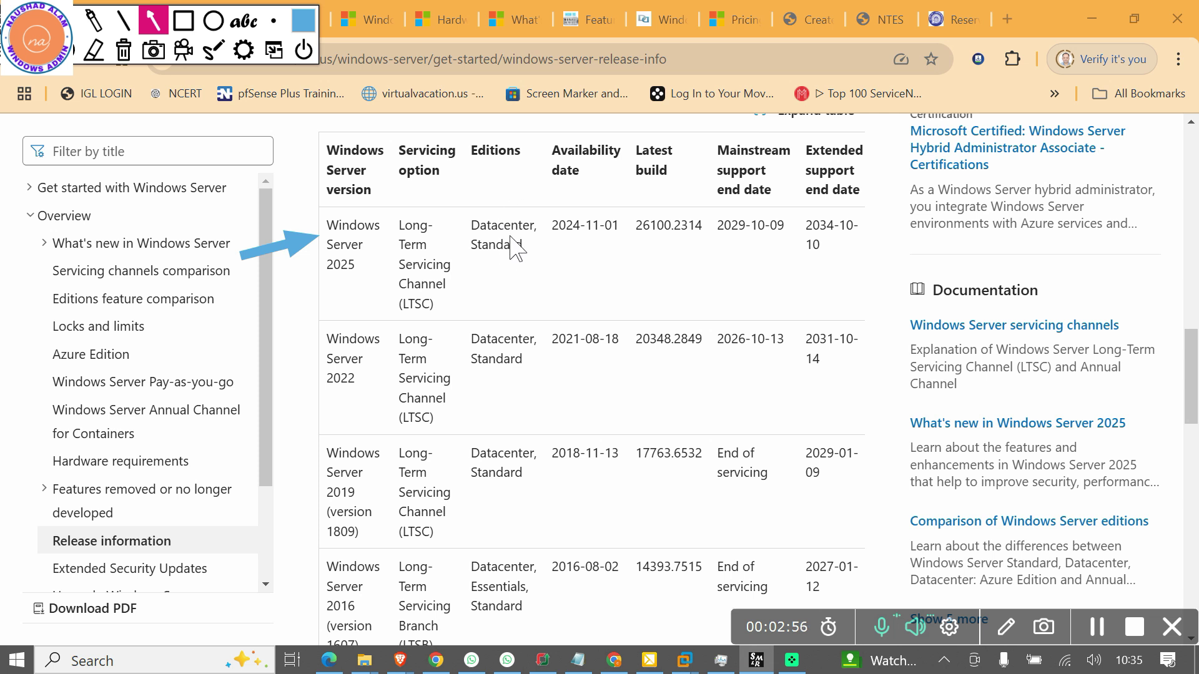
drag(603, 296, 526, 270)
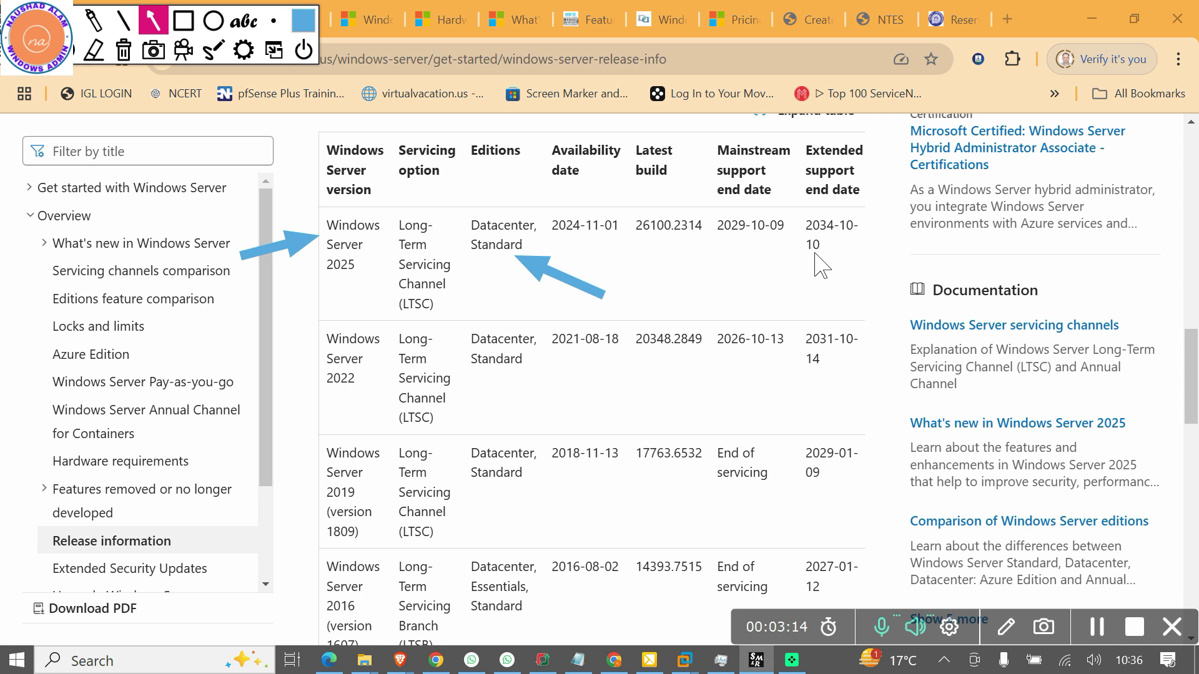
drag(723, 293, 733, 233)
drag(858, 288, 851, 253)
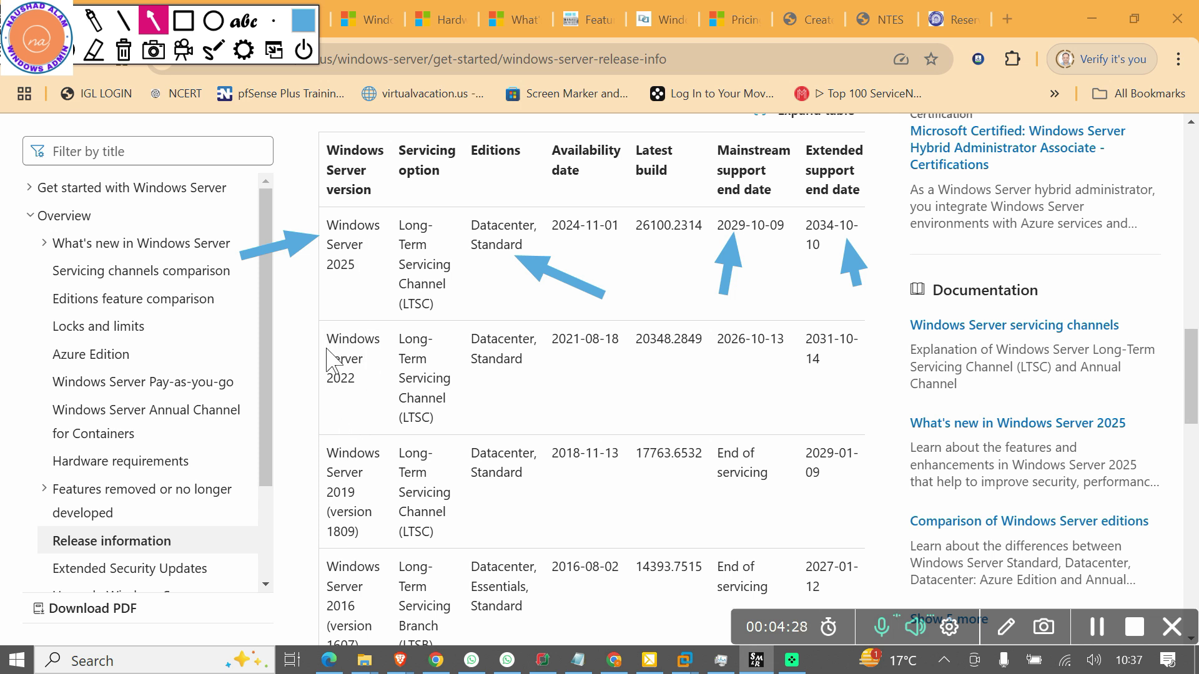
Clear the drawn arrows and highlight the 2016 editions Datacenter, Essentials, Standard
click(123, 50)
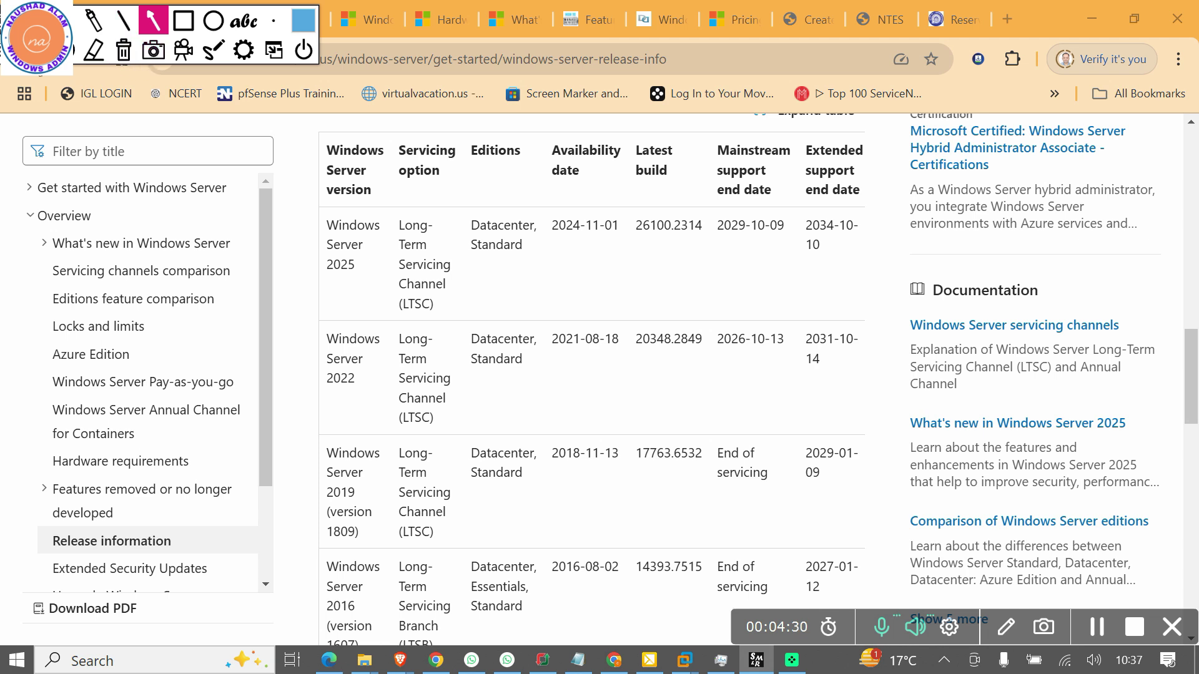
scroll(804, 537, down, 1)
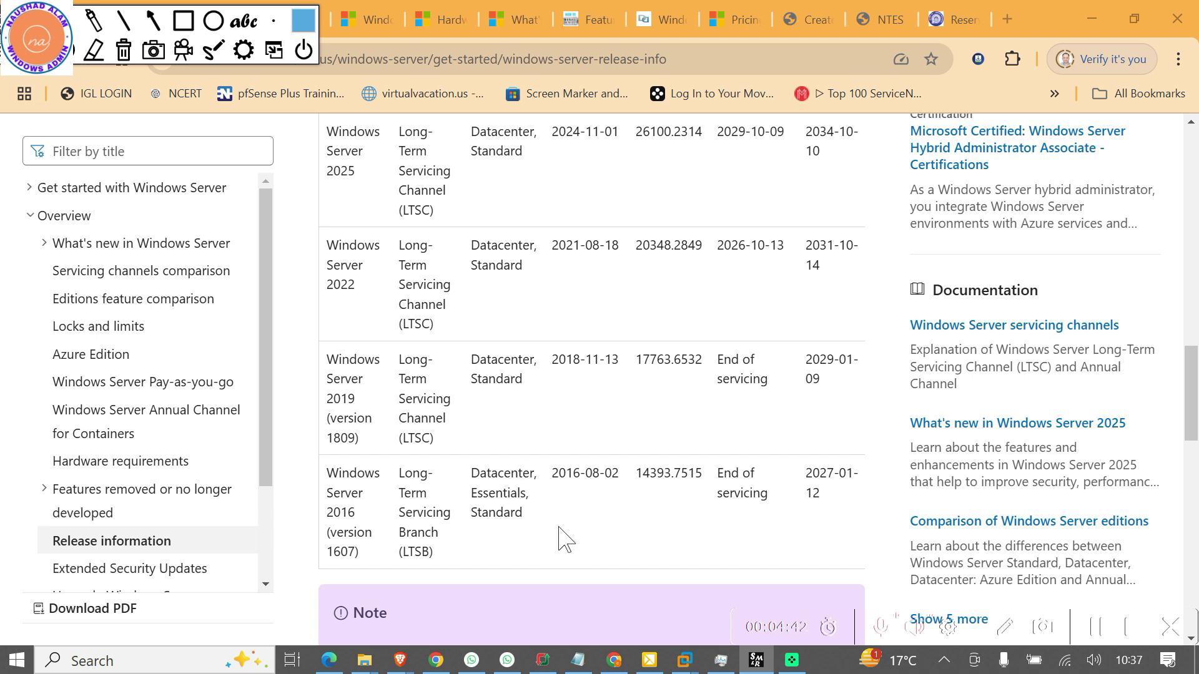
drag(538, 529, 469, 460)
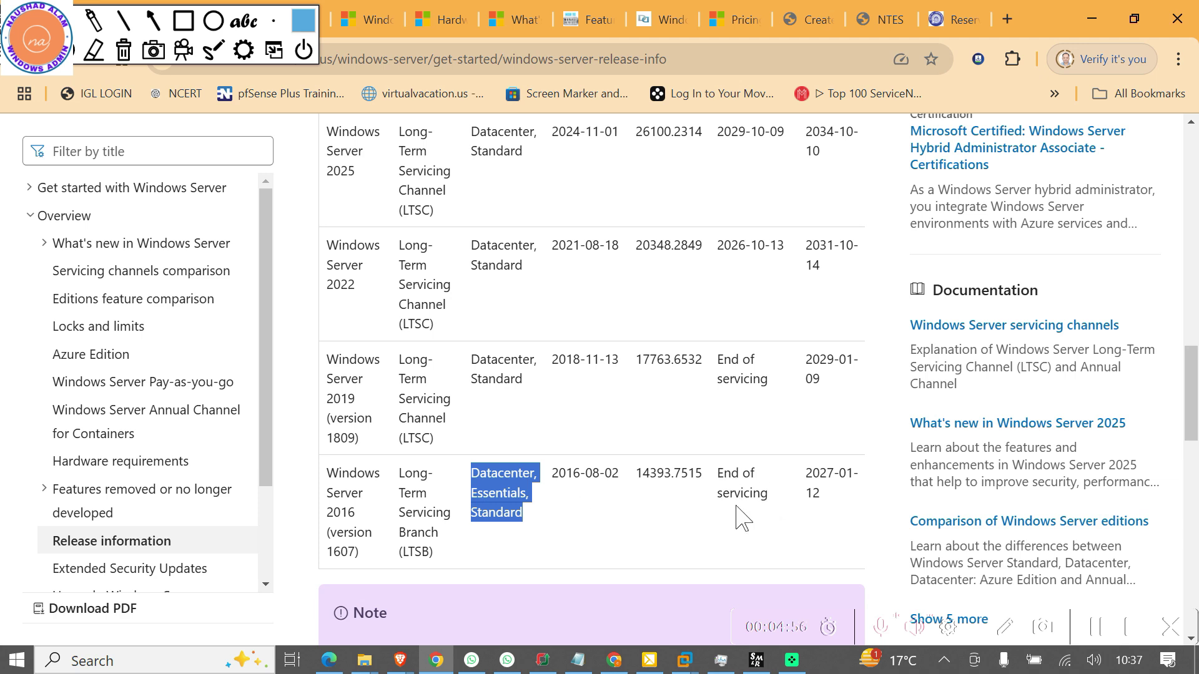
Put away the annotation tools and switch to the Wikipedia comparison of Windows versions
scroll(741, 517, up, 3)
scroll(742, 516, down, 3)
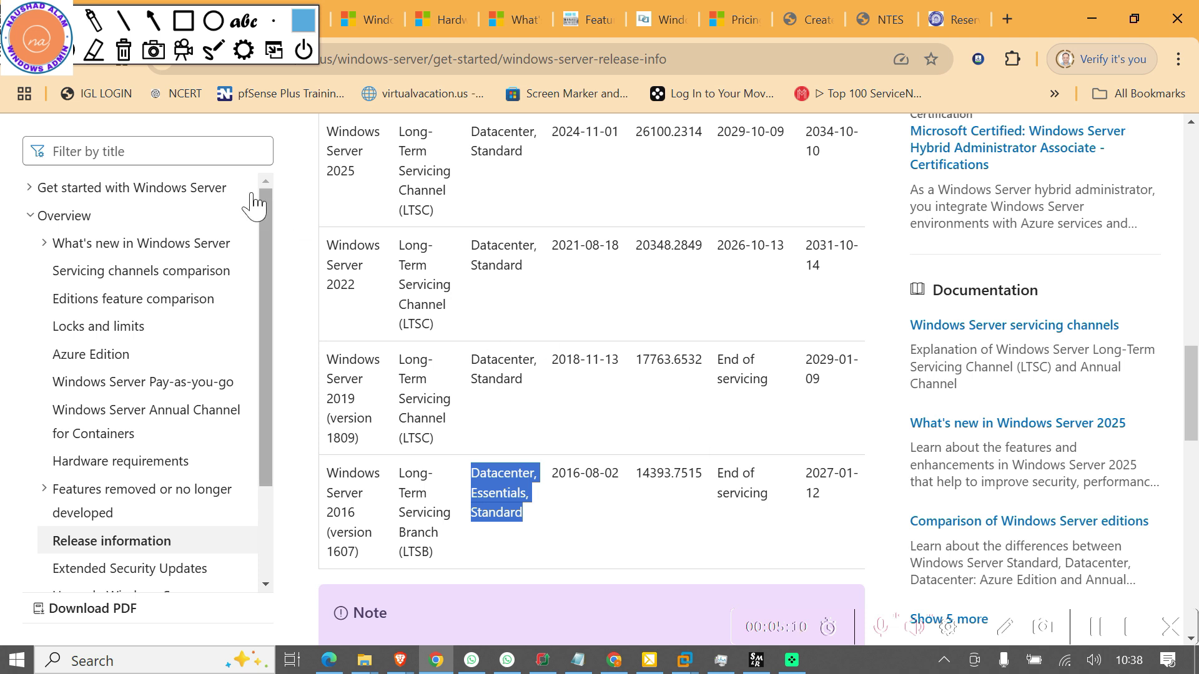
click(15, 62)
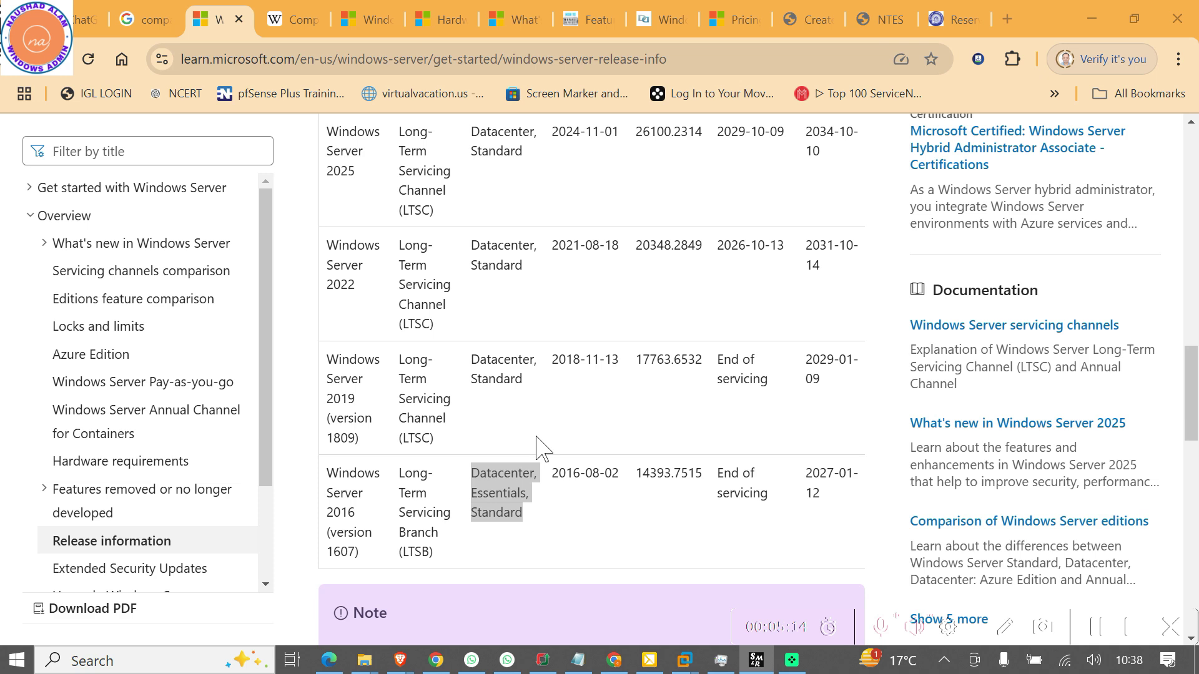
click(298, 23)
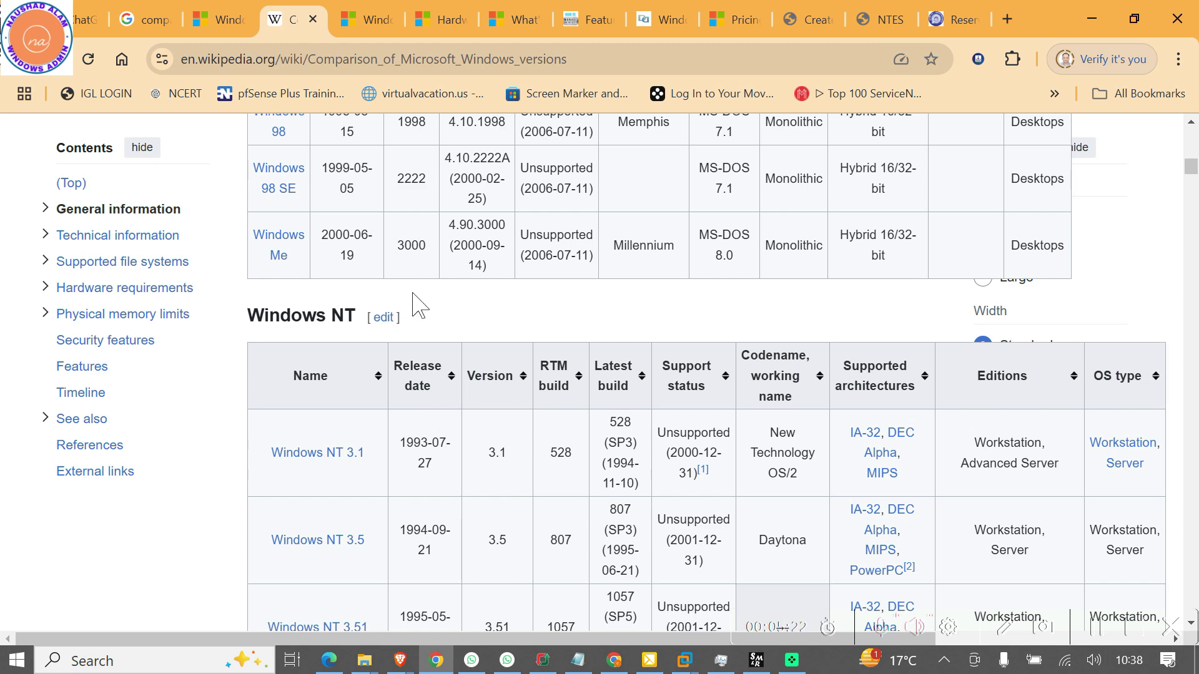
Scroll the Windows NT release table down to the Windows Server 2025 row, build 26100
scroll(437, 412, up, 10)
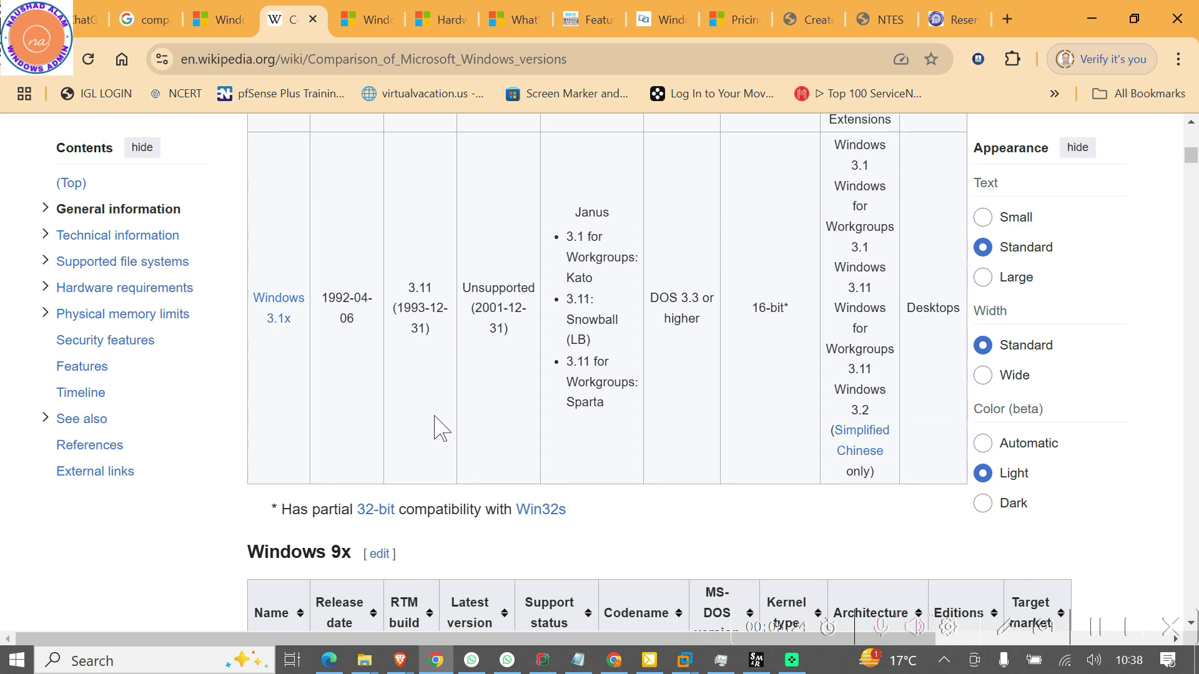
scroll(437, 428, down, 10)
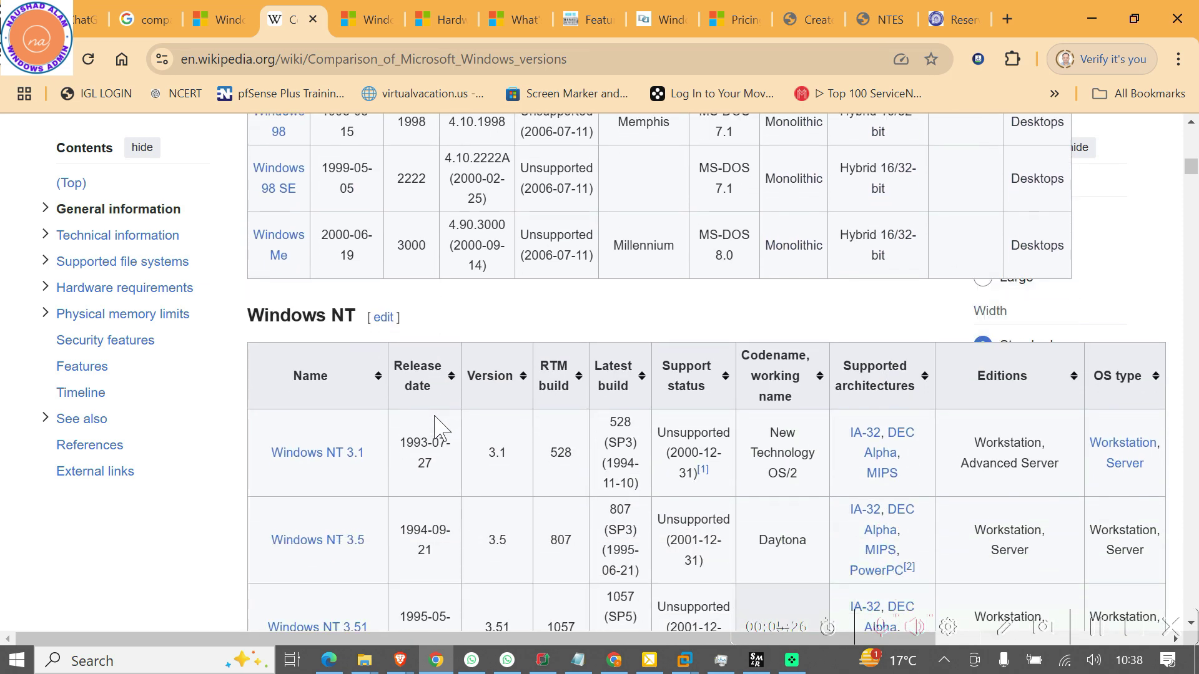
scroll(437, 428, down, 10)
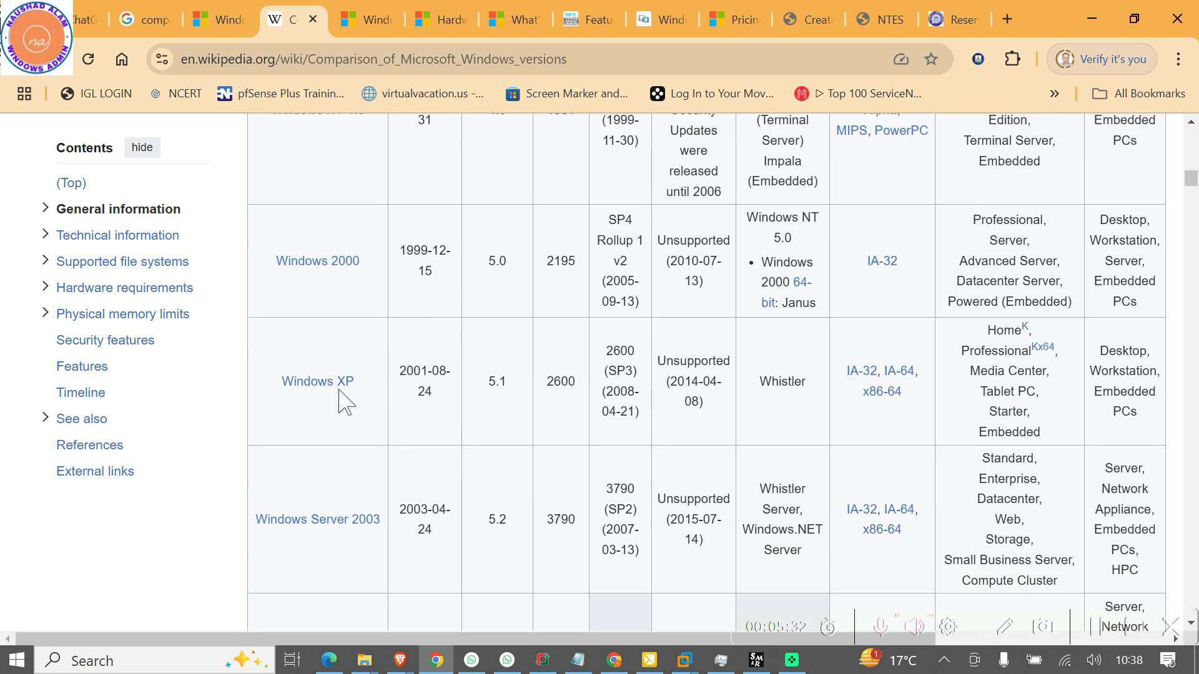
scroll(463, 383, down, 1)
scroll(468, 387, down, 3)
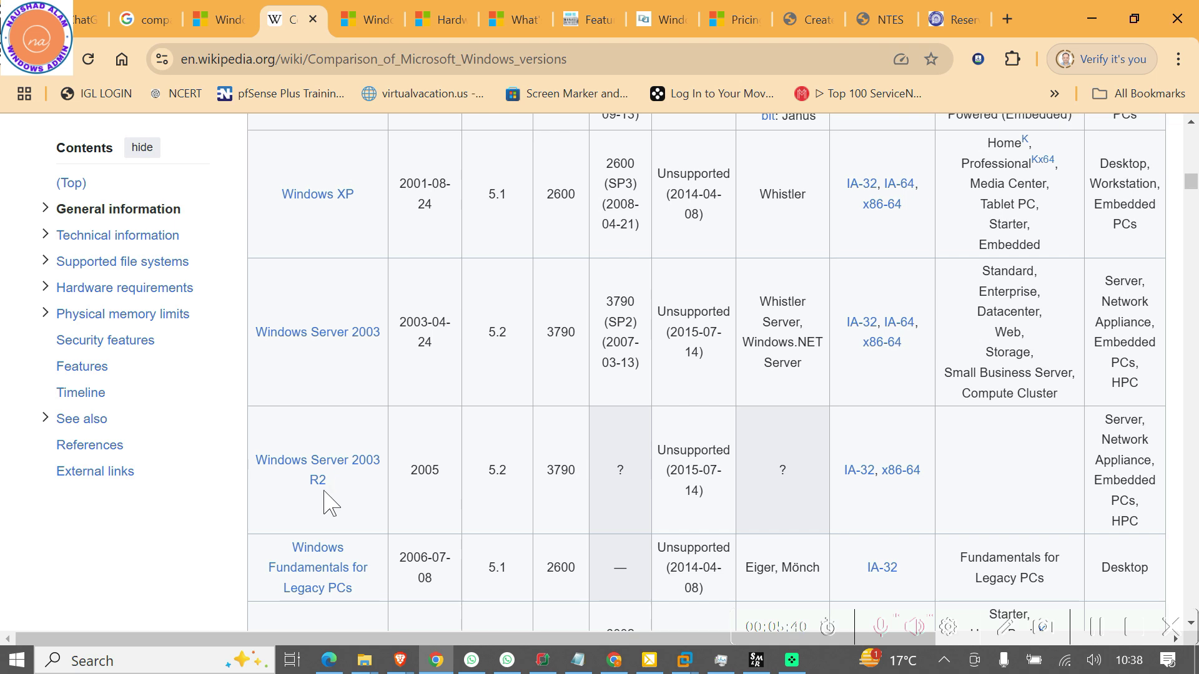
scroll(420, 502, down, 3)
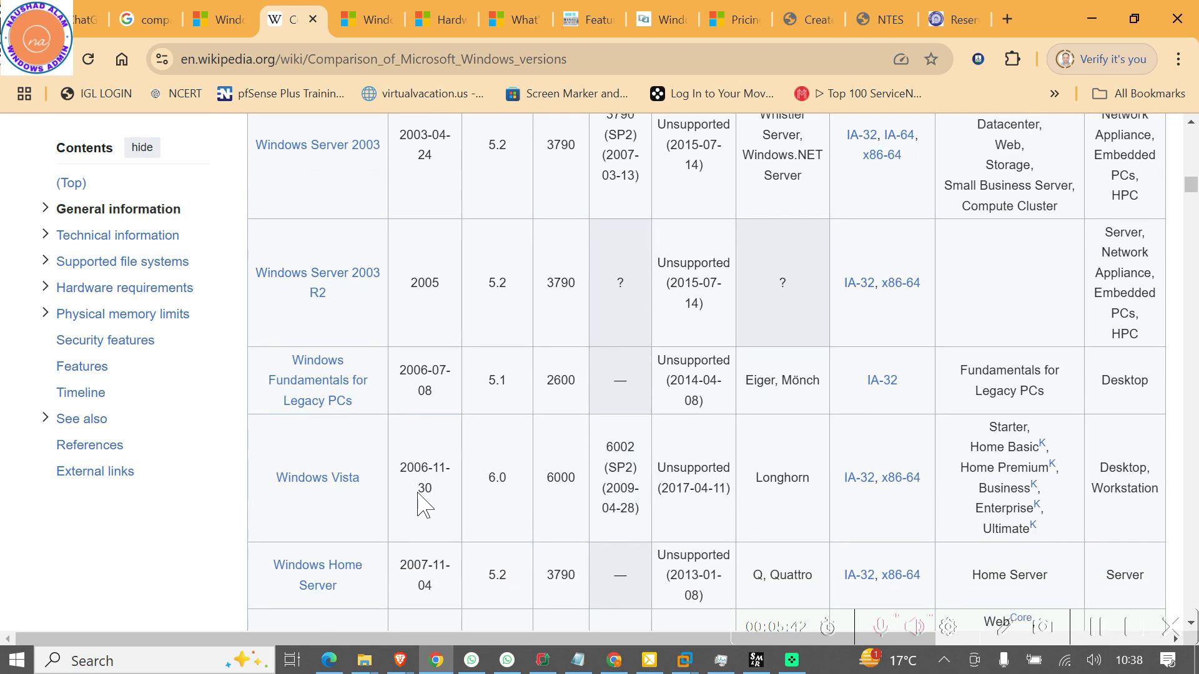
scroll(359, 527, down, 3)
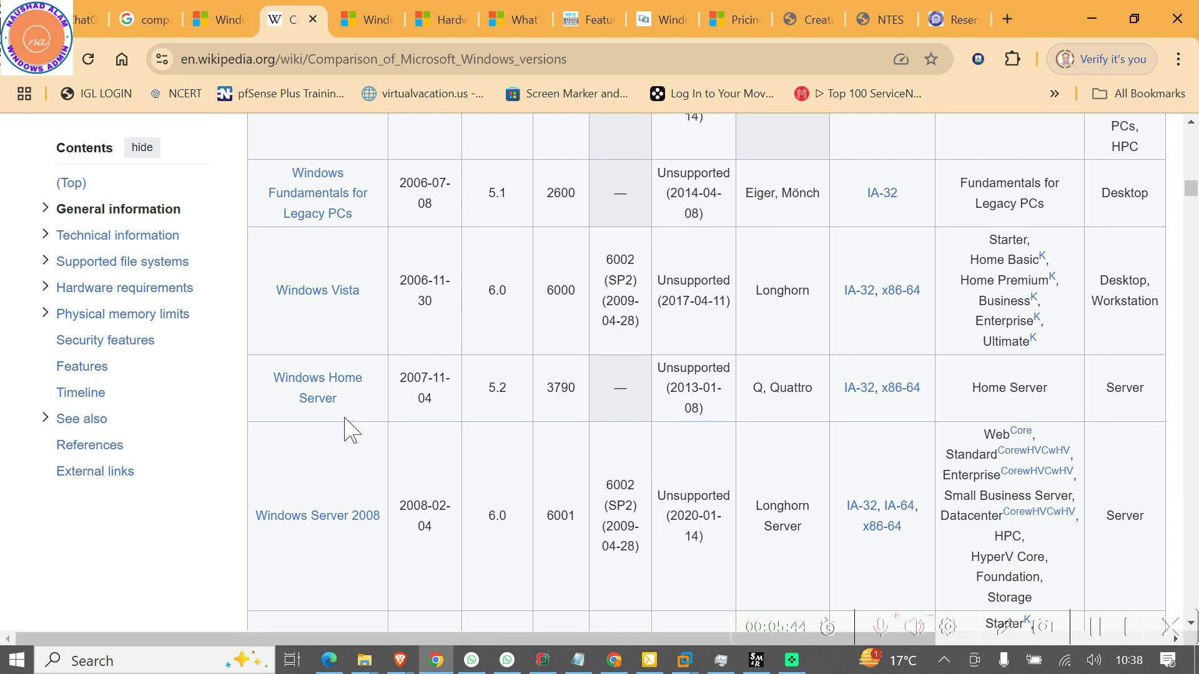
scroll(331, 512, down, 3)
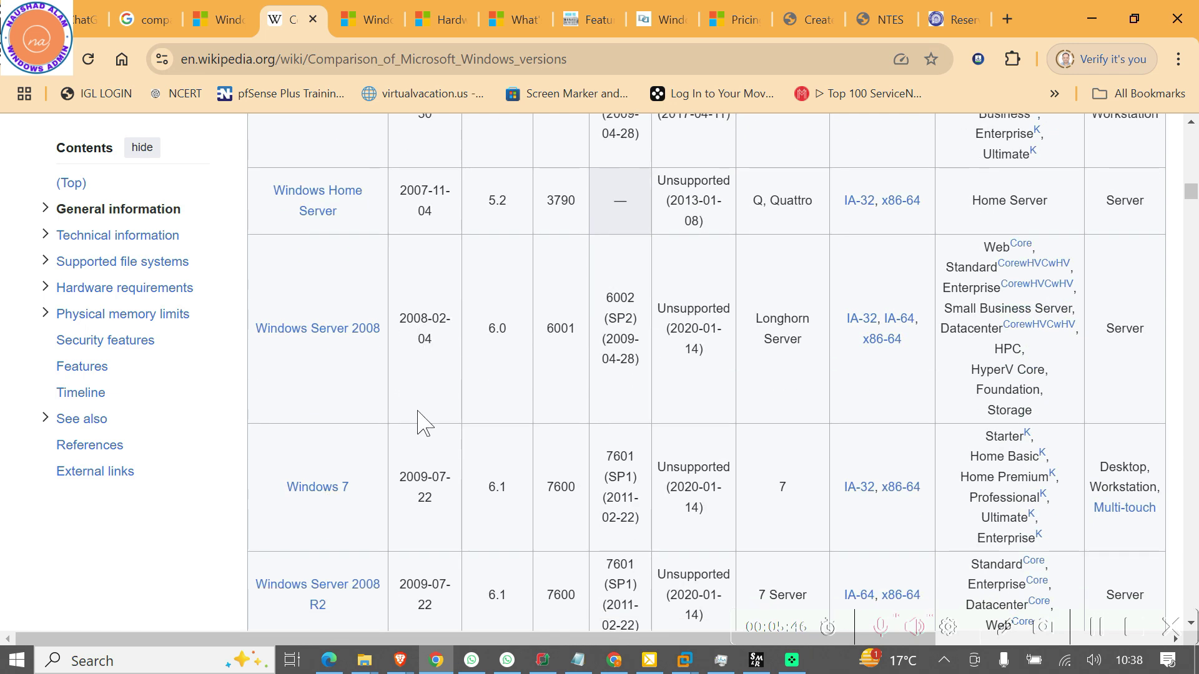
scroll(420, 420, down, 2)
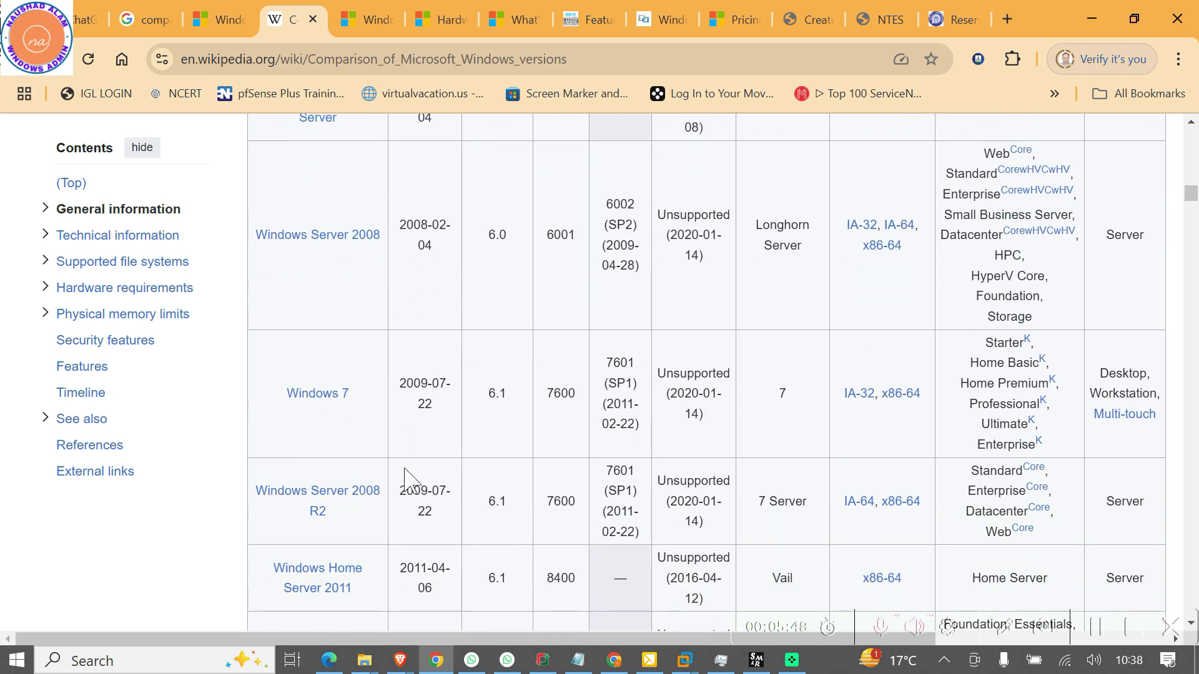
scroll(410, 482, down, 3)
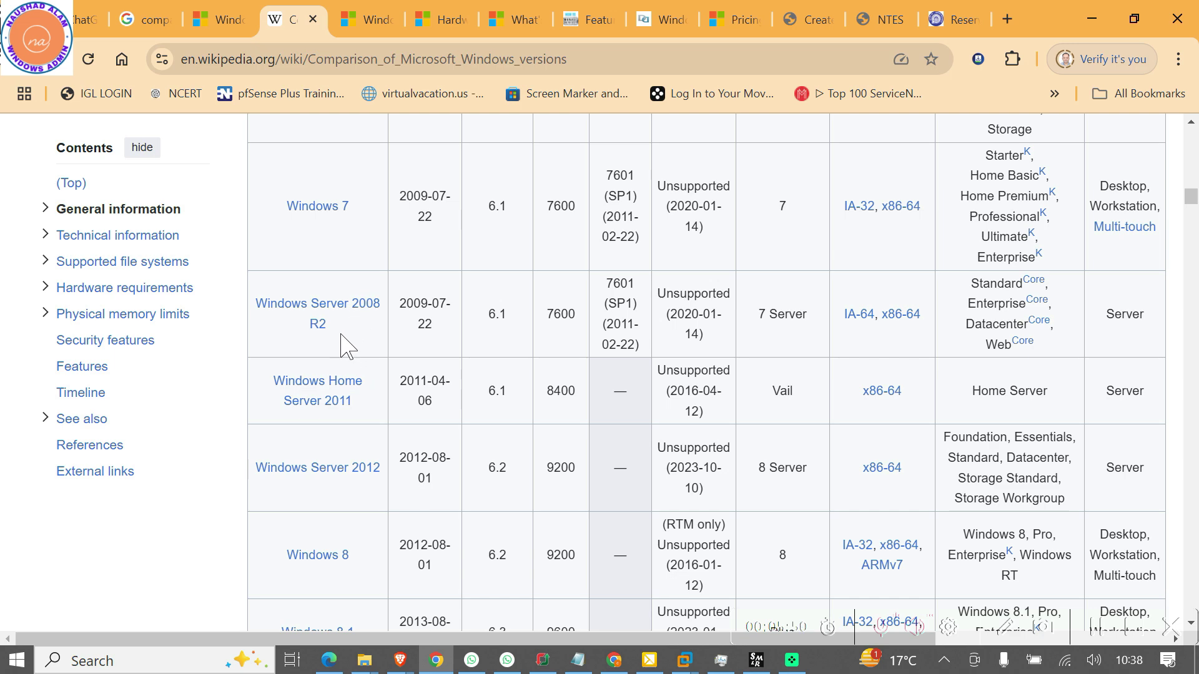
scroll(441, 375, down, 2)
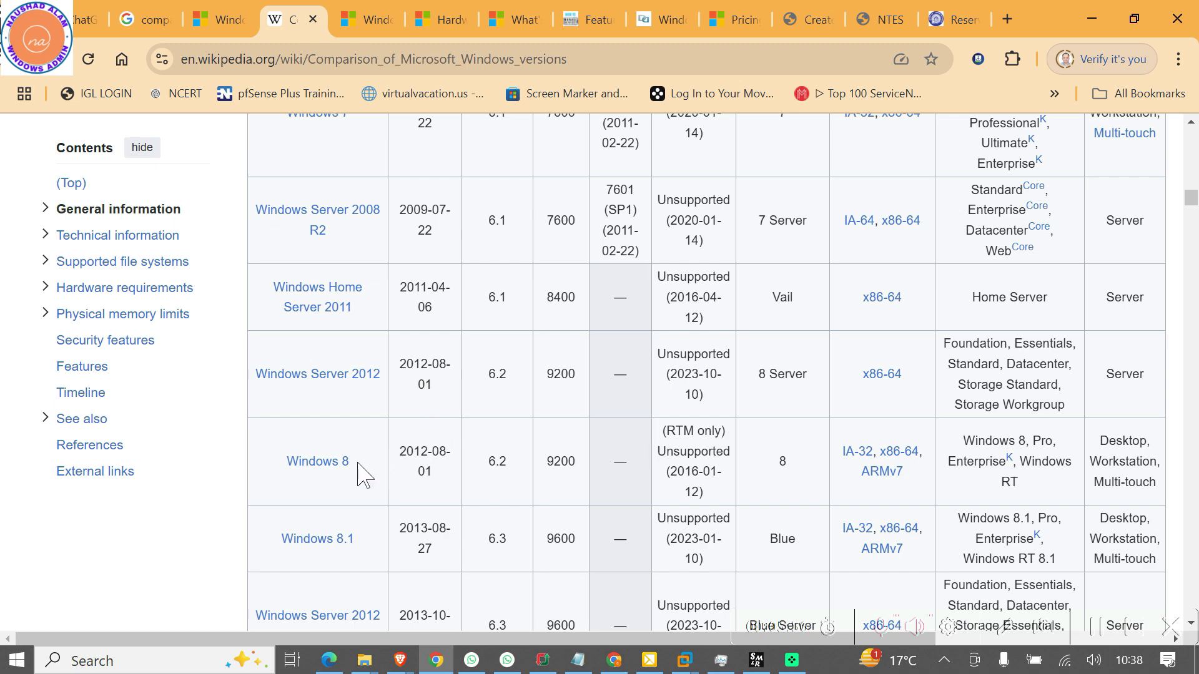
scroll(344, 540, down, 3)
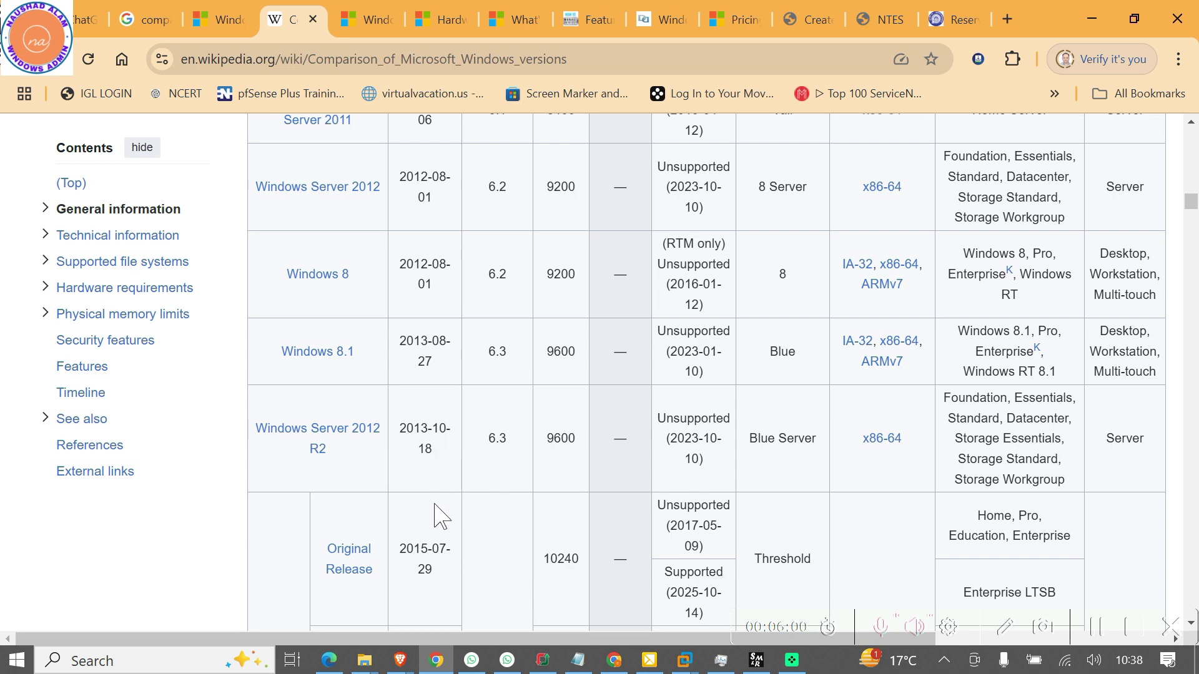
scroll(437, 516, down, 4)
scroll(437, 516, down, 15)
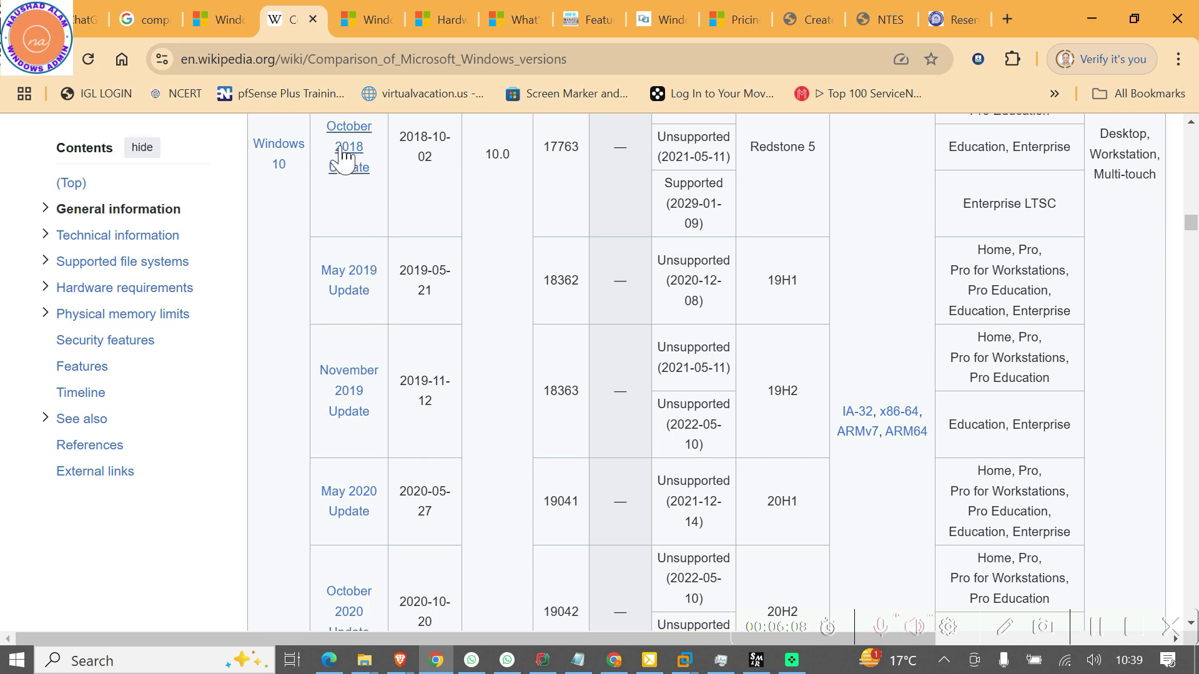
scroll(450, 479, down, 10)
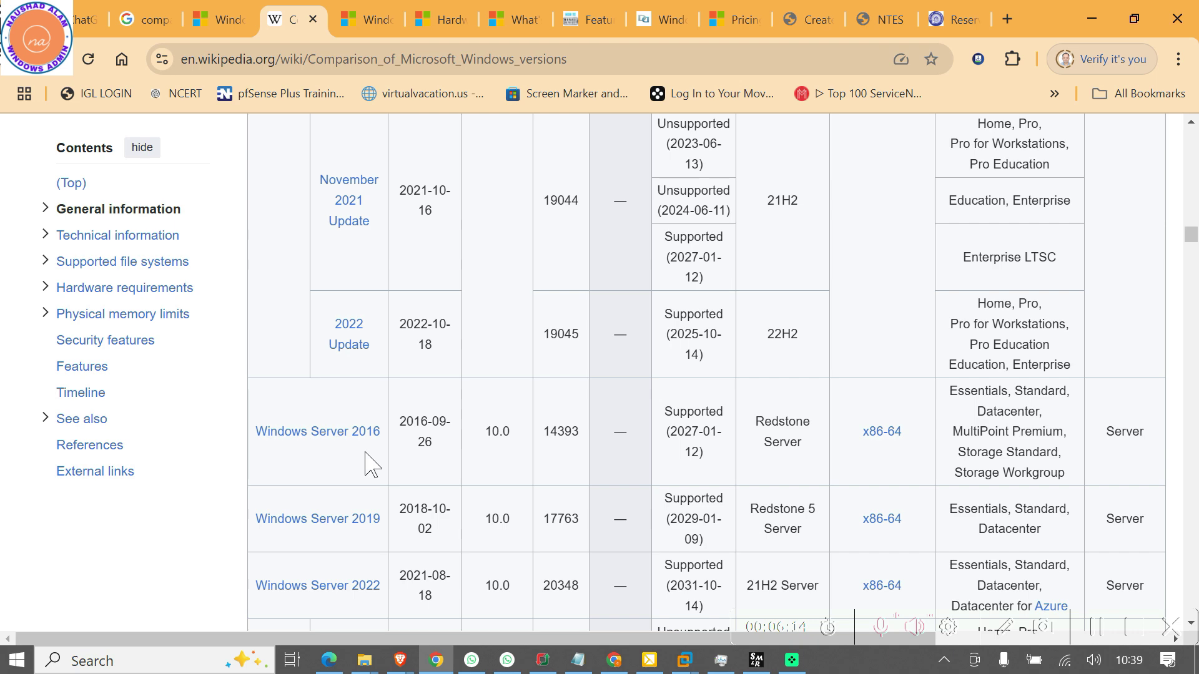
scroll(359, 542, down, 3)
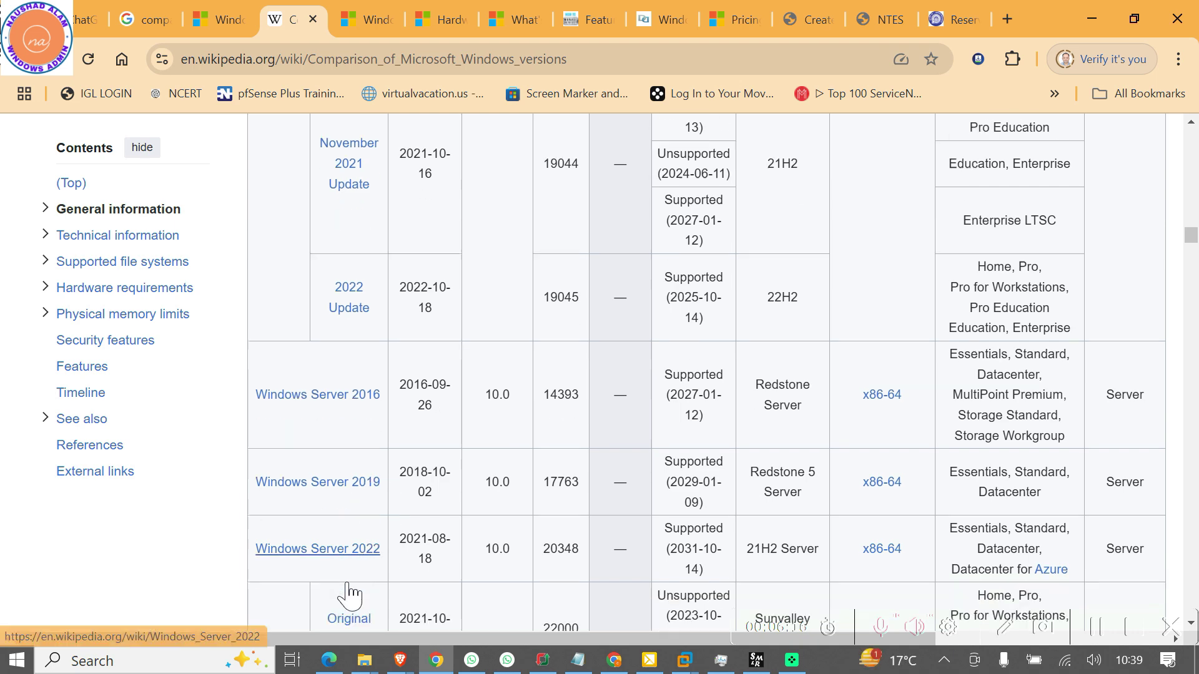
mouse_move(362, 600)
scroll(362, 599, down, 2)
scroll(364, 543, down, 8)
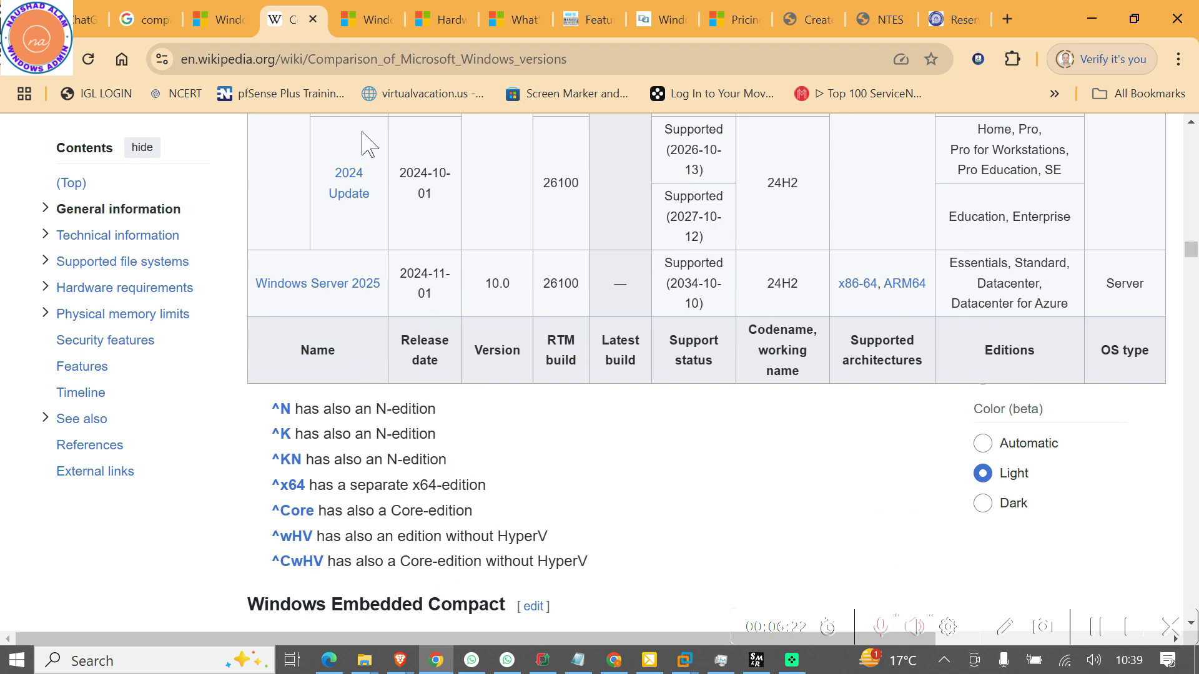
Switch to the Windows Server 2025 evaluation page and highlight its 'Get started for free' heading
click(365, 20)
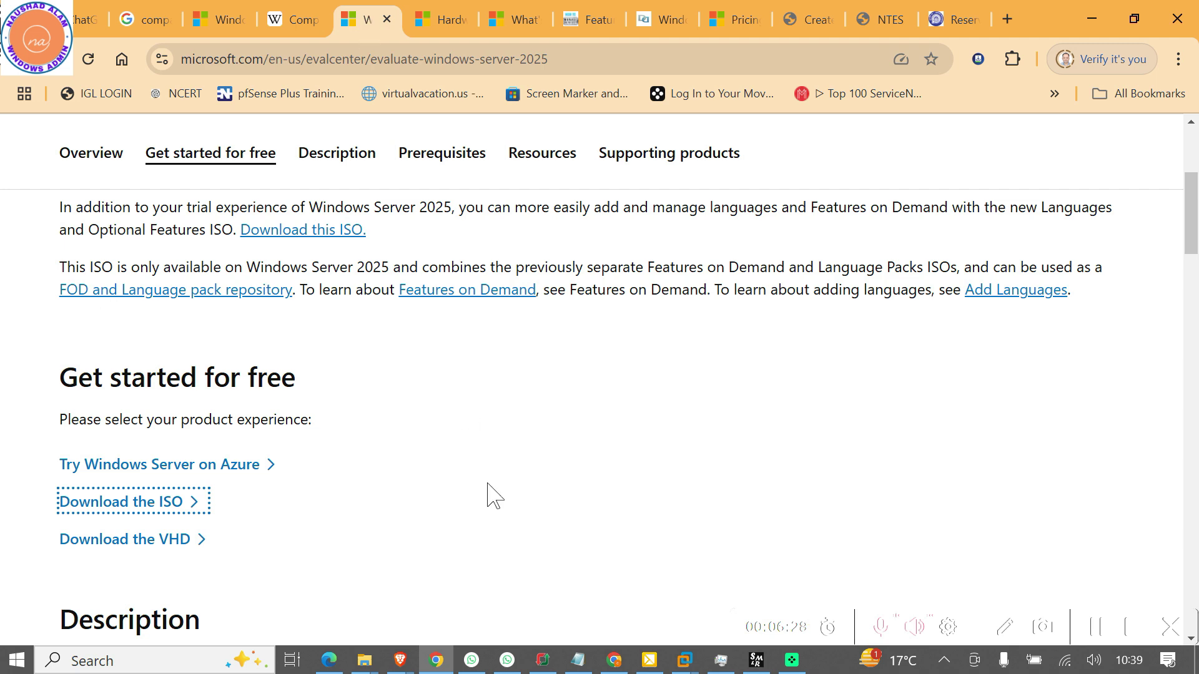
scroll(457, 500, up, 5)
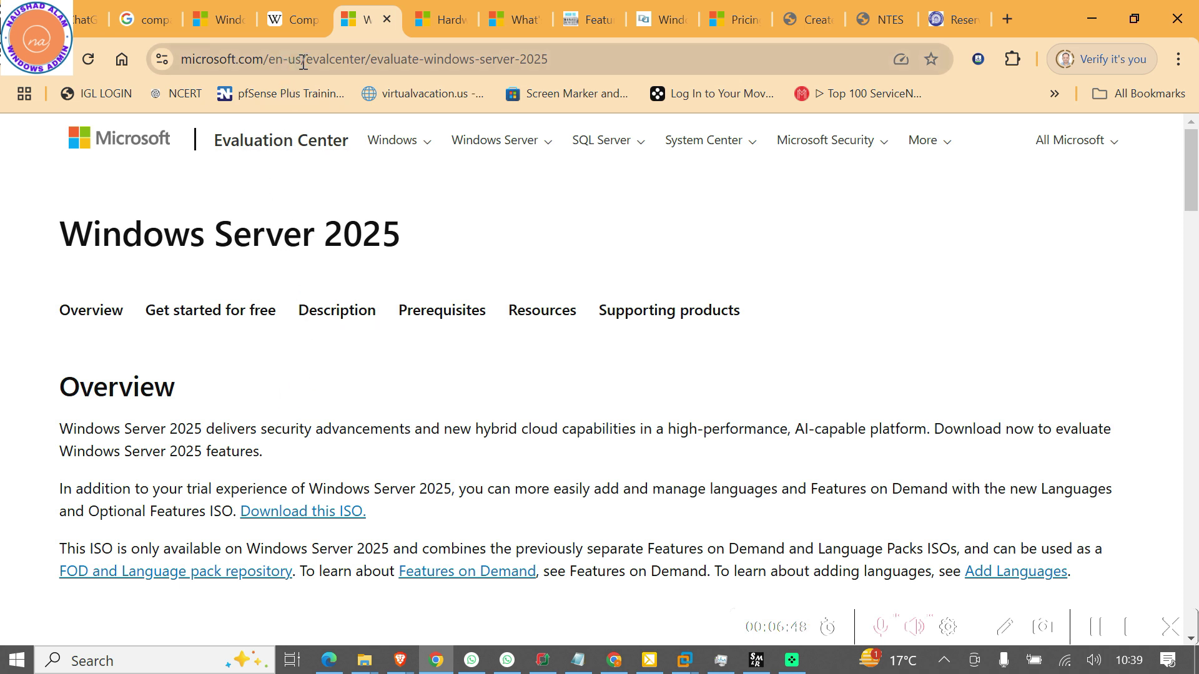
scroll(367, 331, down, 5)
scroll(366, 332, down, 2)
scroll(367, 332, up, 2)
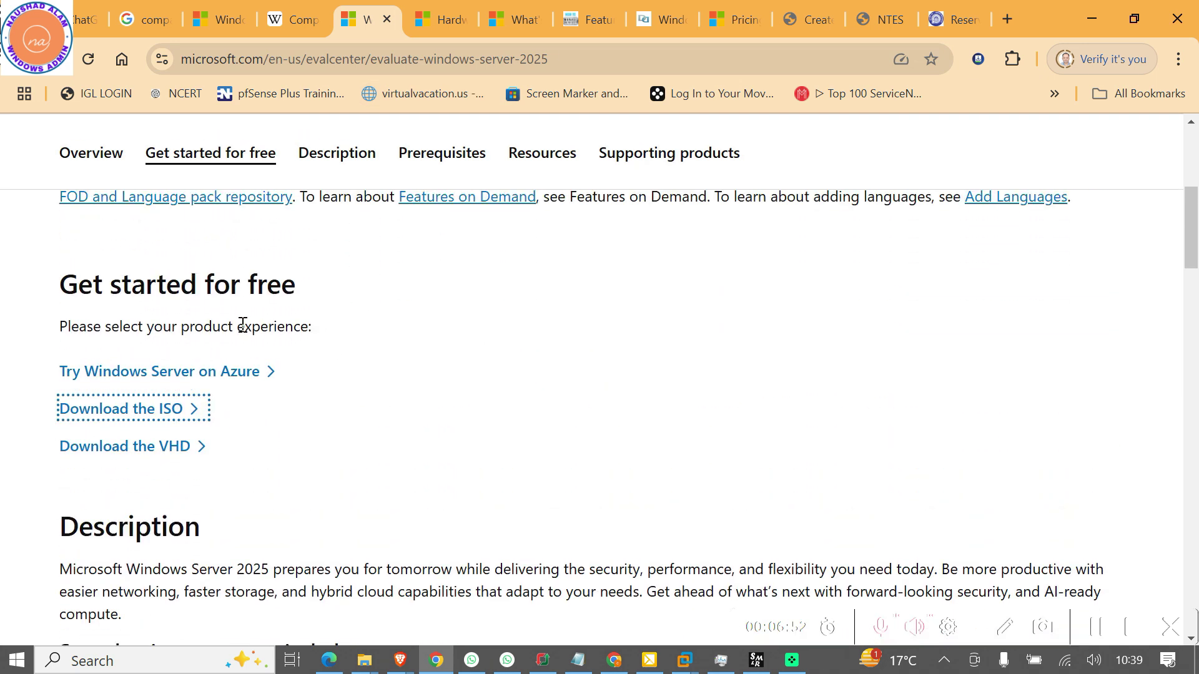
drag(298, 289, 54, 294)
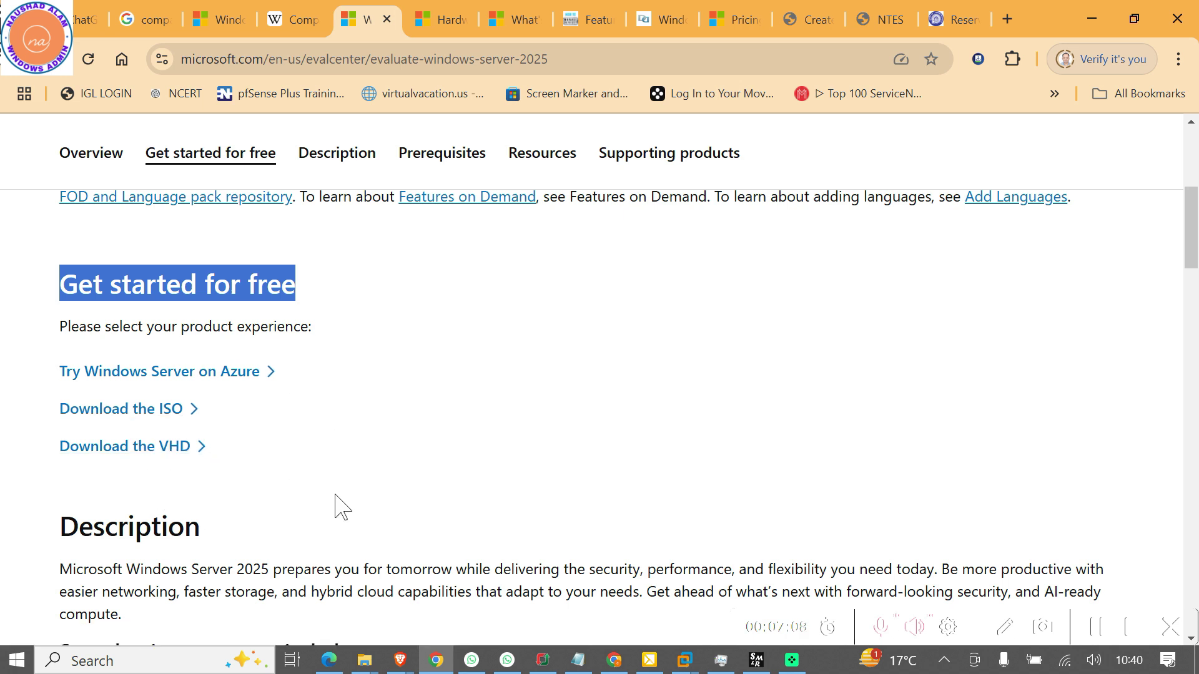
click(136, 410)
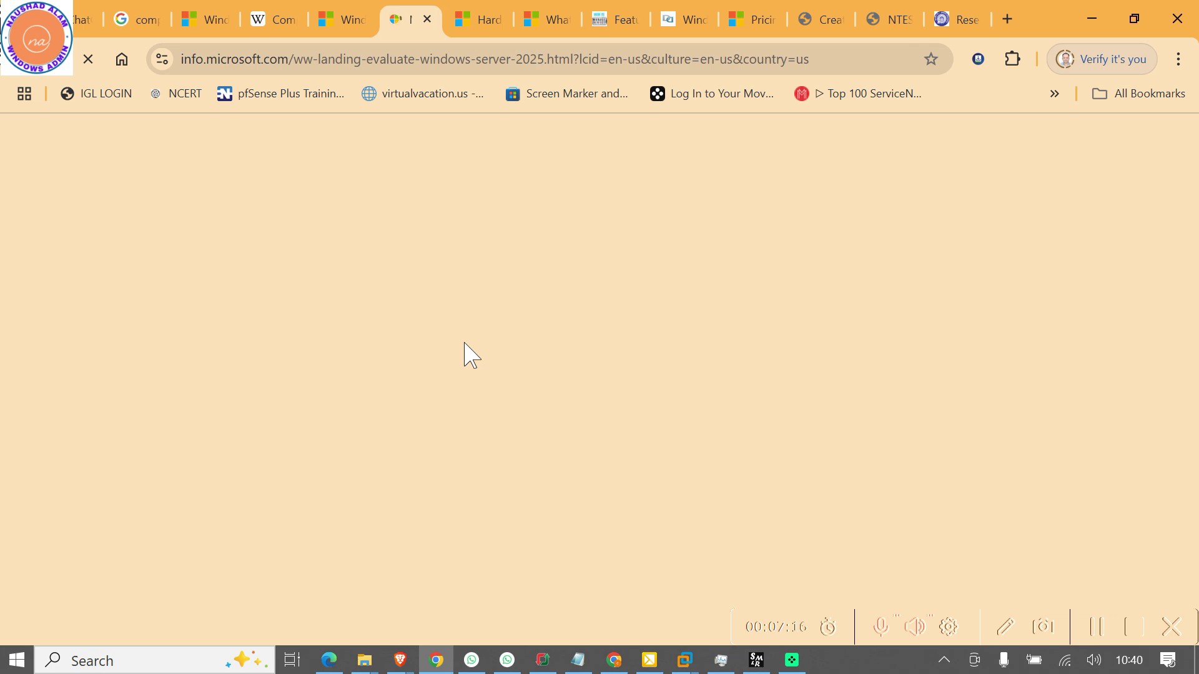
scroll(463, 343, down, 5)
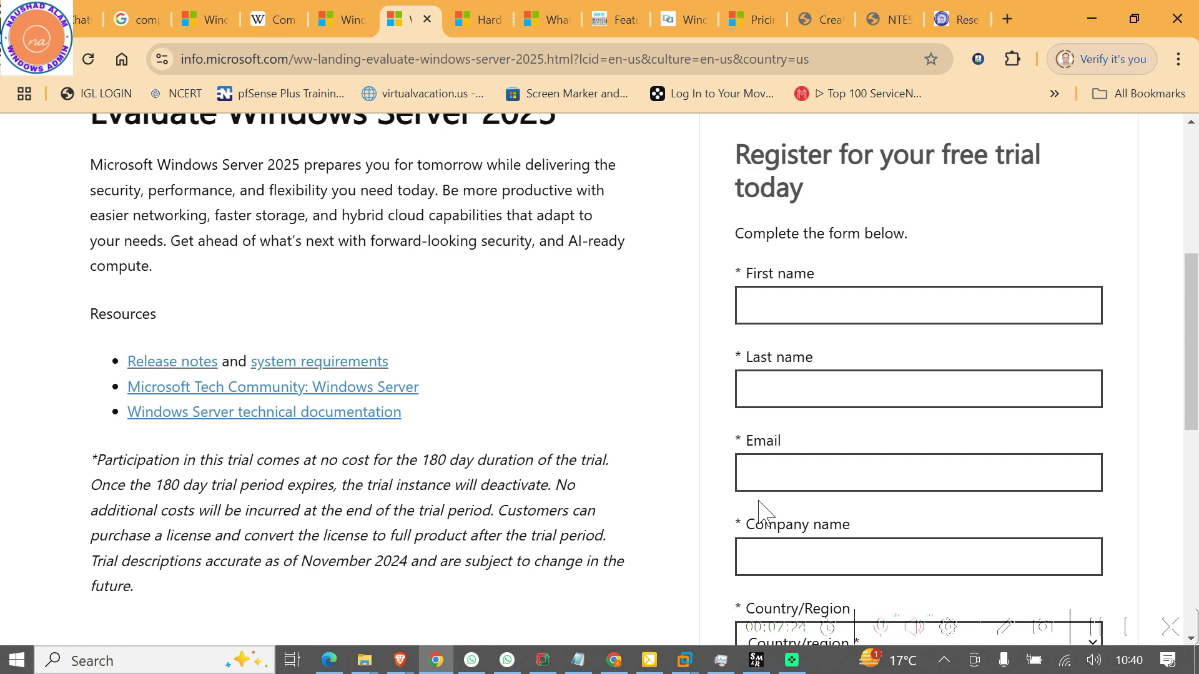
scroll(762, 502, down, 3)
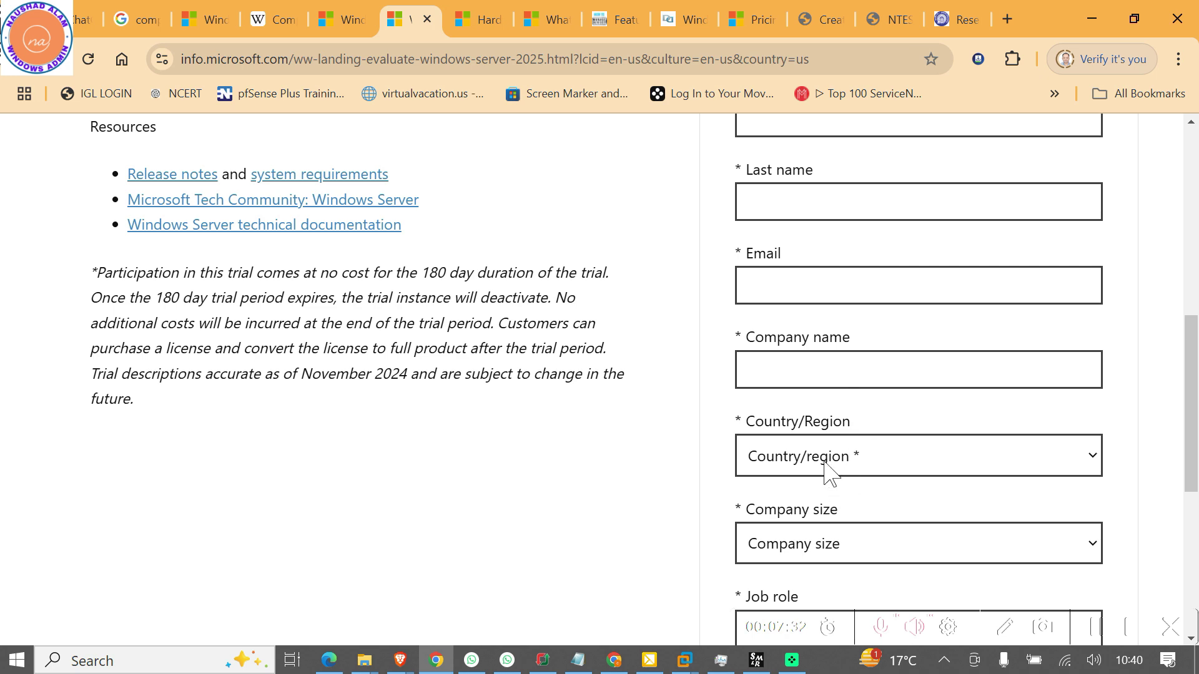
scroll(787, 550, down, 3)
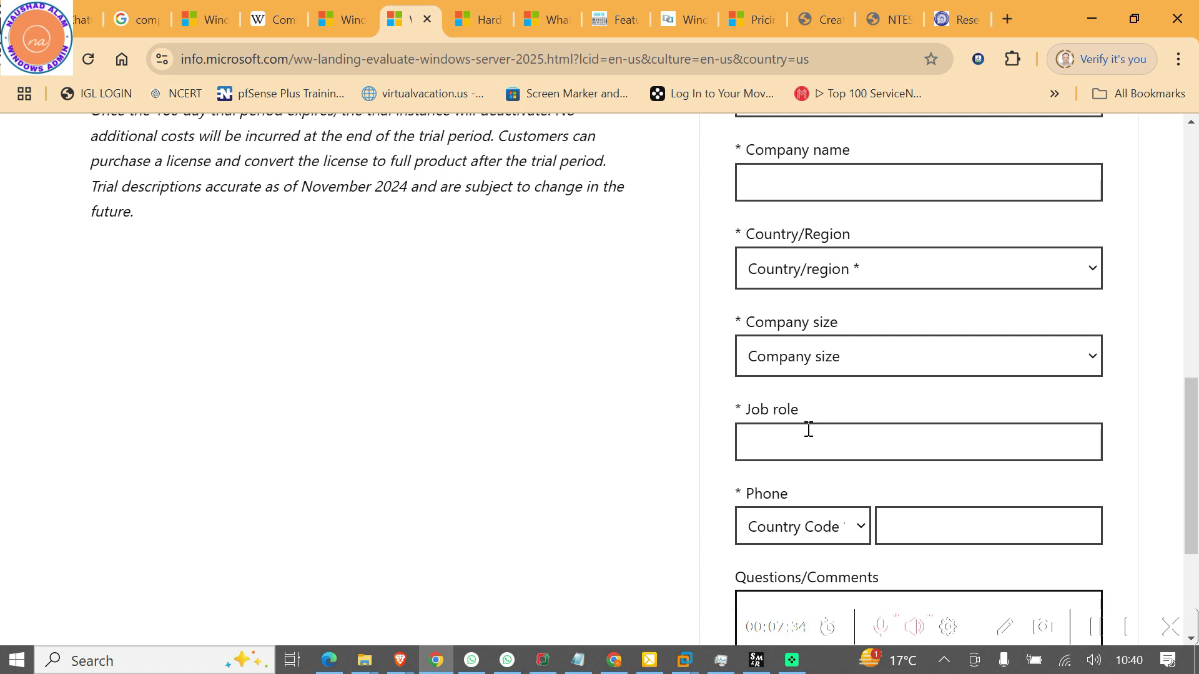
scroll(771, 546, down, 3)
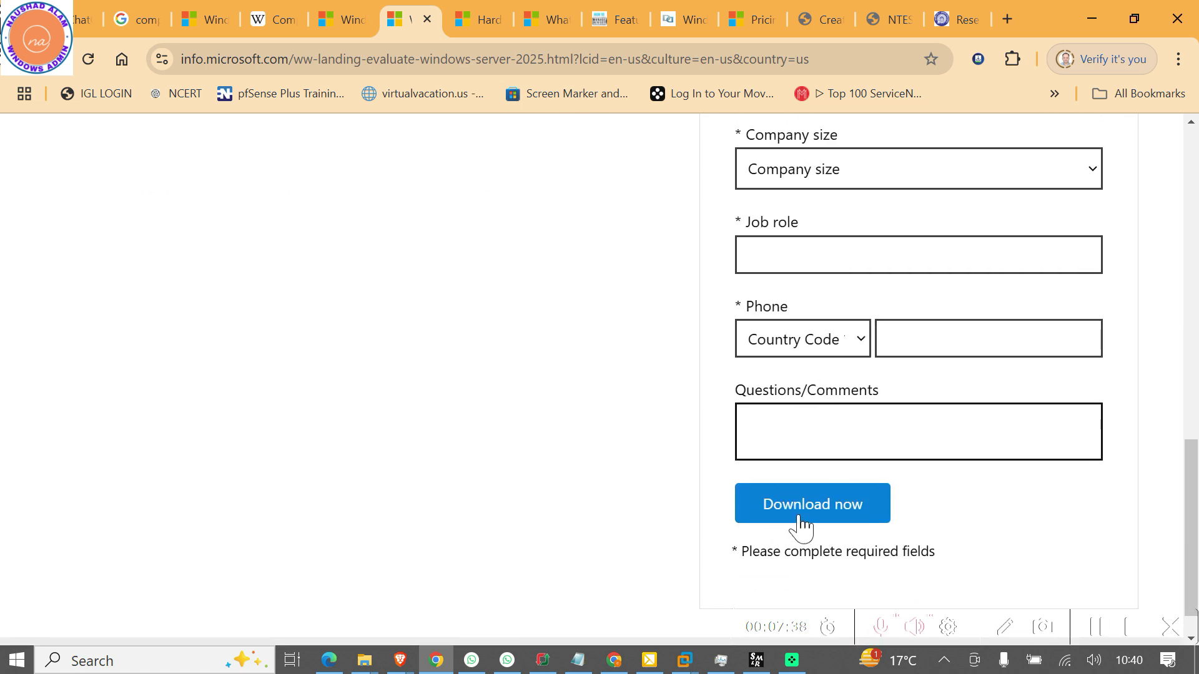
click(427, 18)
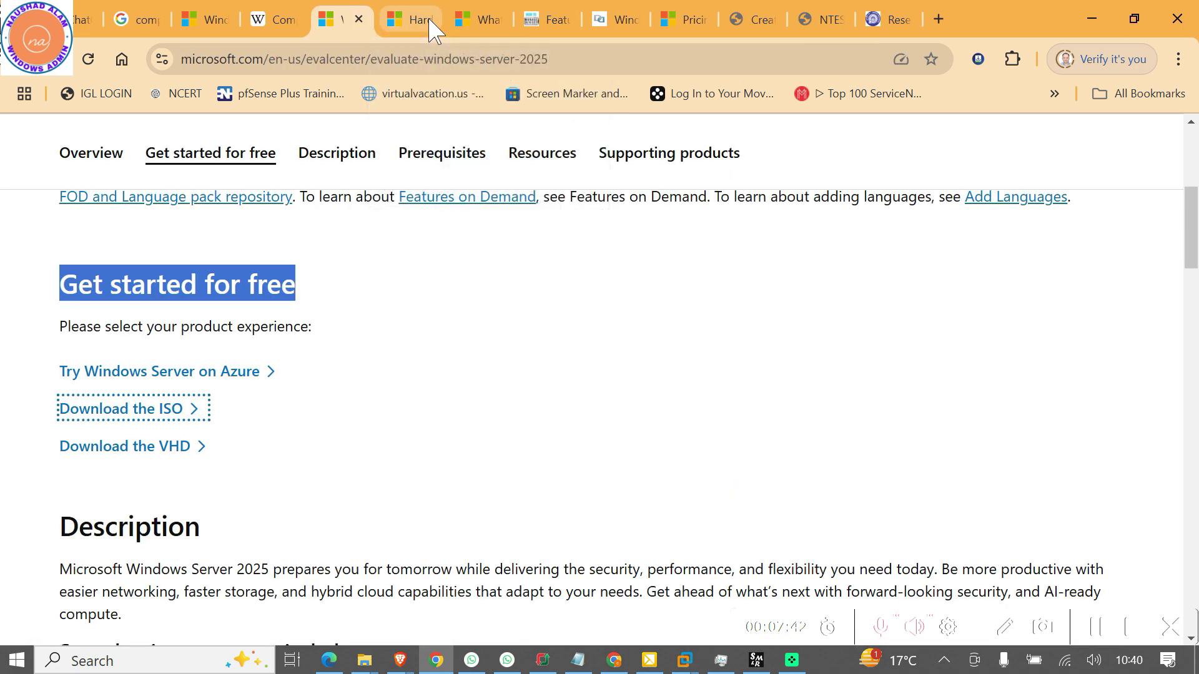
Browse to E:\ISO FILES\WIN SERVER 2025, auto-fit the Name column to show the ISO, then close Explorer
key(super+e)
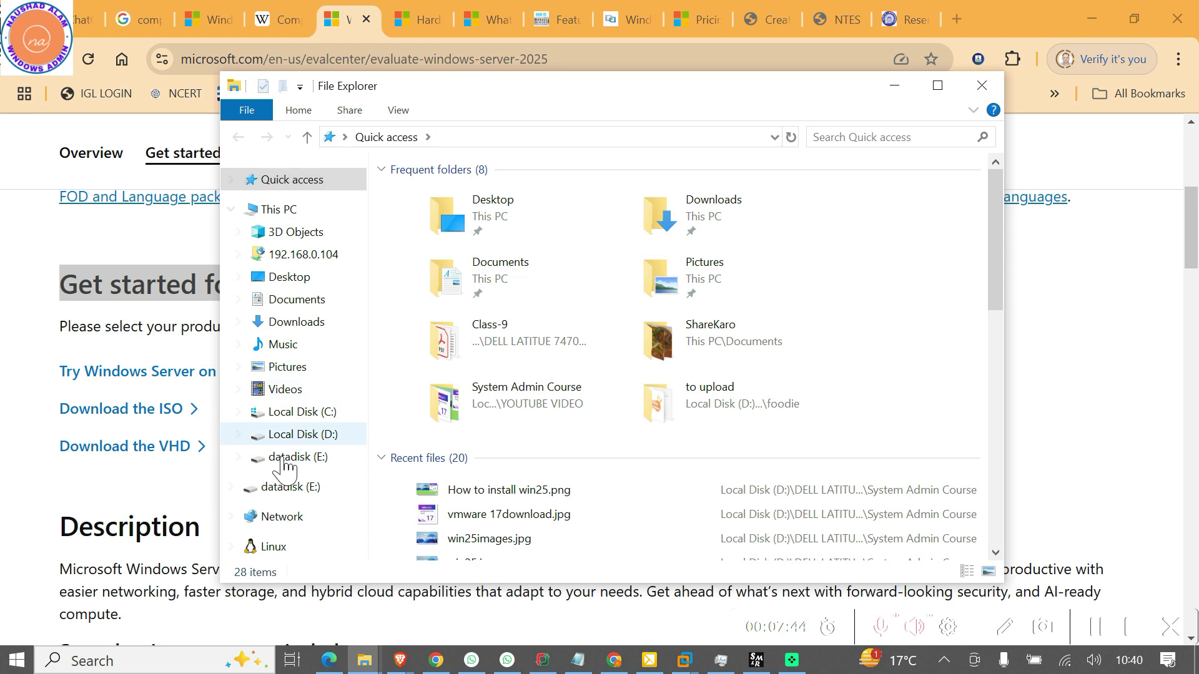
click(299, 458)
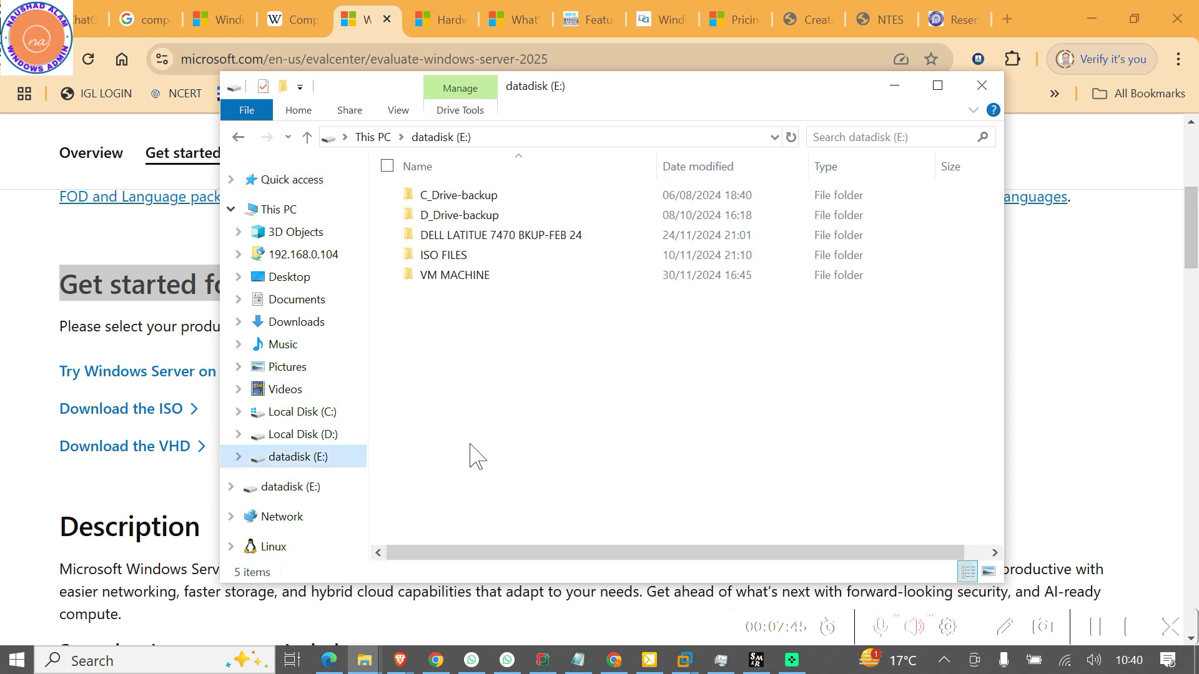
click(455, 255)
click(468, 374)
double_click(443, 255)
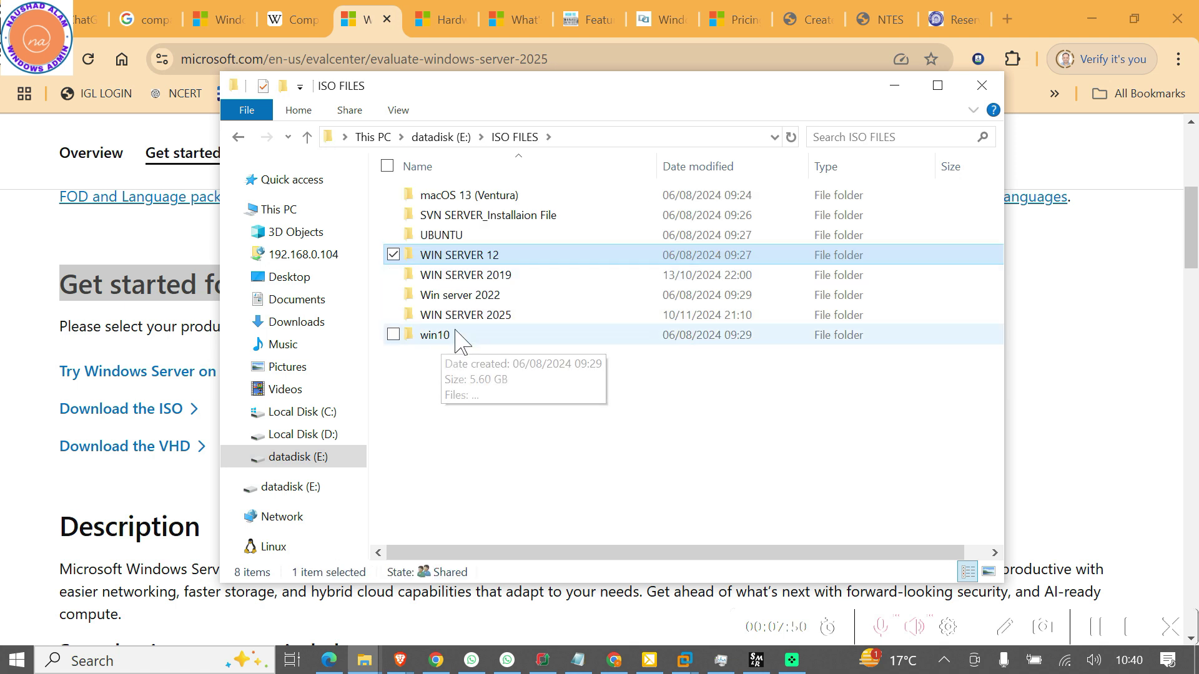
double_click(462, 325)
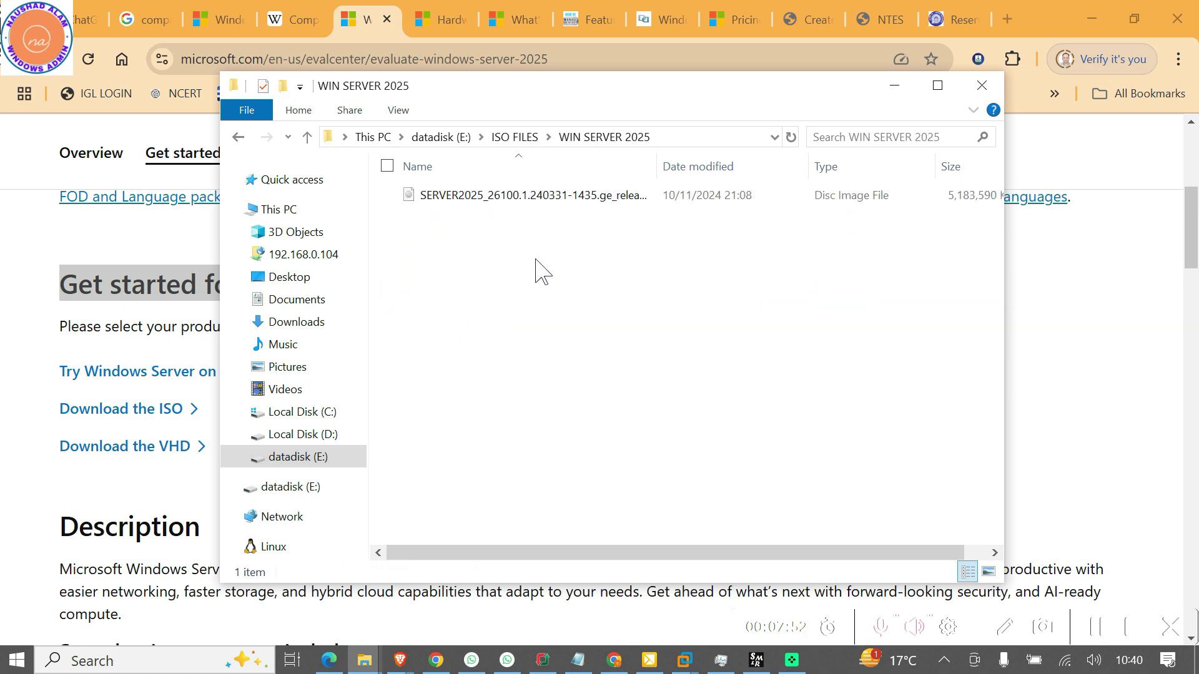
double_click(658, 166)
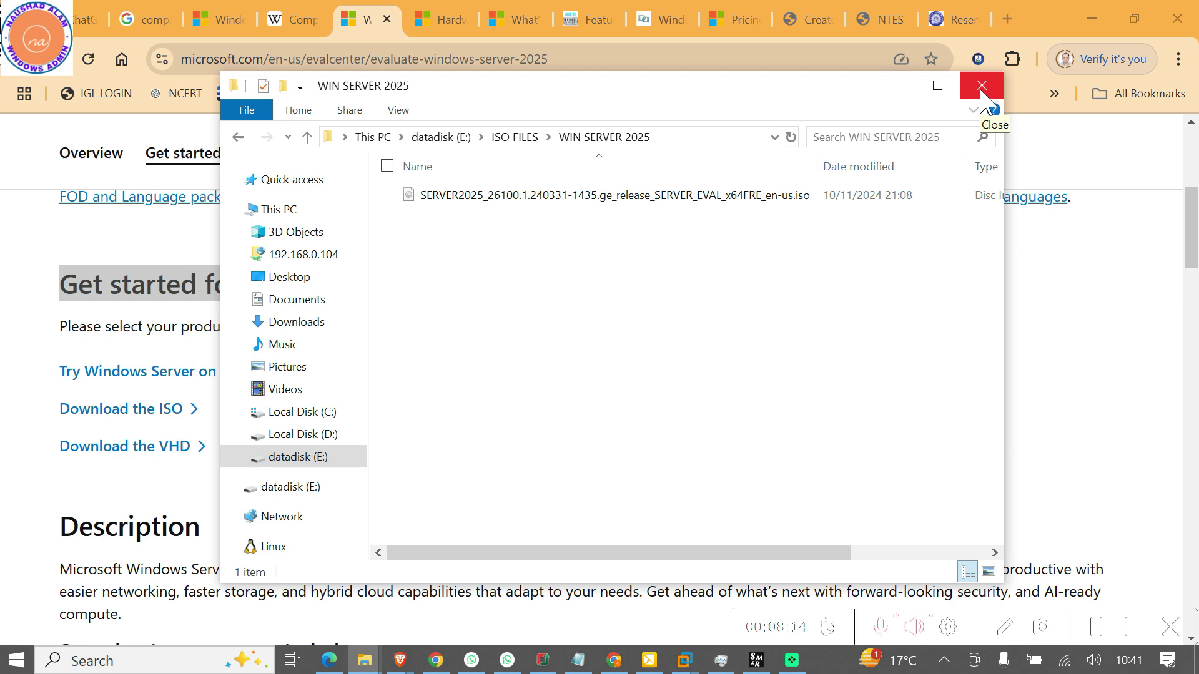
click(980, 92)
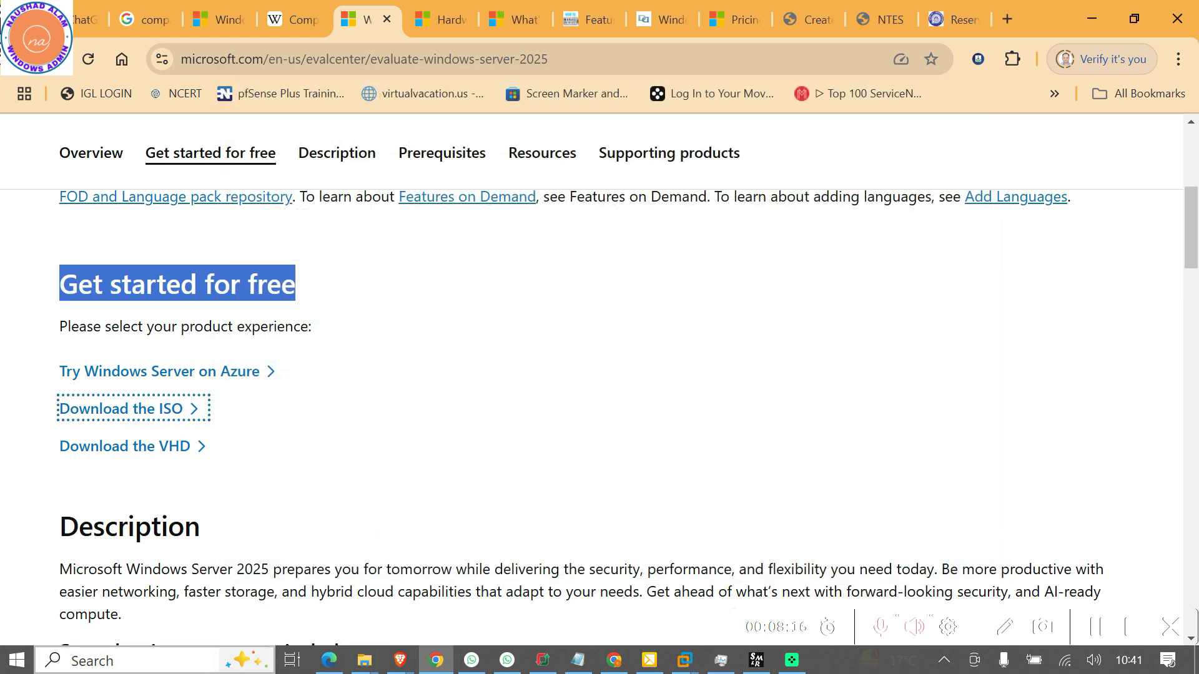
Switch to the Windows Server hardware requirements article and scroll to its introduction
click(442, 26)
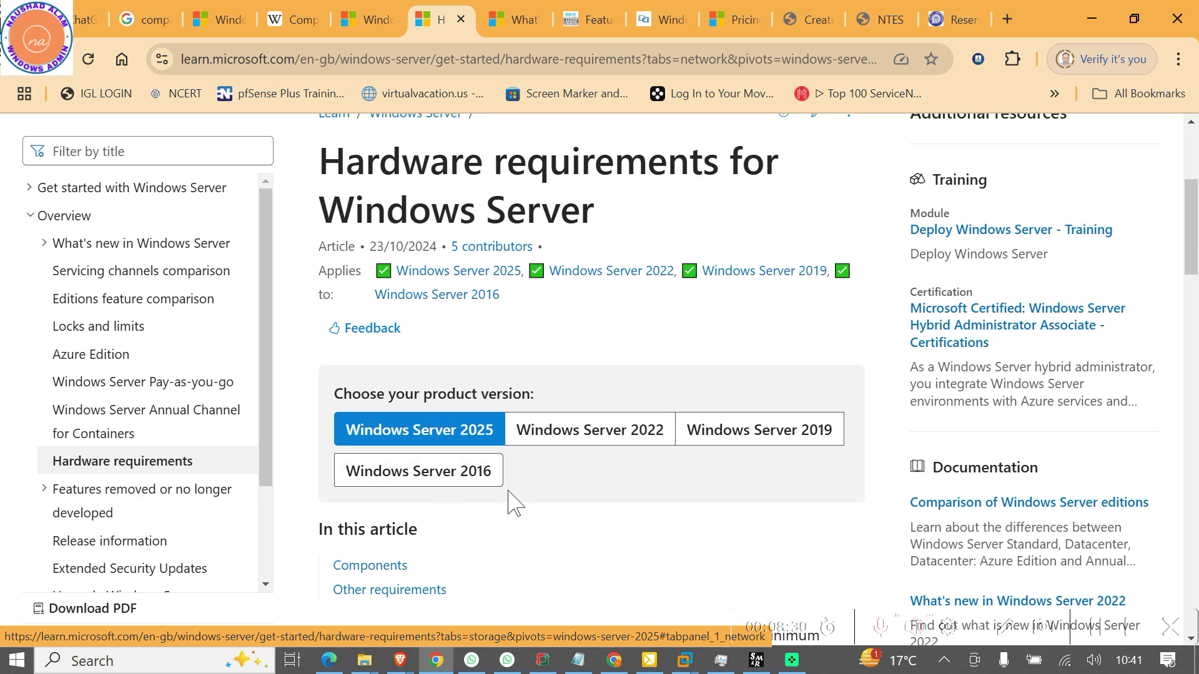
scroll(515, 499, down, 5)
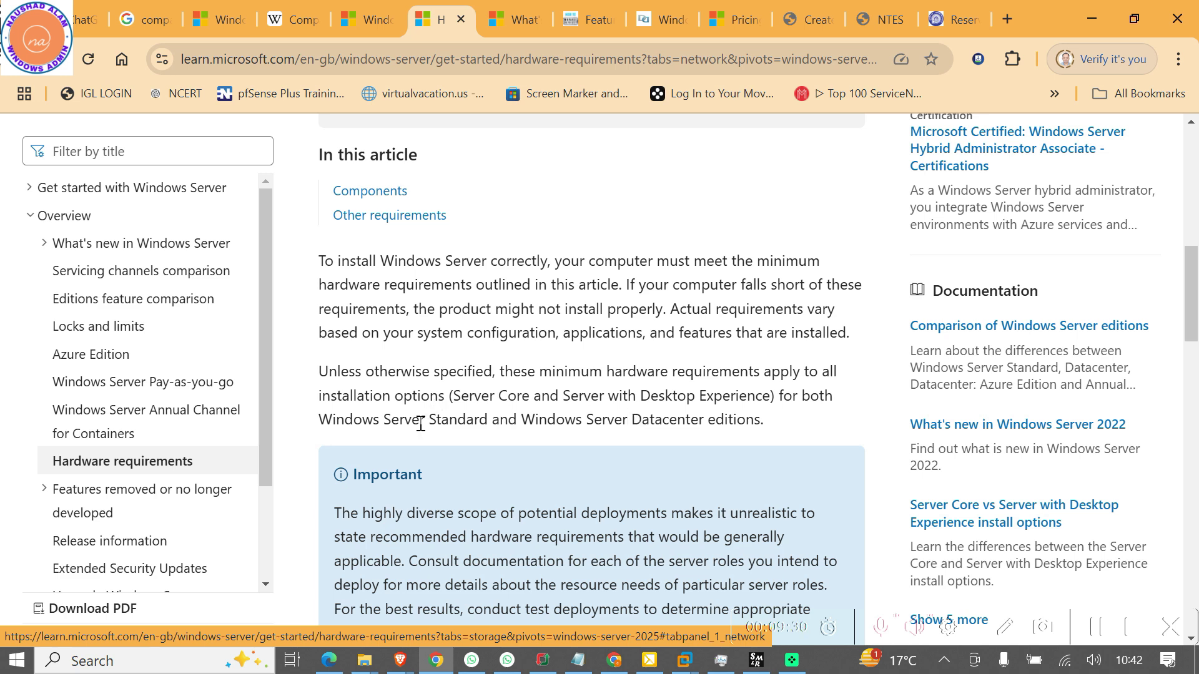
Highlight the Standard and Datacenter editions sentence, then scroll down toward Components
drag(435, 419, 774, 431)
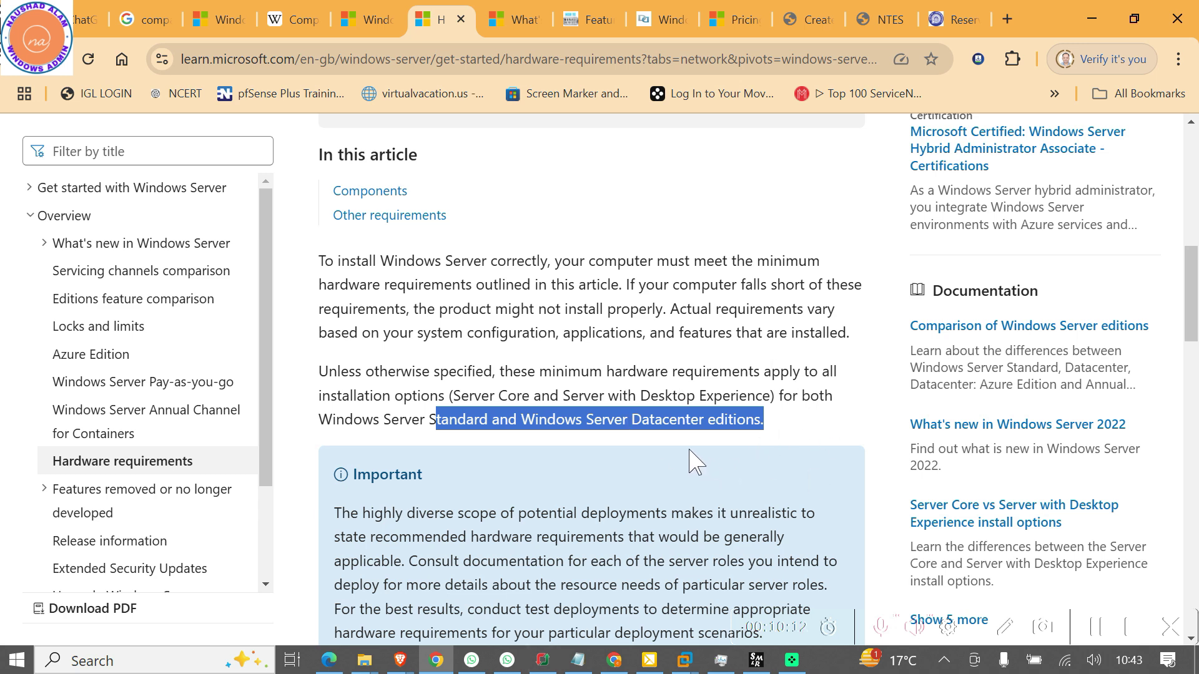
scroll(696, 462, down, 6)
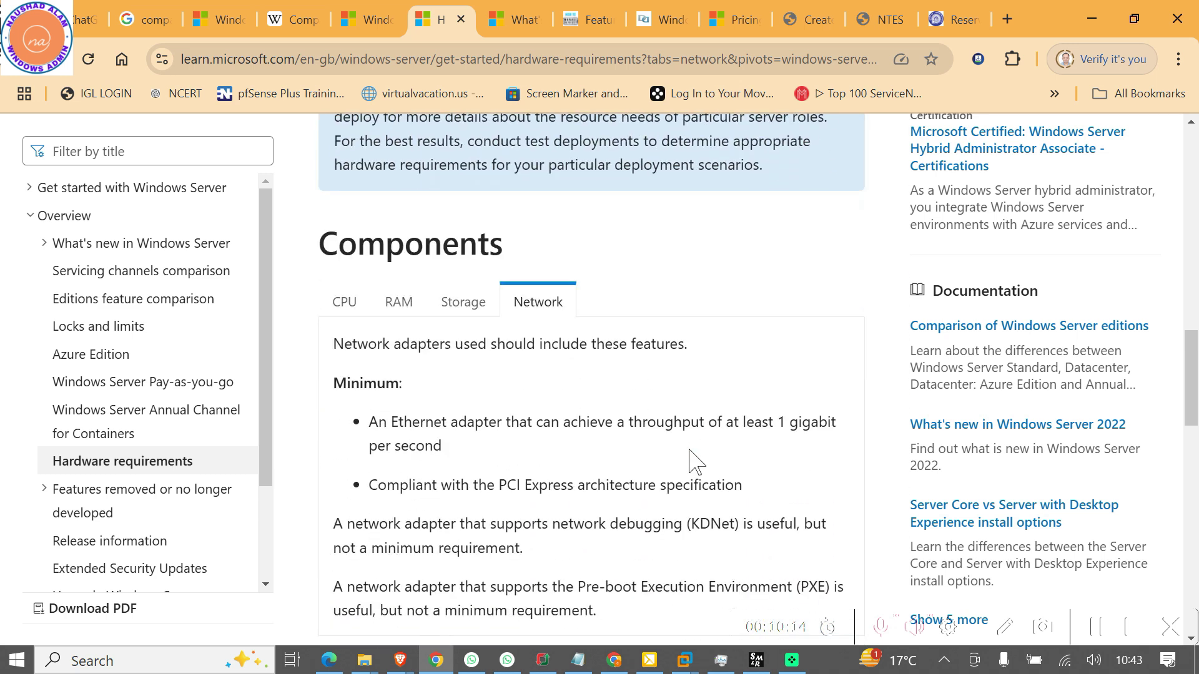
click(343, 302)
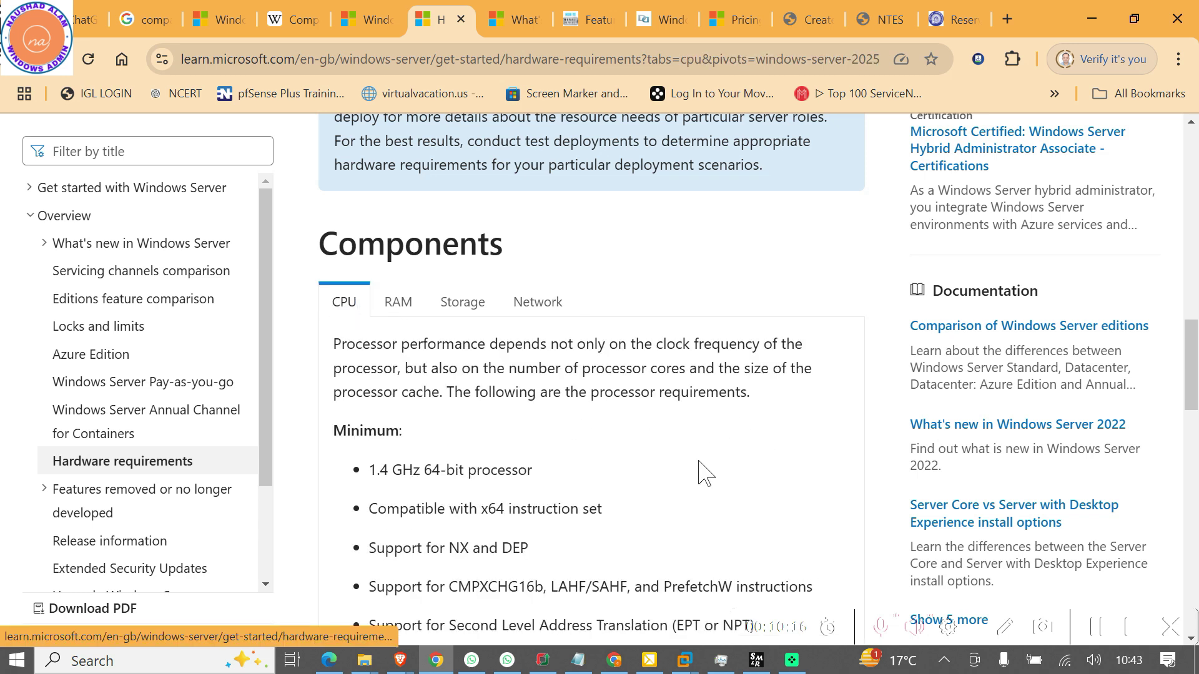
scroll(699, 473, down, 1)
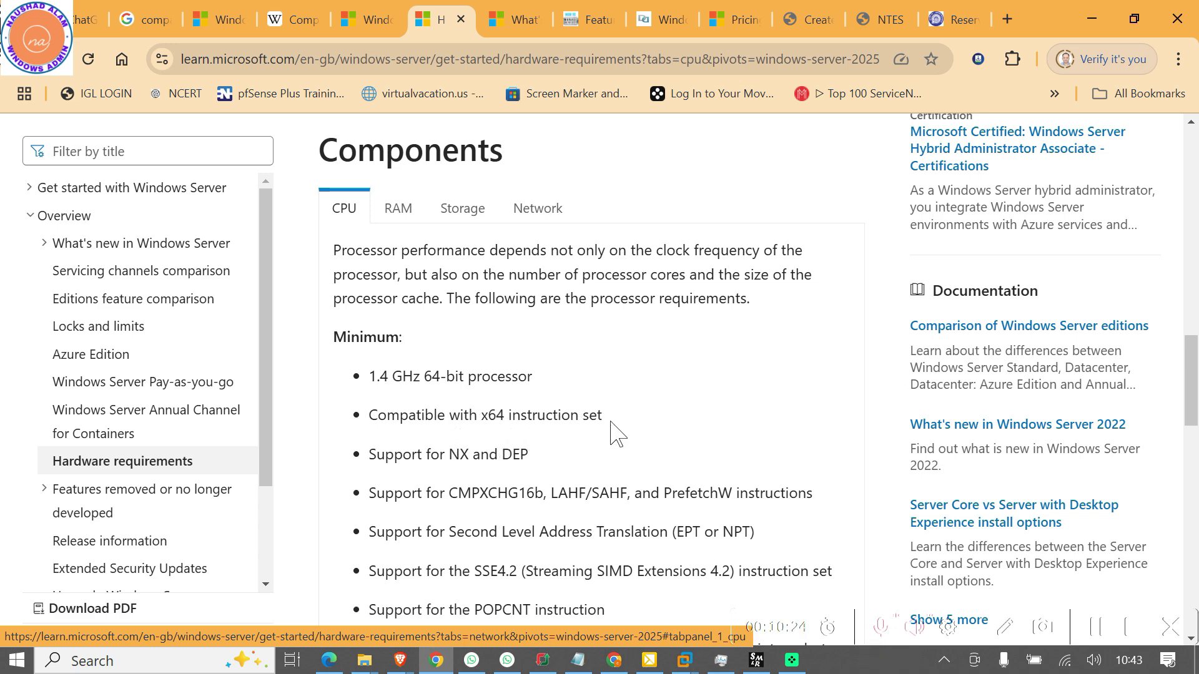
drag(621, 429, 552, 415)
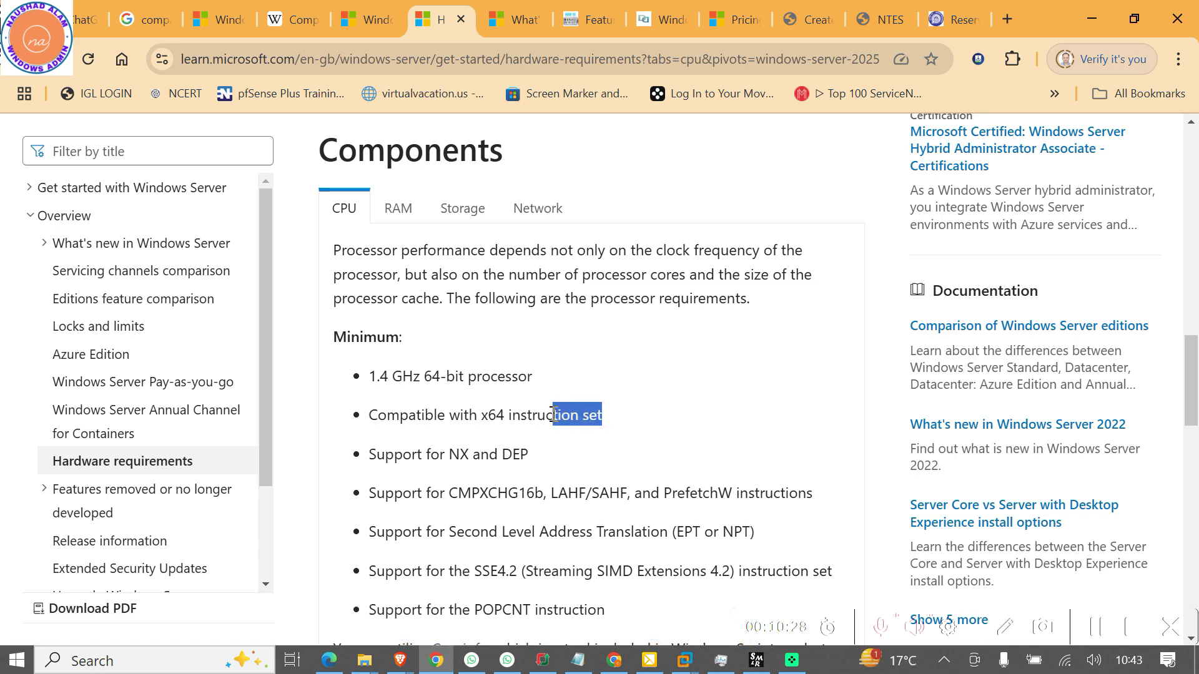
scroll(403, 542, down, 1)
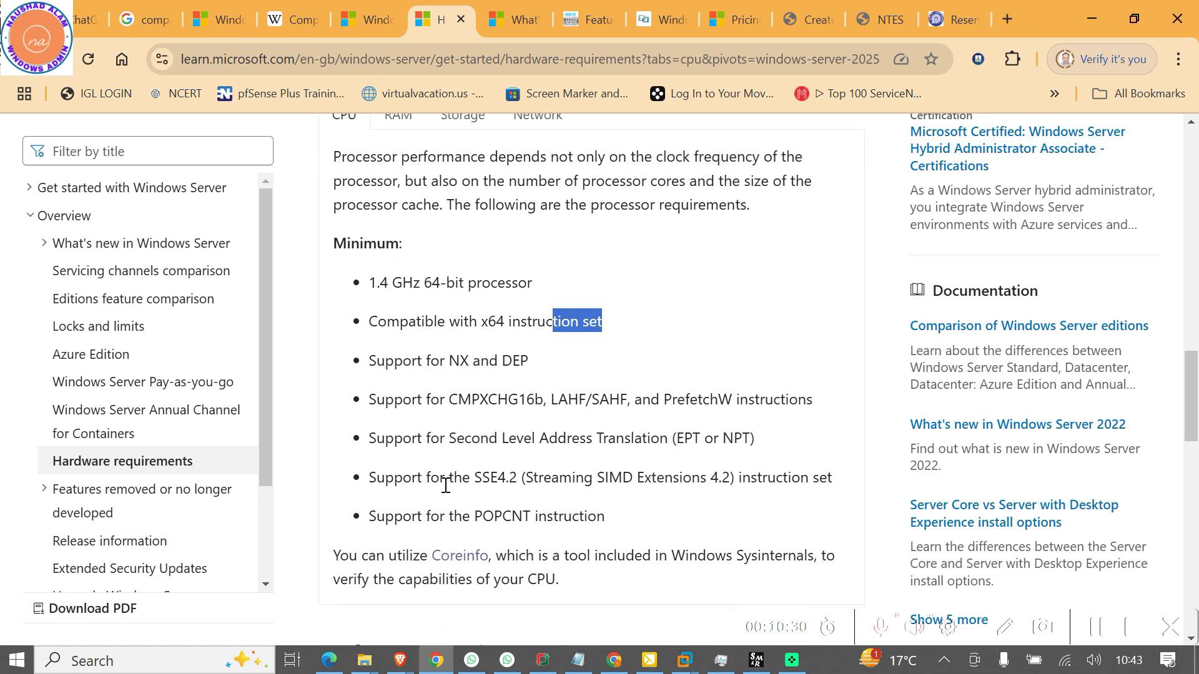
scroll(447, 489, up, 2)
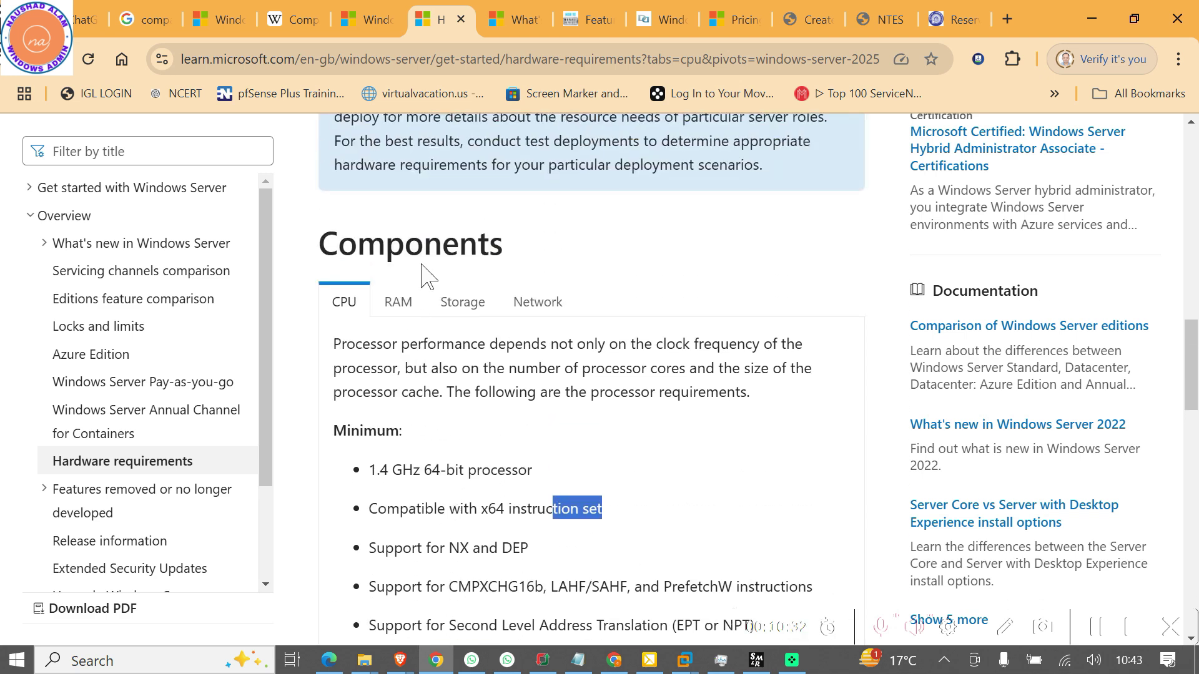
Show the RAM minimums, highlighting the 2 GB Desktop Experience line and 'virtual machine' in the warning
click(399, 302)
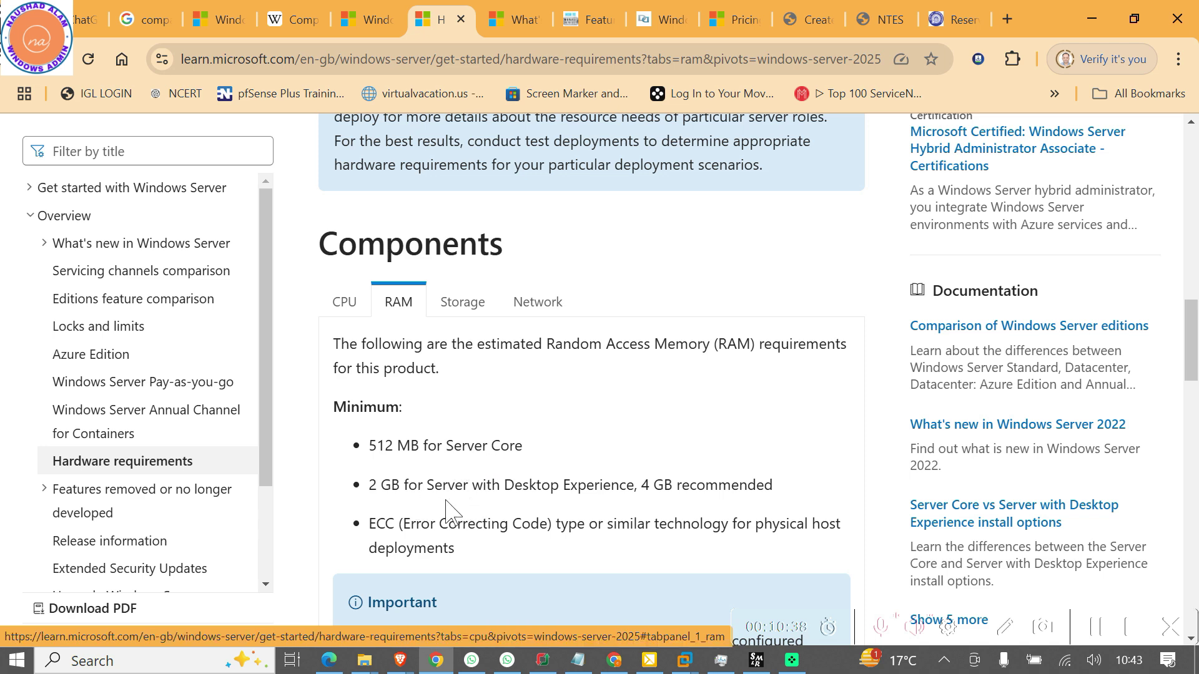
drag(448, 488, 600, 490)
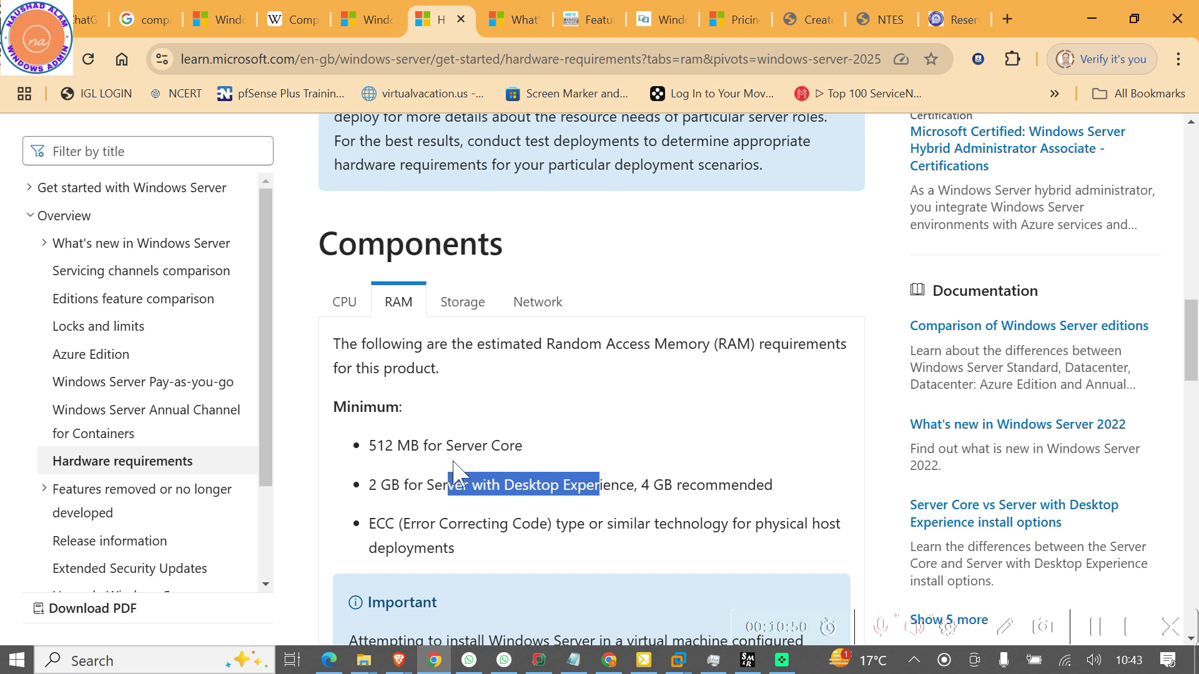
click(730, 485)
triple_click(730, 484)
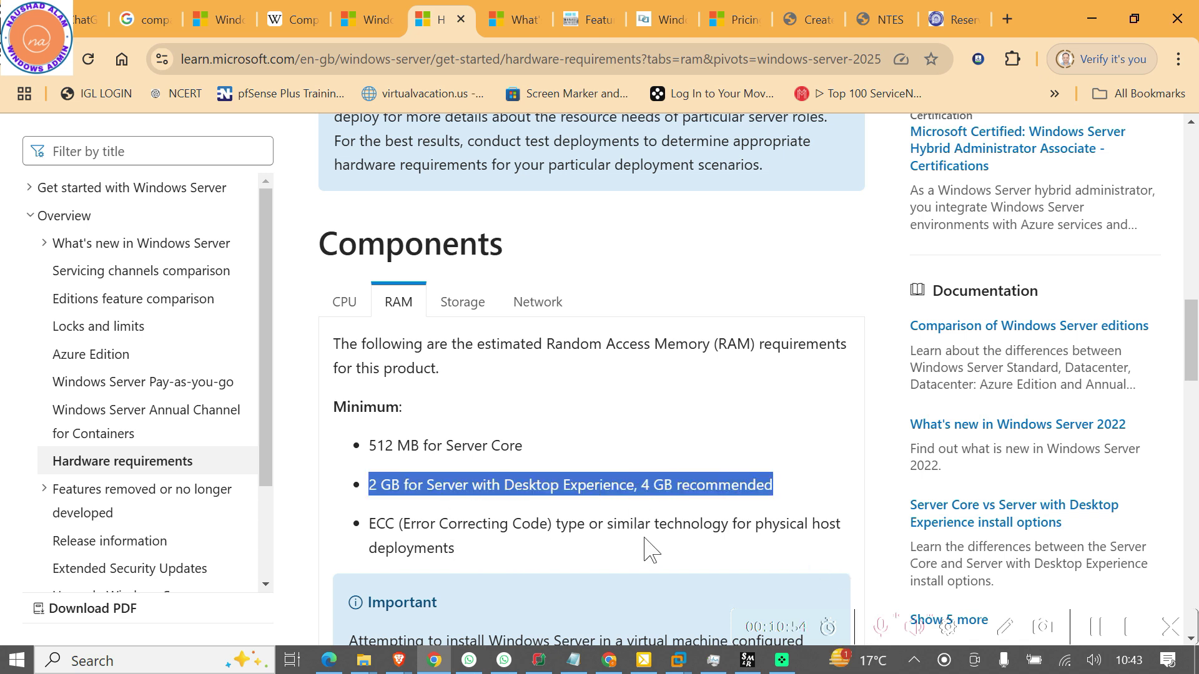
scroll(649, 534, down, 4)
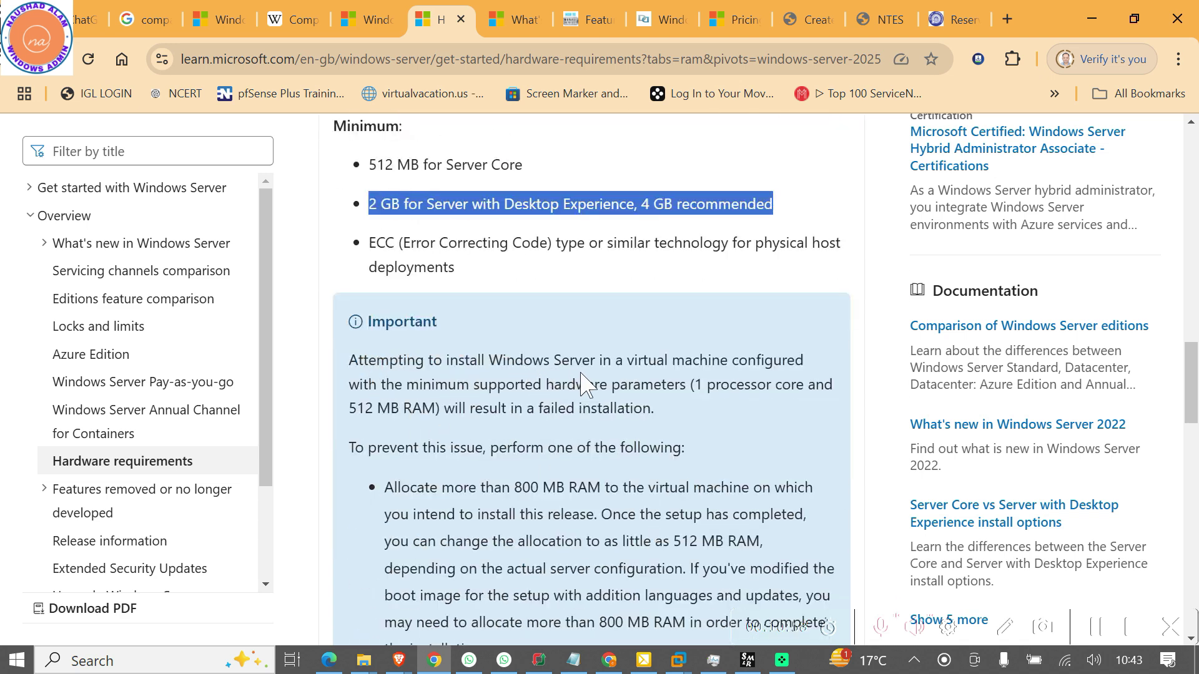
drag(645, 362, 714, 366)
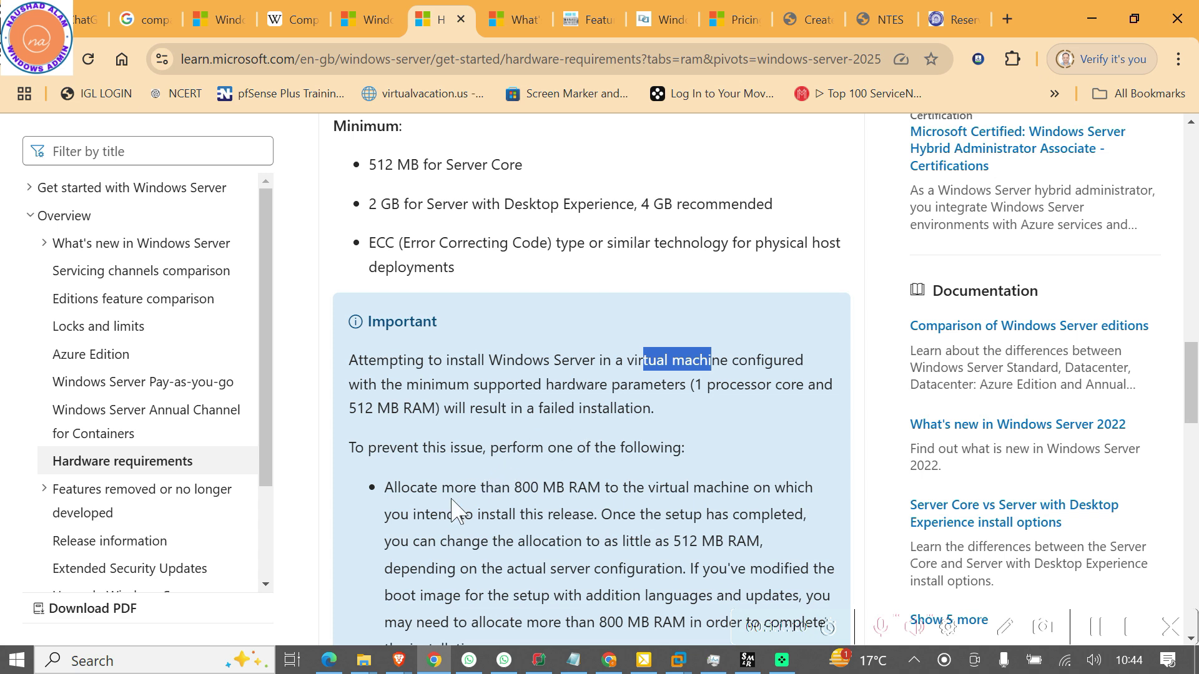
scroll(445, 506, down, 2)
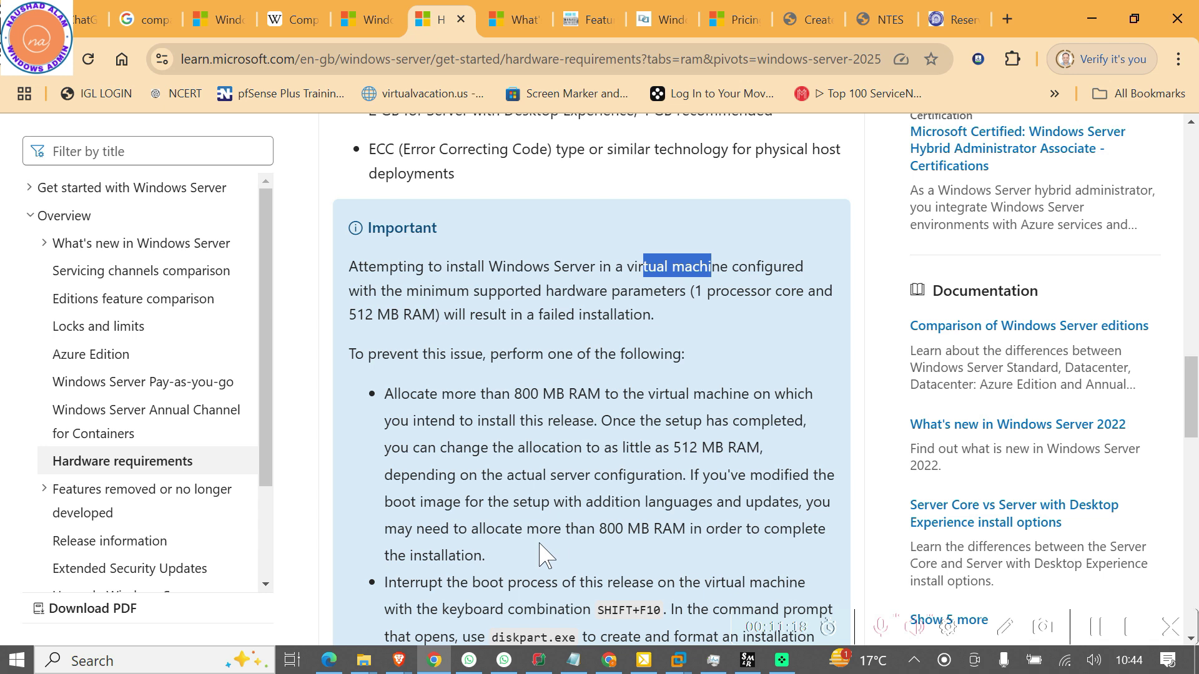
scroll(541, 555, down, 2)
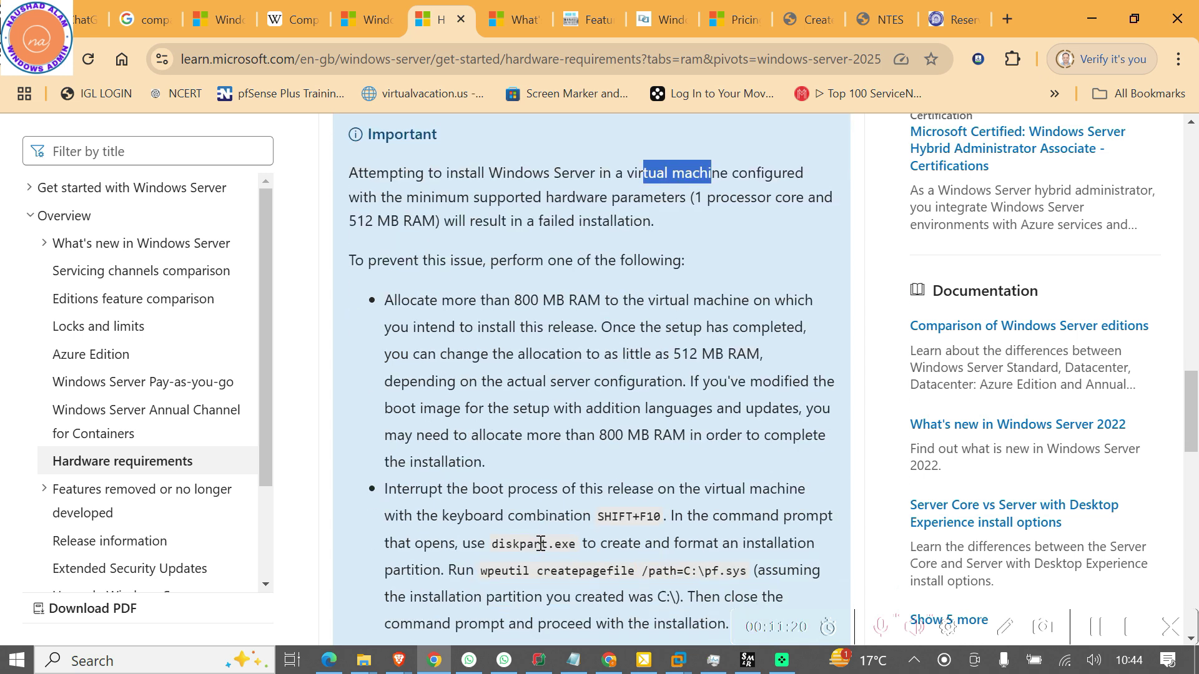
scroll(541, 544, down, 2)
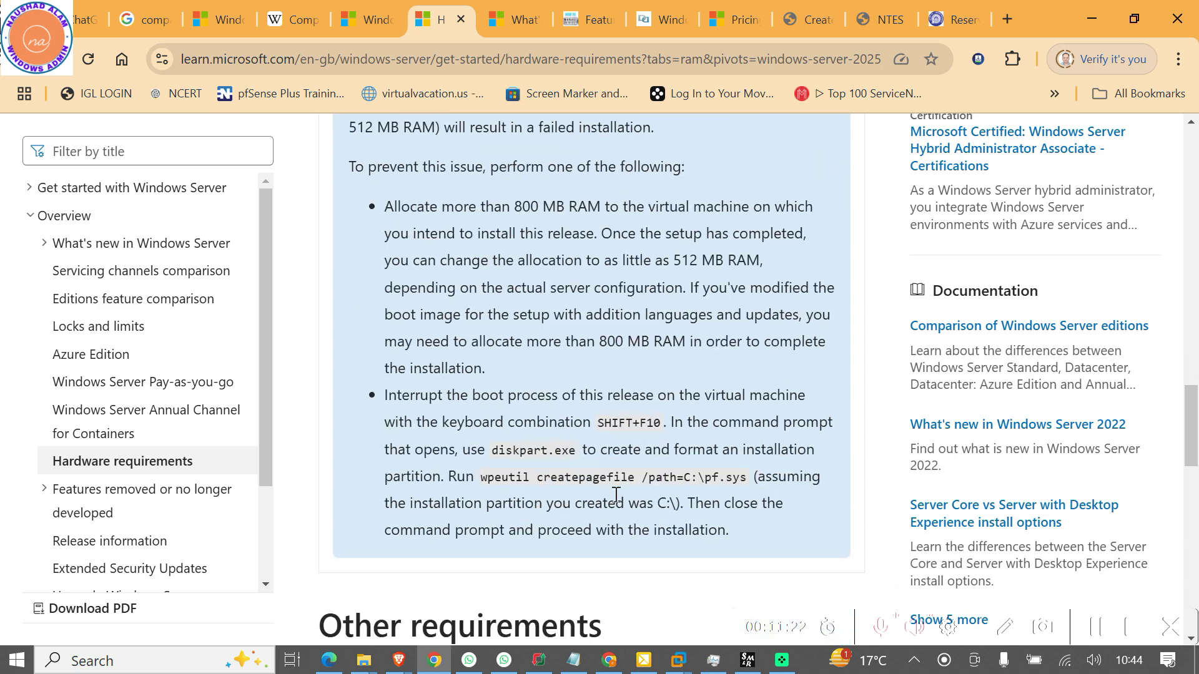
scroll(678, 532, down, 2)
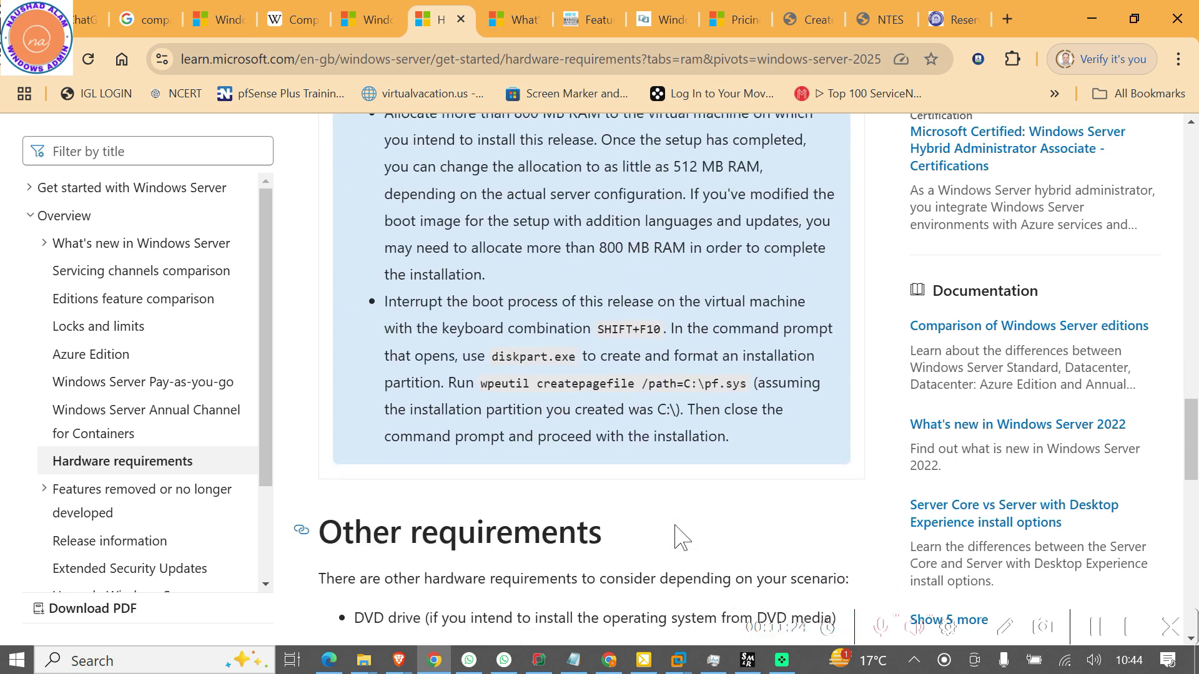
scroll(678, 532, up, 10)
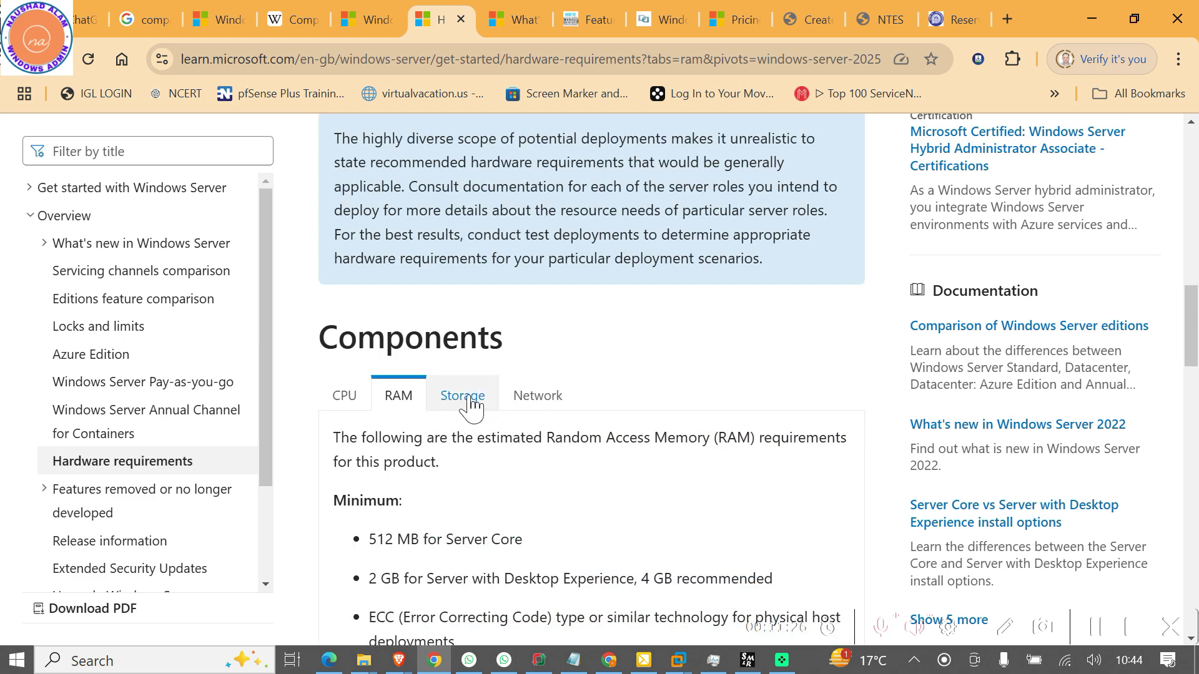
View Storage, highlighting the 32 GB minimum disk space, then the Network adapter requirements
click(472, 405)
scroll(501, 553, down, 4)
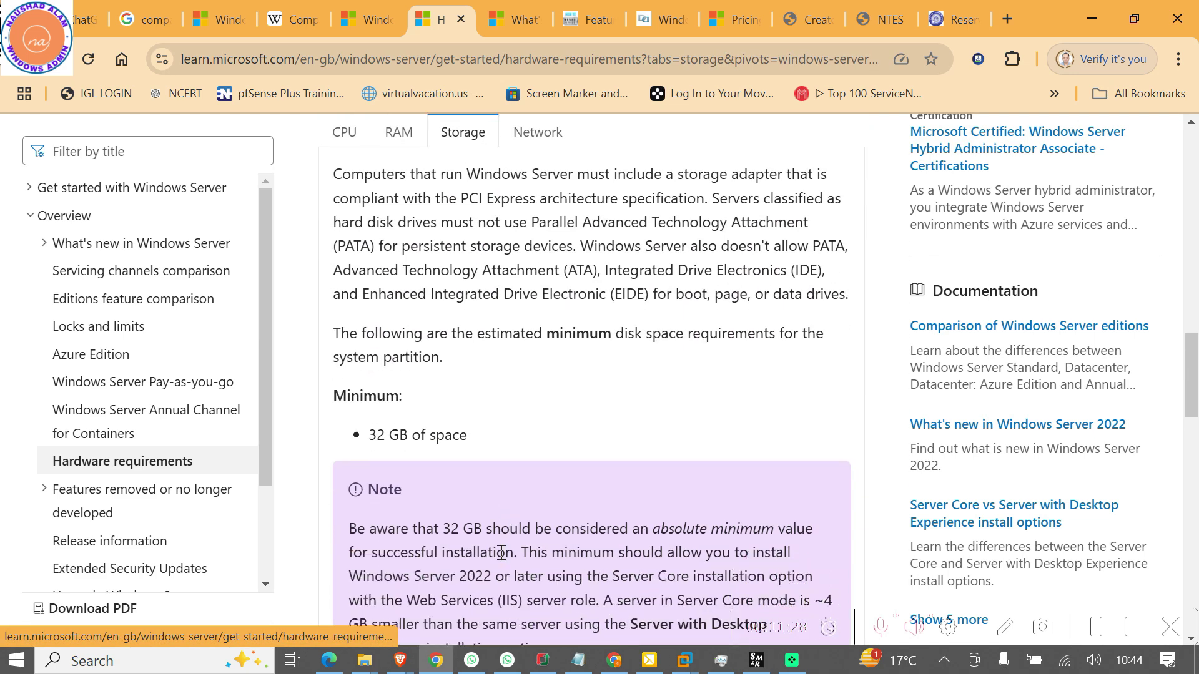
drag(368, 417, 444, 413)
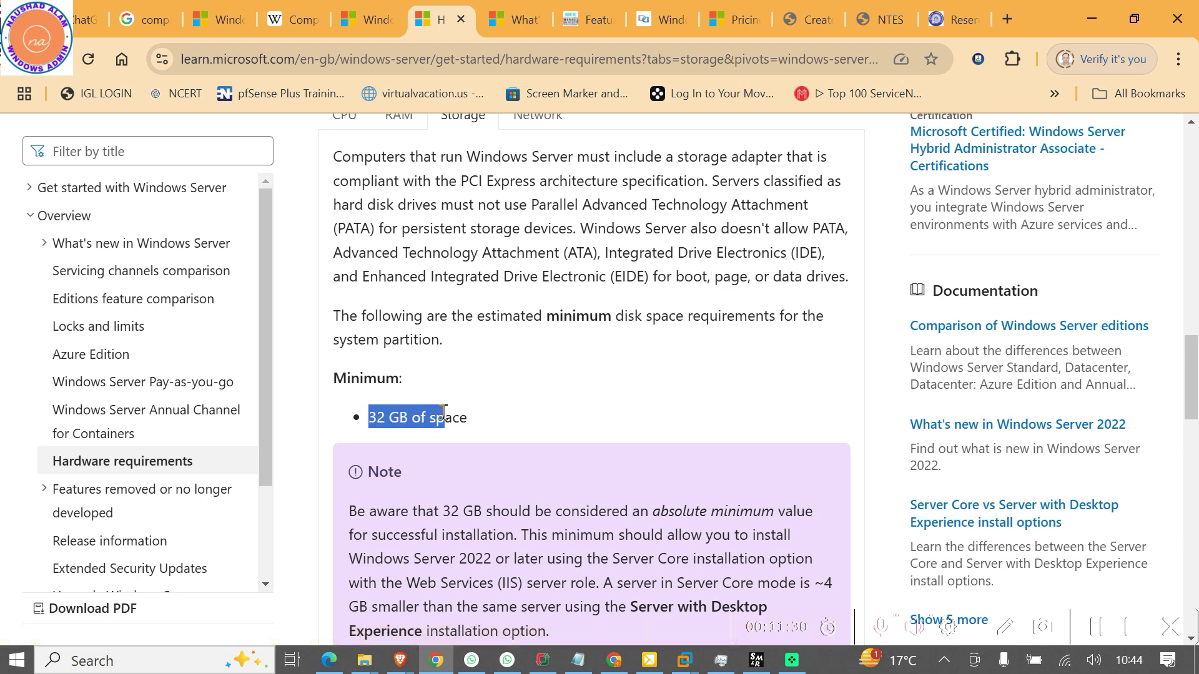
scroll(634, 554, up, 5)
click(537, 491)
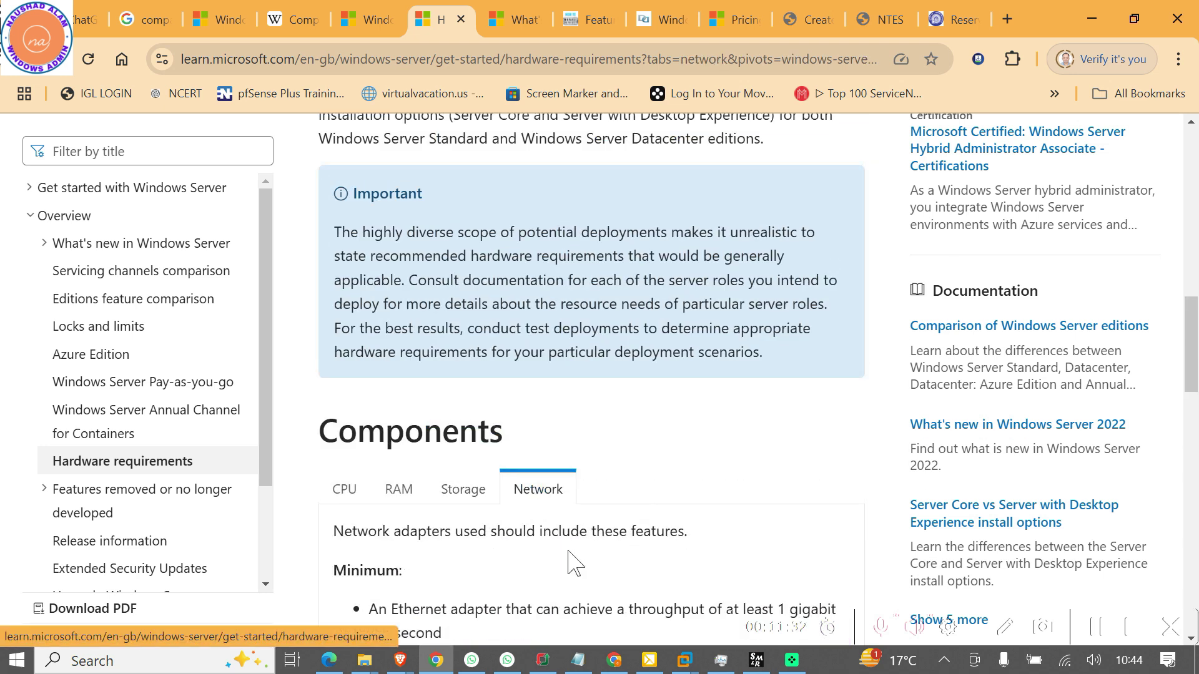
scroll(574, 562, down, 4)
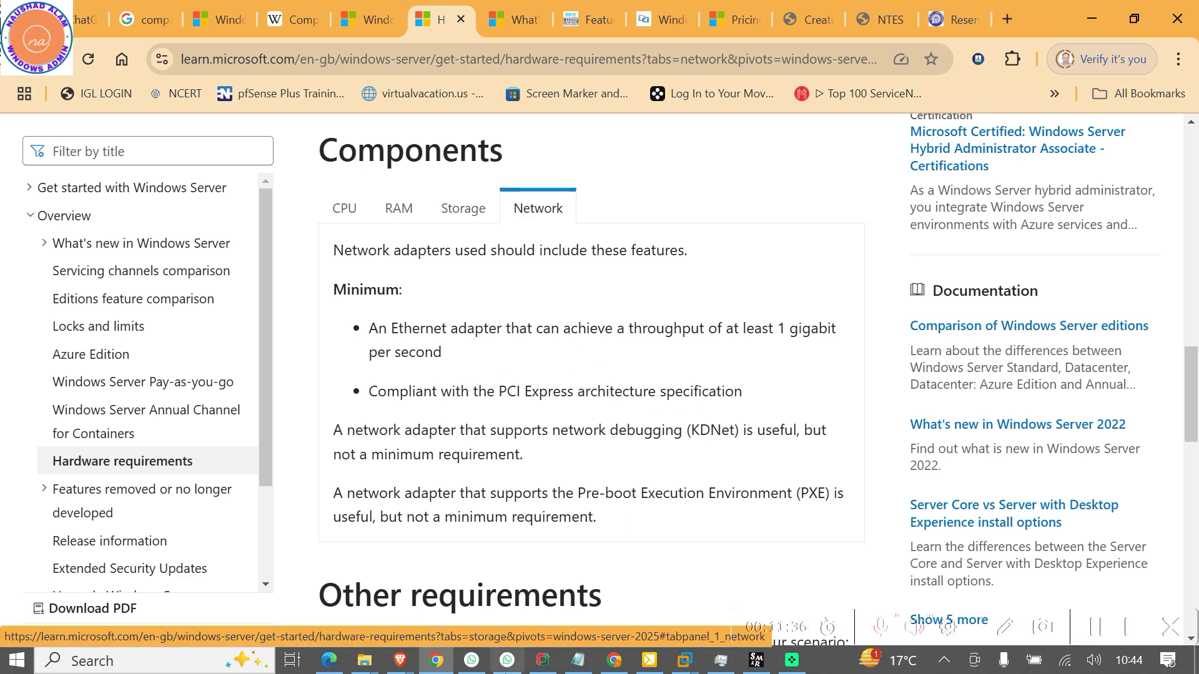
Open the What's new in Windows Server 2025 tab and scroll to 'In-place upgrade from Windows Server 2012 R2'
click(516, 24)
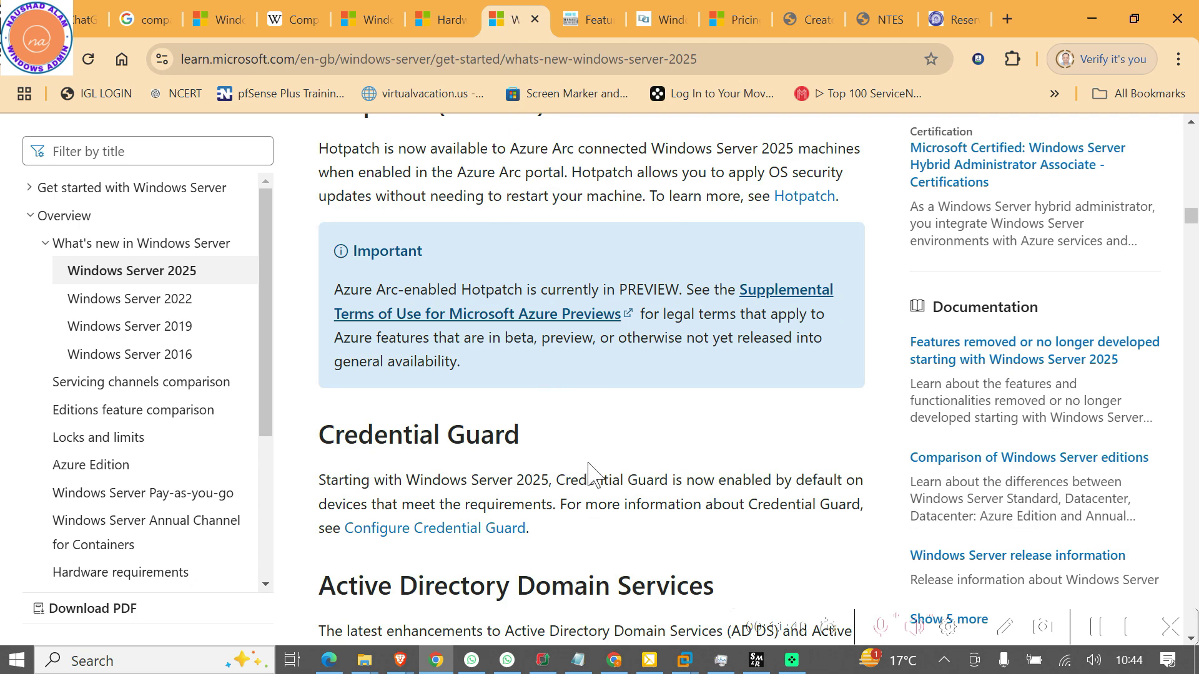
scroll(589, 474, up, 4)
scroll(589, 474, up, 20)
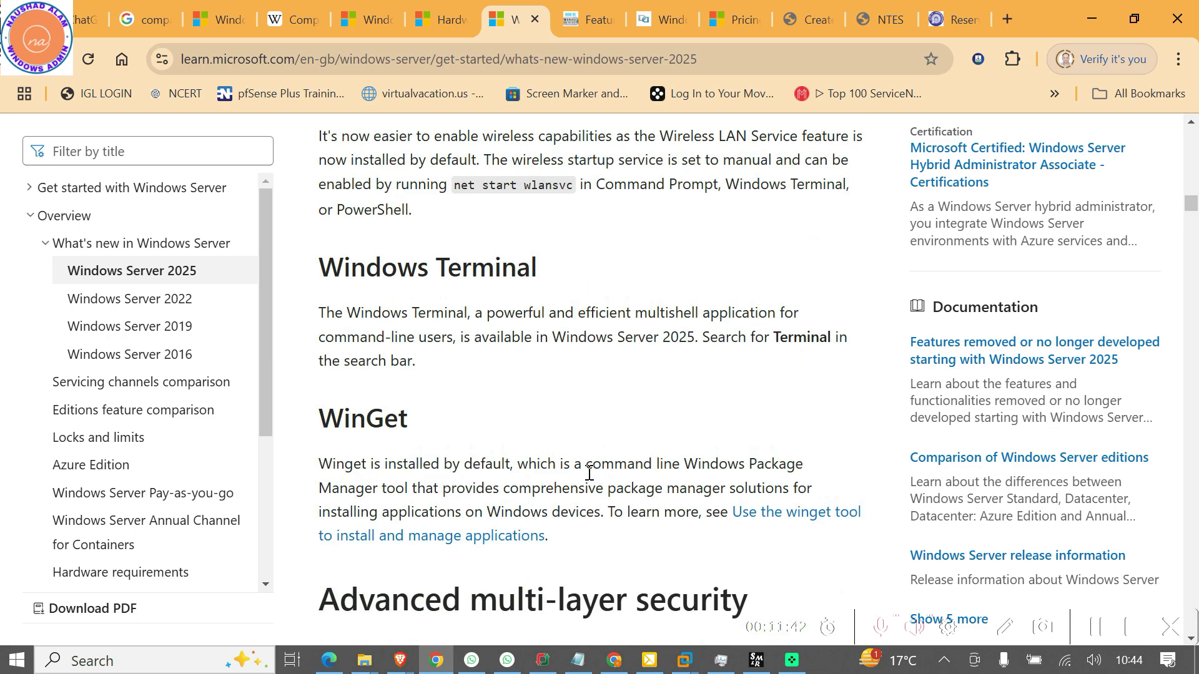
scroll(589, 475, up, 15)
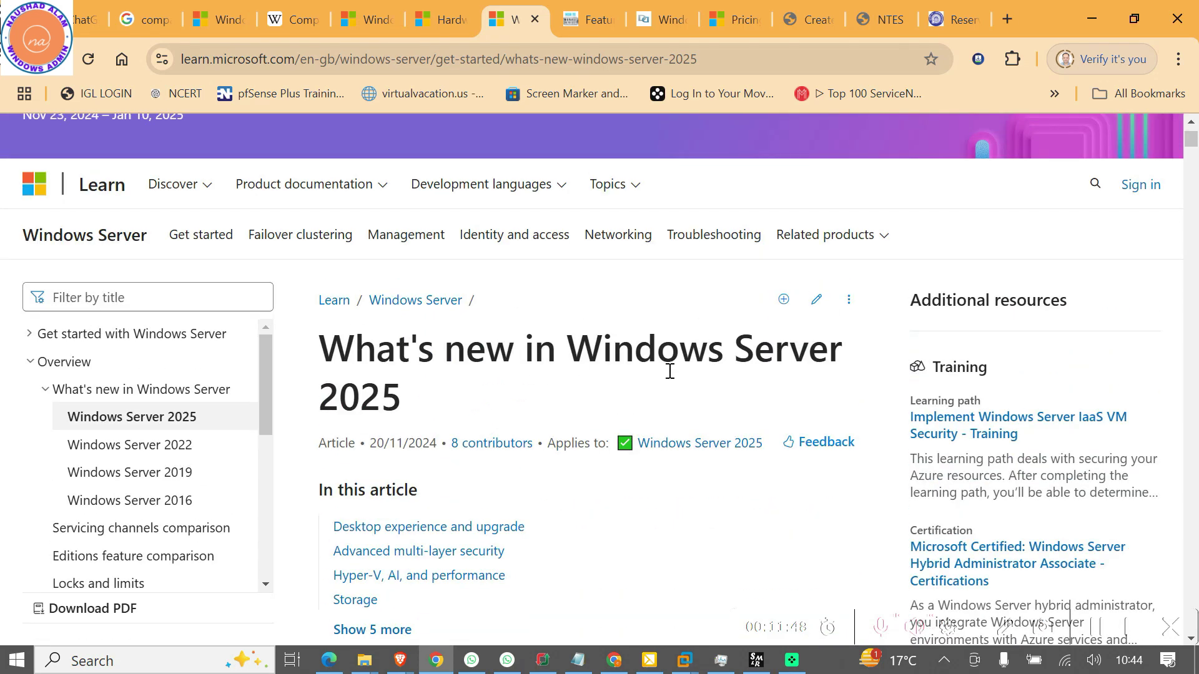
scroll(624, 437, down, 7)
scroll(626, 431, down, 4)
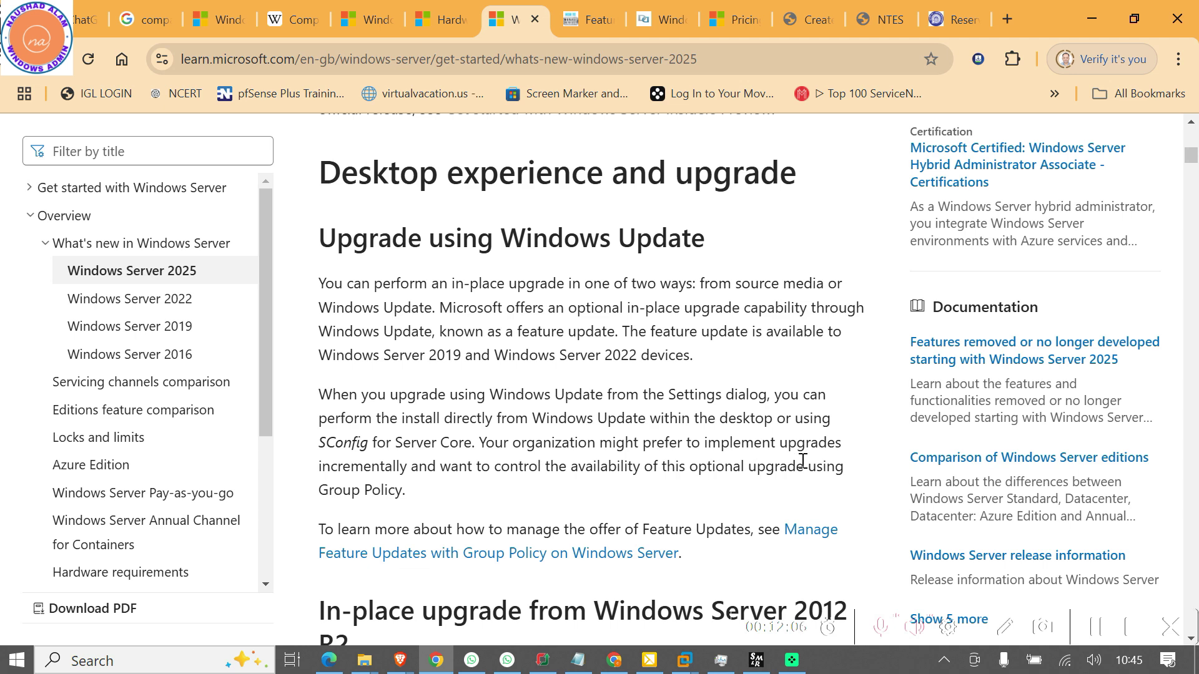
scroll(462, 506, down, 3)
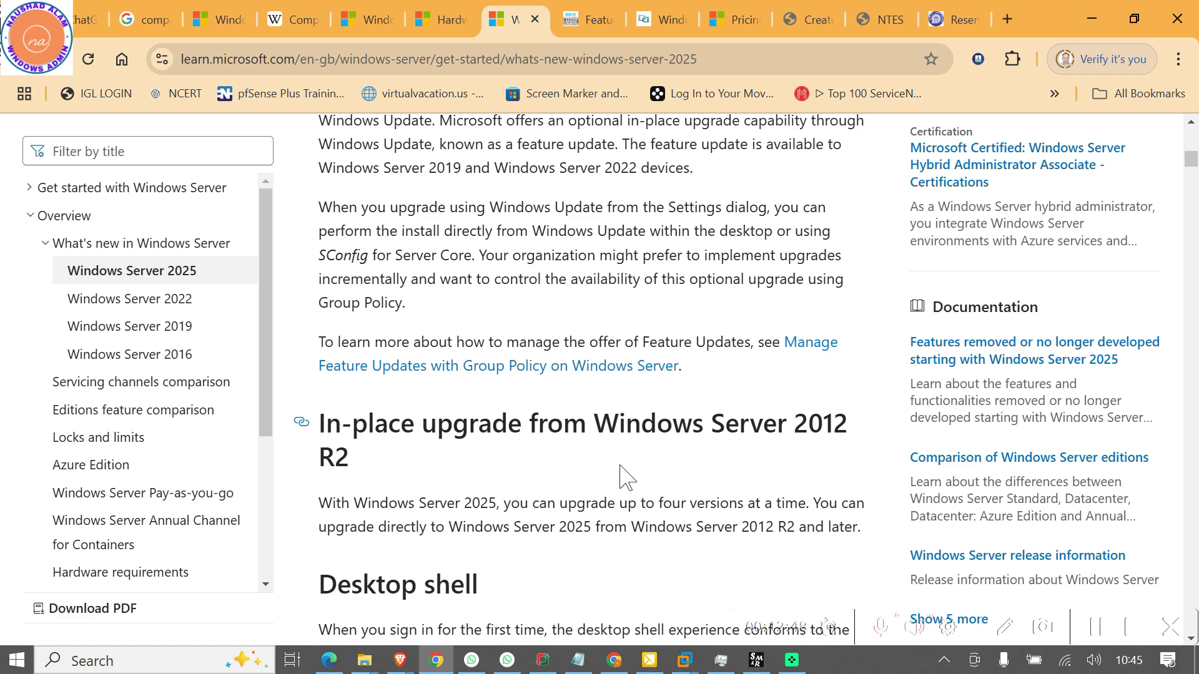
drag(616, 526, 678, 511)
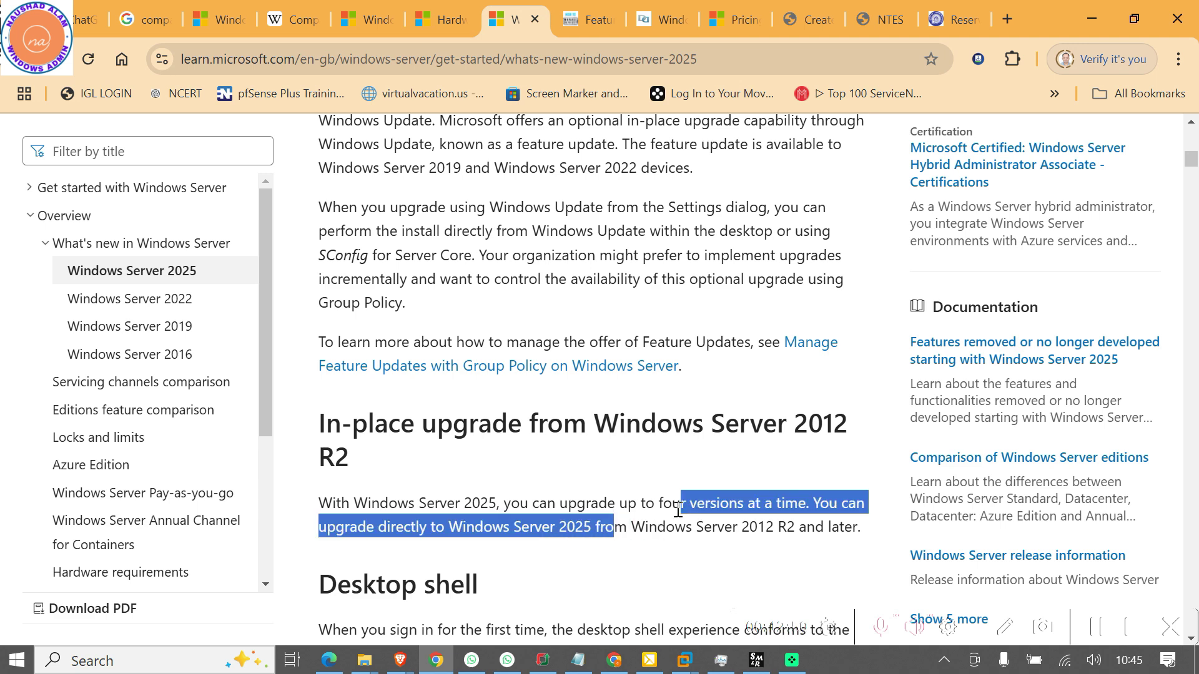
click(712, 555)
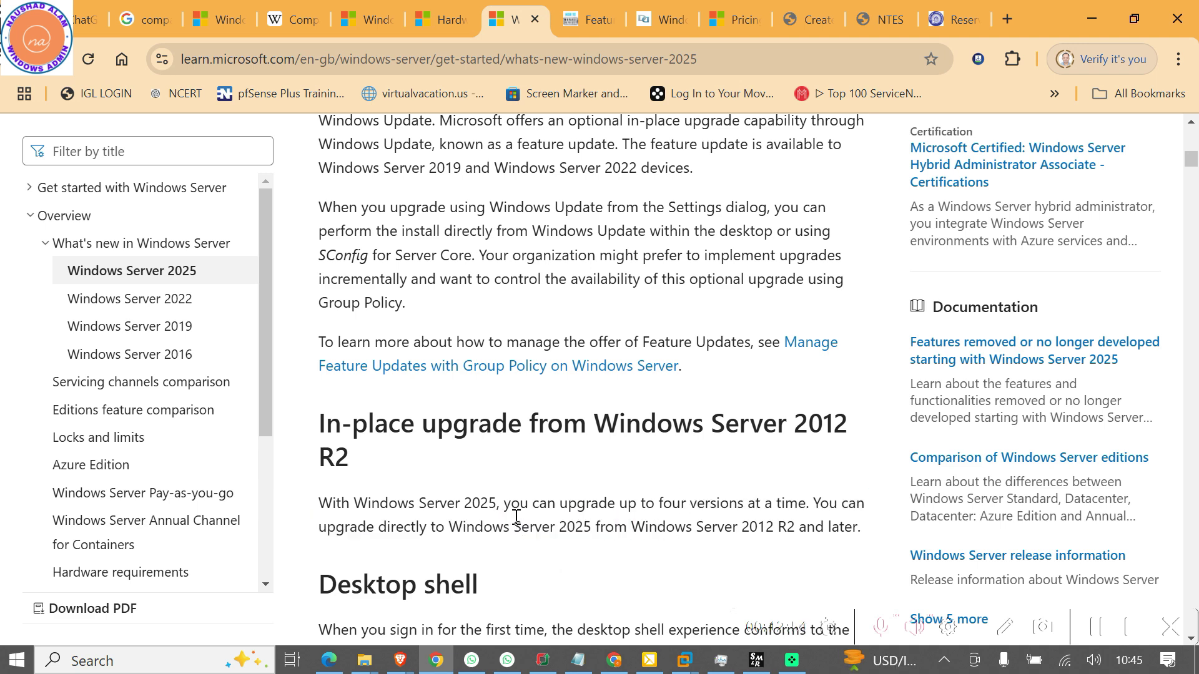
scroll(517, 530, down, 3)
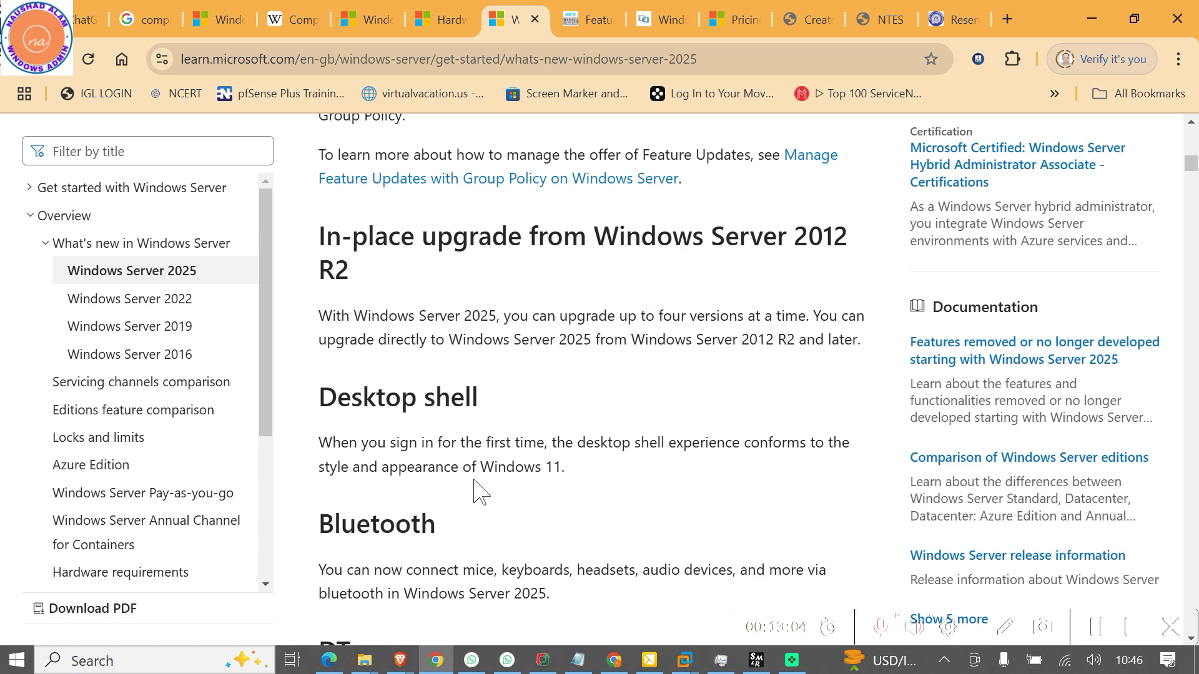
scroll(463, 498, down, 3)
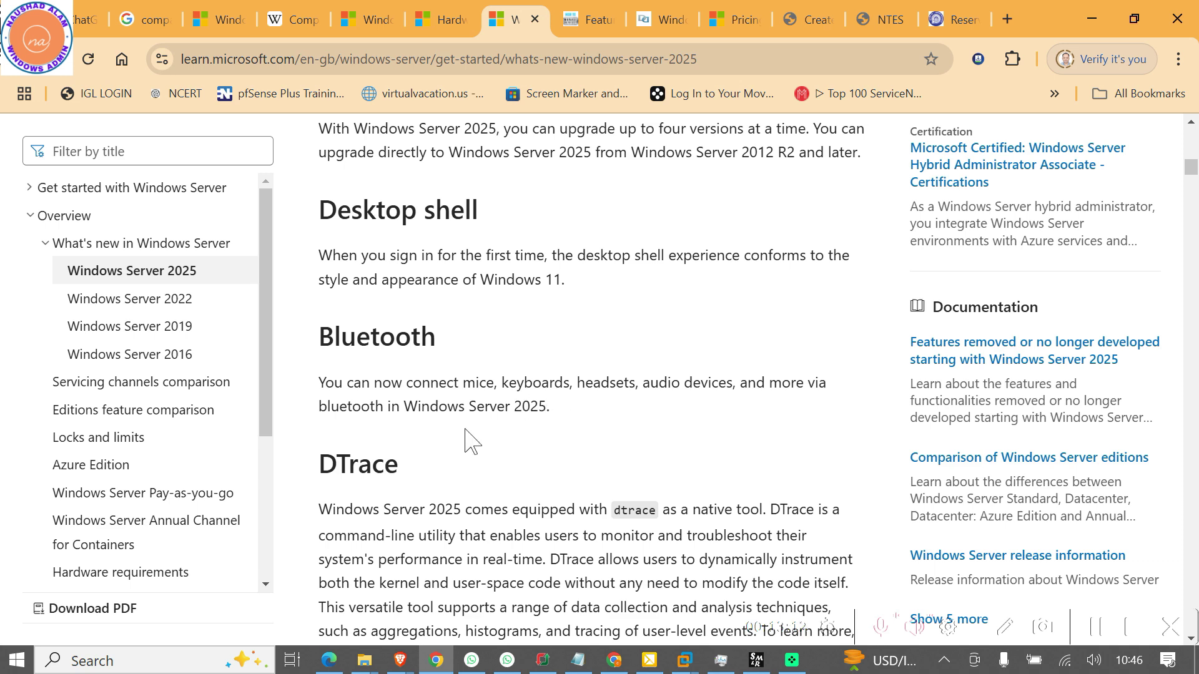
drag(553, 414, 316, 406)
scroll(349, 437, down, 1)
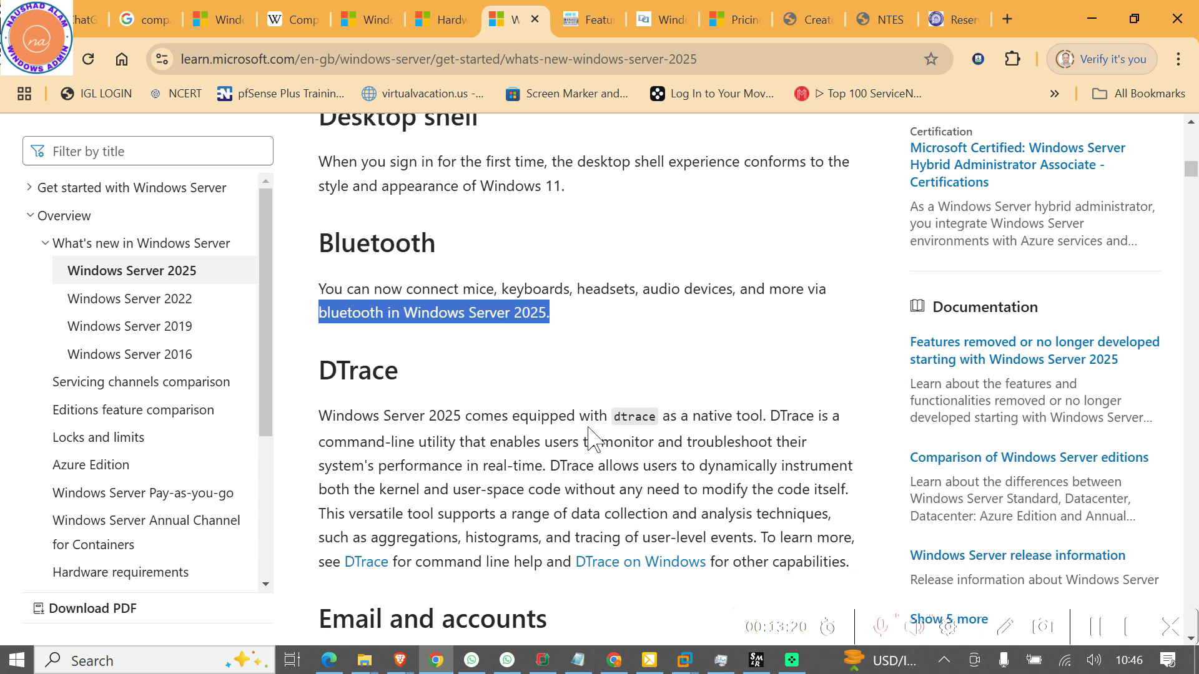
drag(752, 418, 717, 417)
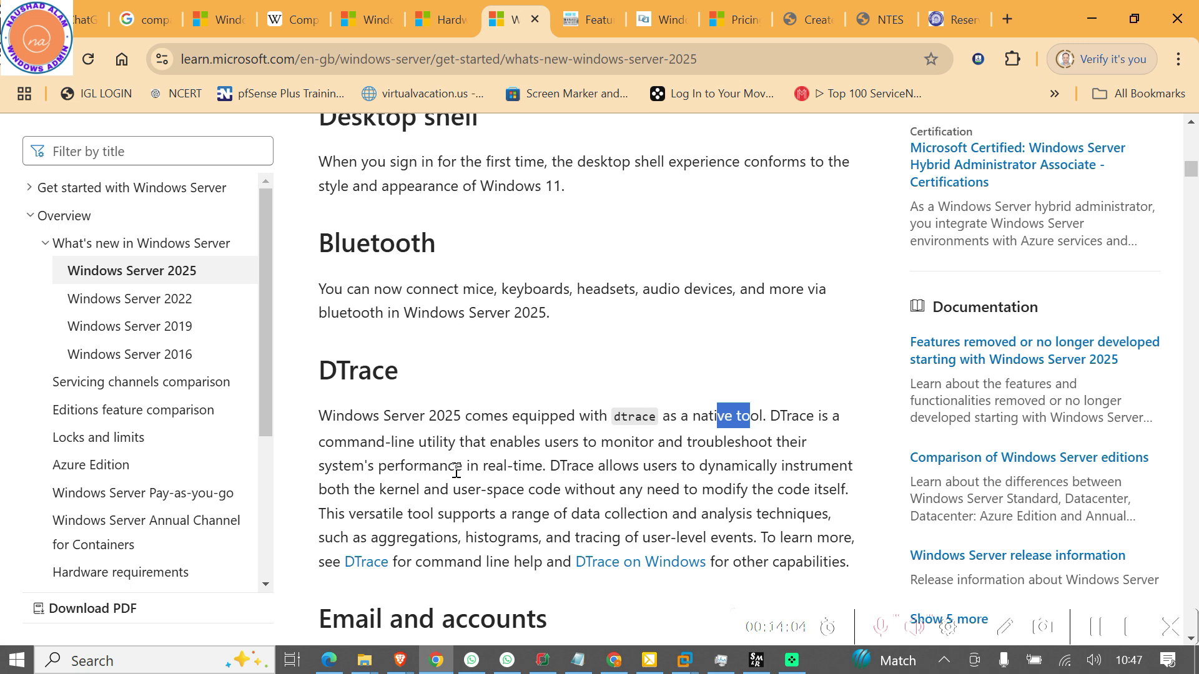
scroll(376, 391, down, 6)
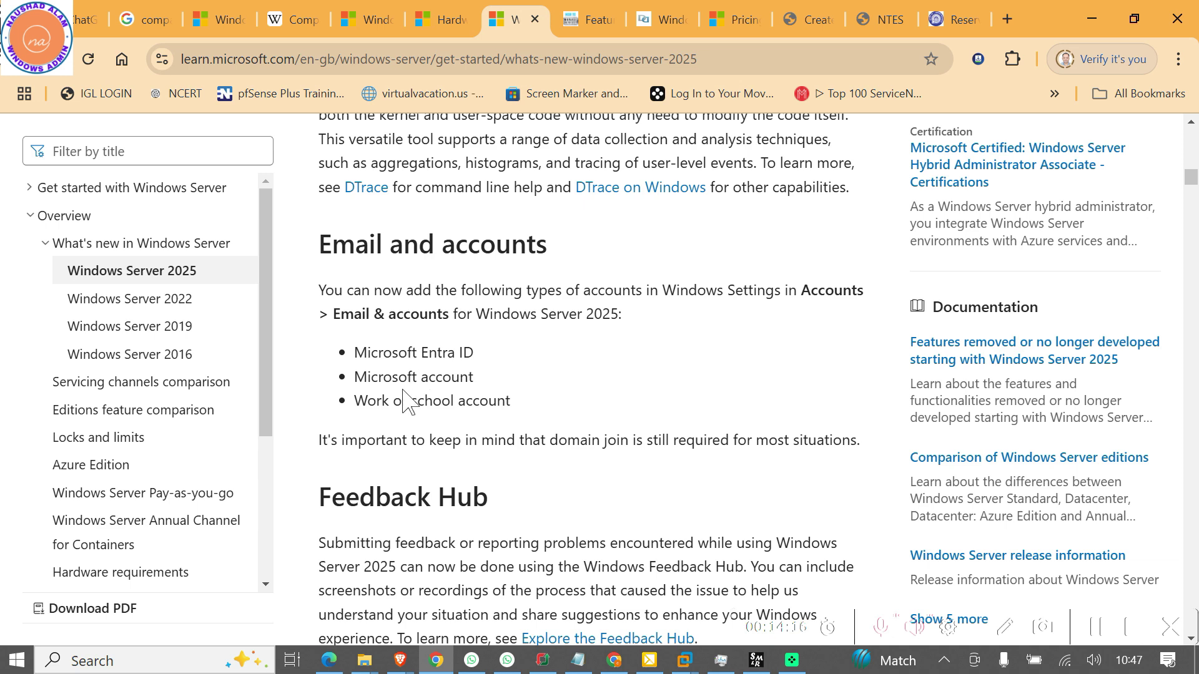
scroll(437, 446, down, 3)
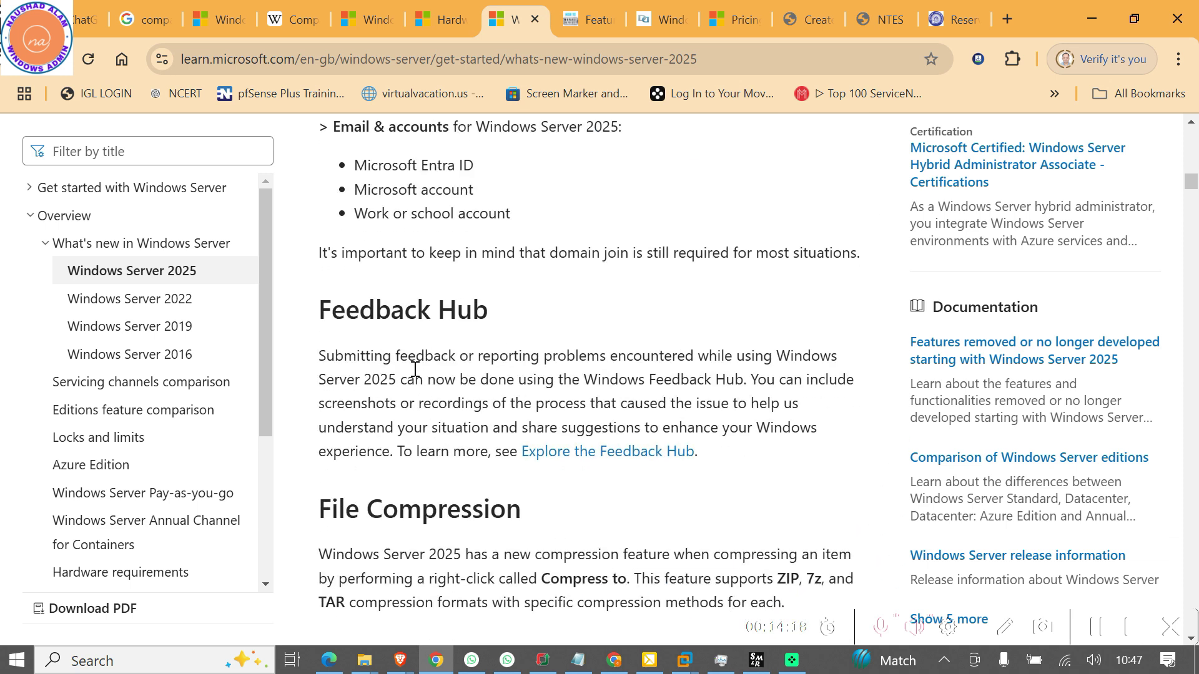
scroll(465, 484, down, 3)
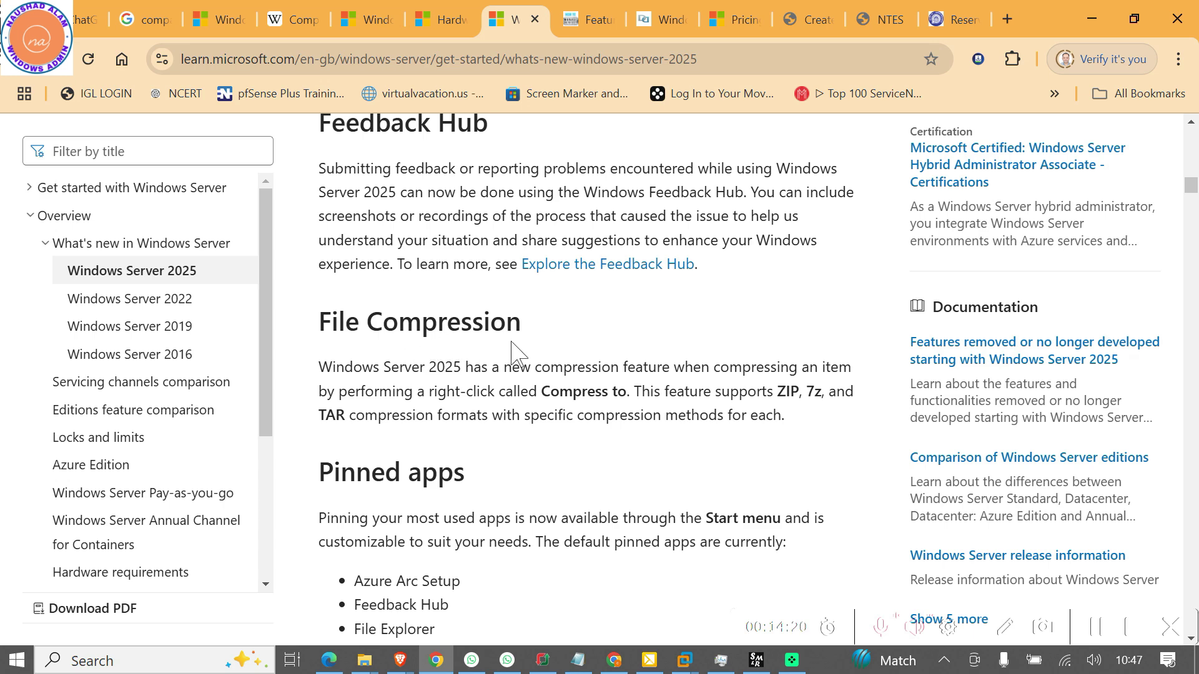
scroll(394, 384, down, 3)
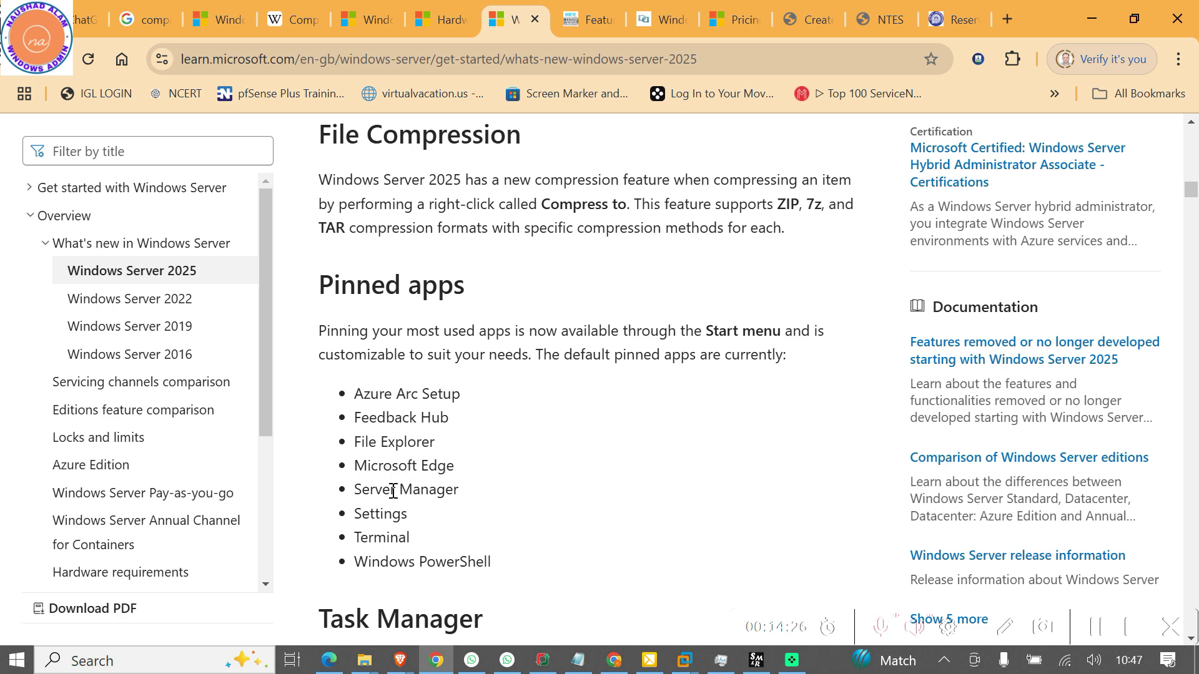
scroll(469, 543, down, 4)
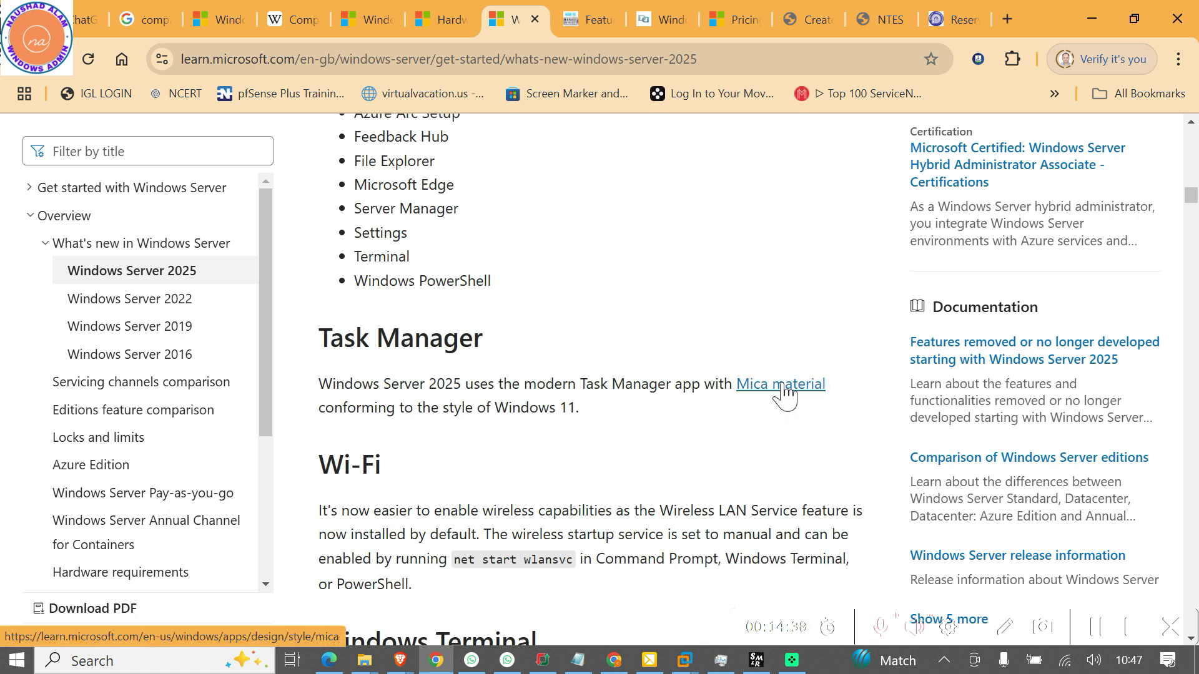
click(782, 390)
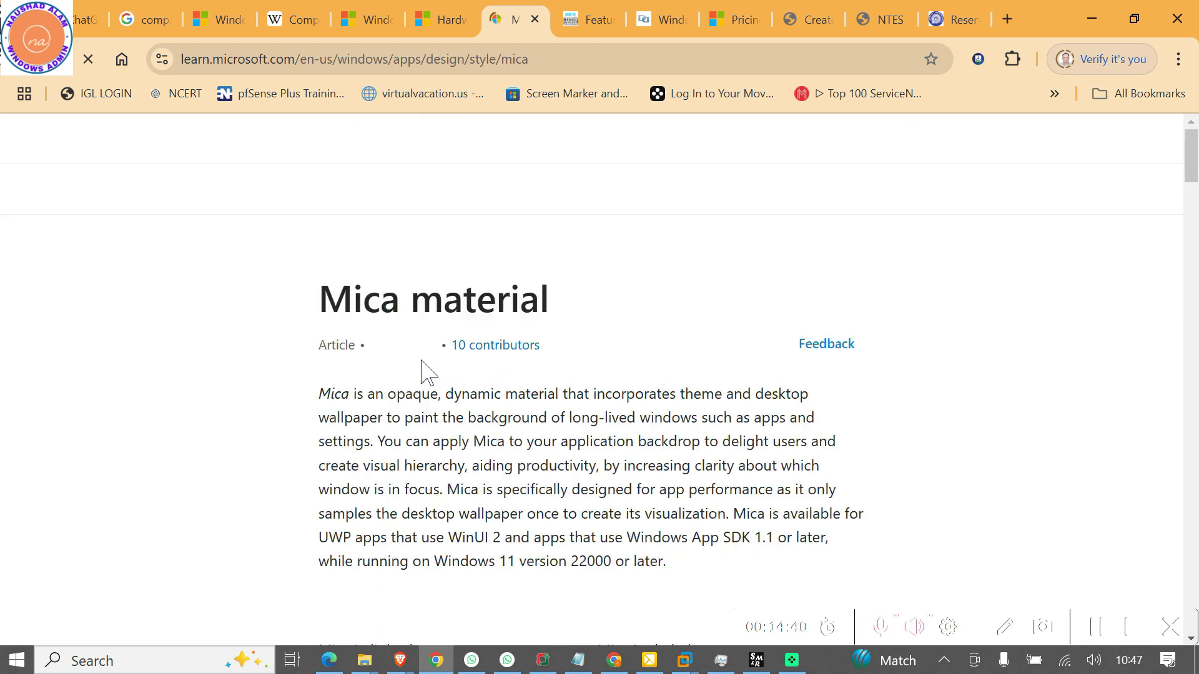
Scroll through the Mica material article down to the App layering with Mica Alt section
scroll(582, 423, down, 4)
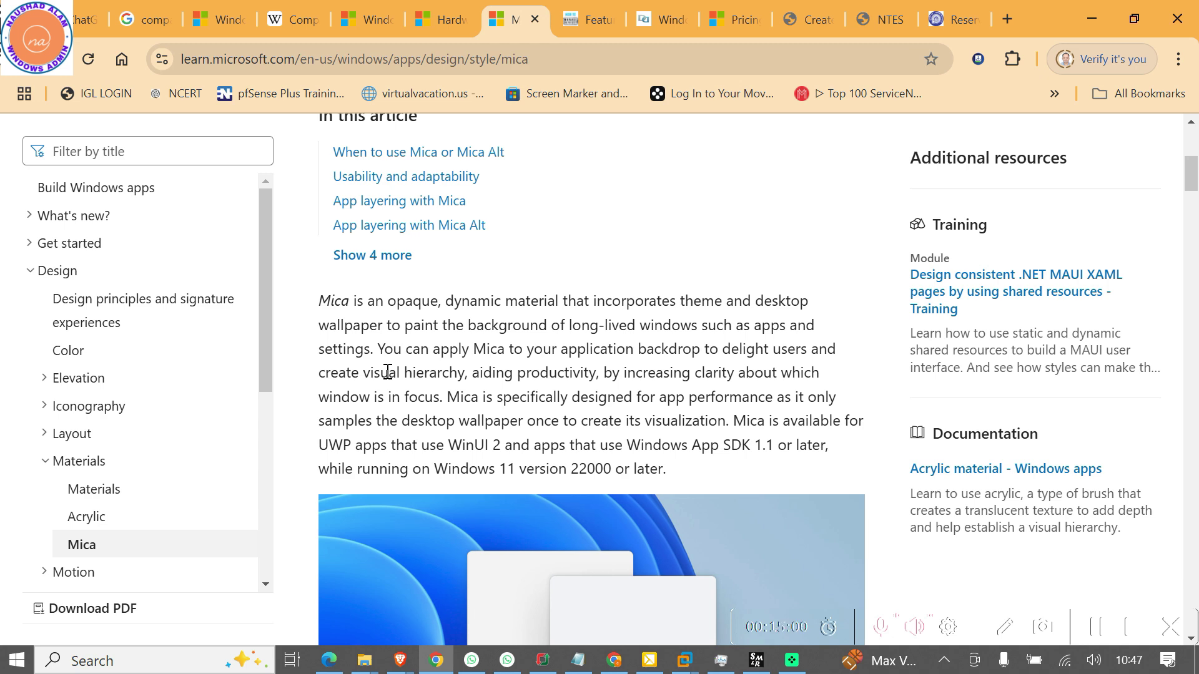
scroll(387, 373, down, 5)
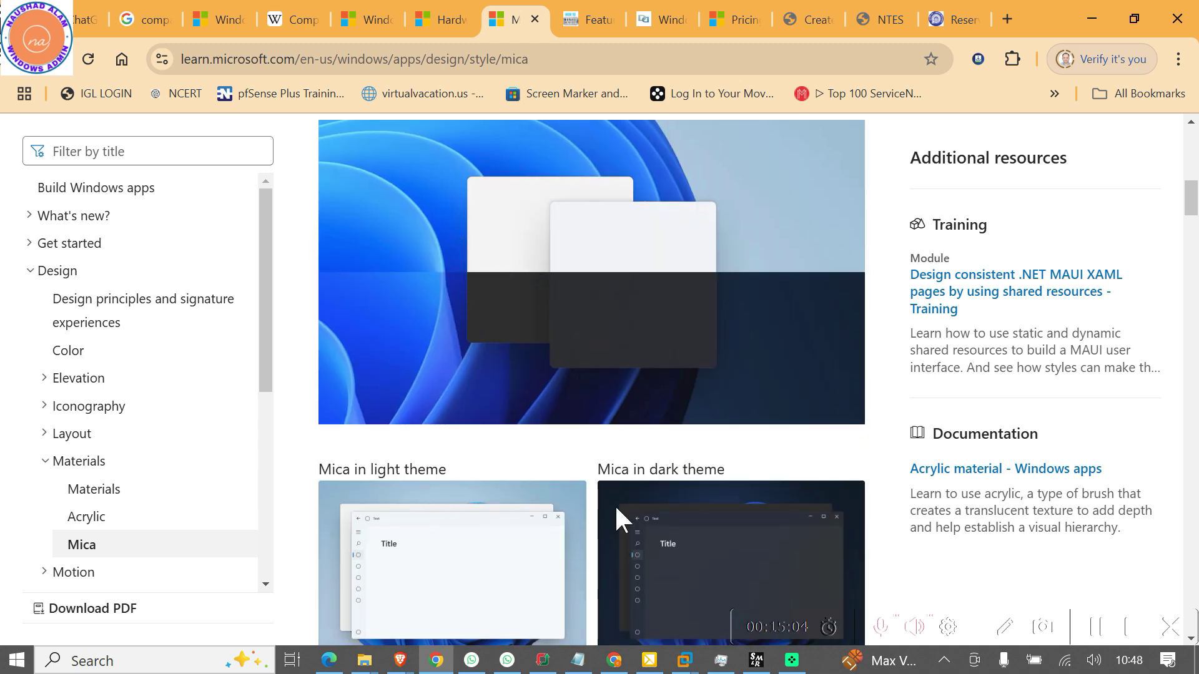
scroll(757, 558, down, 6)
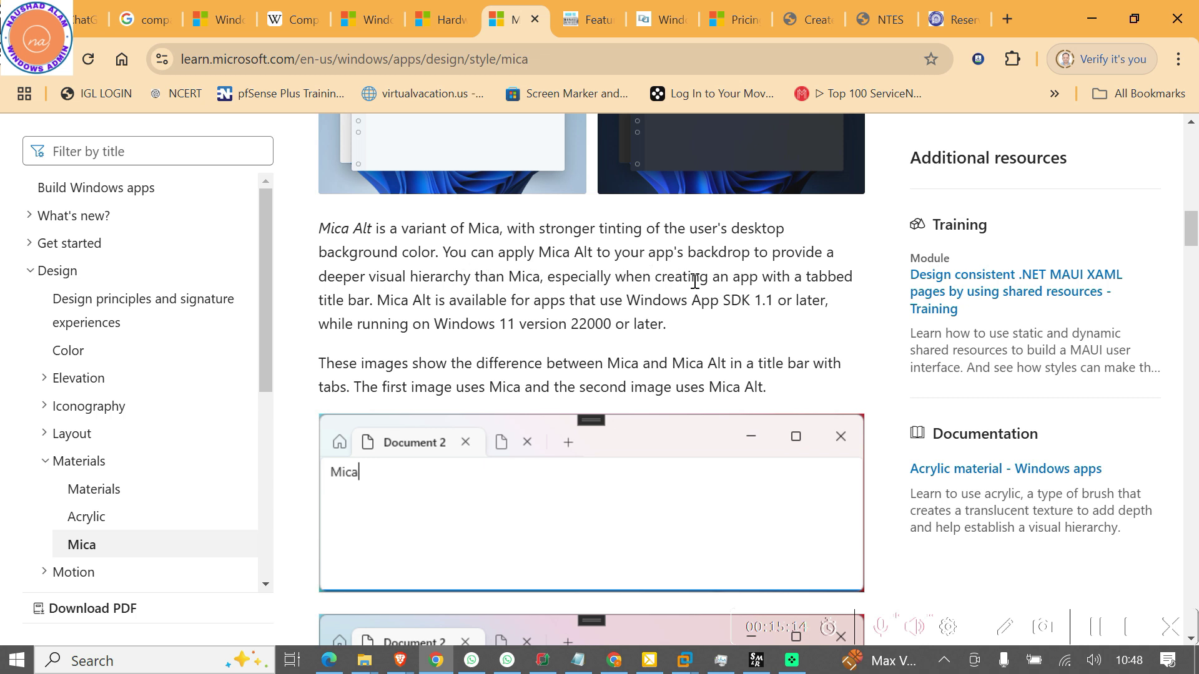
scroll(592, 400, down, 3)
scroll(597, 409, down, 6)
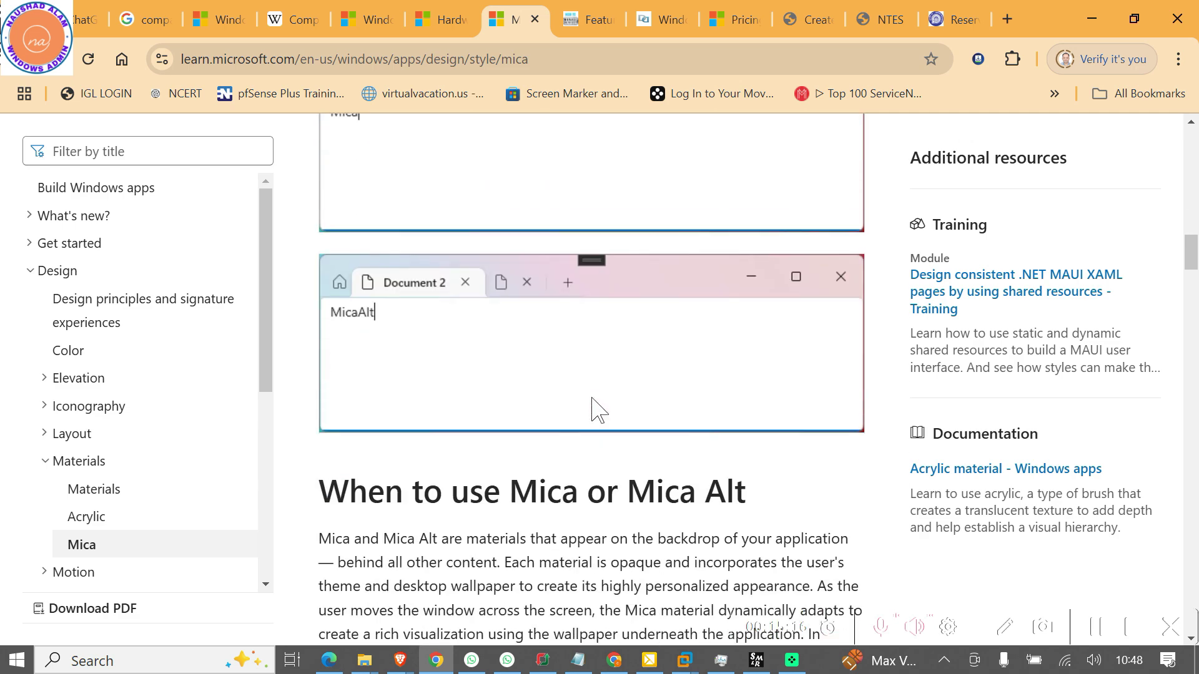
scroll(593, 409, down, 12)
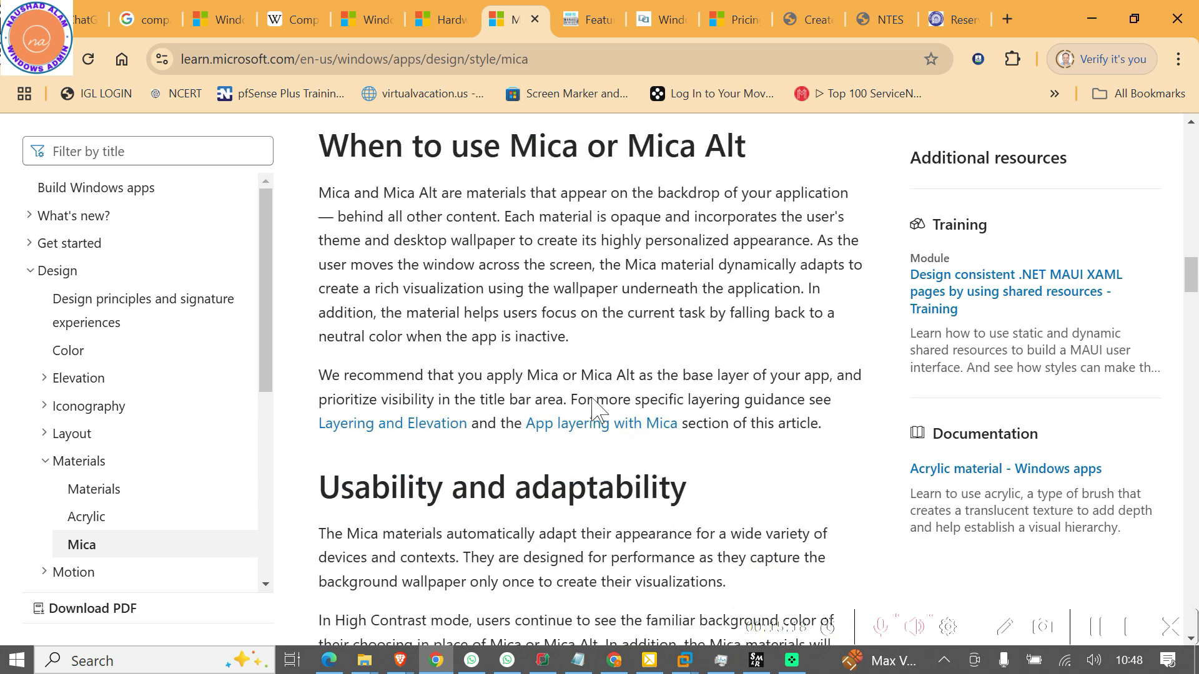
scroll(593, 403, down, 11)
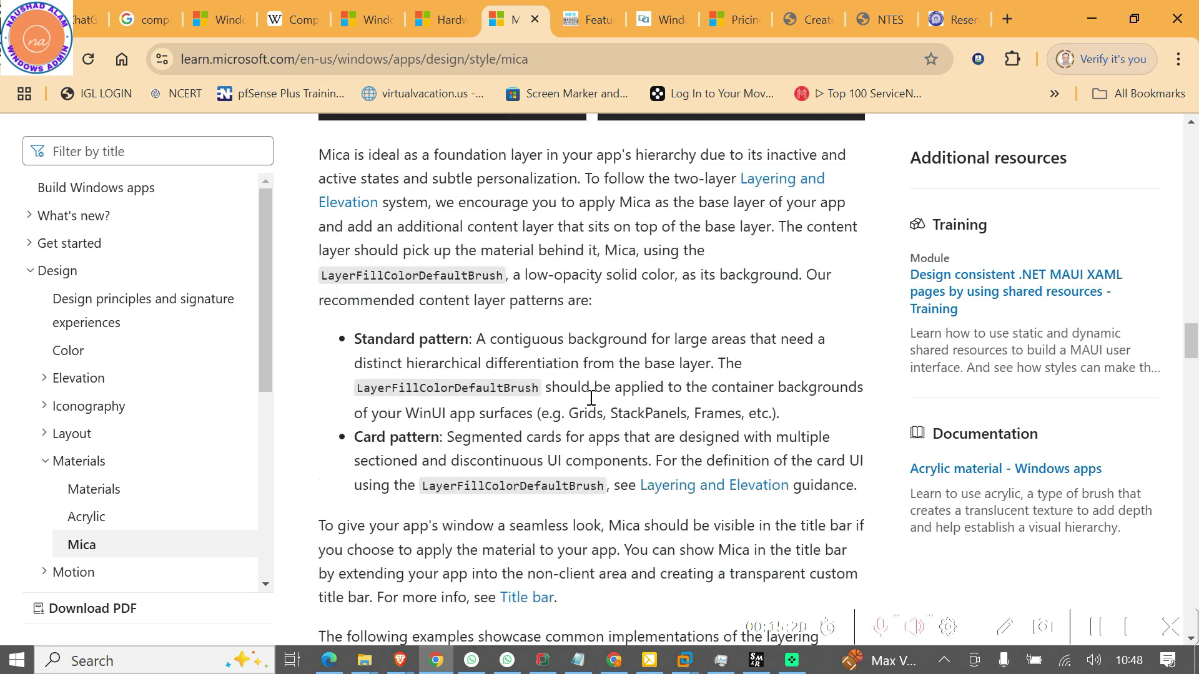
scroll(590, 400, down, 20)
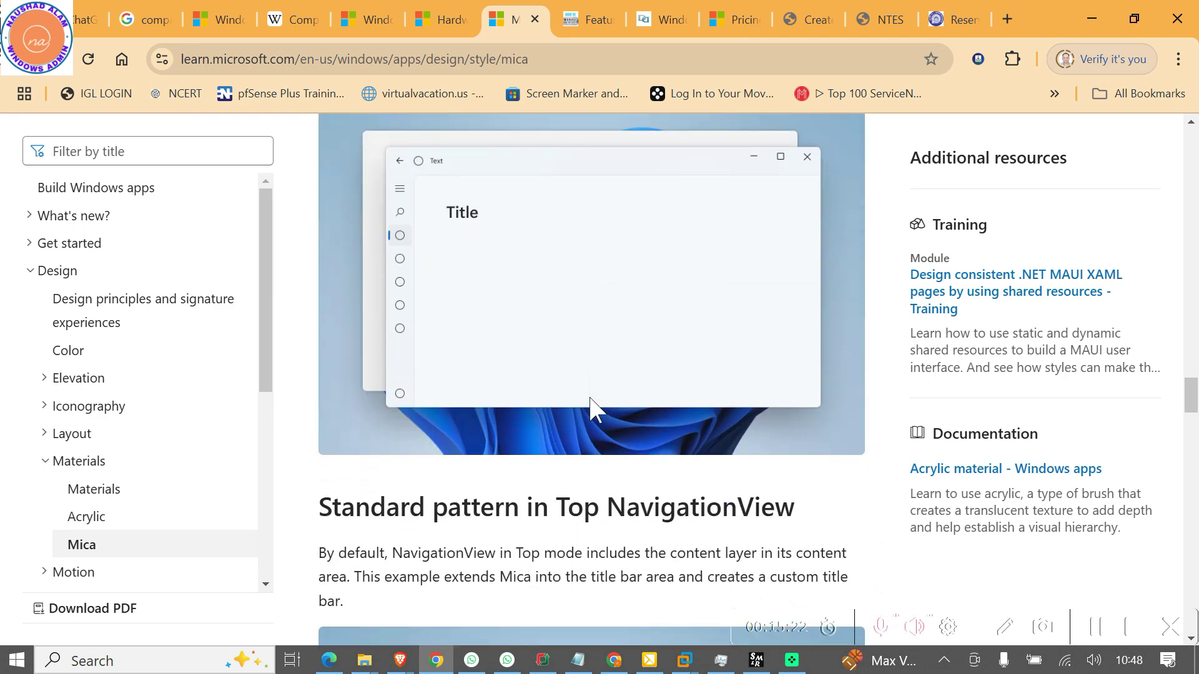
scroll(596, 409, down, 6)
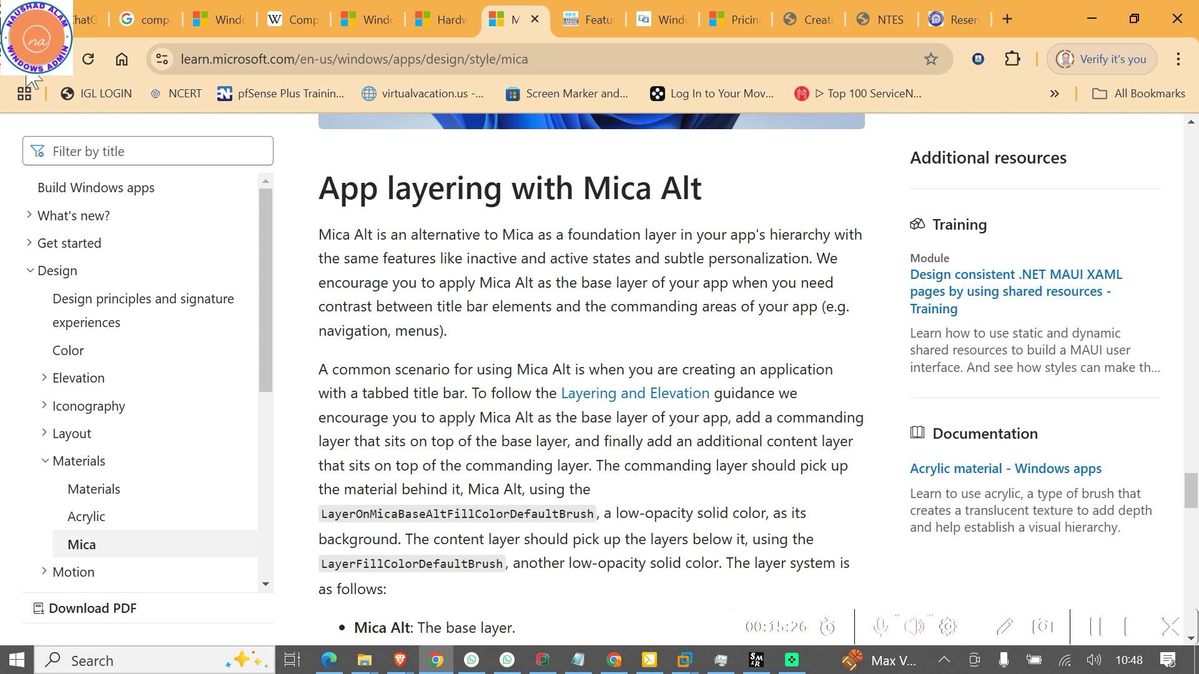
Go back to the What's new page and scroll past Wi-Fi, Terminal and WinGet to Hotpatch (Preview)
key(alt+Left)
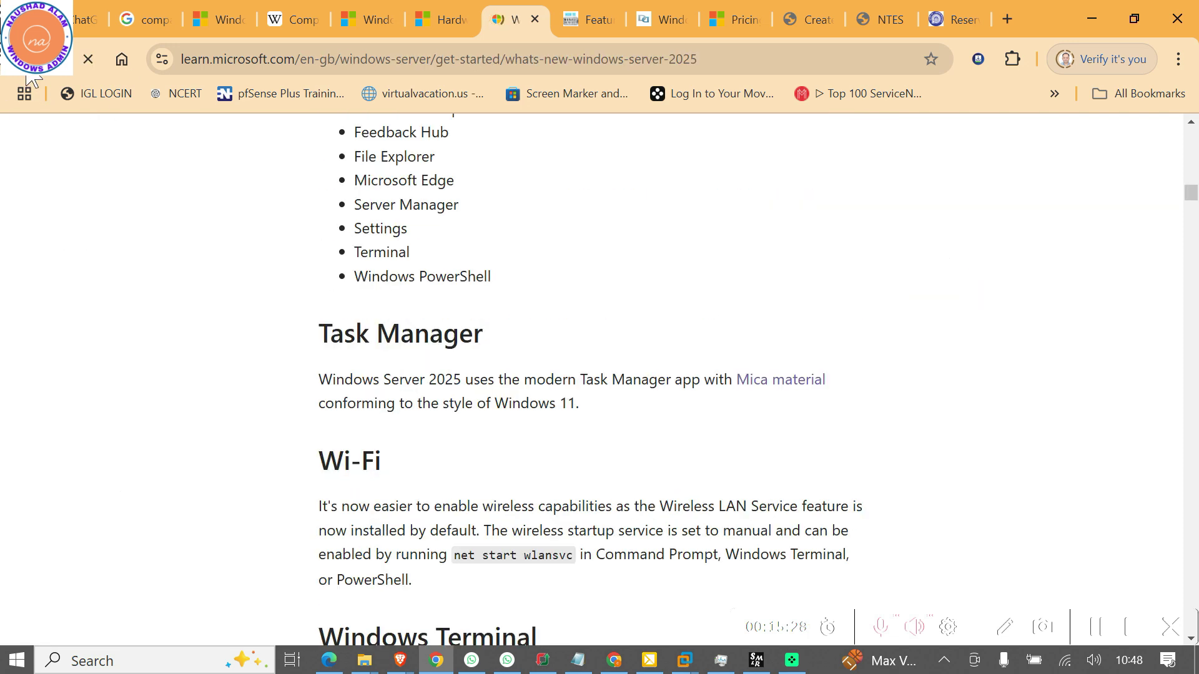
scroll(549, 442, down, 3)
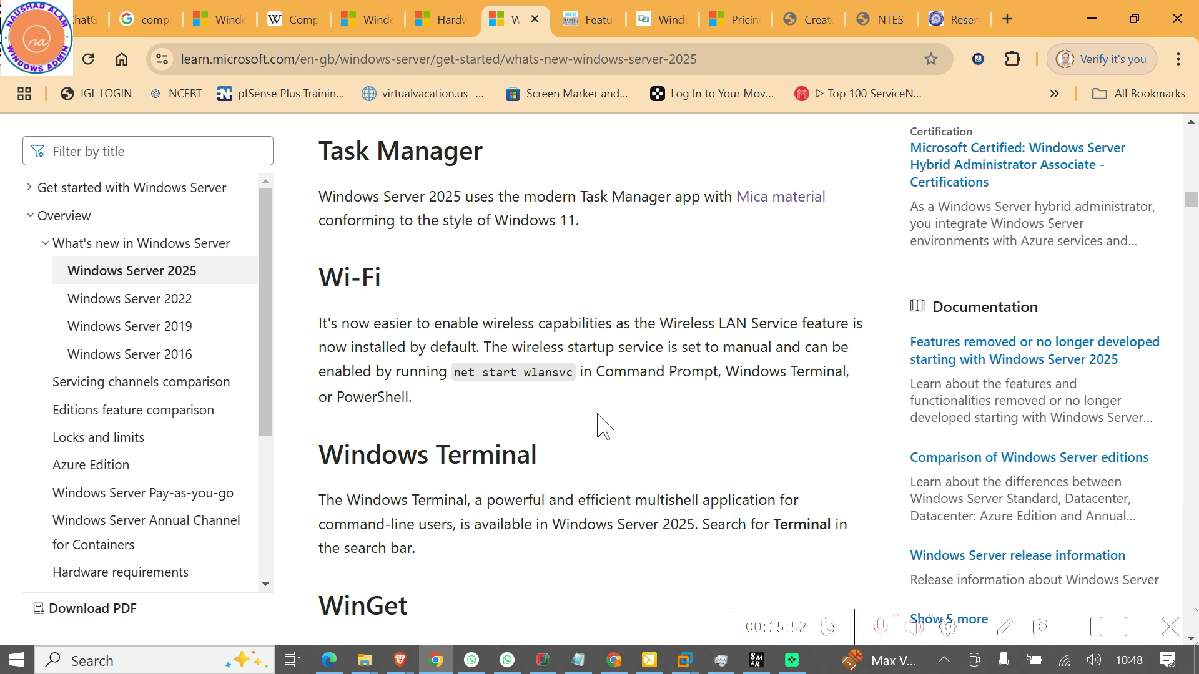
scroll(433, 396, down, 3)
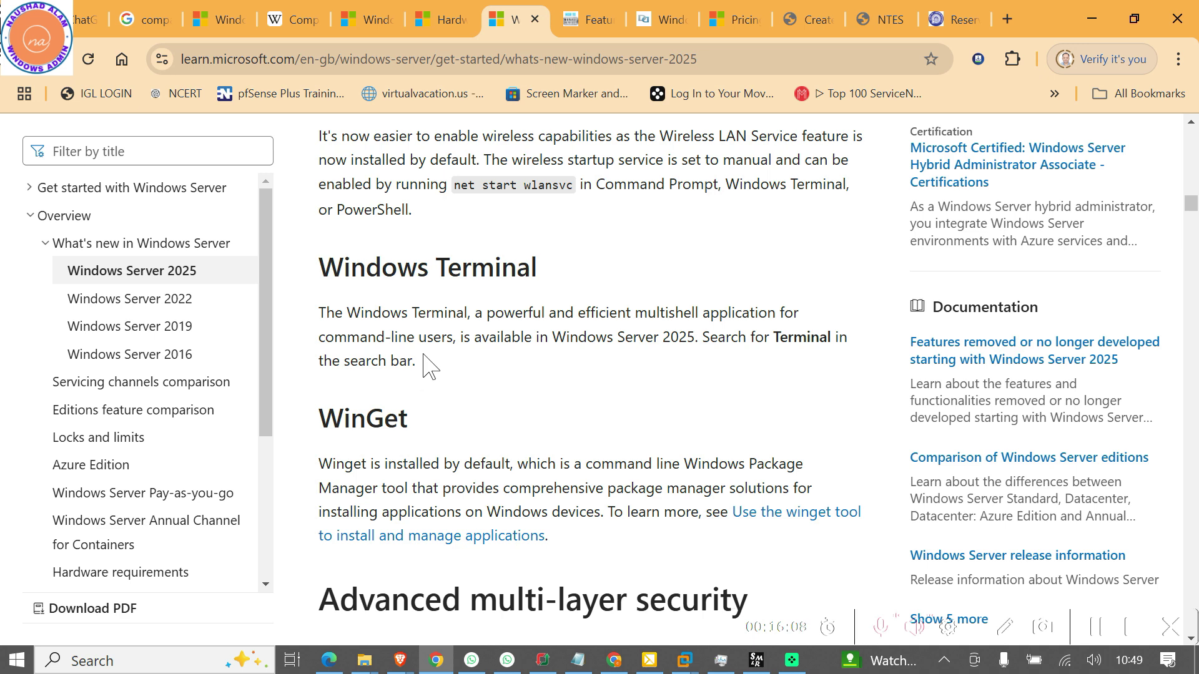
scroll(424, 366, down, 1)
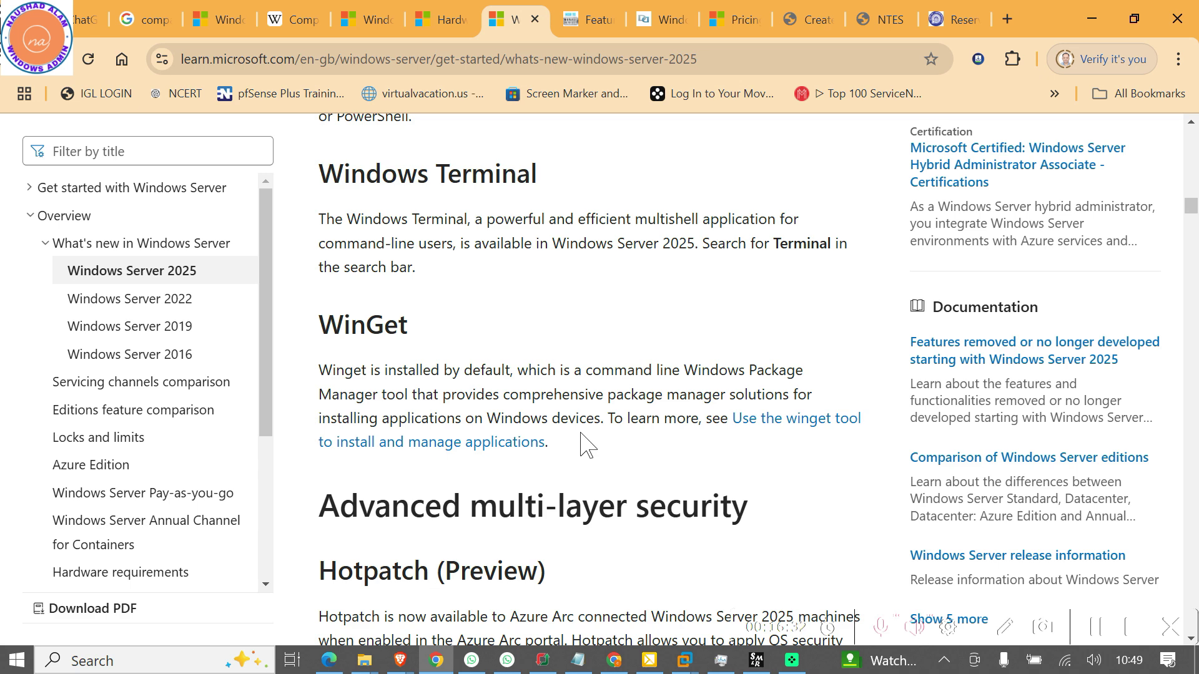
scroll(366, 476, down, 5)
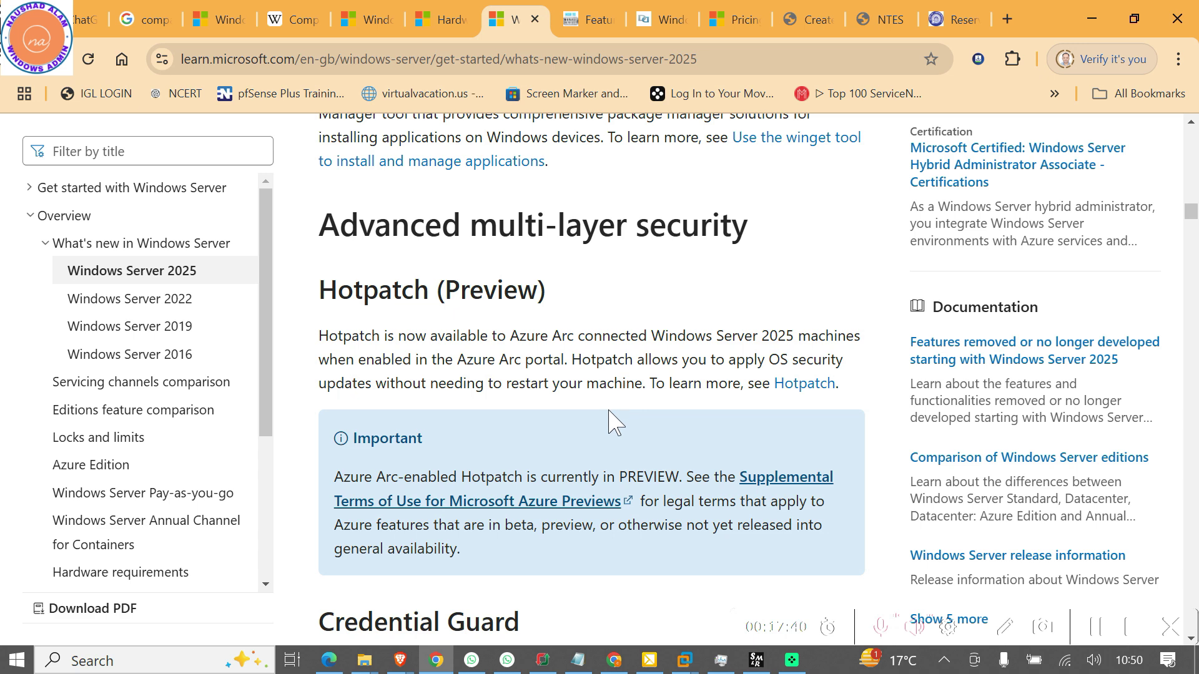
scroll(615, 412, down, 5)
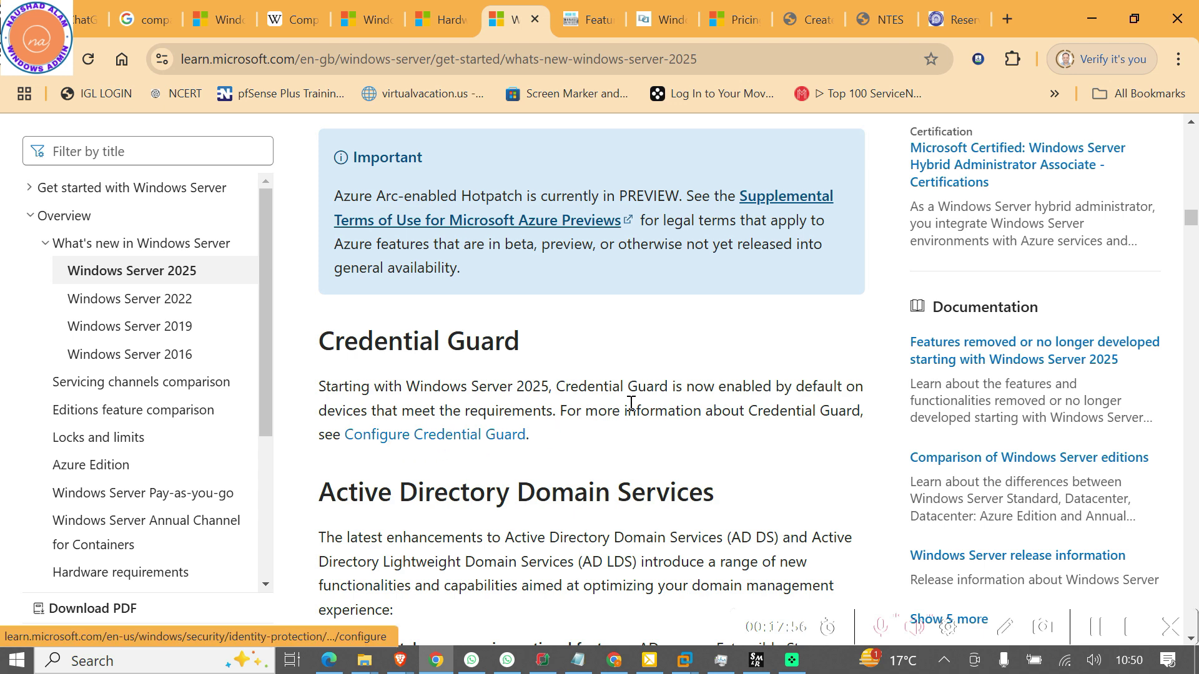
scroll(630, 406, down, 3)
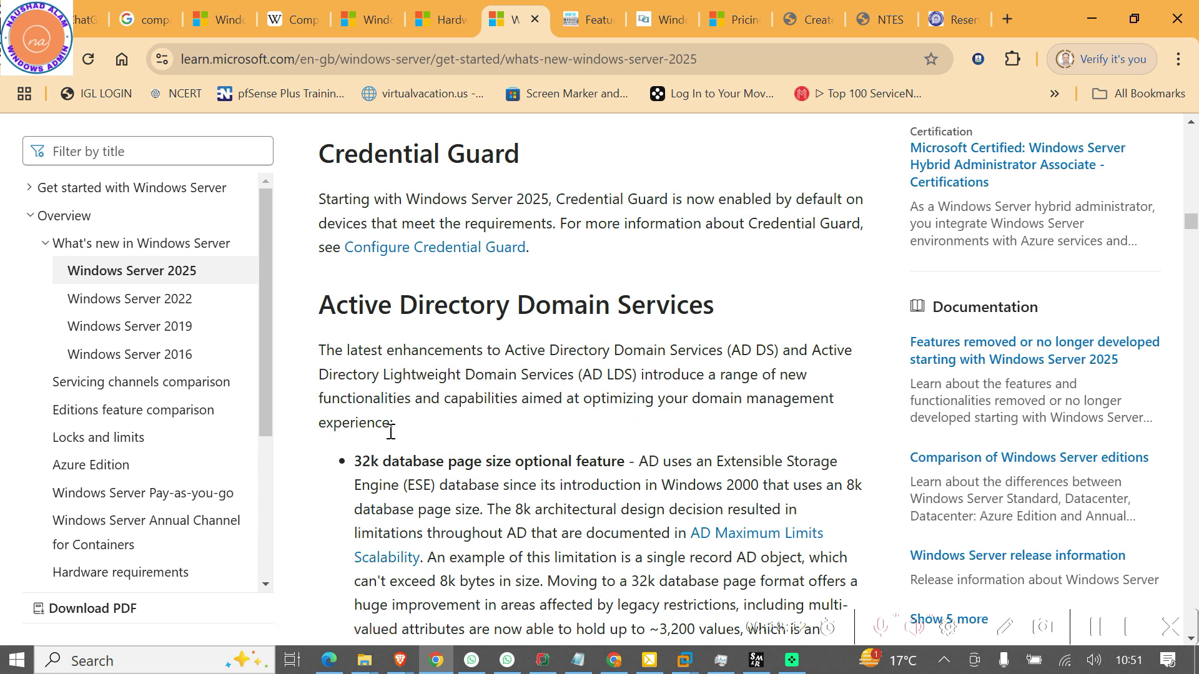
scroll(581, 441, down, 3)
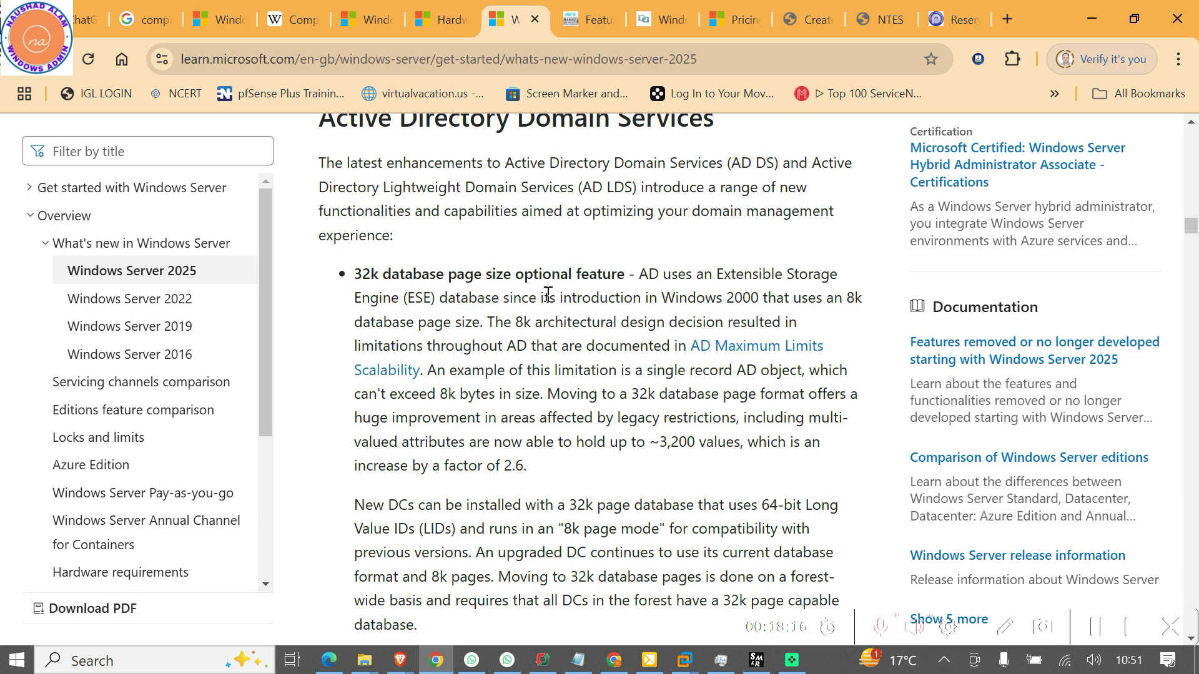
scroll(623, 297, down, 1)
scroll(622, 297, down, 4)
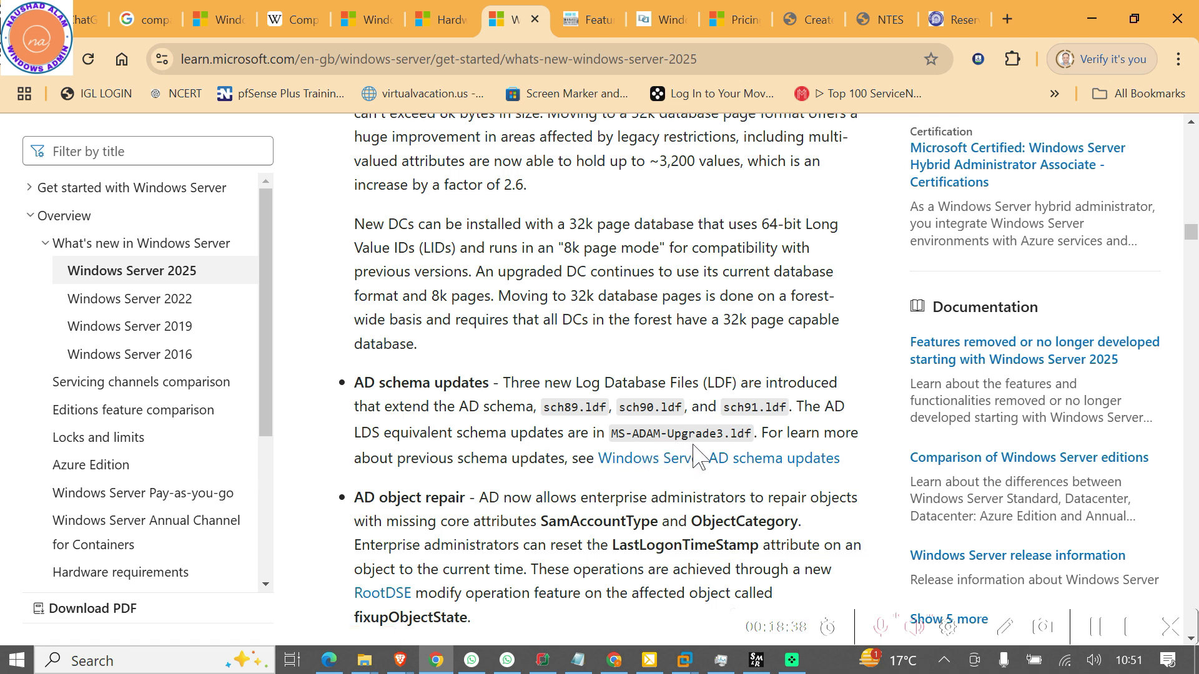
scroll(550, 462, down, 3)
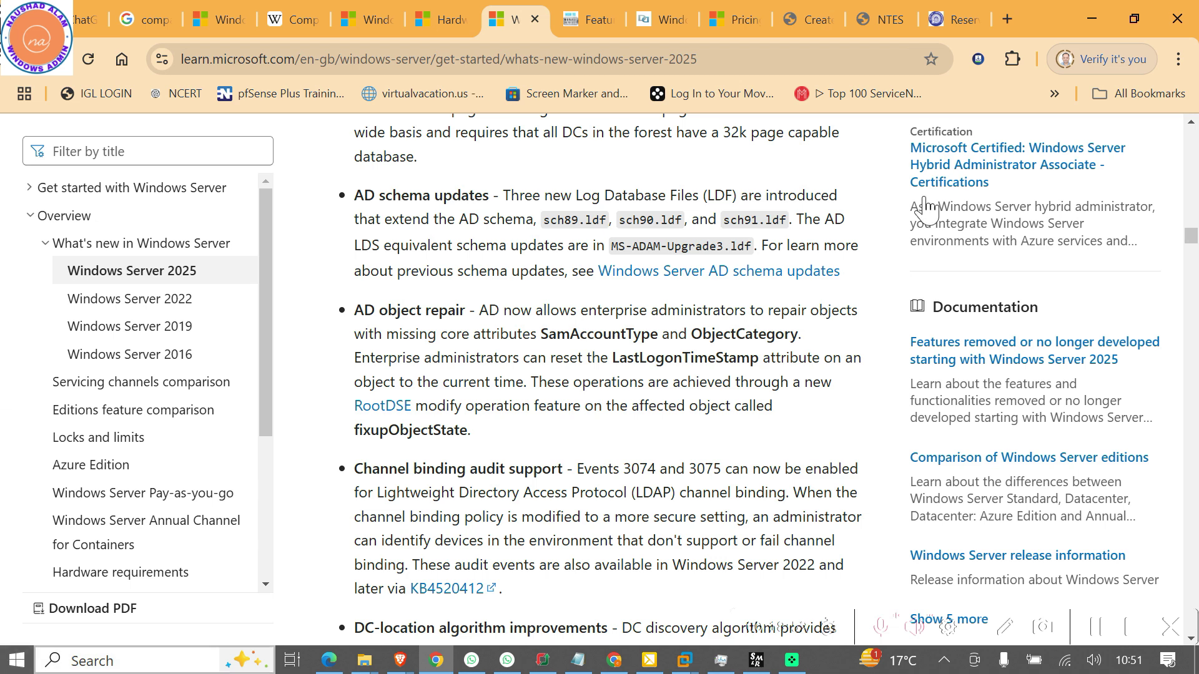
mouse_move(47, 84)
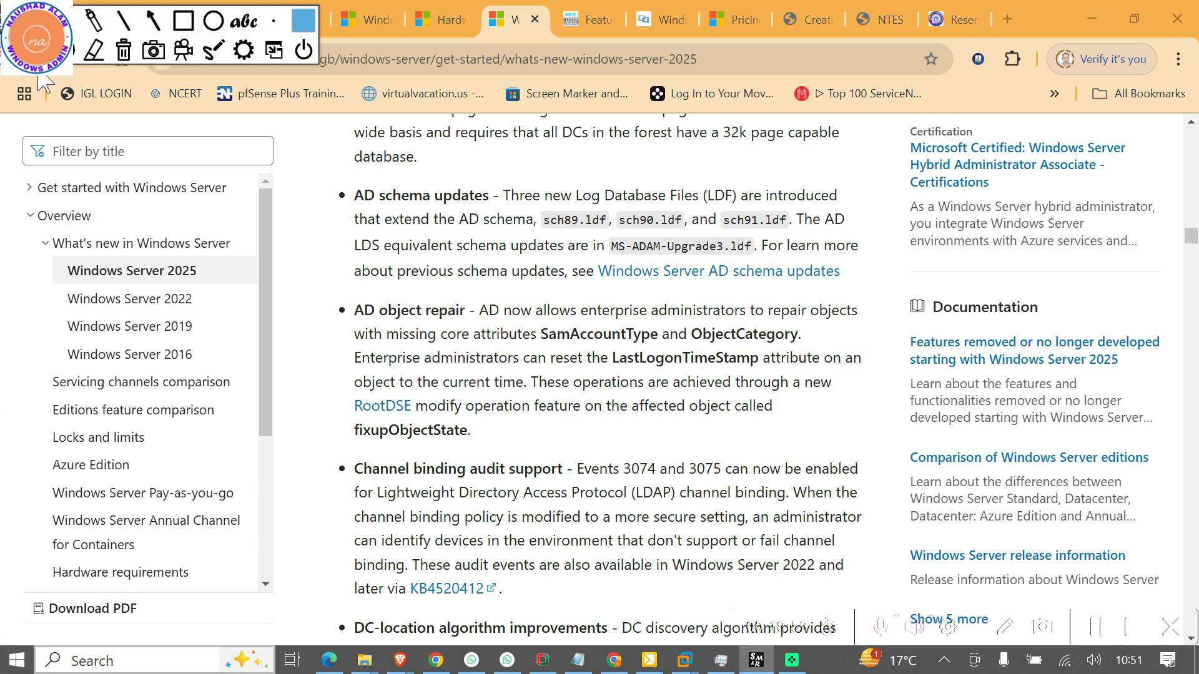
click(153, 19)
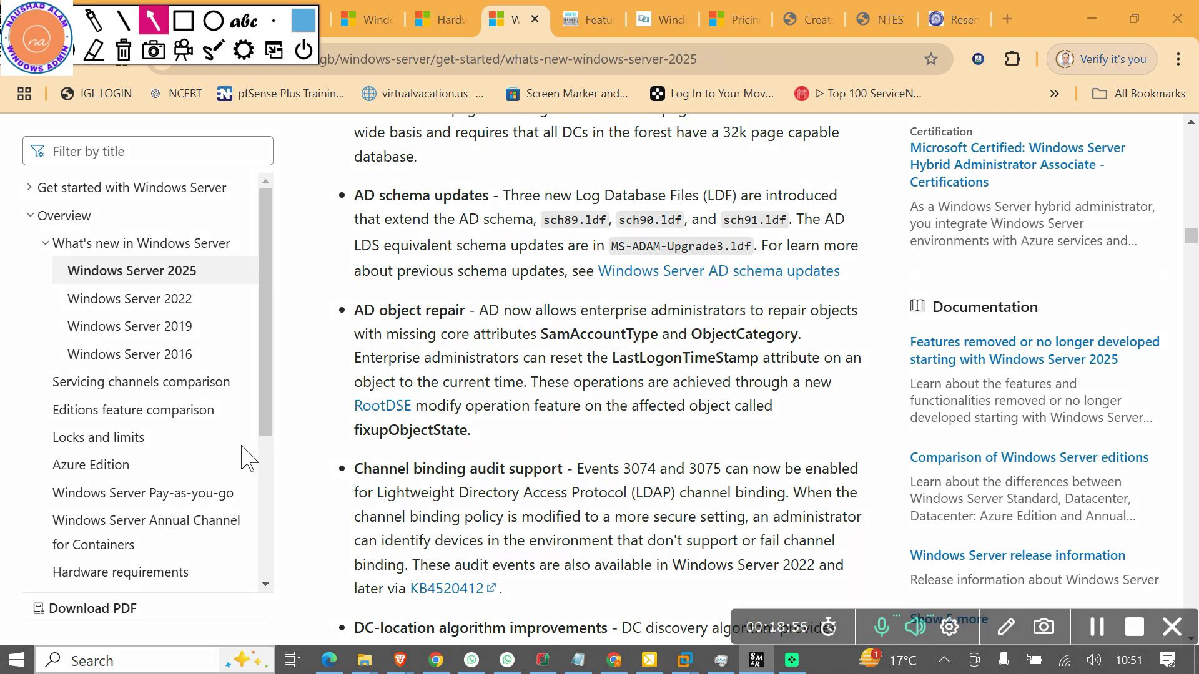
mouse_move(149, 457)
mouse_down()
mouse_move(299, 421)
mouse_move(359, 381)
mouse_move(348, 382)
mouse_up()
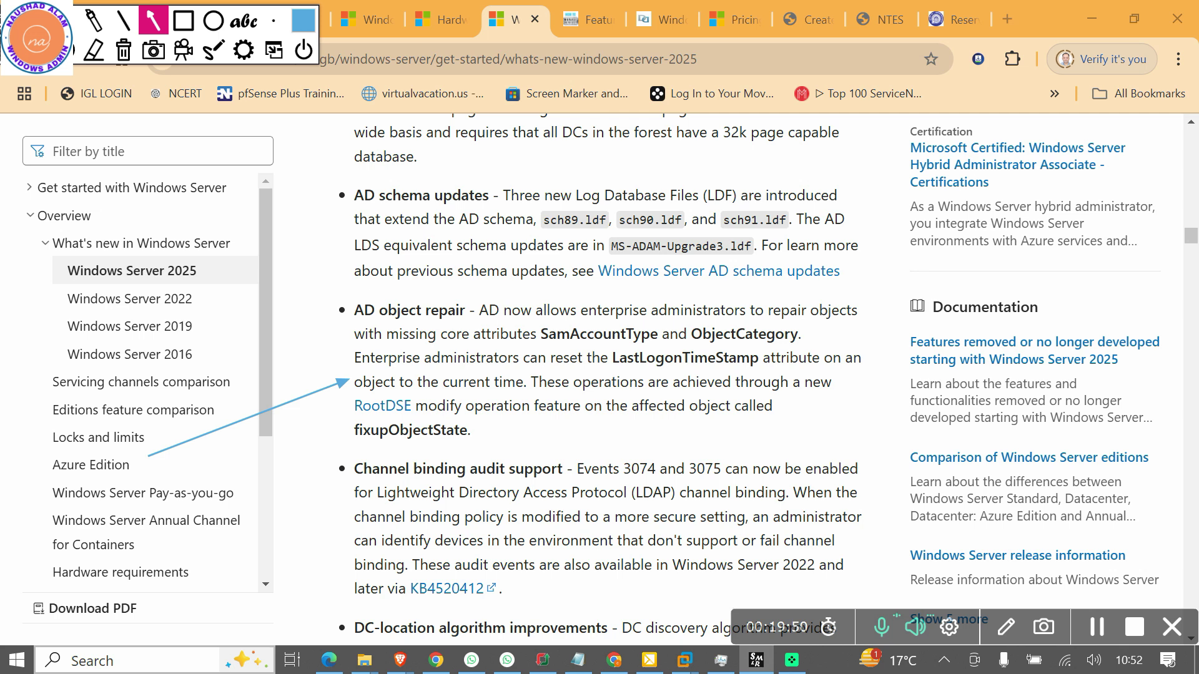
click(123, 50)
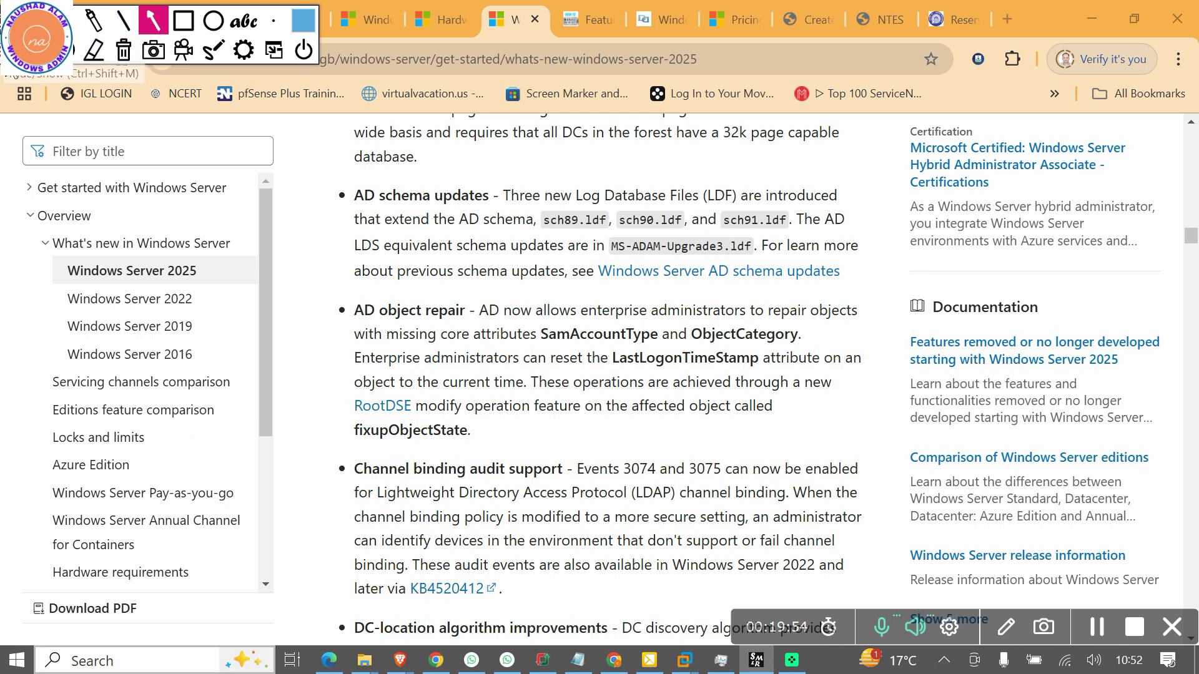
click(34, 61)
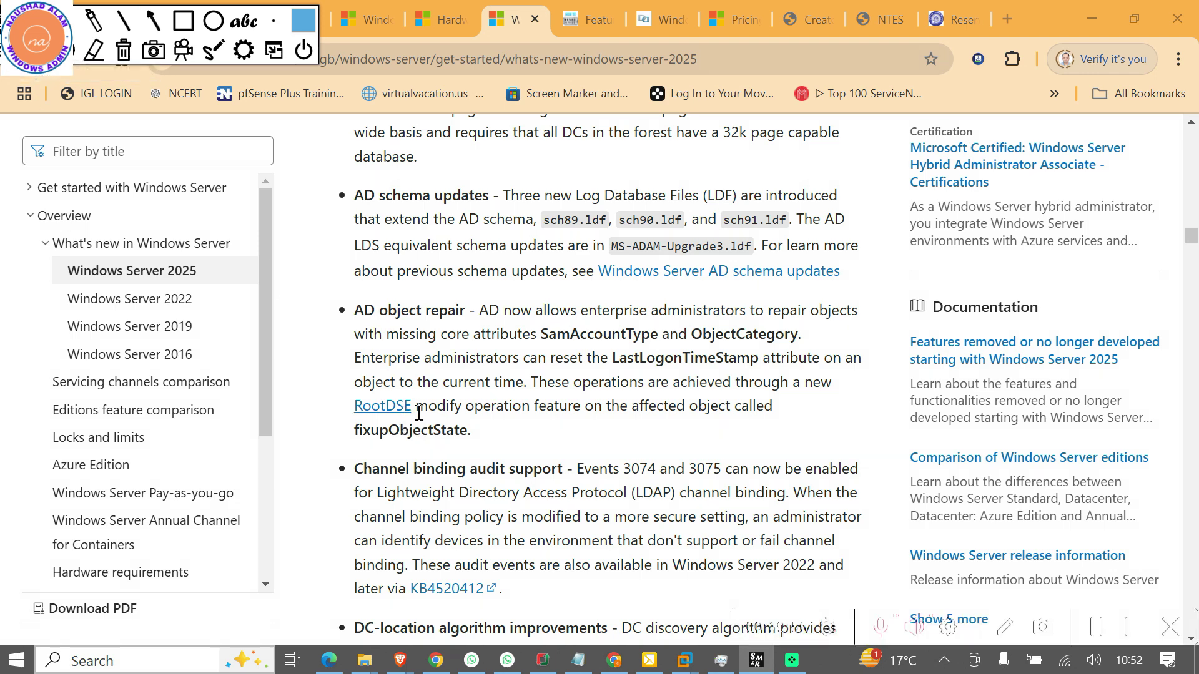
Scroll down to the Forest and Domain Functional Levels entry showing DomainLevel 10 and ForestLevel 10
scroll(469, 415, down, 3)
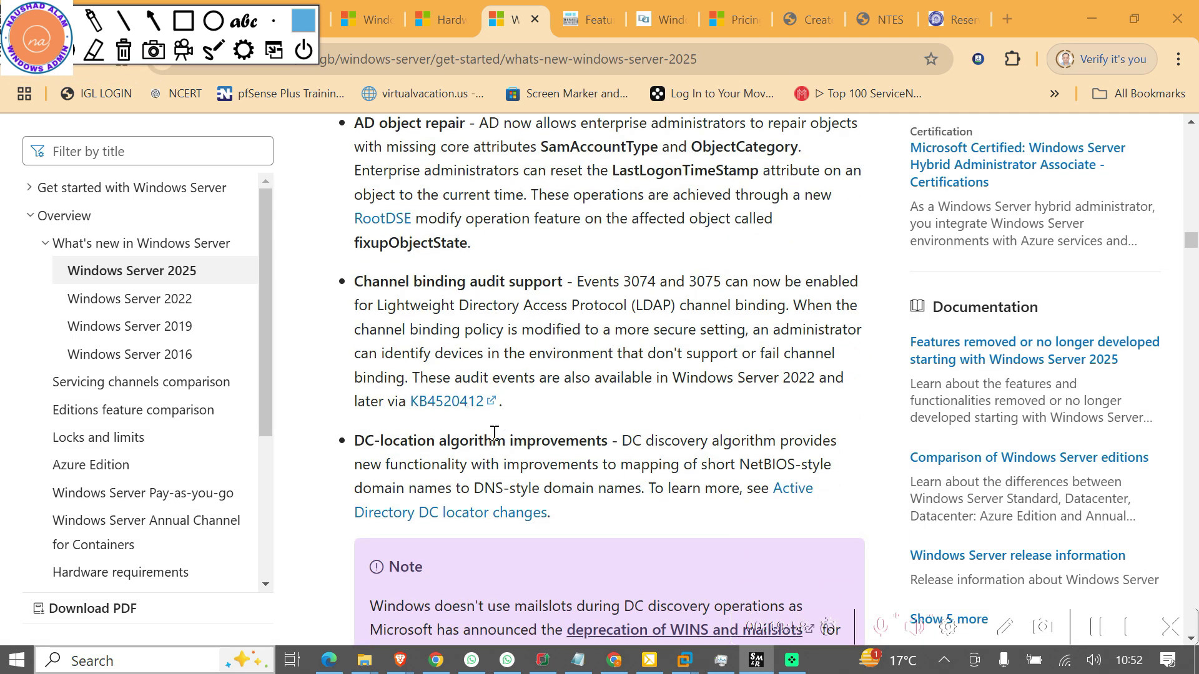
scroll(597, 467, down, 4)
scroll(597, 467, down, 3)
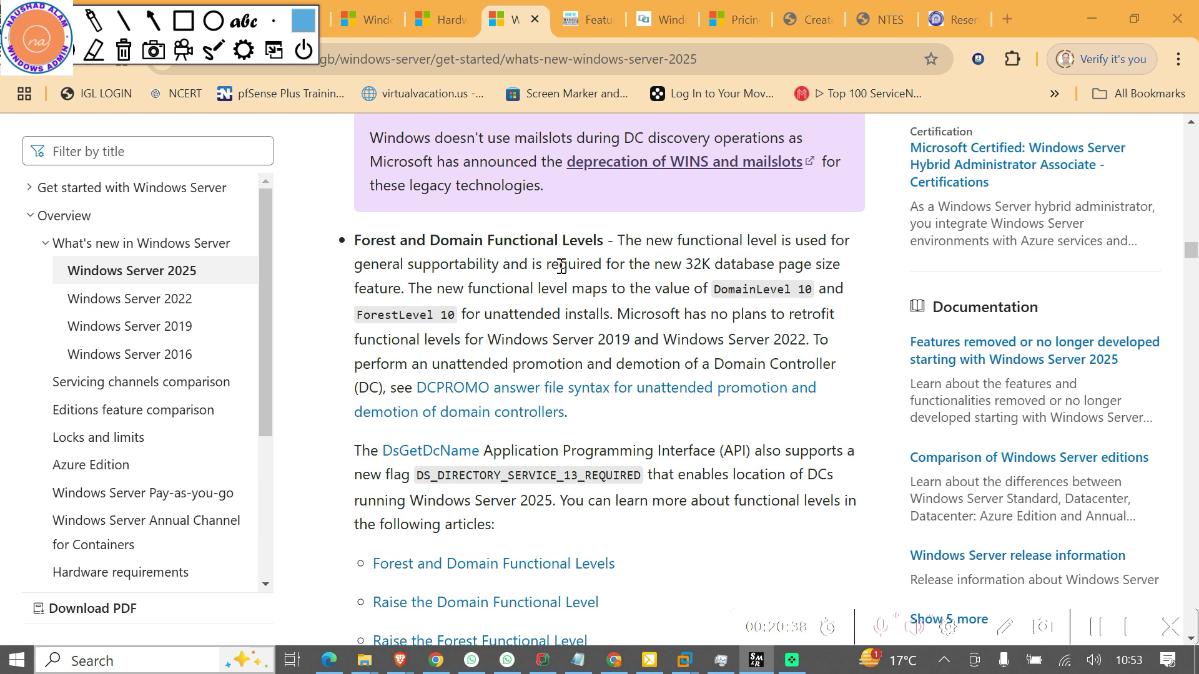
Scroll past Delegated Managed Service Account to the Windows LAPS heading
scroll(499, 440, down, 5)
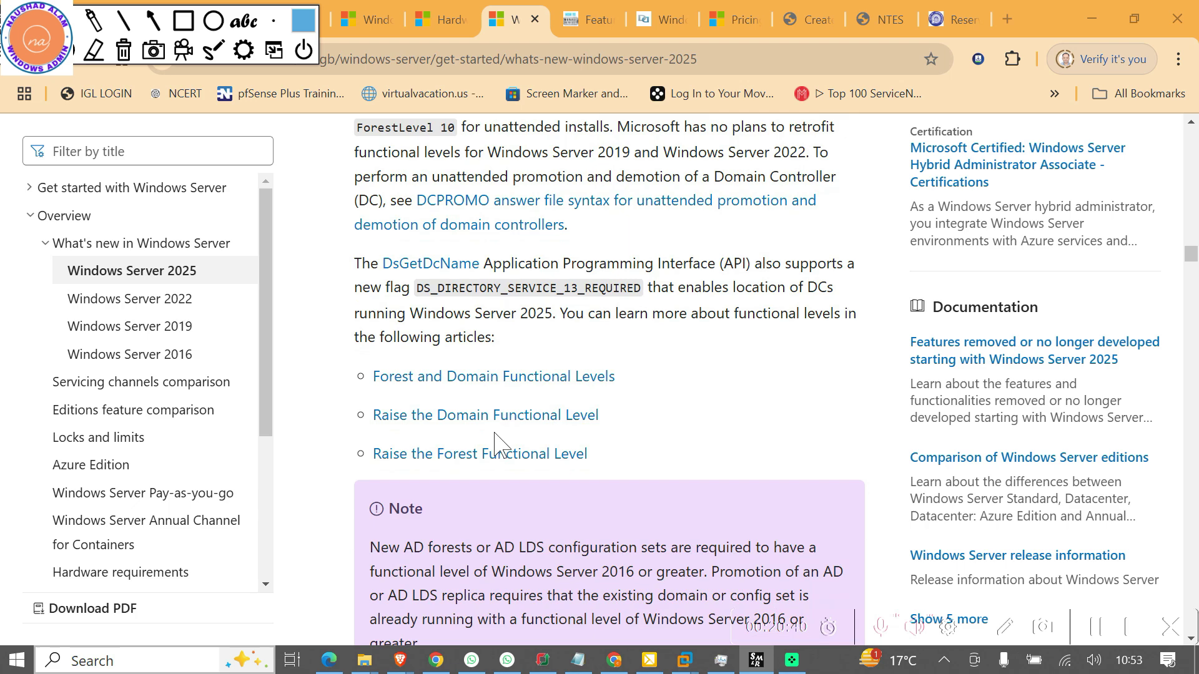
scroll(452, 445, down, 4)
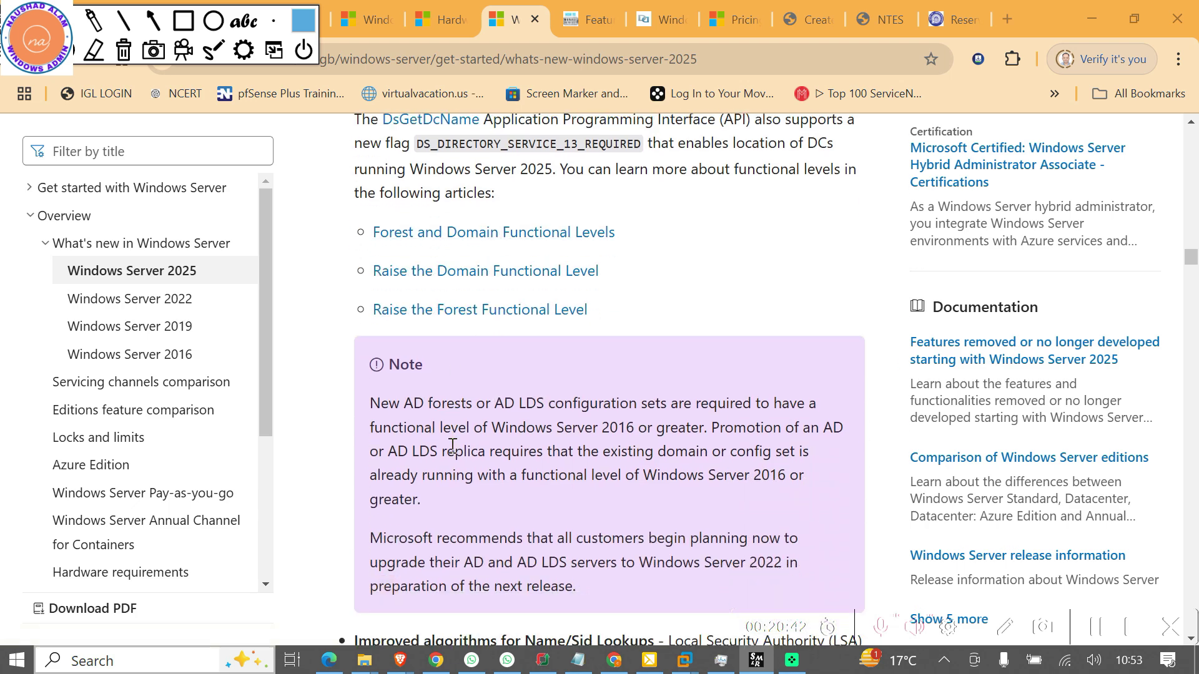
scroll(452, 445, down, 12)
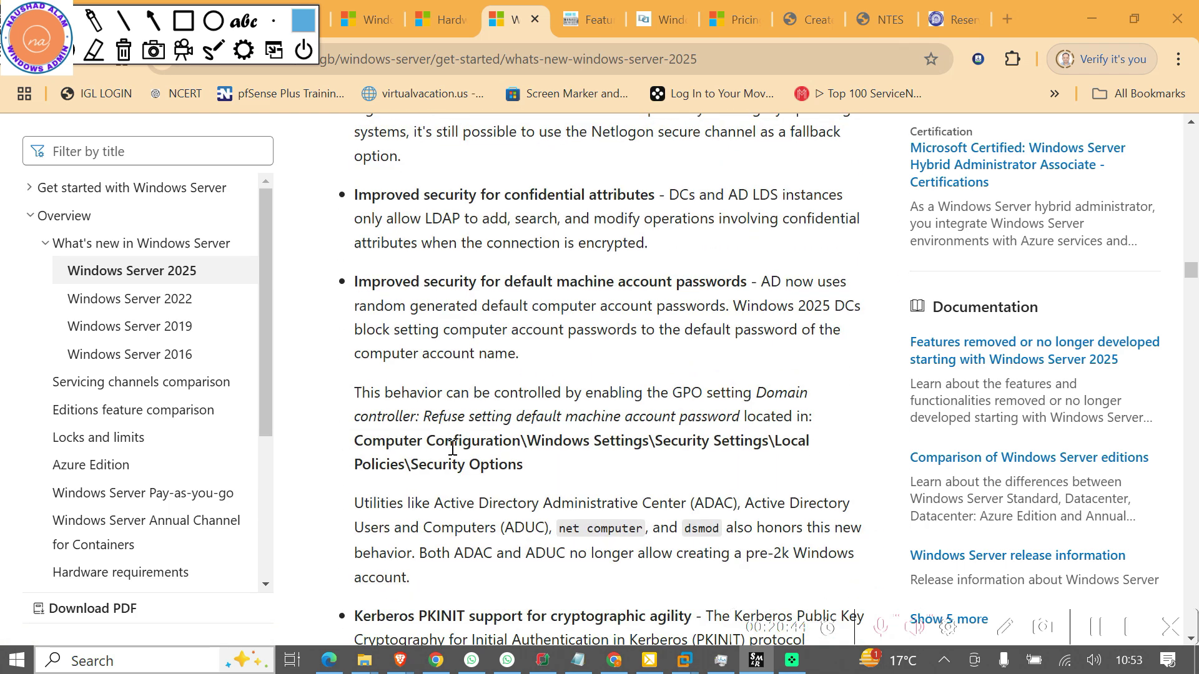
scroll(452, 447, down, 2)
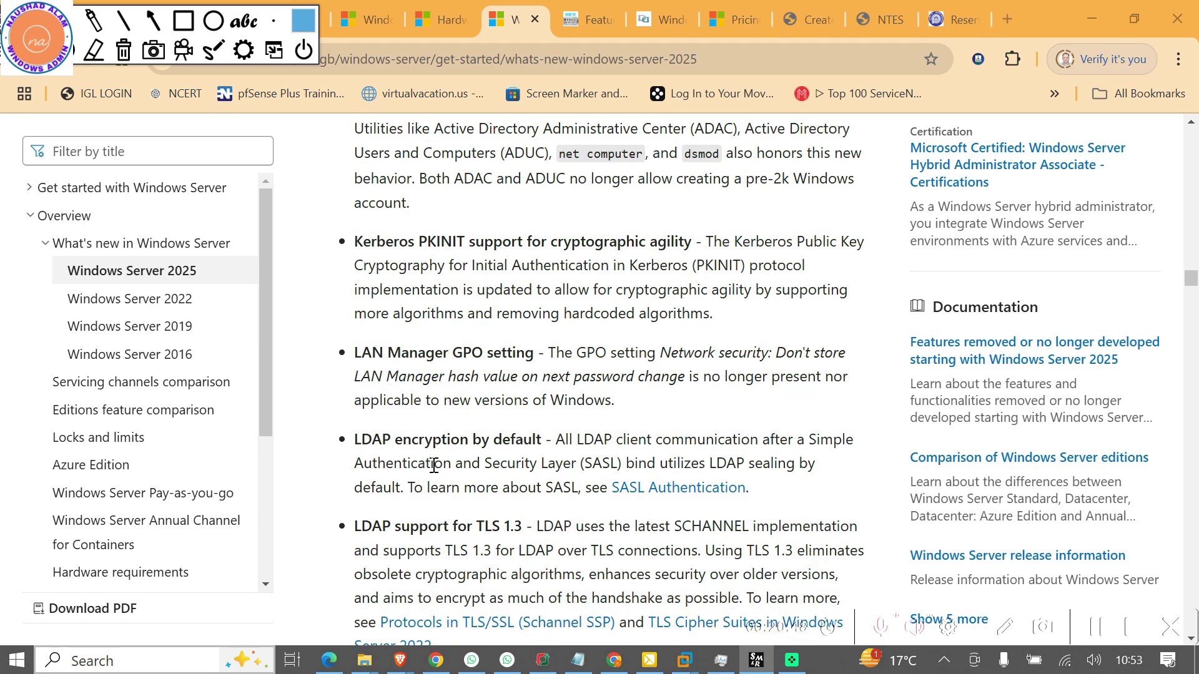
scroll(459, 500, down, 12)
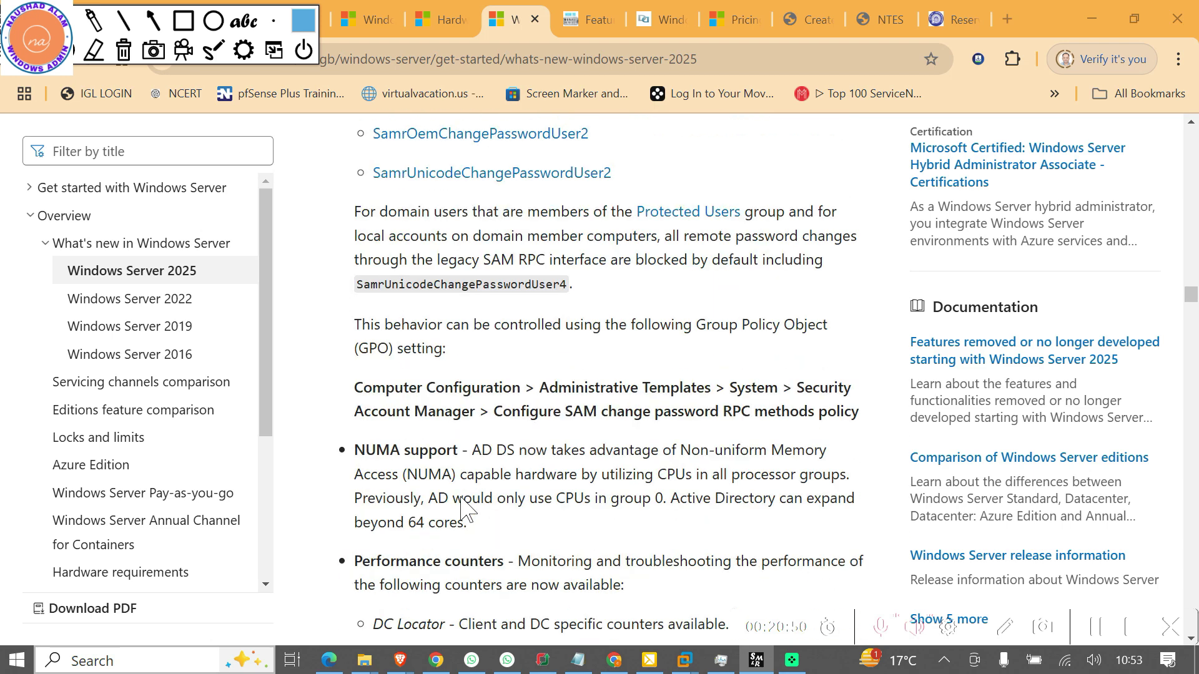
scroll(463, 510, down, 3)
scroll(463, 510, down, 8)
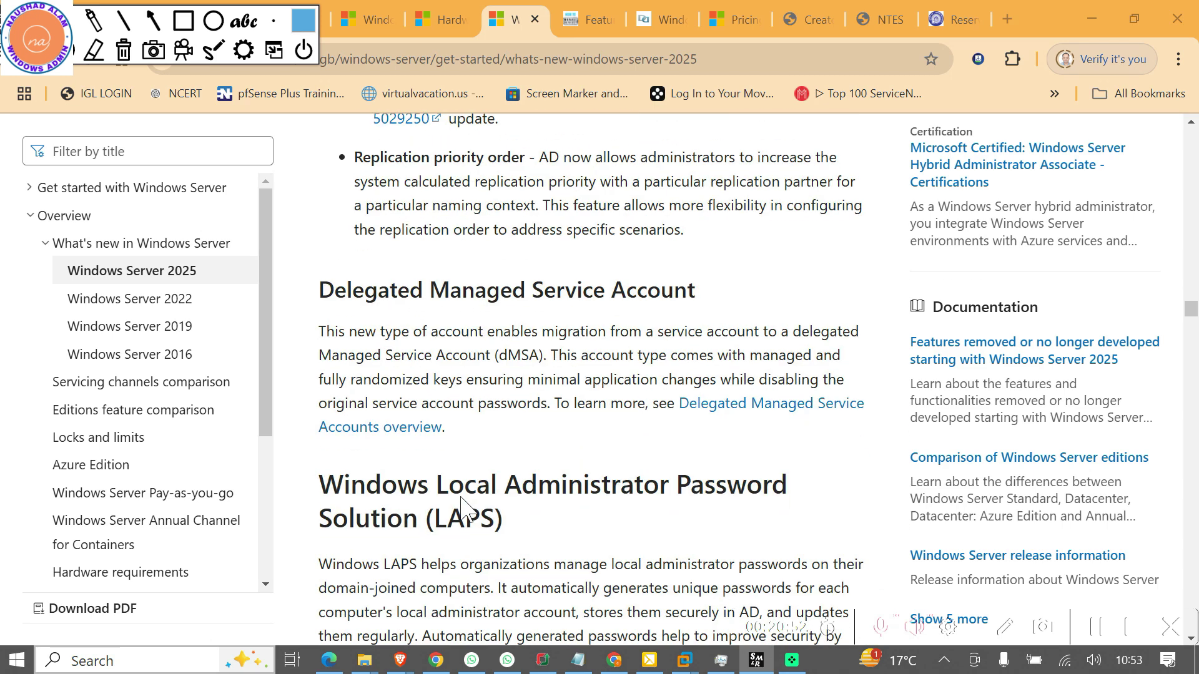
scroll(458, 503, down, 3)
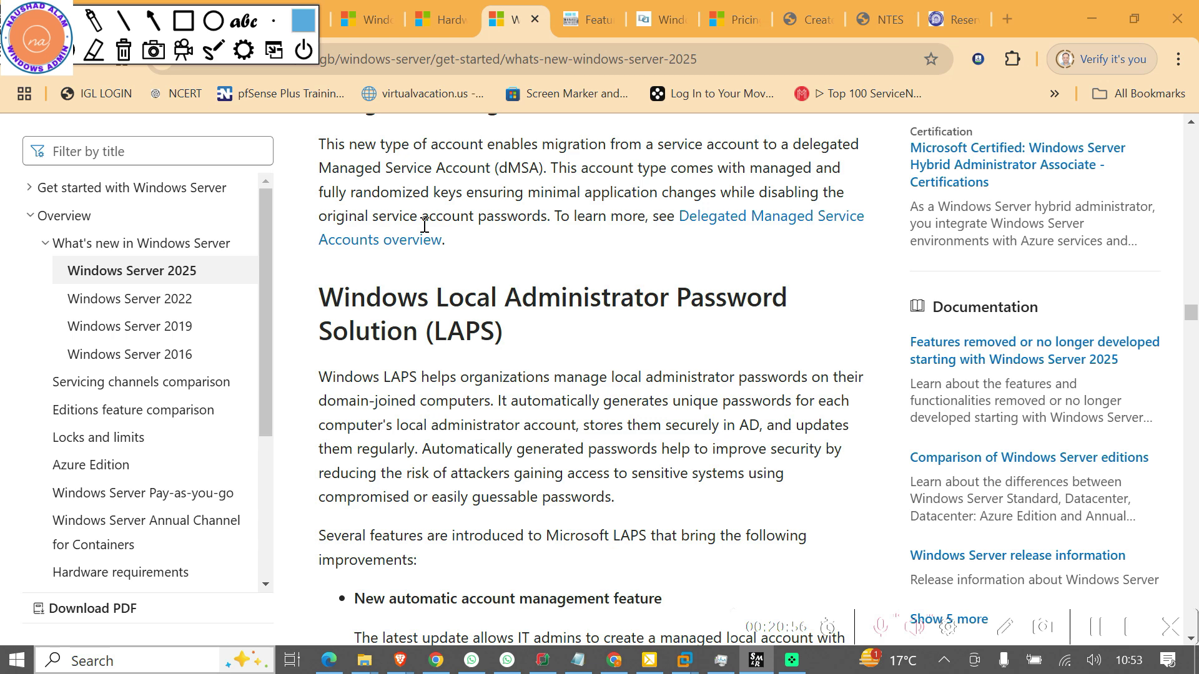
Switch to the feature comparison article, dismiss the Oracle ad, and scroll to What is Hotpatching?
click(597, 25)
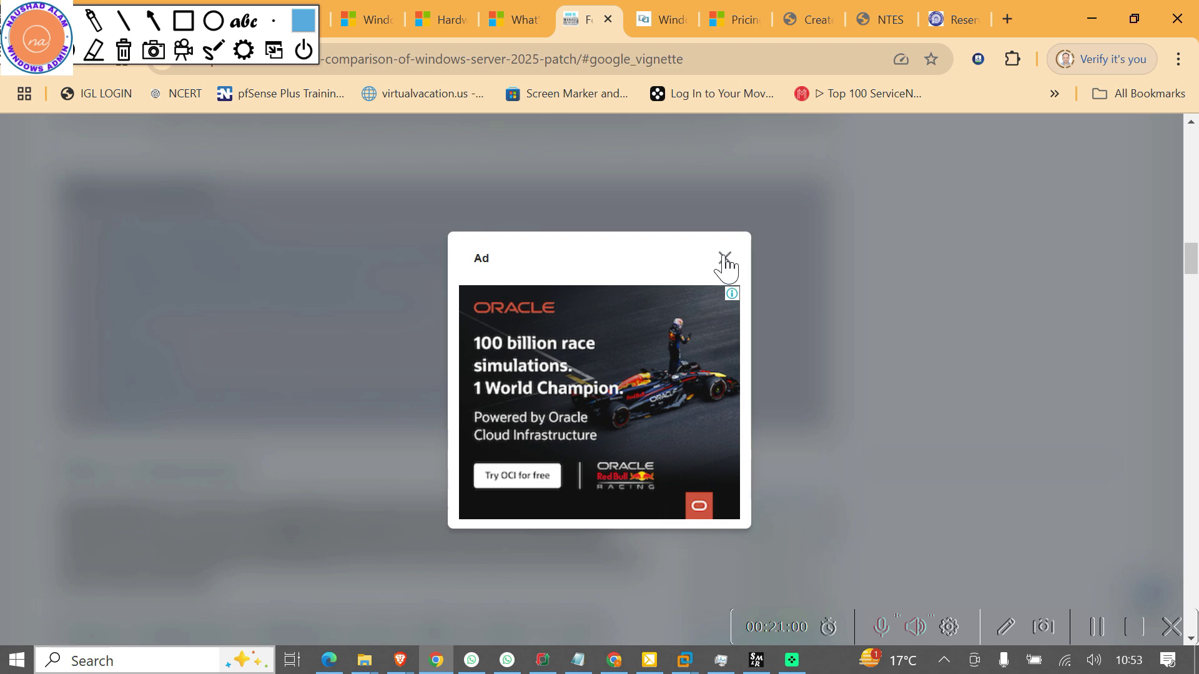
click(724, 259)
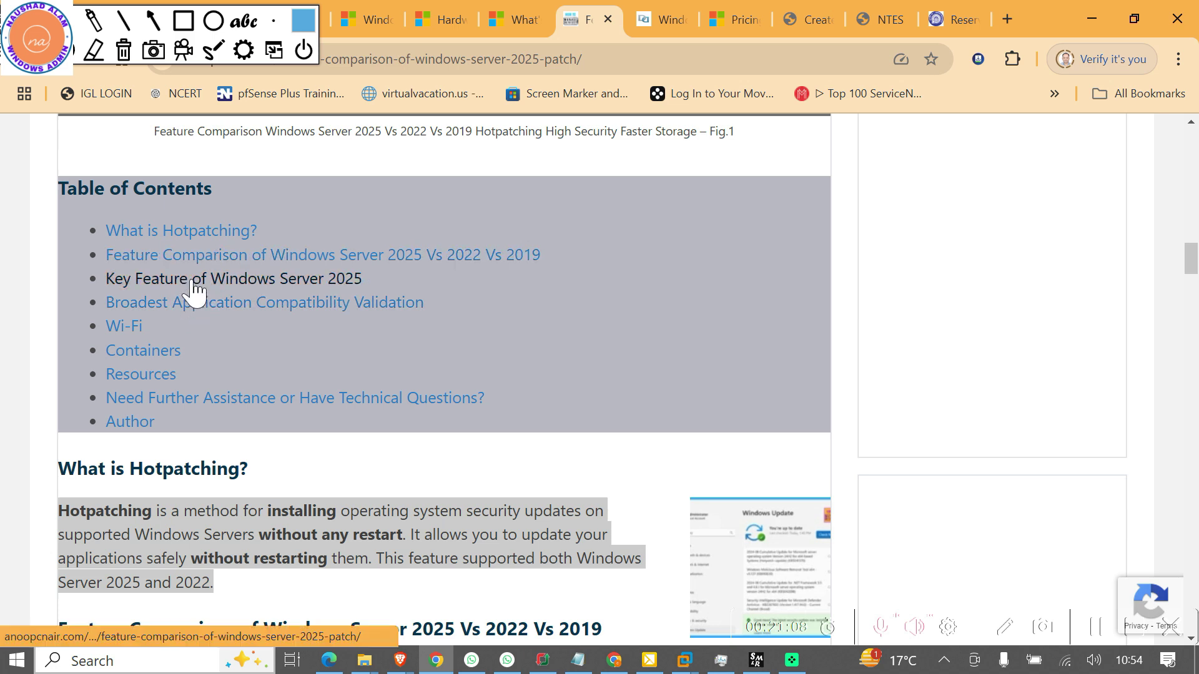
scroll(374, 428, down, 1)
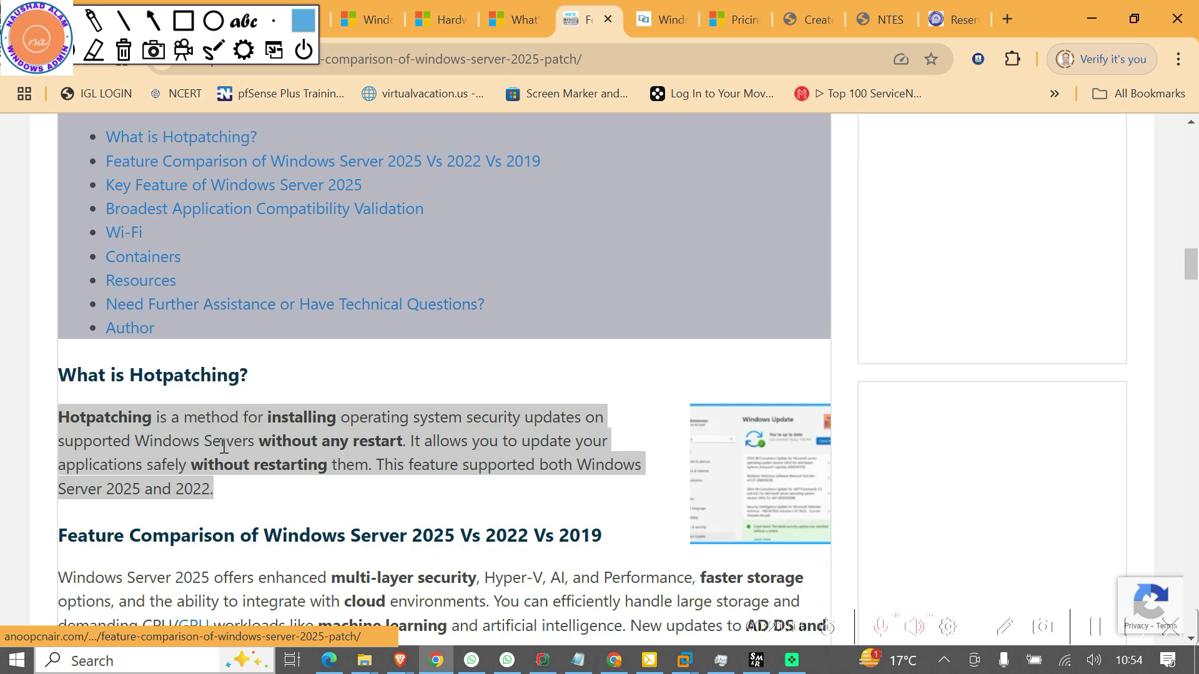
scroll(223, 446, down, 2)
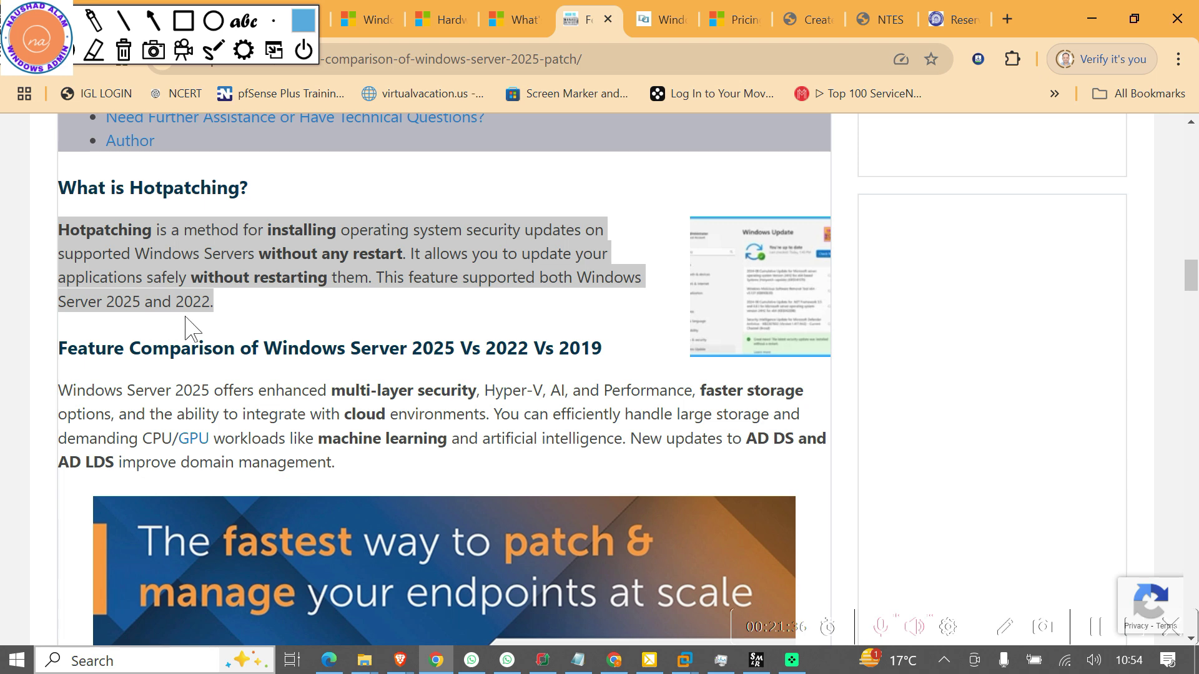
Scroll past the OS build 26040.1000 specifications screenshot to the Key Feature of Windows Server 2025 list
scroll(261, 317, down, 1)
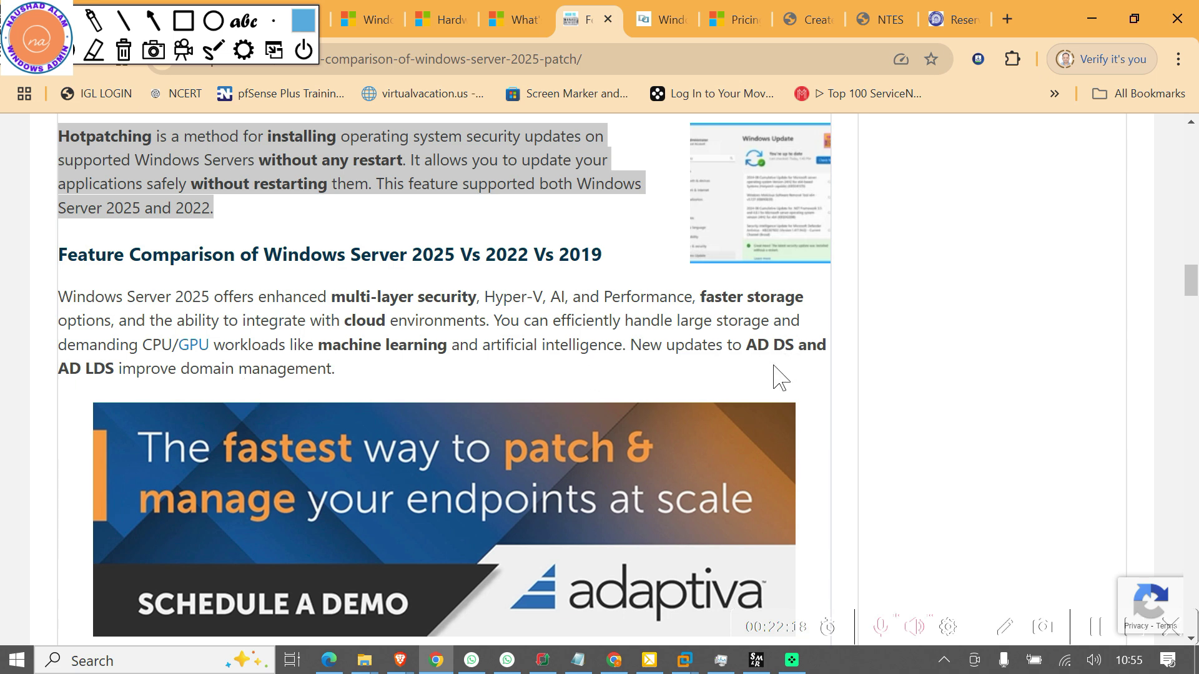
scroll(685, 383, down, 5)
scroll(685, 382, down, 7)
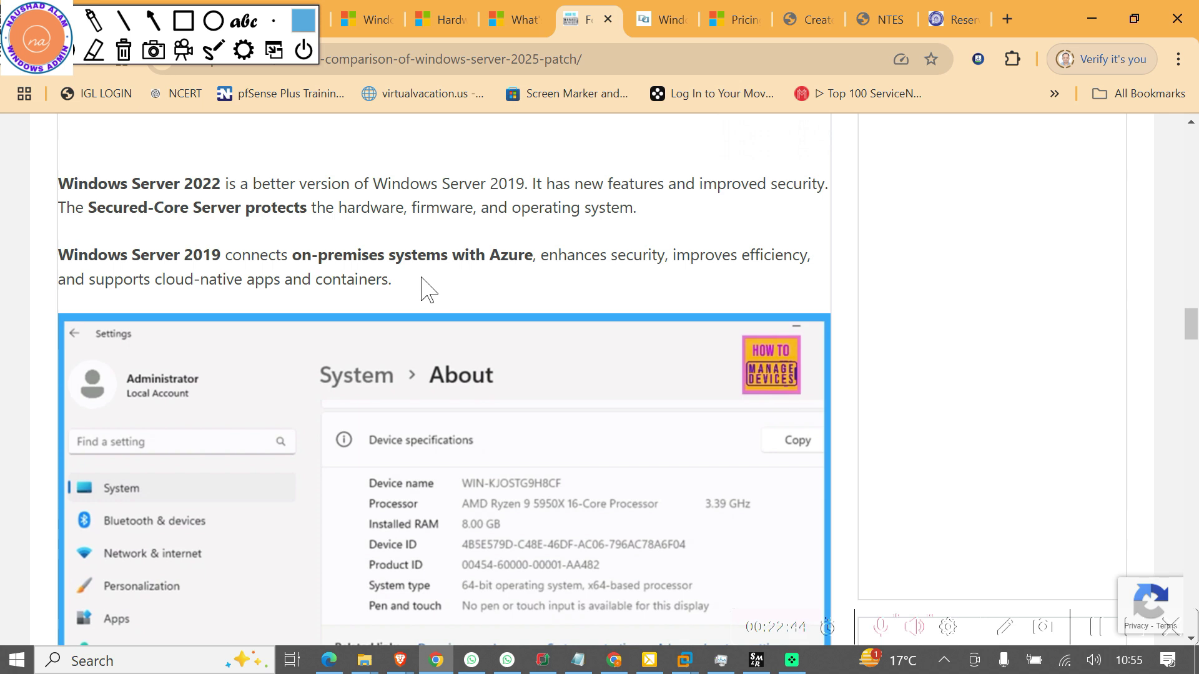
scroll(421, 279, down, 6)
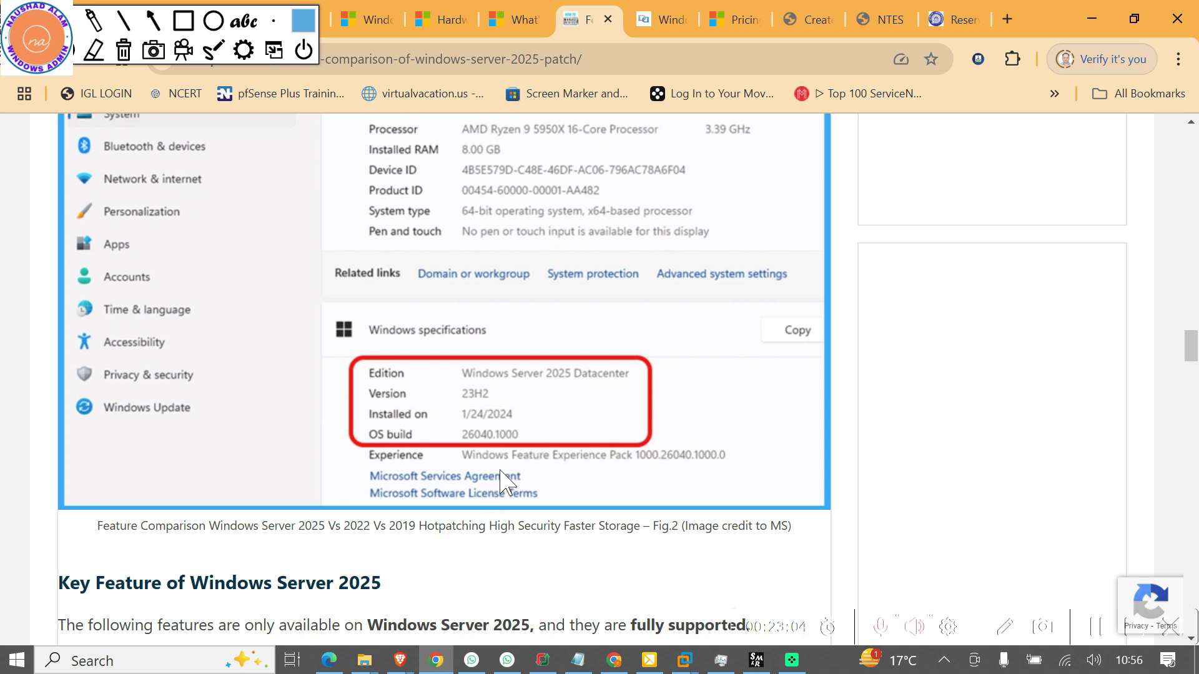
scroll(510, 434, down, 6)
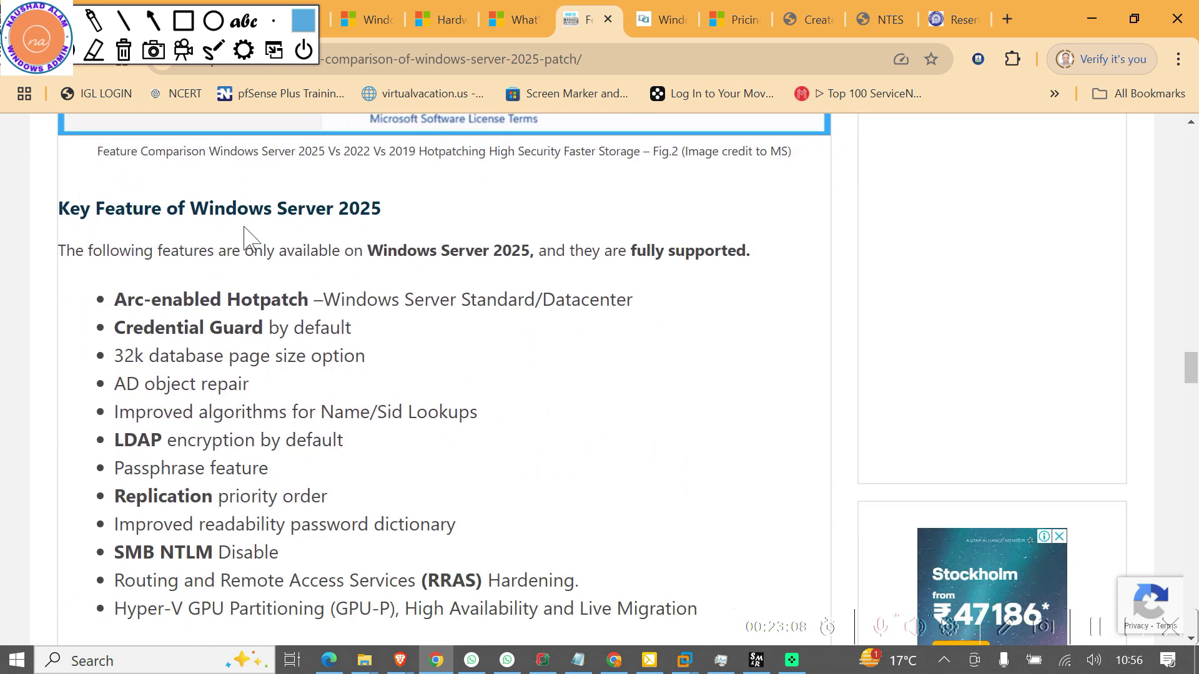
Scroll down to the 2025/2022/2019 comparison table covering LAPS, TLS 1.3 and Hyper-V Scalability
scroll(487, 385, down, 1)
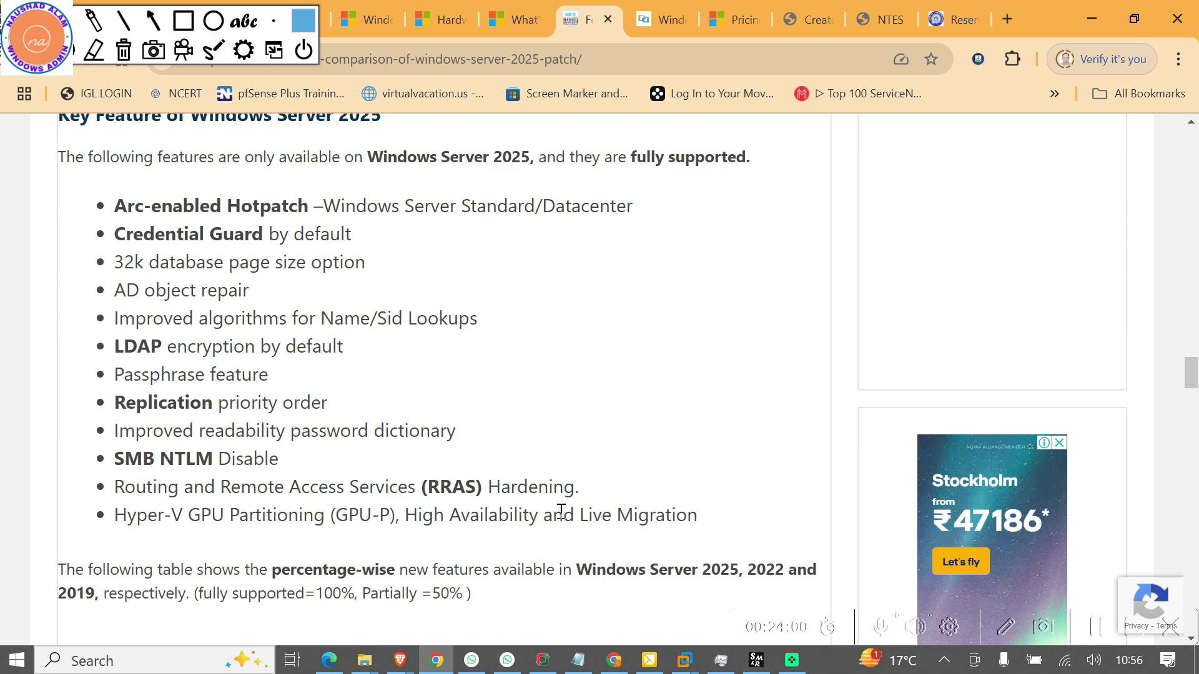
scroll(339, 517, down, 1)
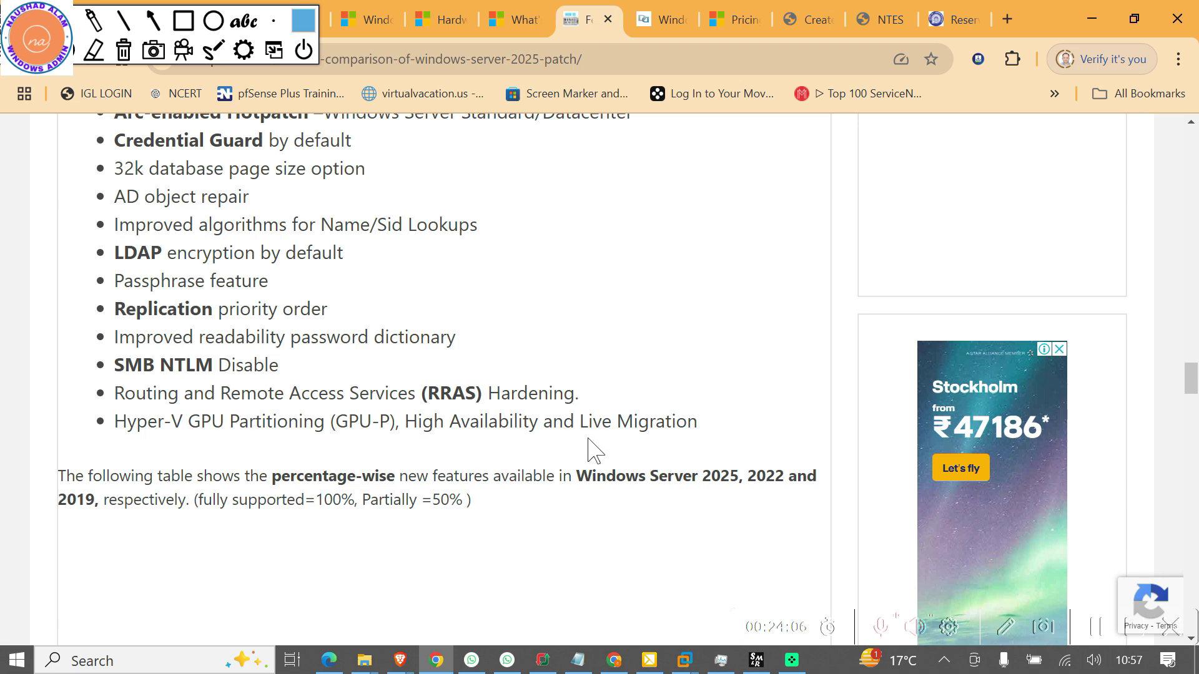
scroll(594, 449, down, 1)
scroll(589, 440, down, 4)
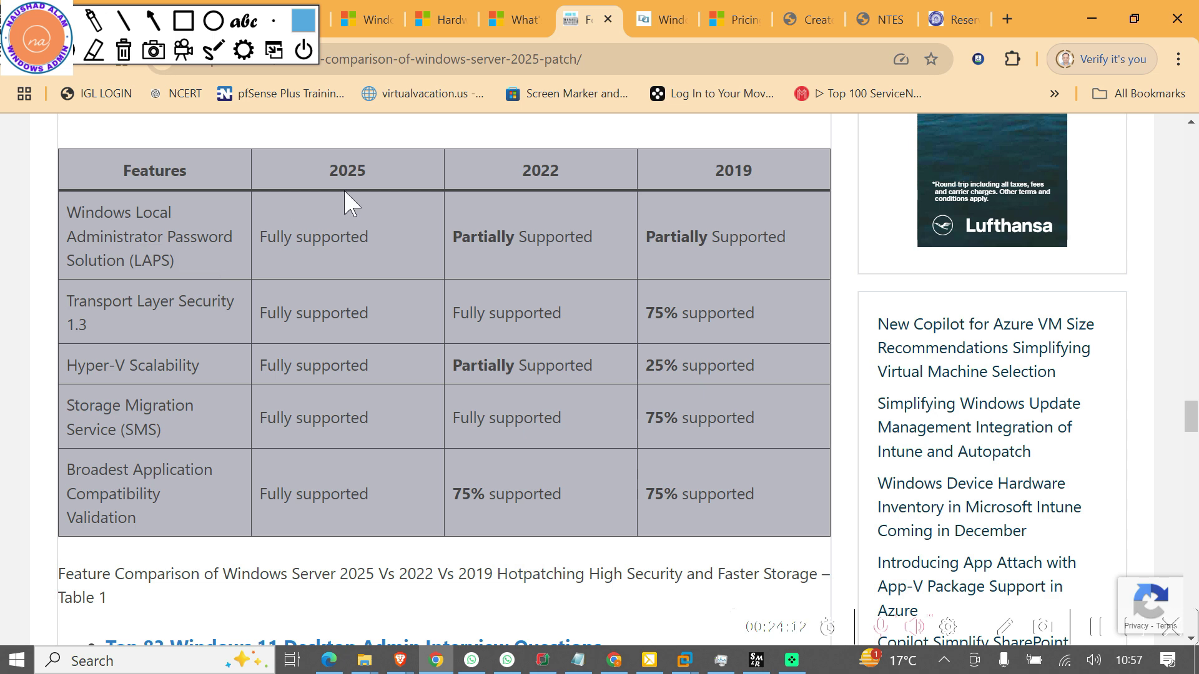
Highlight support levels for LAPS, Hyper-V Scalability, Storage Migration Service and Broadest Application (75% in 2022)
triple_click(337, 244)
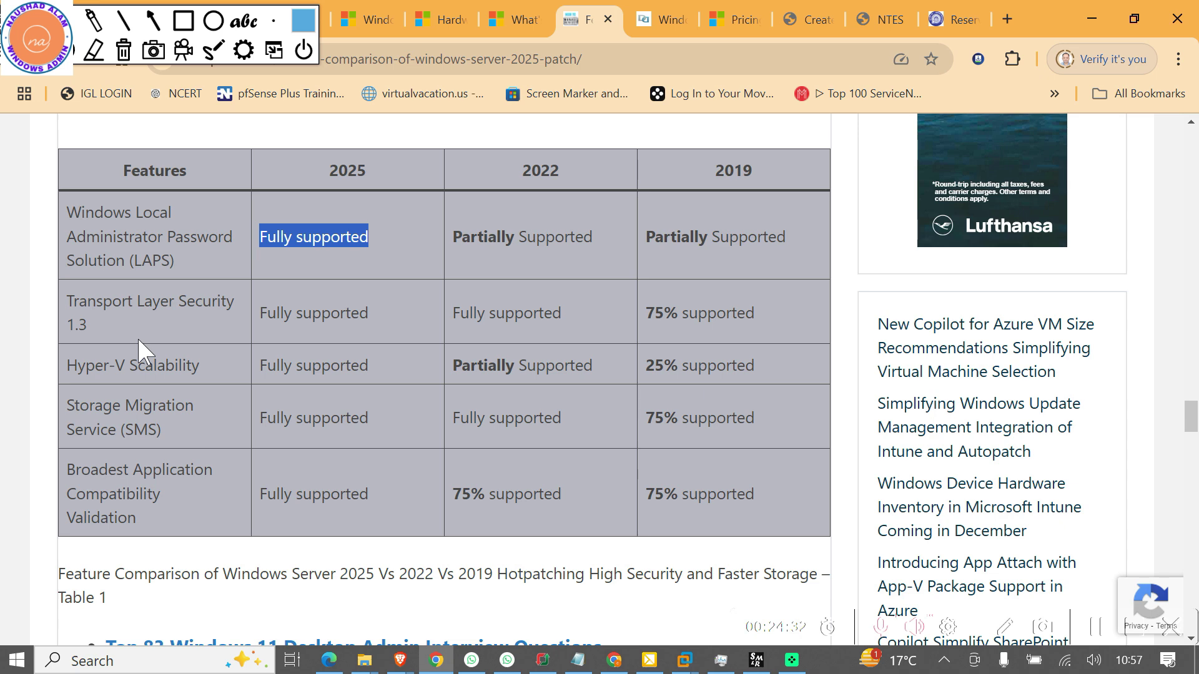
double_click(315, 364)
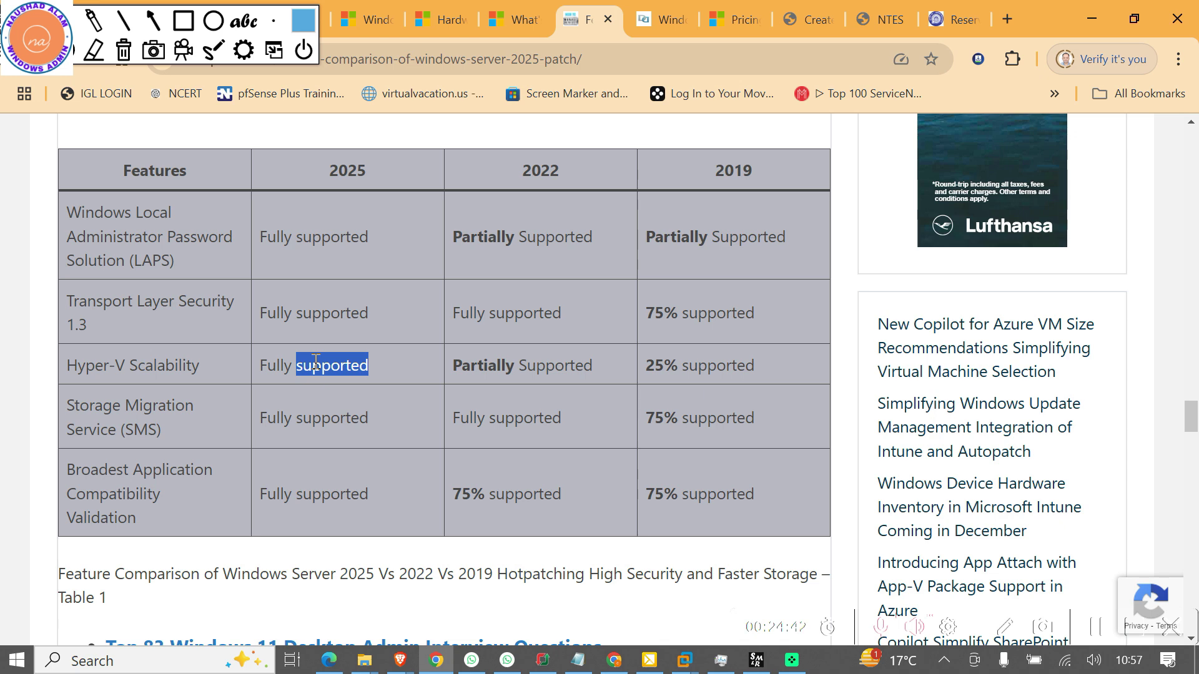
scroll(316, 362, down, 3)
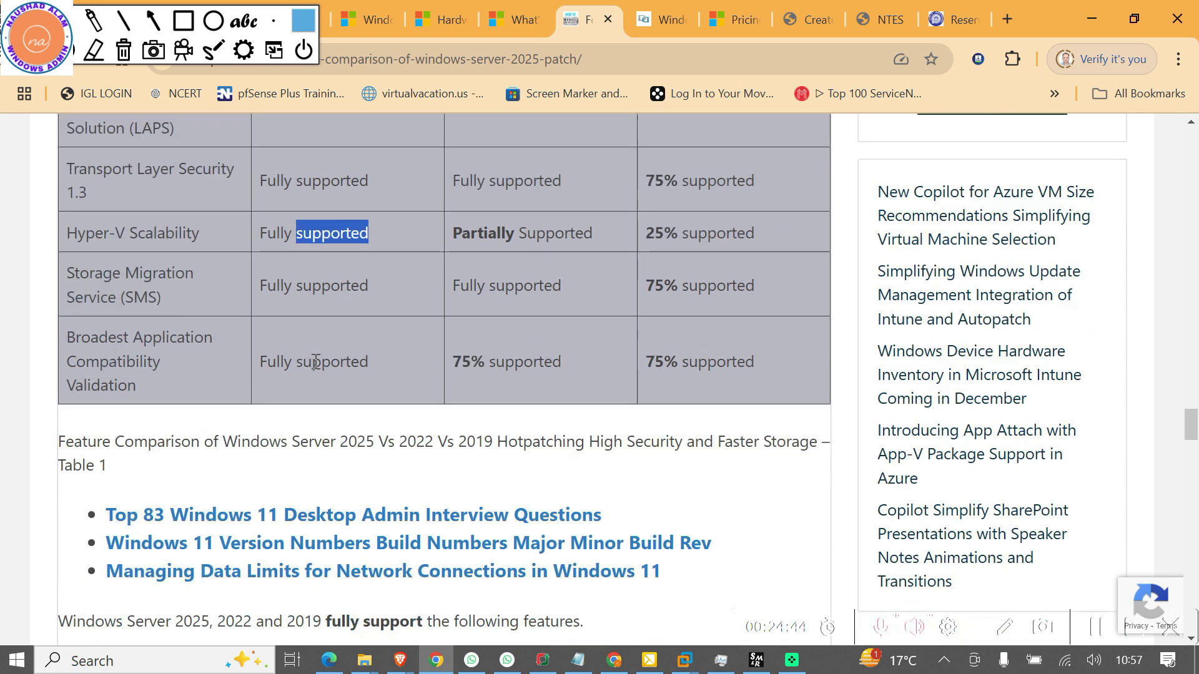
double_click(323, 235)
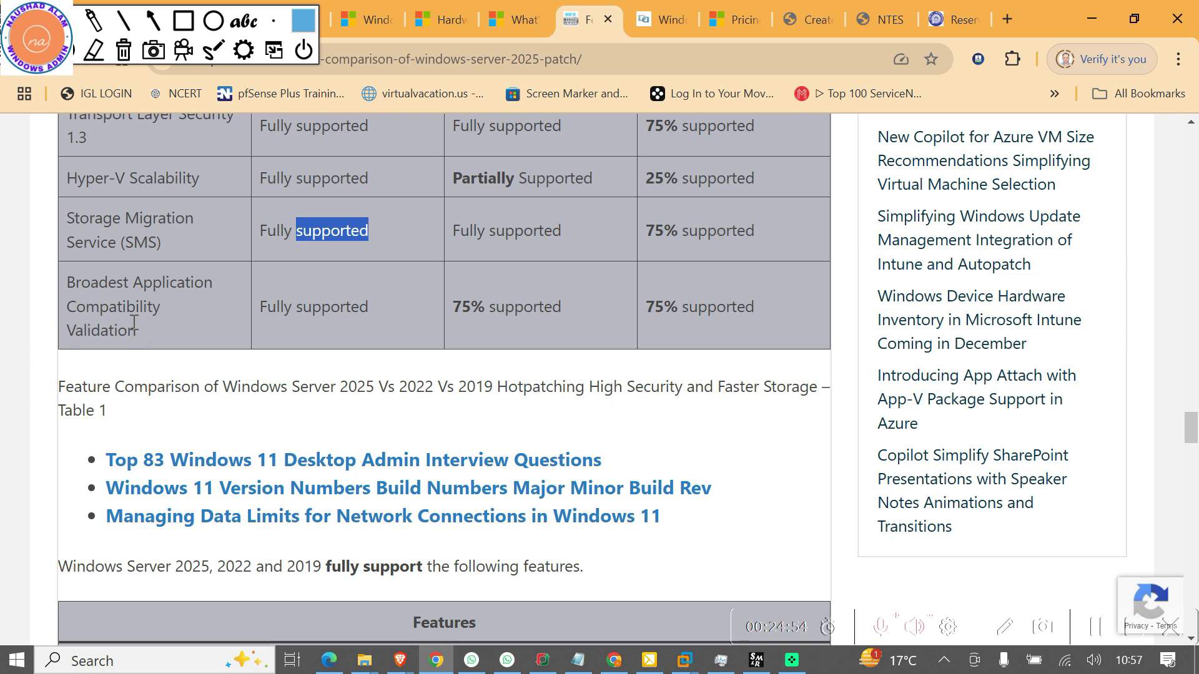
drag(291, 306, 293, 306)
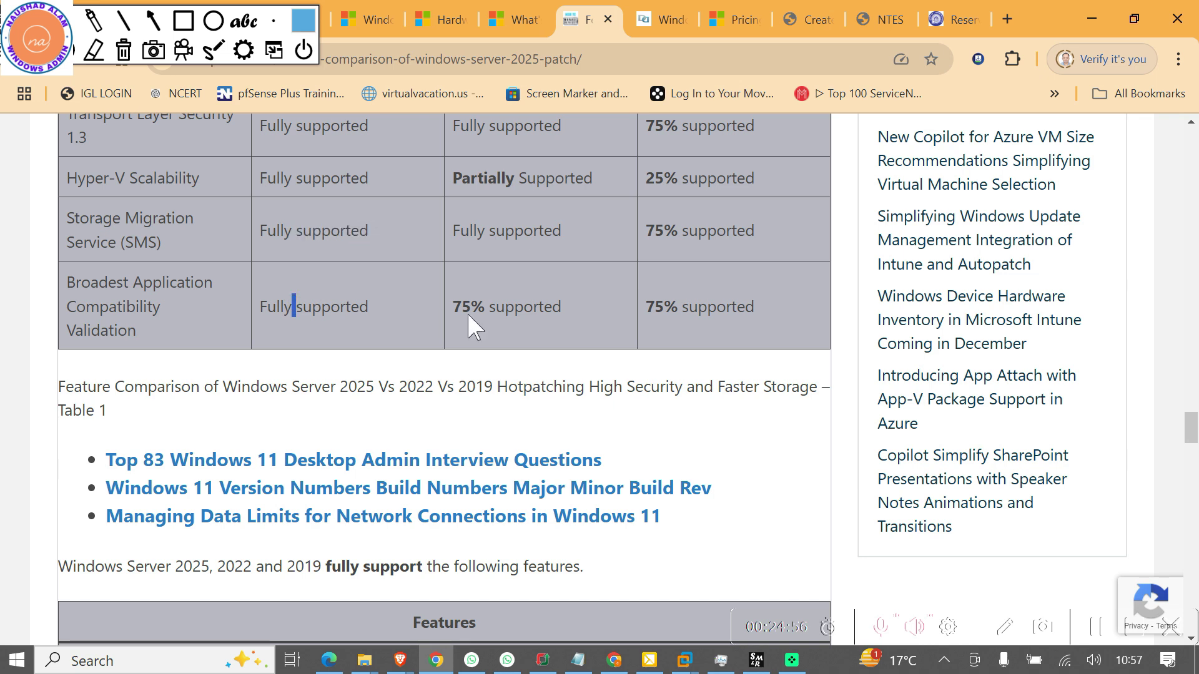
double_click(531, 305)
scroll(125, 493, down, 3)
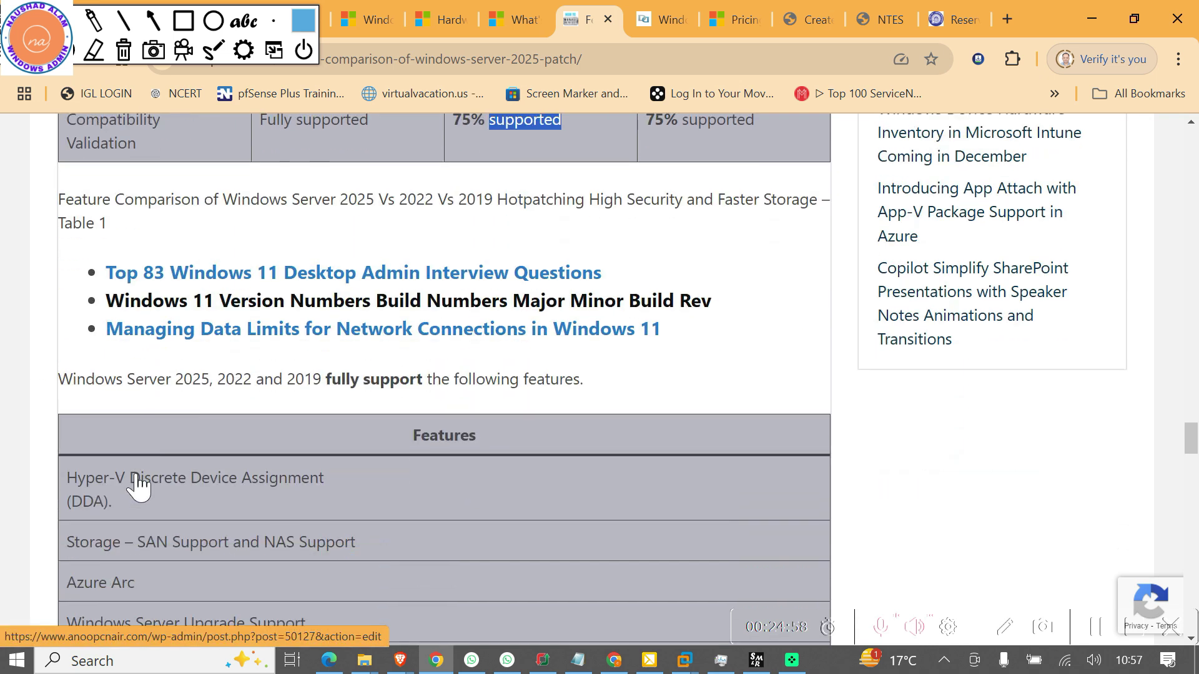
scroll(138, 485, down, 3)
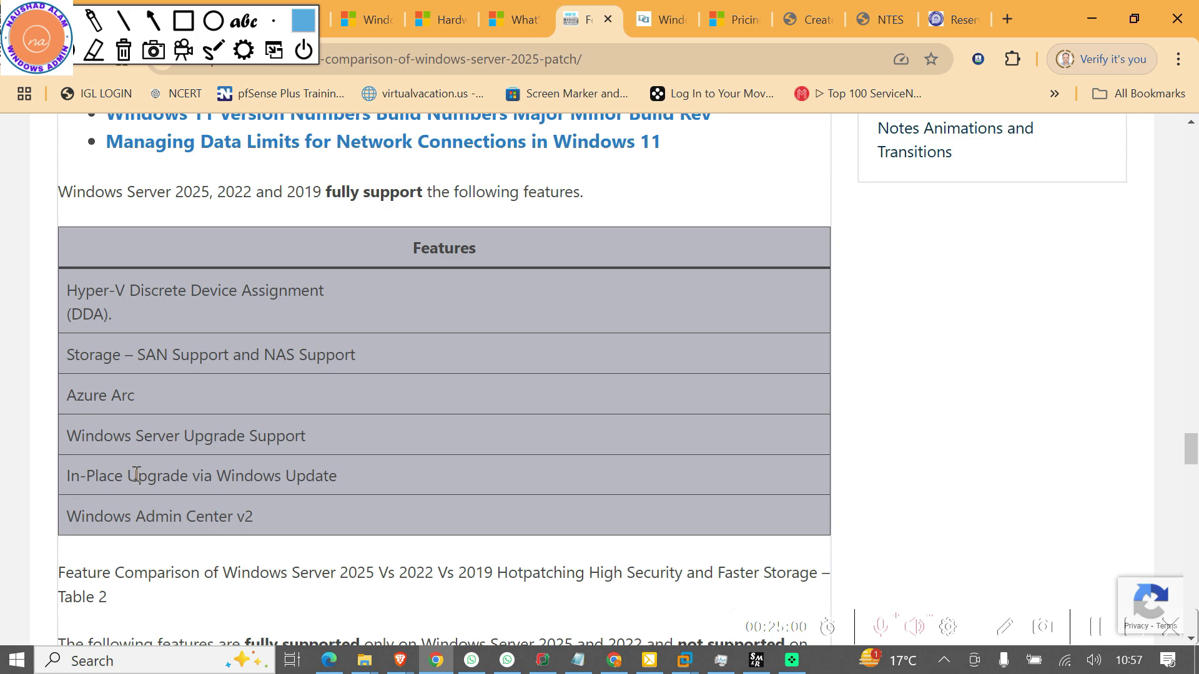
scroll(136, 474, down, 7)
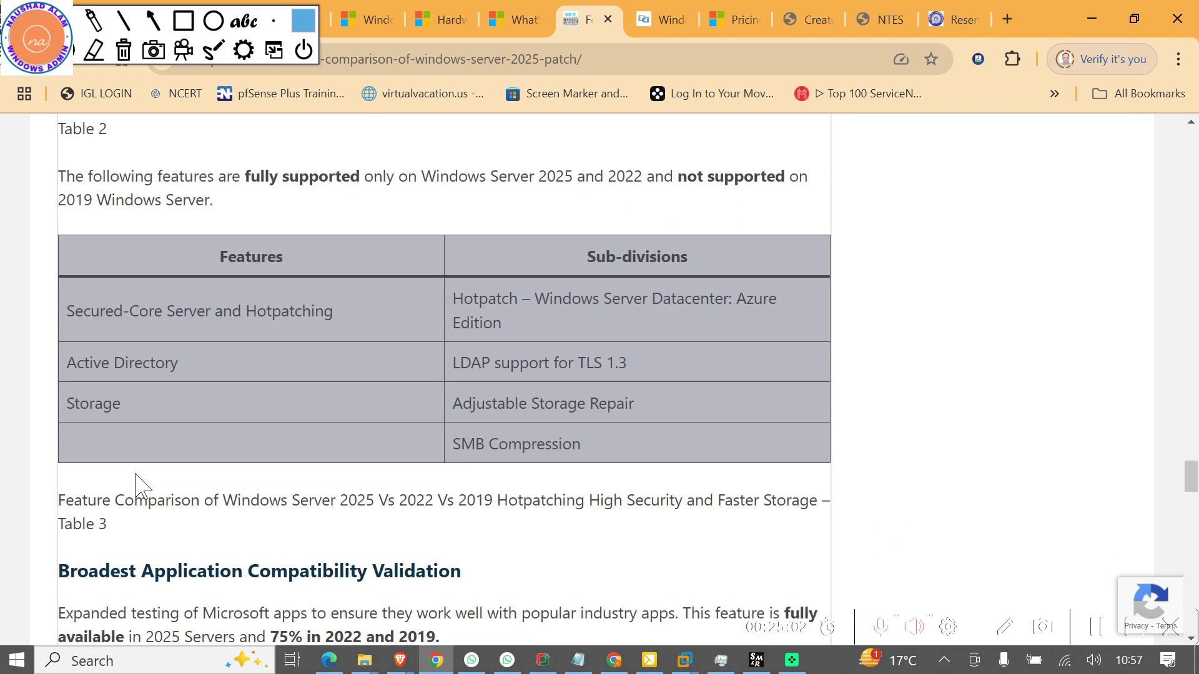
scroll(137, 480, down, 6)
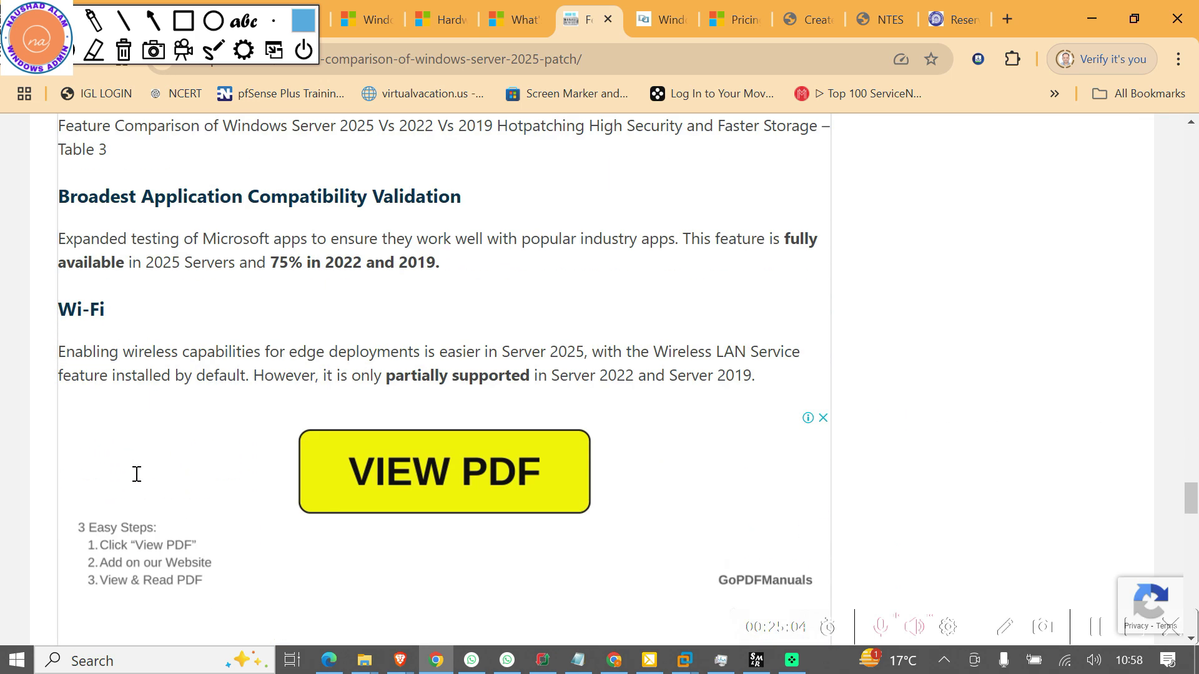
scroll(137, 474, down, 9)
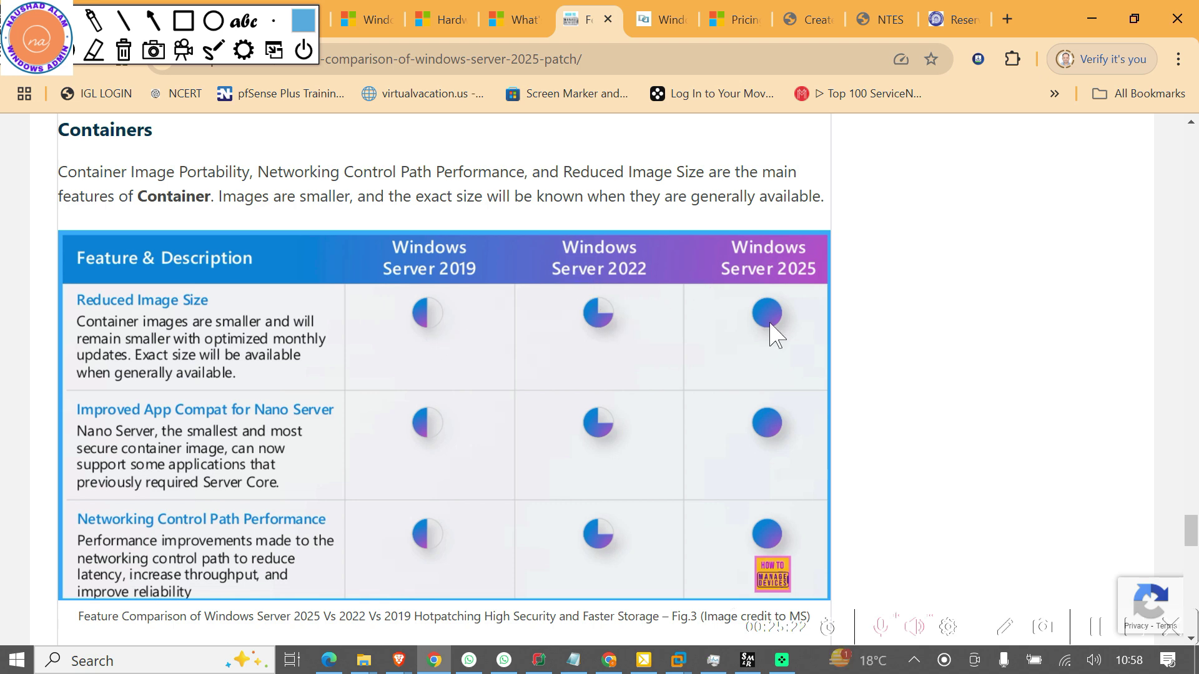
scroll(434, 449, down, 6)
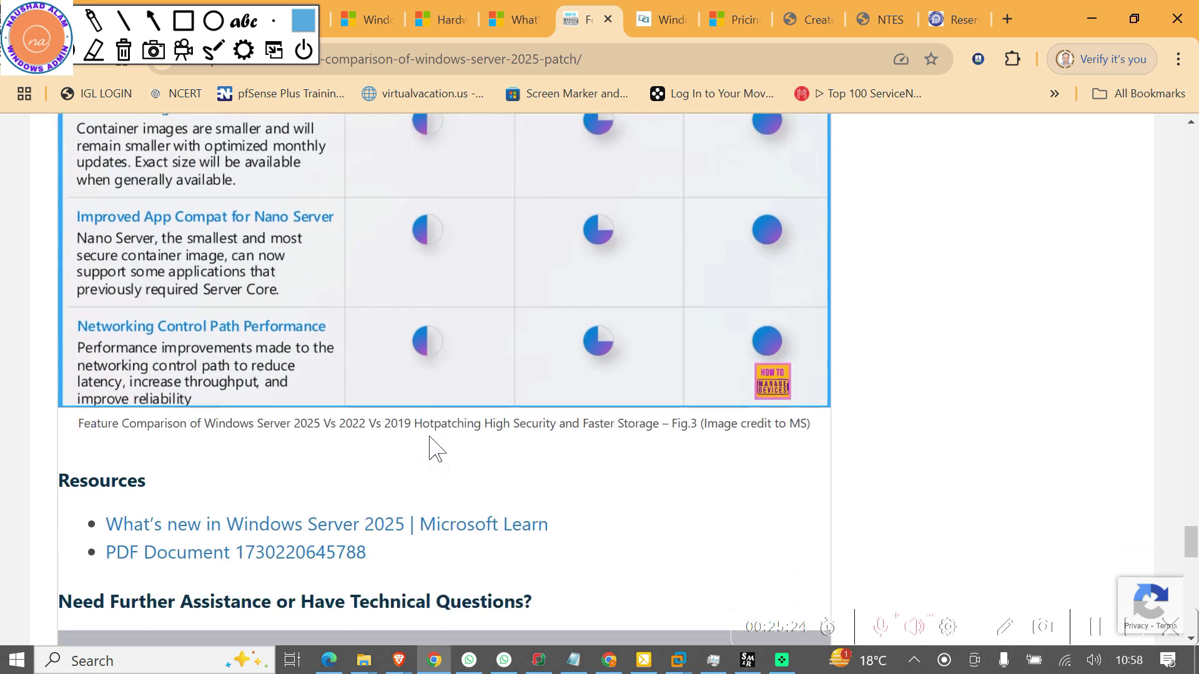
scroll(434, 448, down, 5)
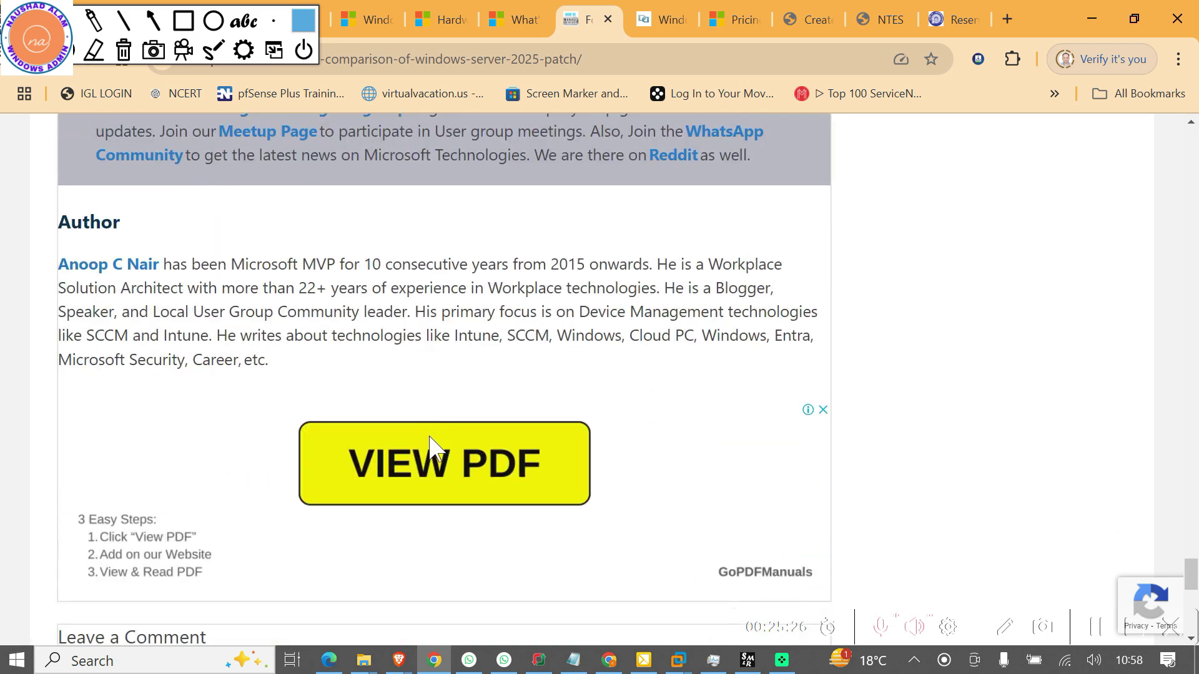
scroll(434, 448, up, 8)
click(660, 24)
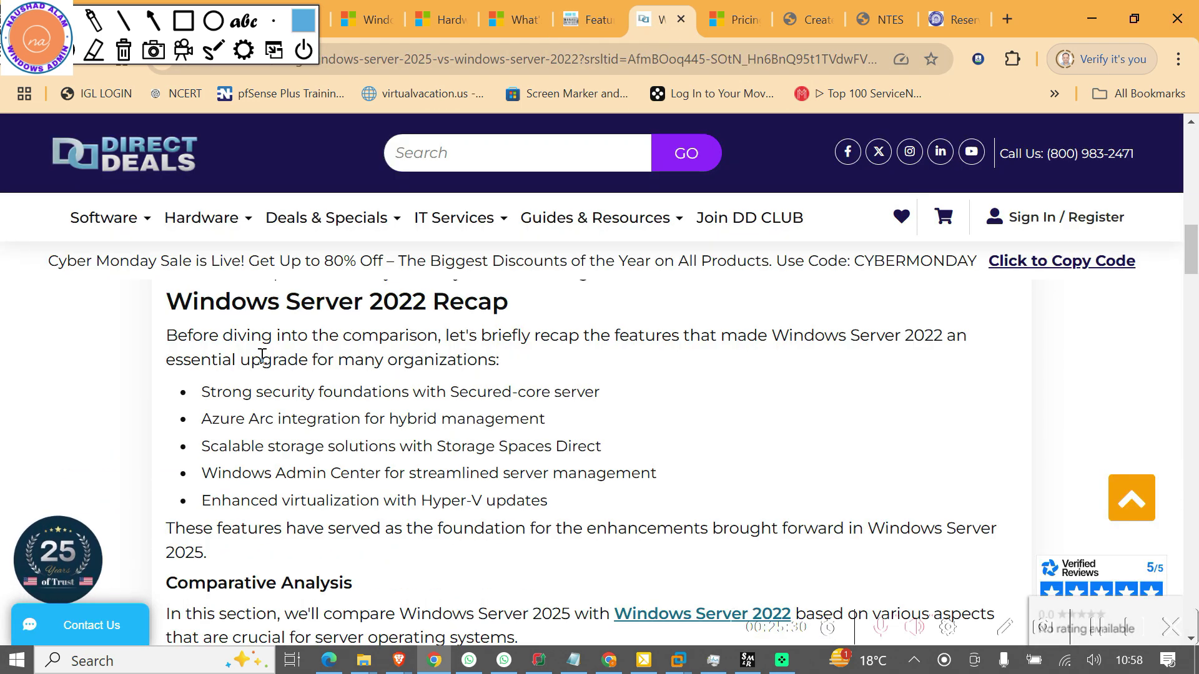
Scroll through the Direct Deals Windows Server 2025 vs 2022 comparison article
scroll(348, 471, up, 5)
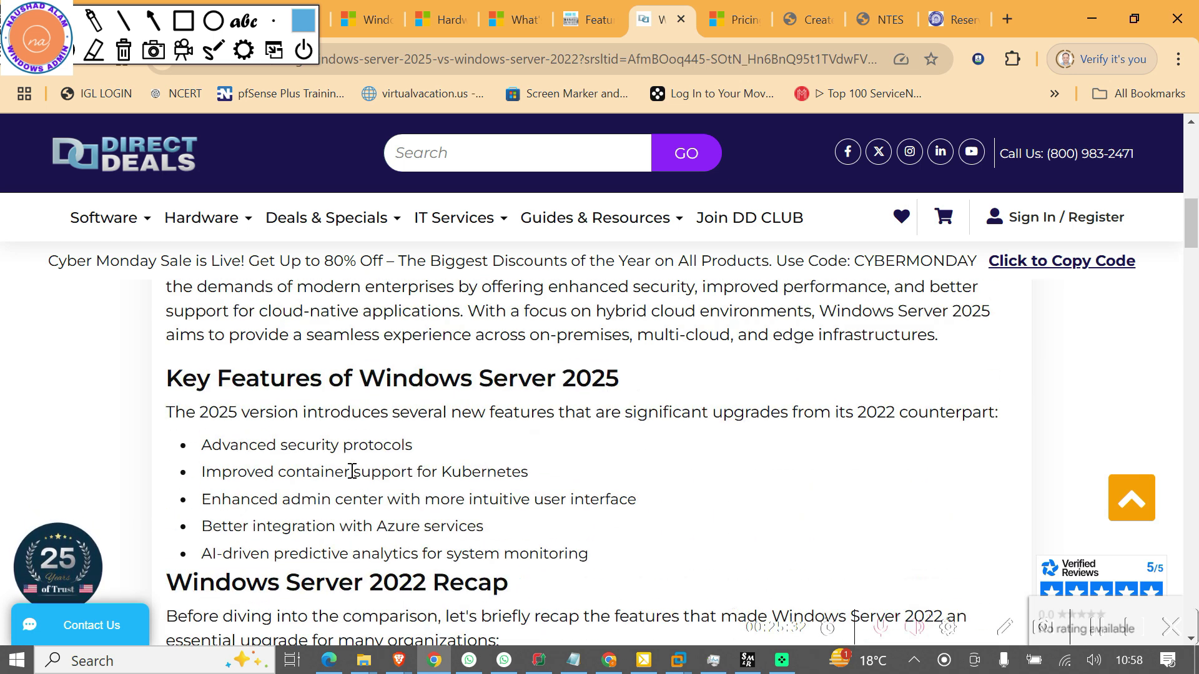
scroll(351, 471, up, 3)
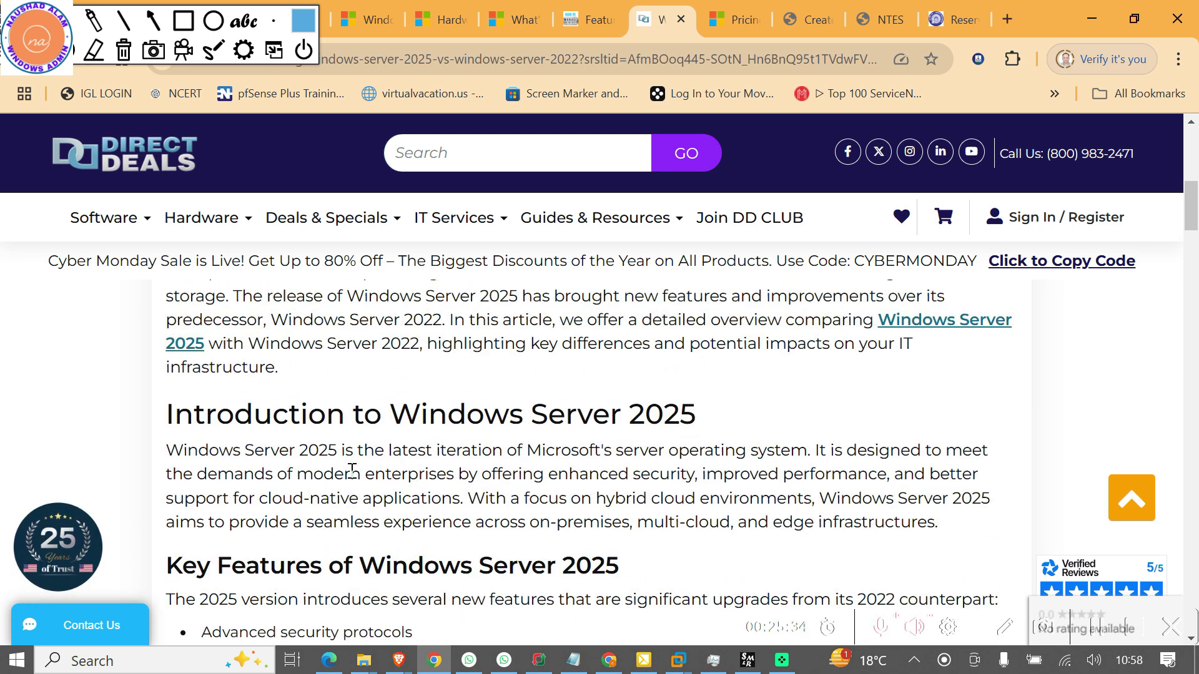
scroll(337, 430, down, 3)
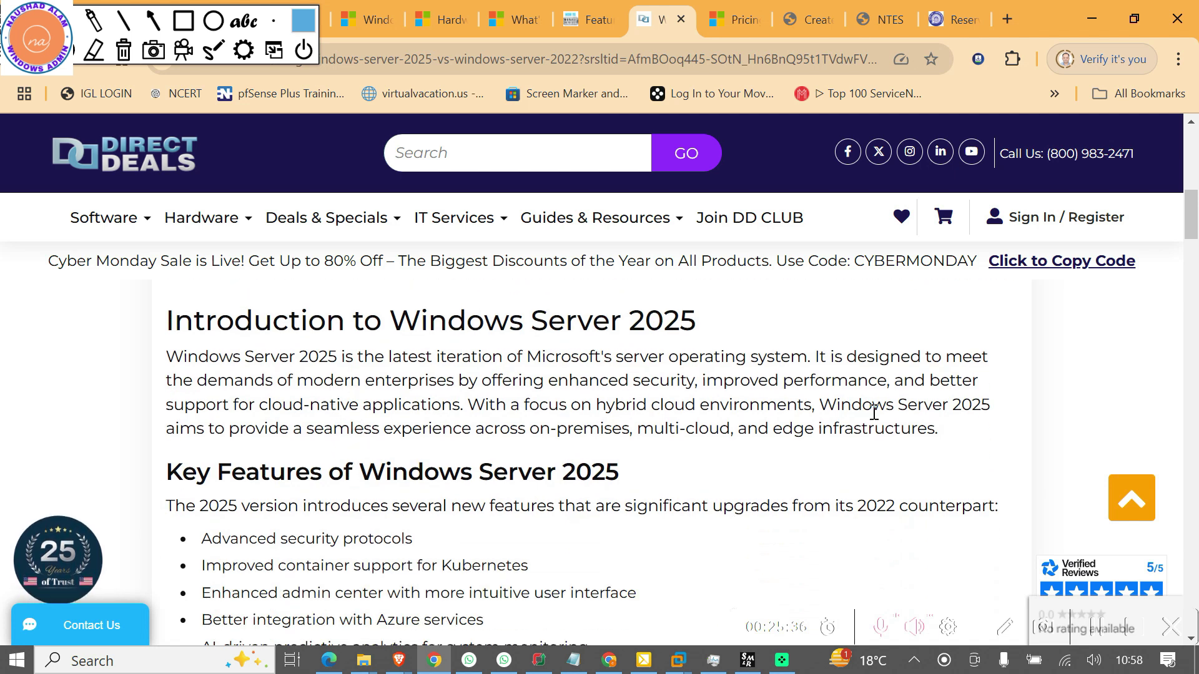
scroll(587, 472, down, 2)
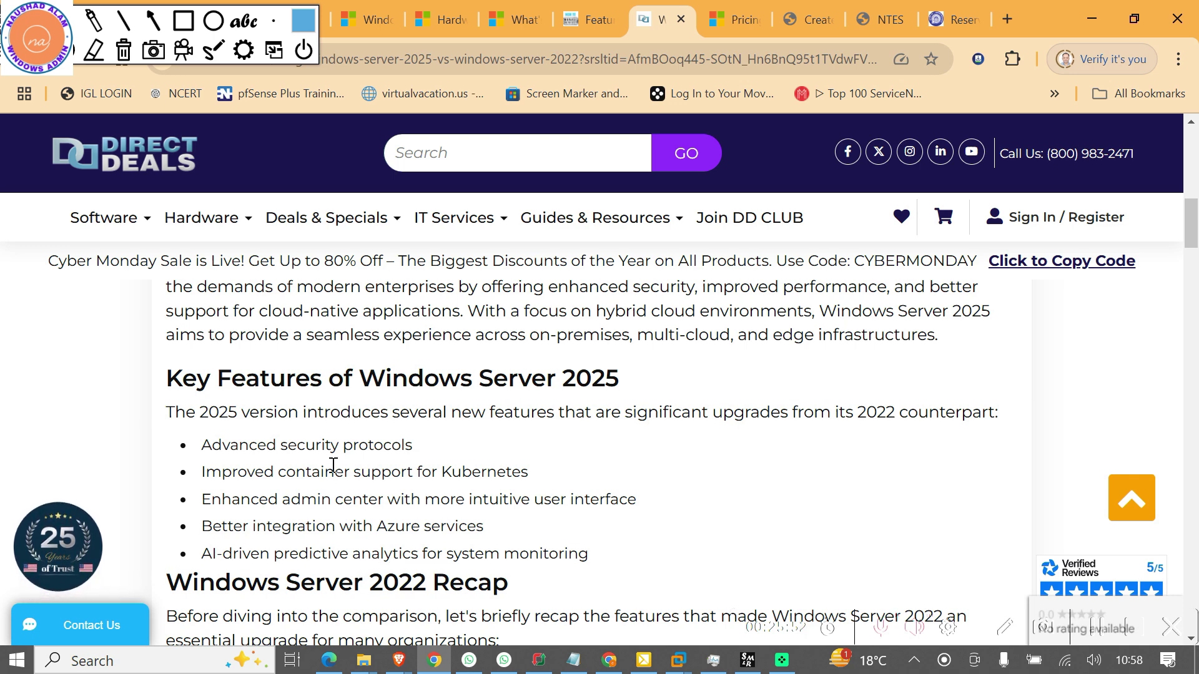
scroll(333, 465, down, 4)
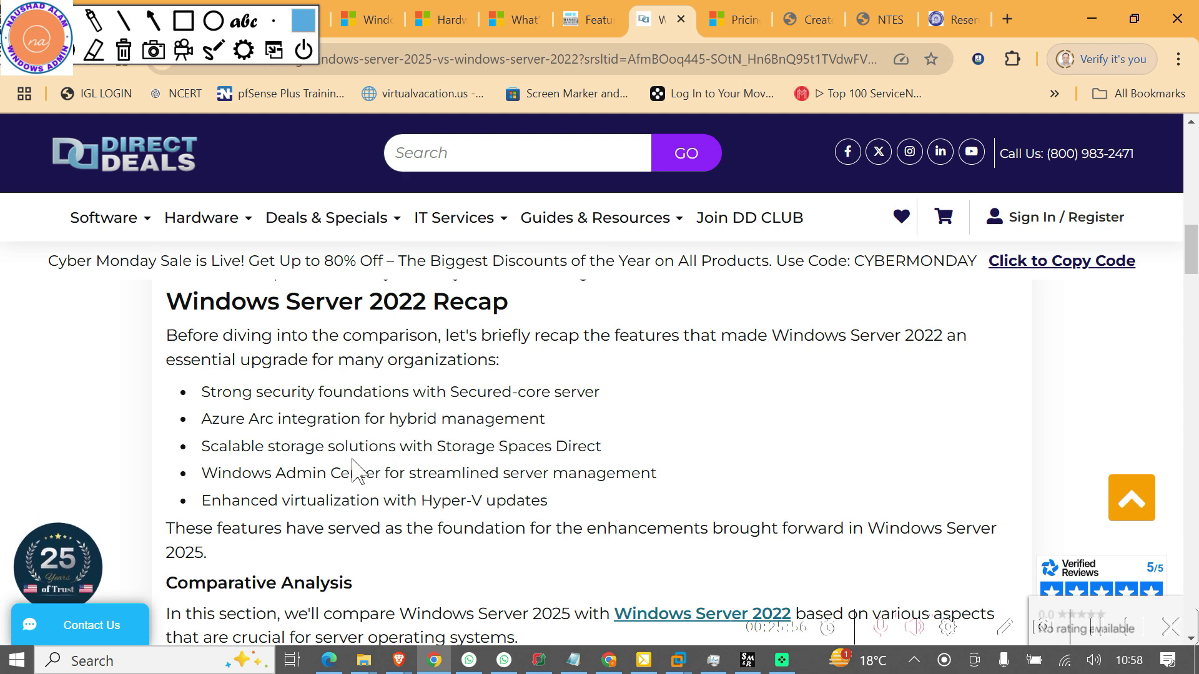
scroll(531, 501, down, 5)
scroll(530, 502, down, 9)
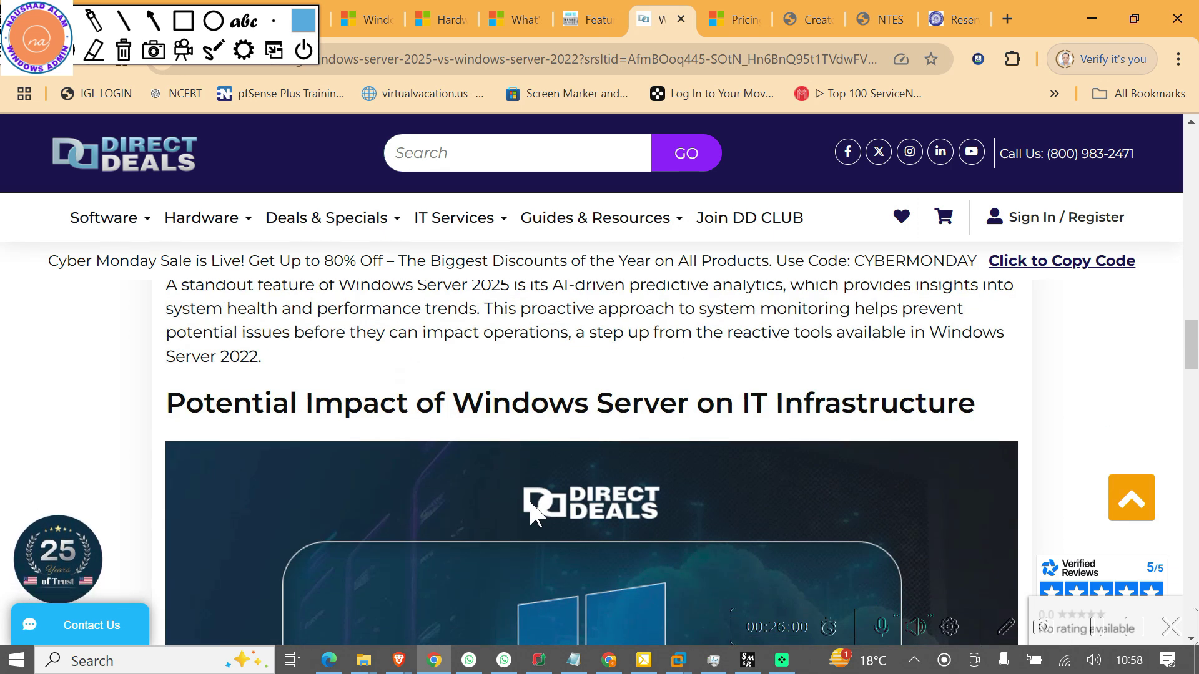
Glance at the Azure Pricing tab, then return to the comparison article's Containerization section
click(737, 21)
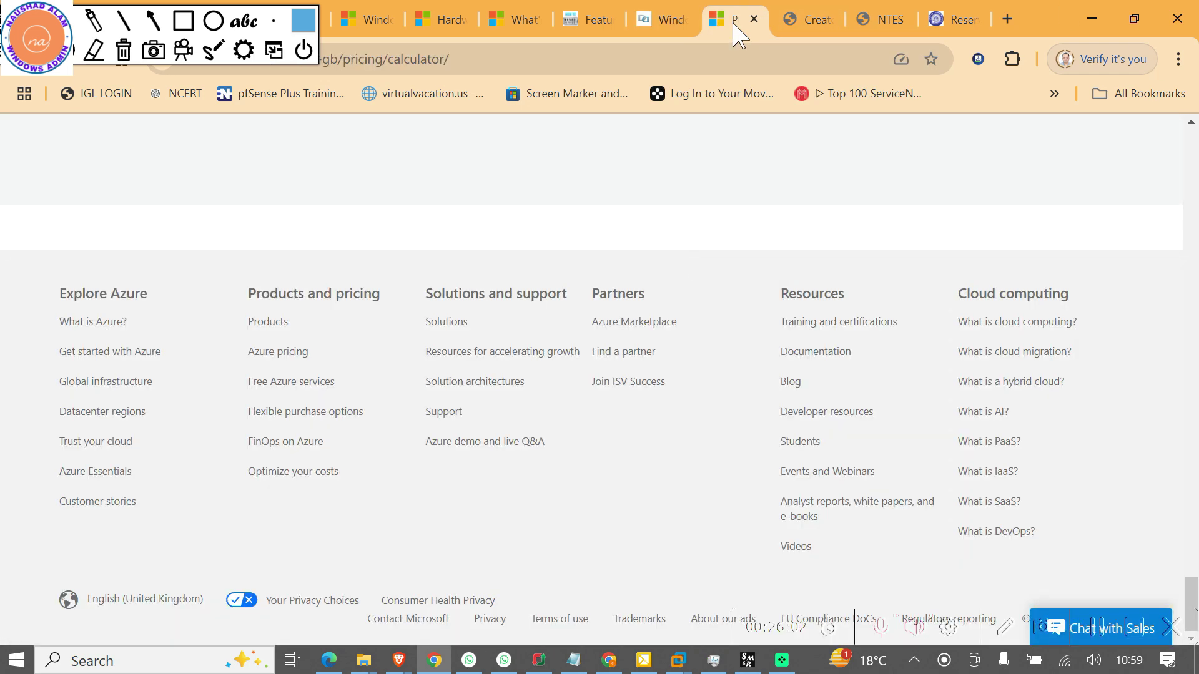
click(663, 25)
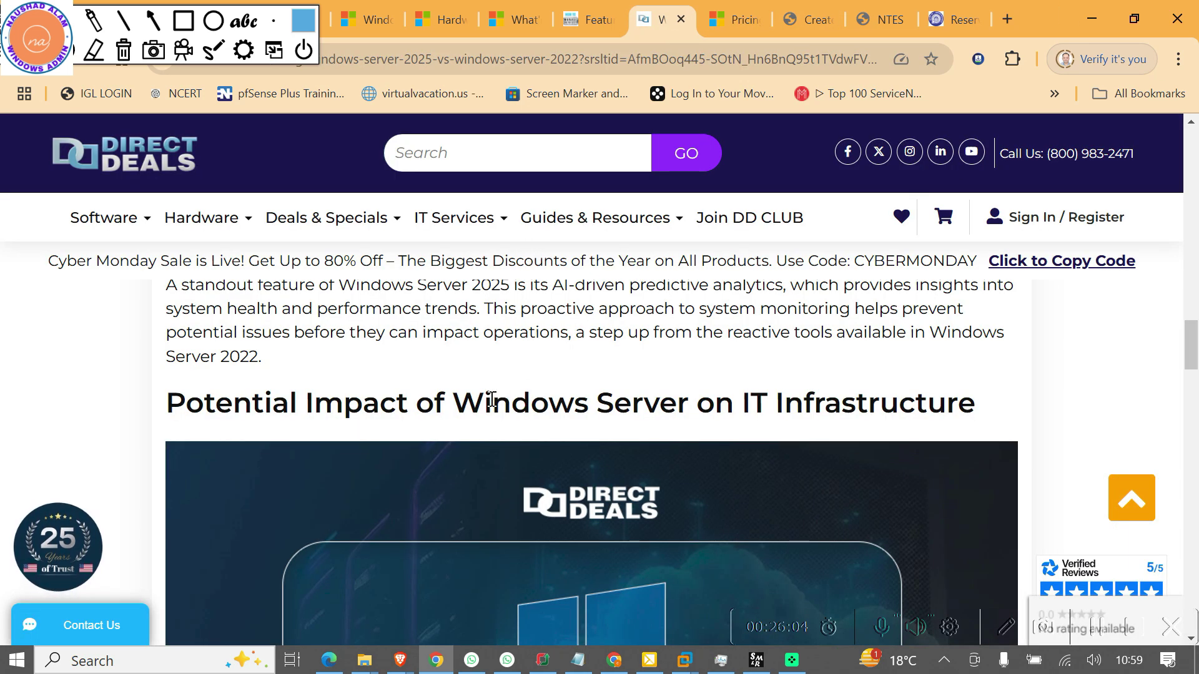
scroll(491, 406, up, 4)
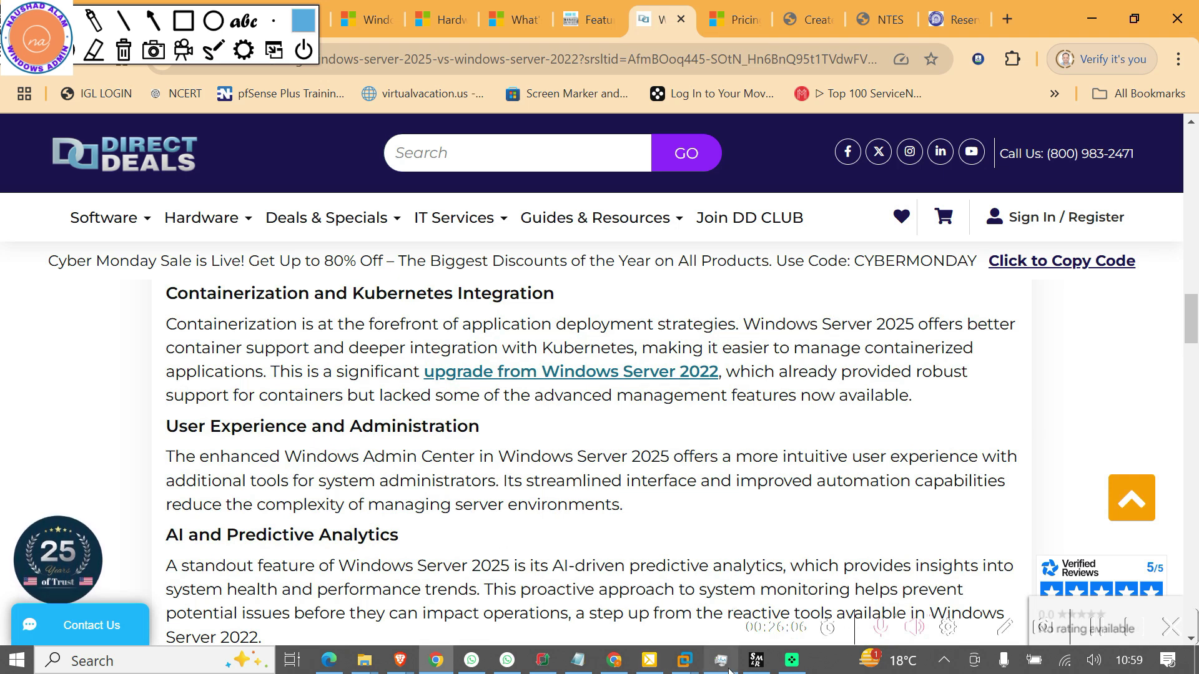
mouse_move(685, 667)
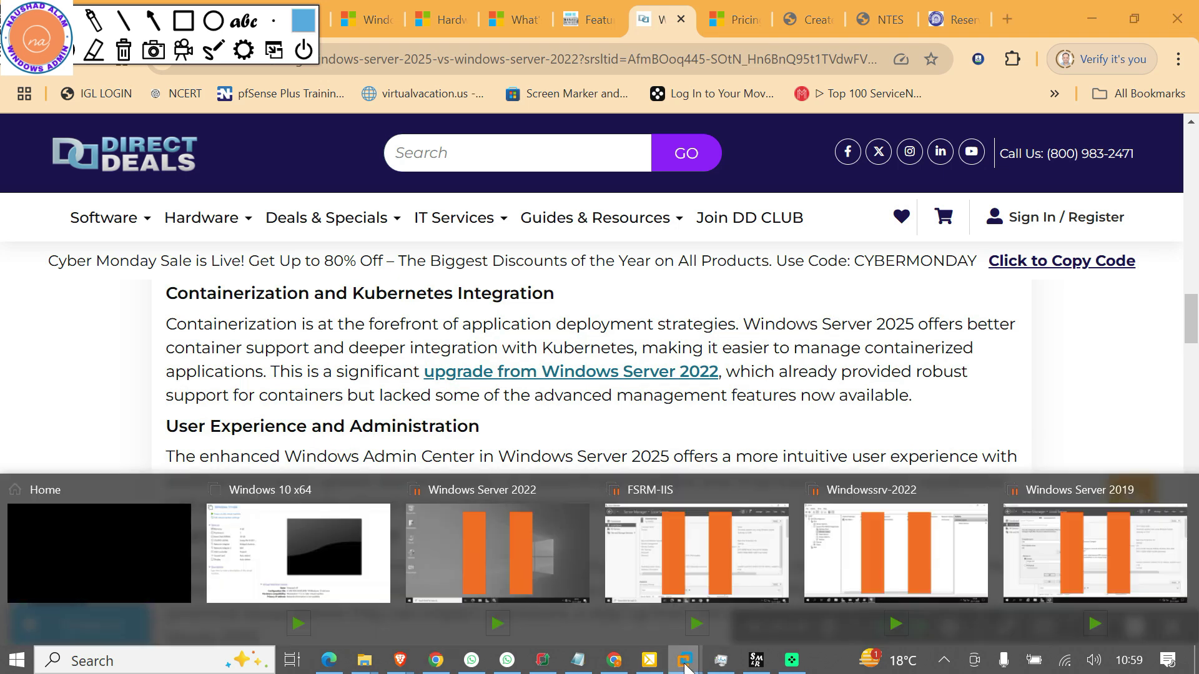
Create a Typical VM with OS installation deferred, Windows Server 2025 as the guest version
click(73, 555)
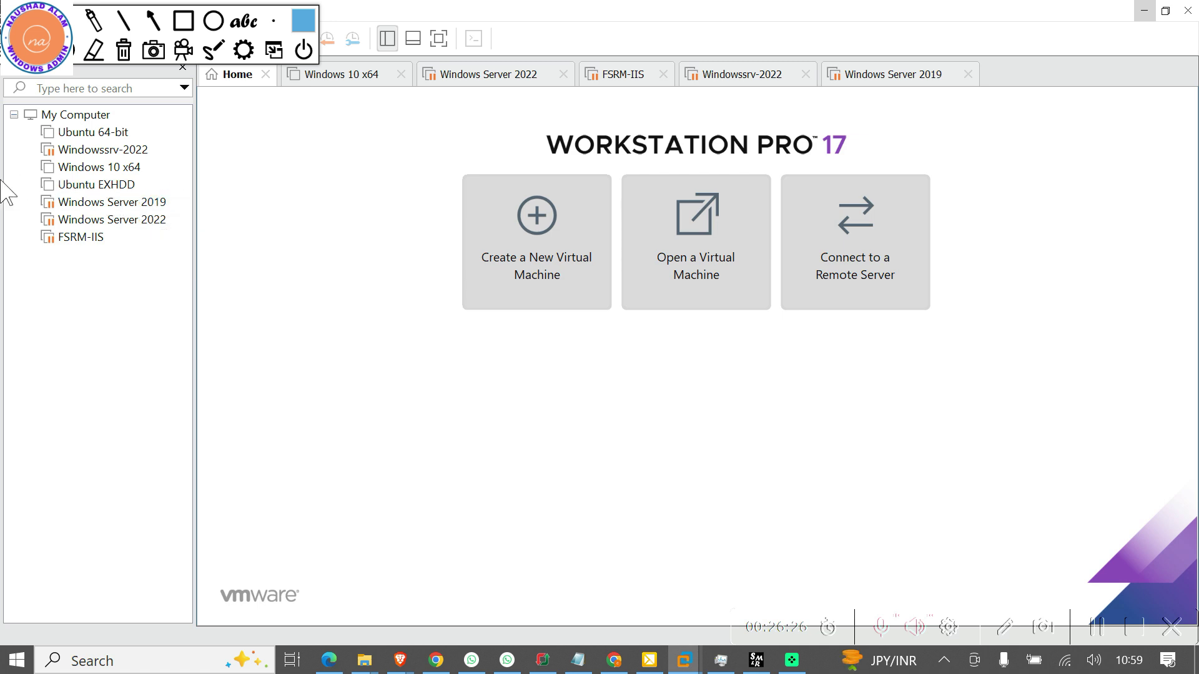
click(550, 253)
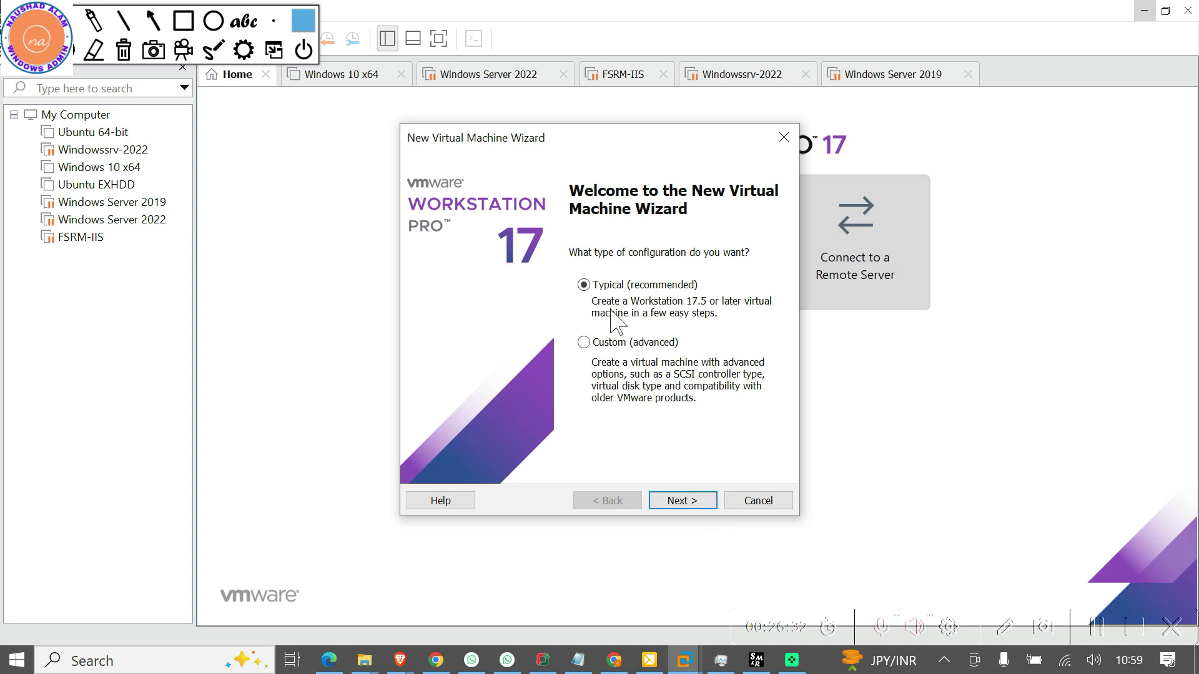
click(675, 505)
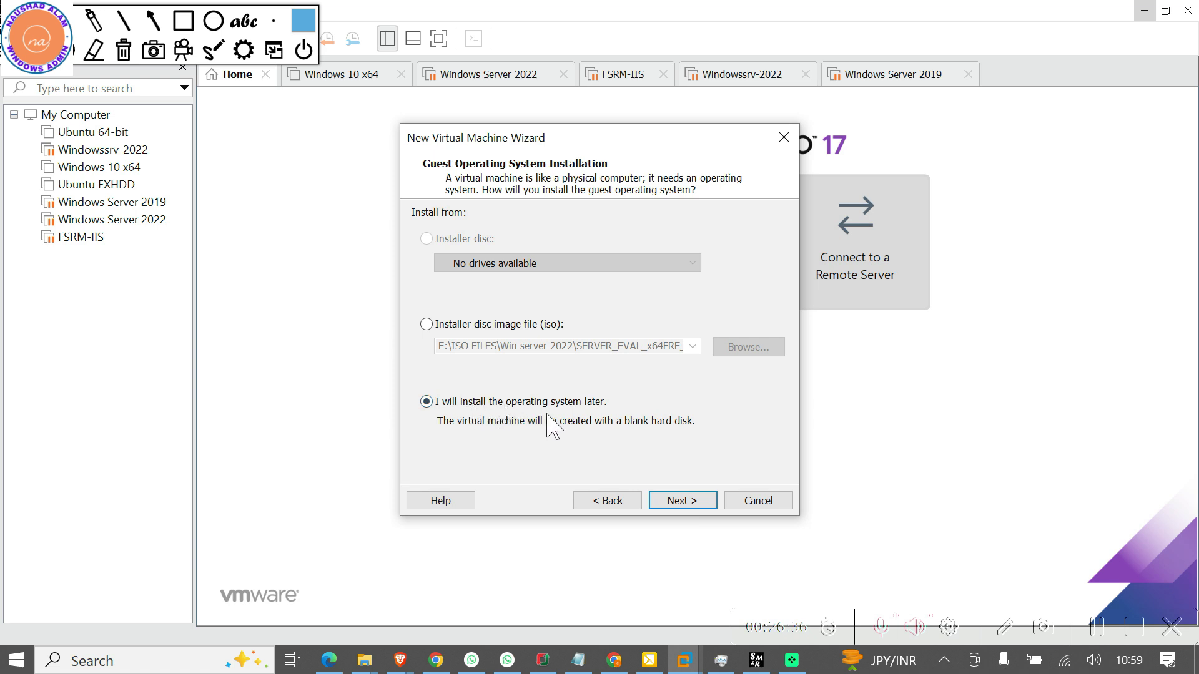
click(691, 504)
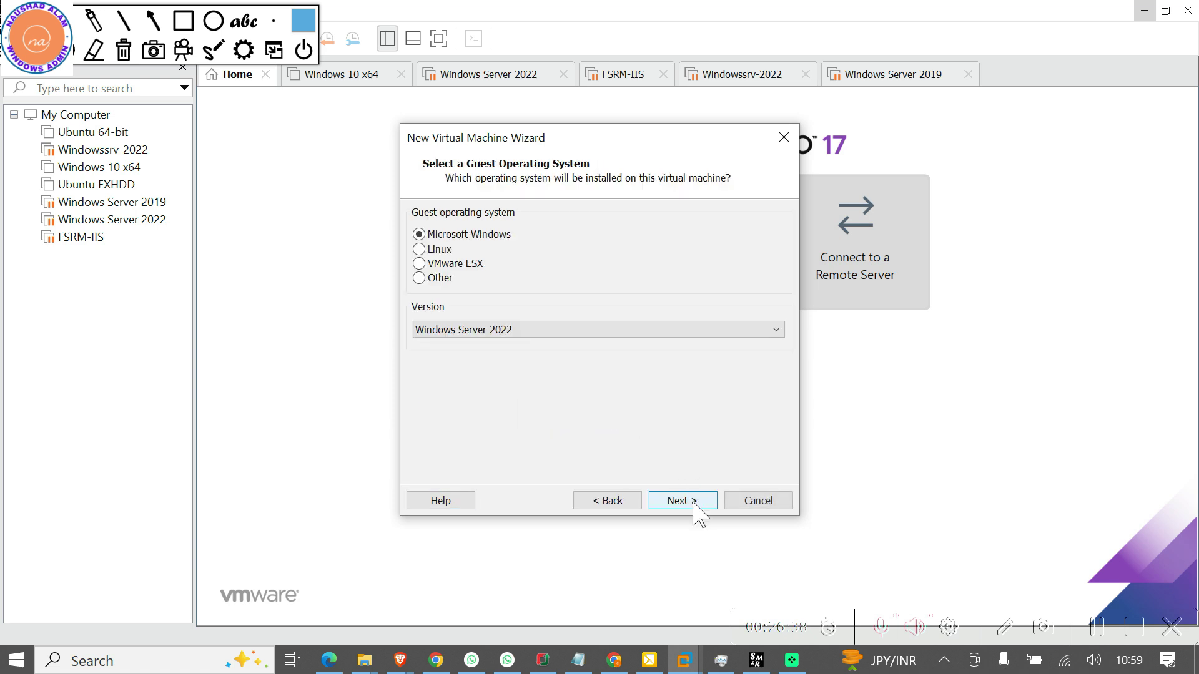
click(519, 329)
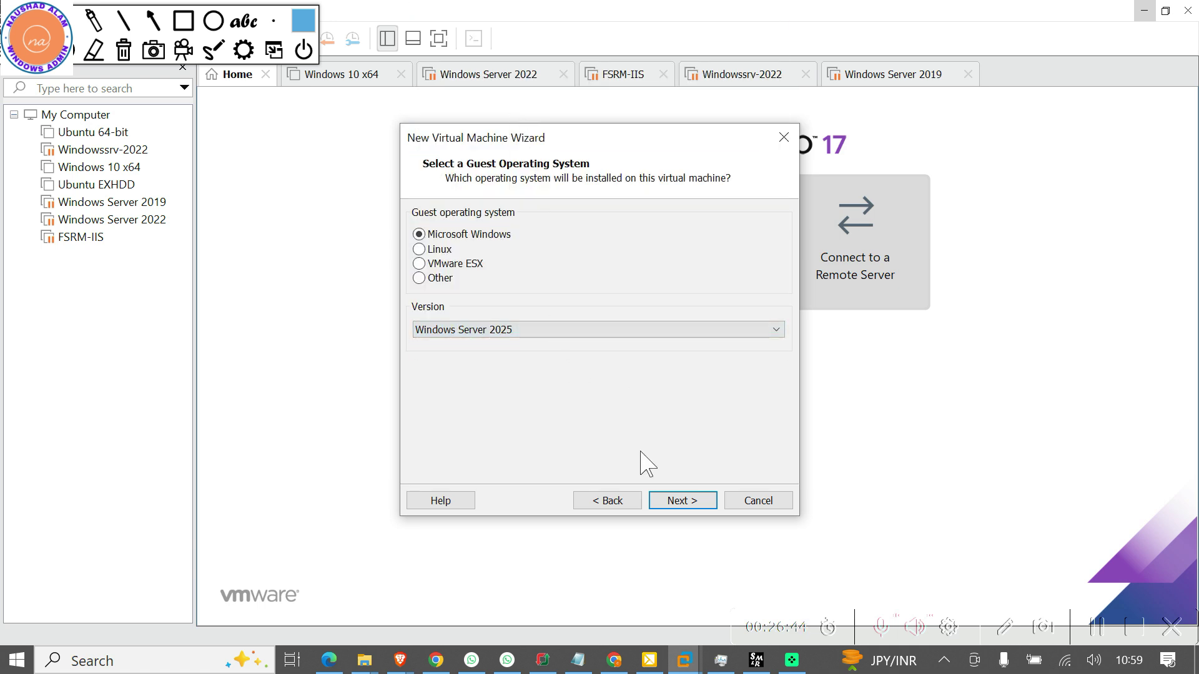
click(681, 507)
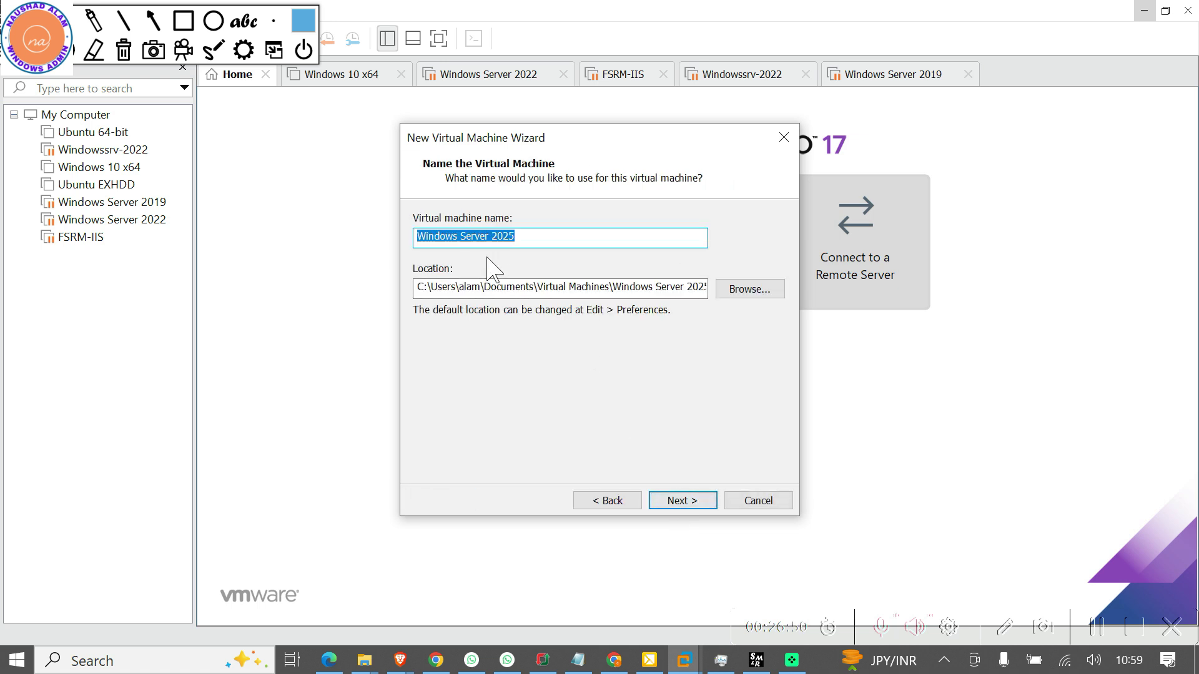
Set the VM location to E:\ISO FILES\WIN SERVER 2025 through Browse For Folder
click(745, 289)
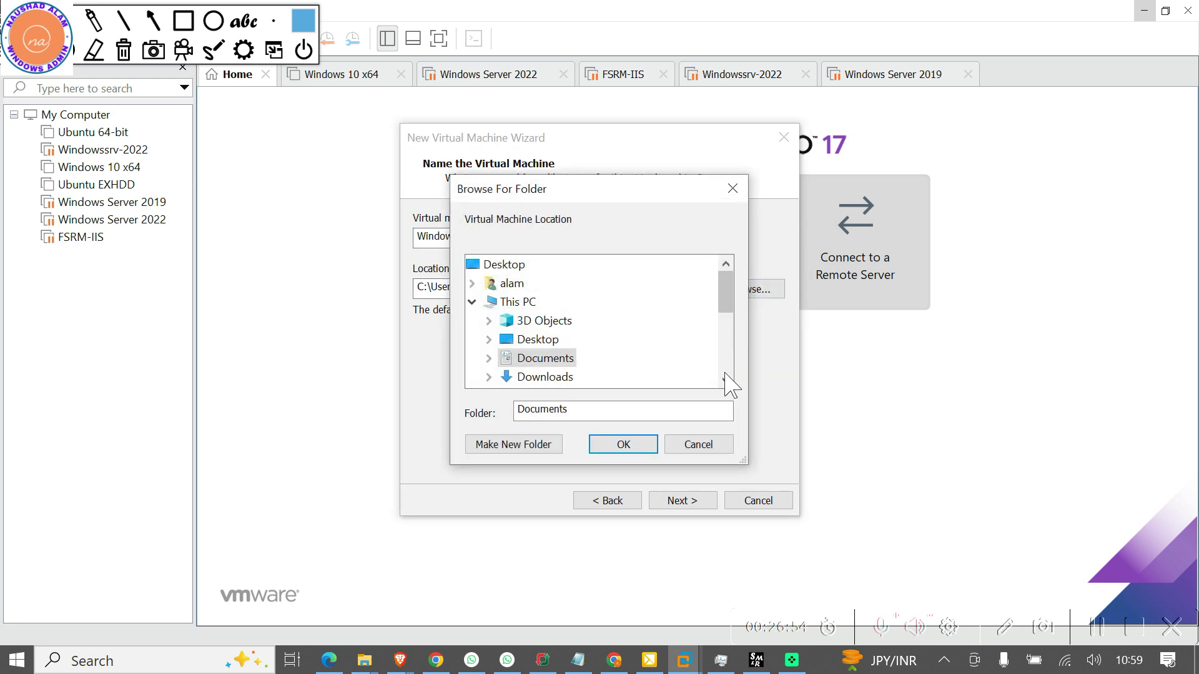
scroll(724, 378, down, 3)
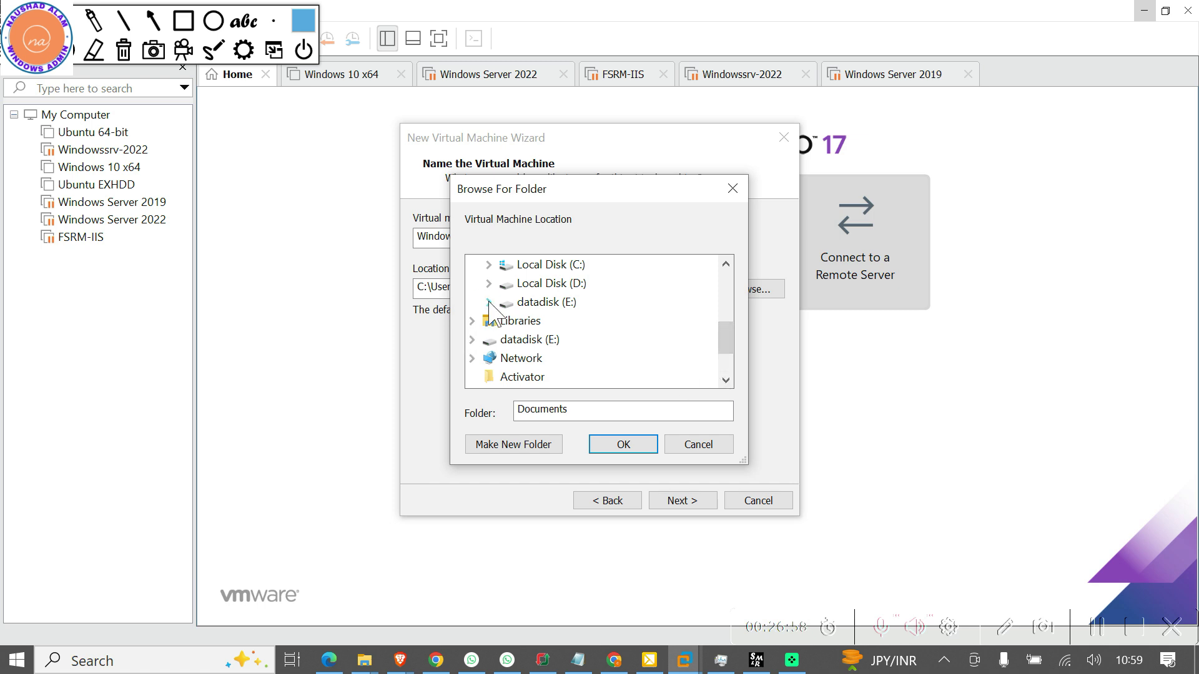
click(490, 303)
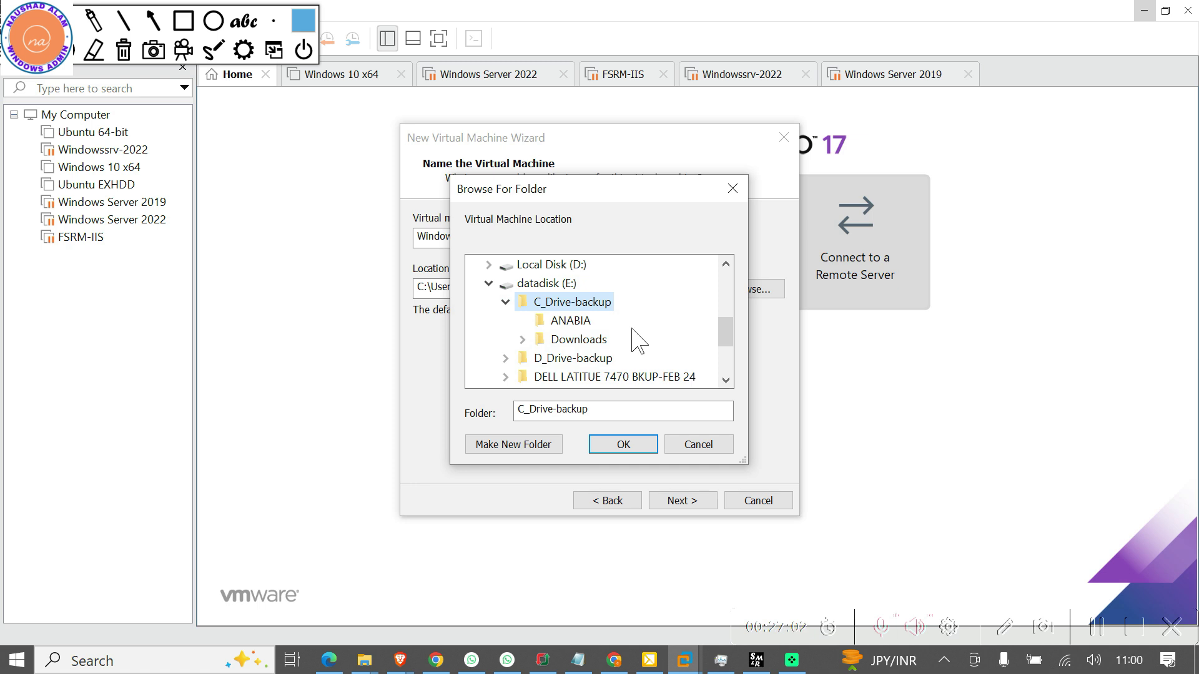
scroll(637, 340, down, 1)
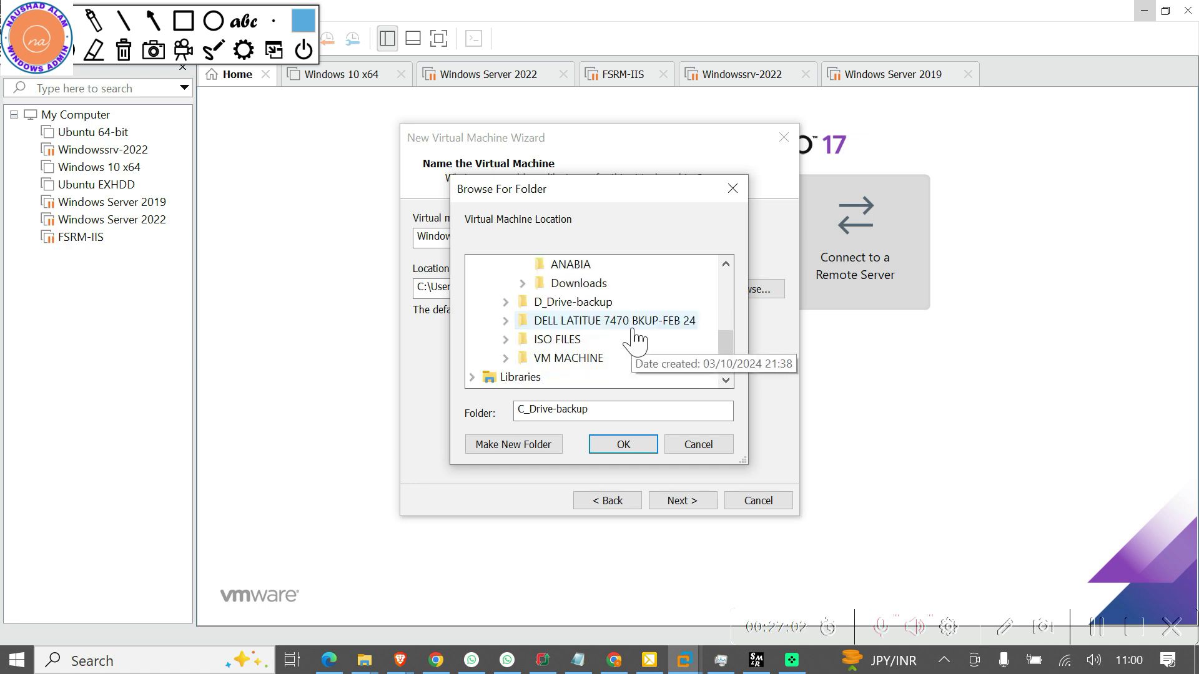
click(506, 339)
scroll(584, 368, down, 1)
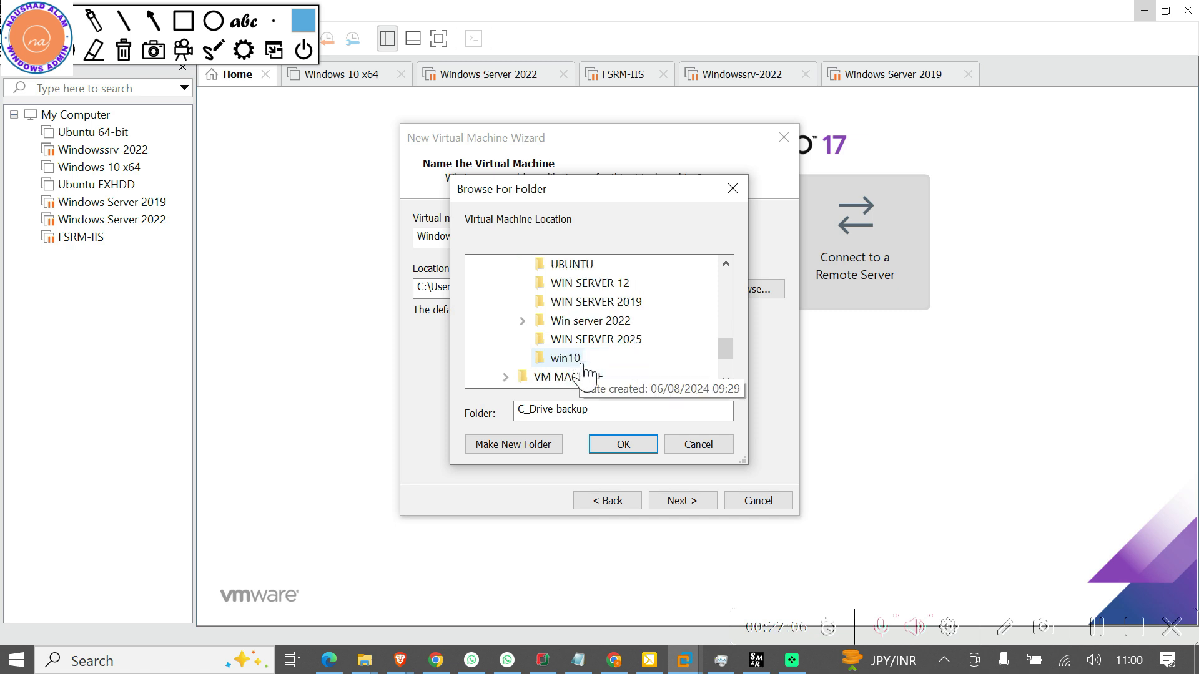
click(593, 345)
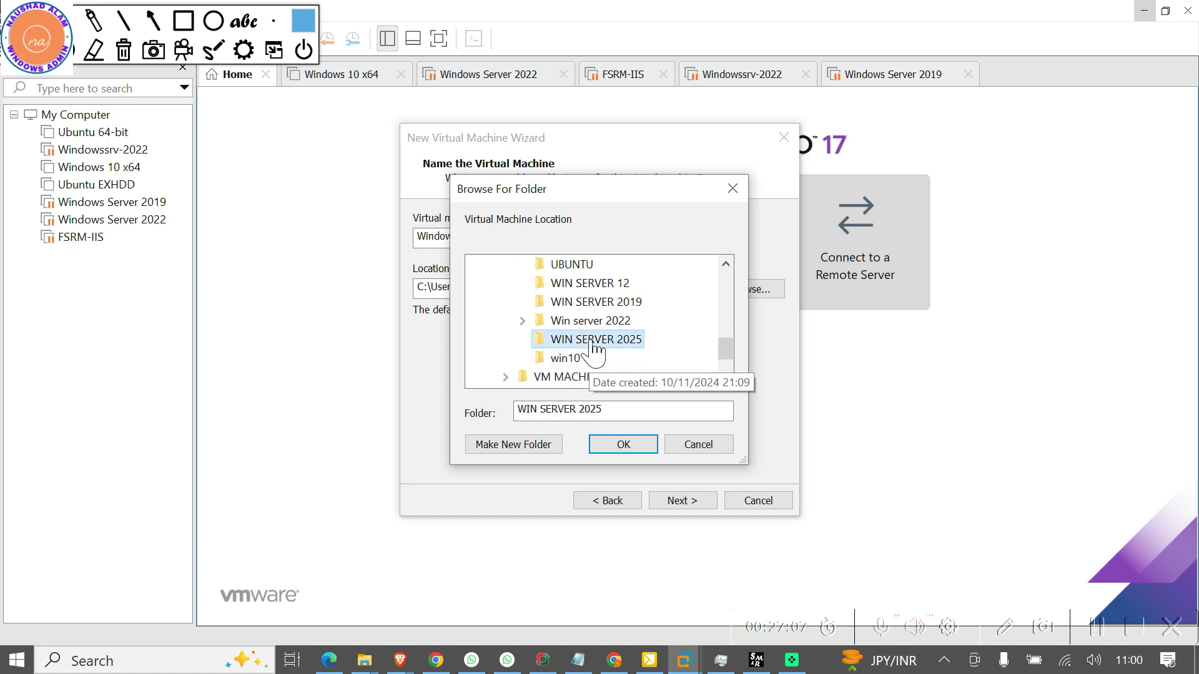
click(623, 444)
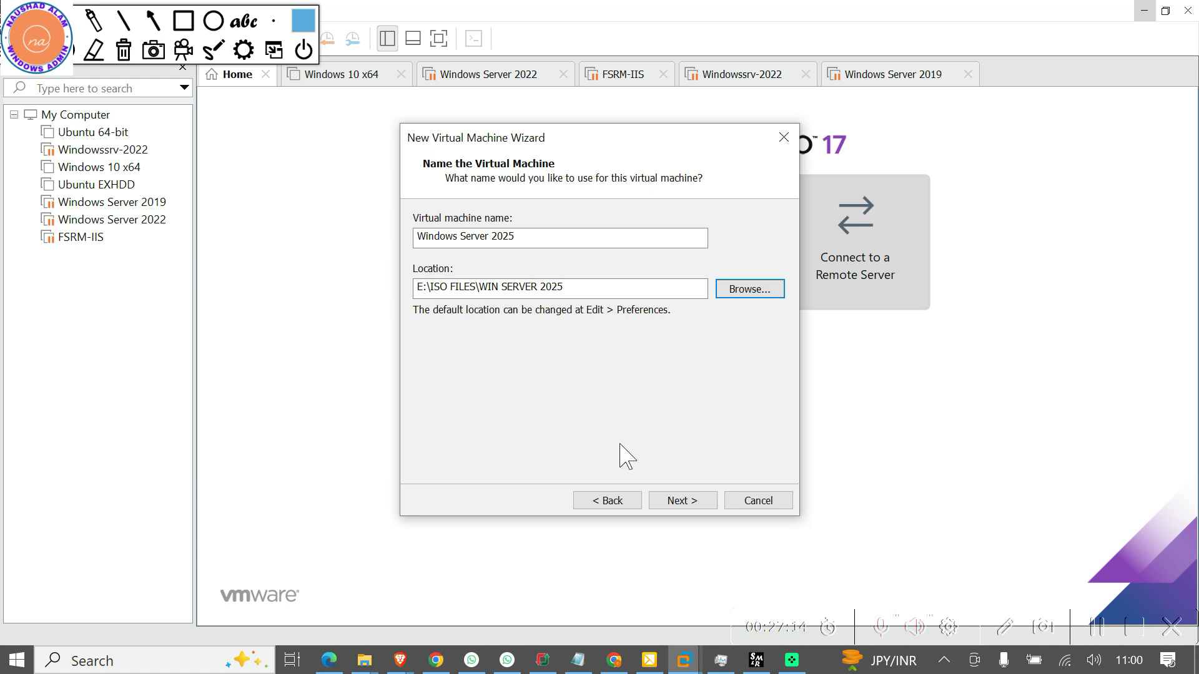
Change the VM location to E:\VM MACHINE\win25server instead
click(733, 289)
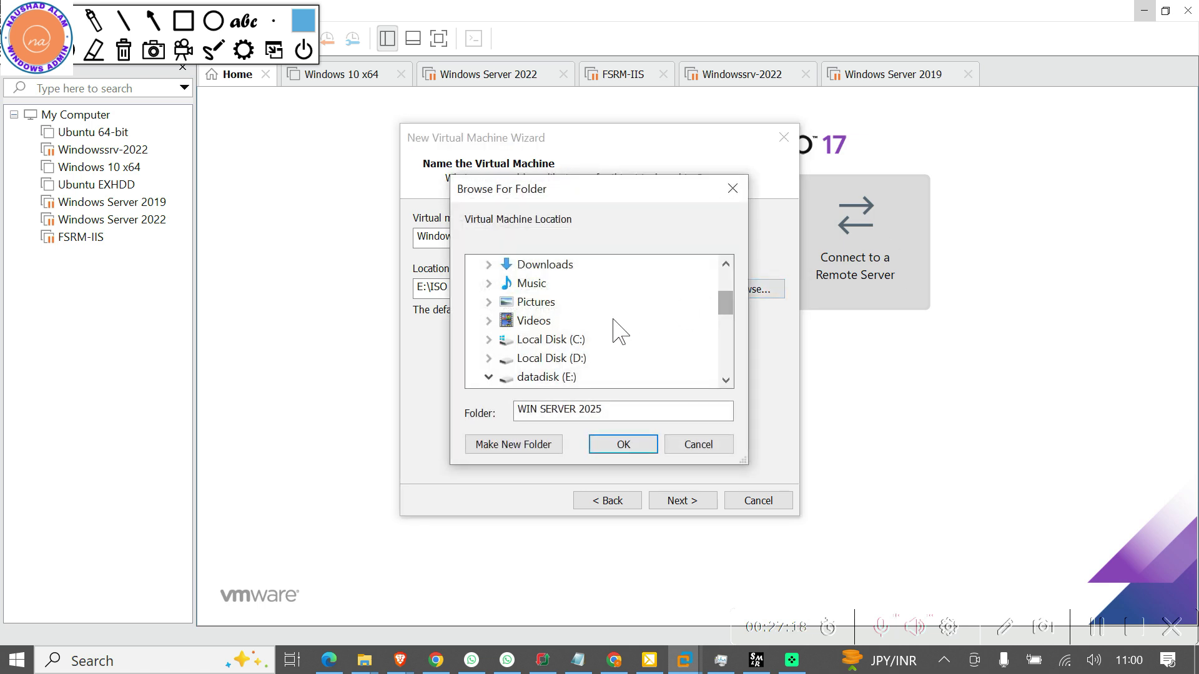
scroll(535, 334, down, 2)
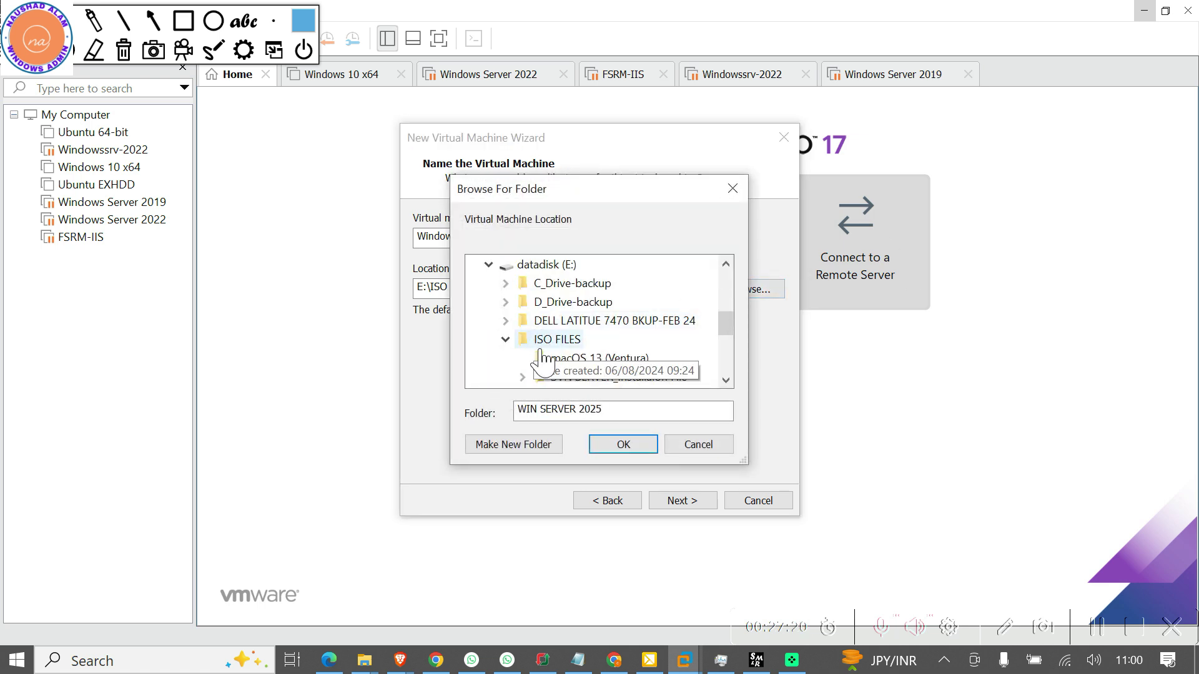
scroll(544, 337, down, 1)
scroll(551, 337, down, 2)
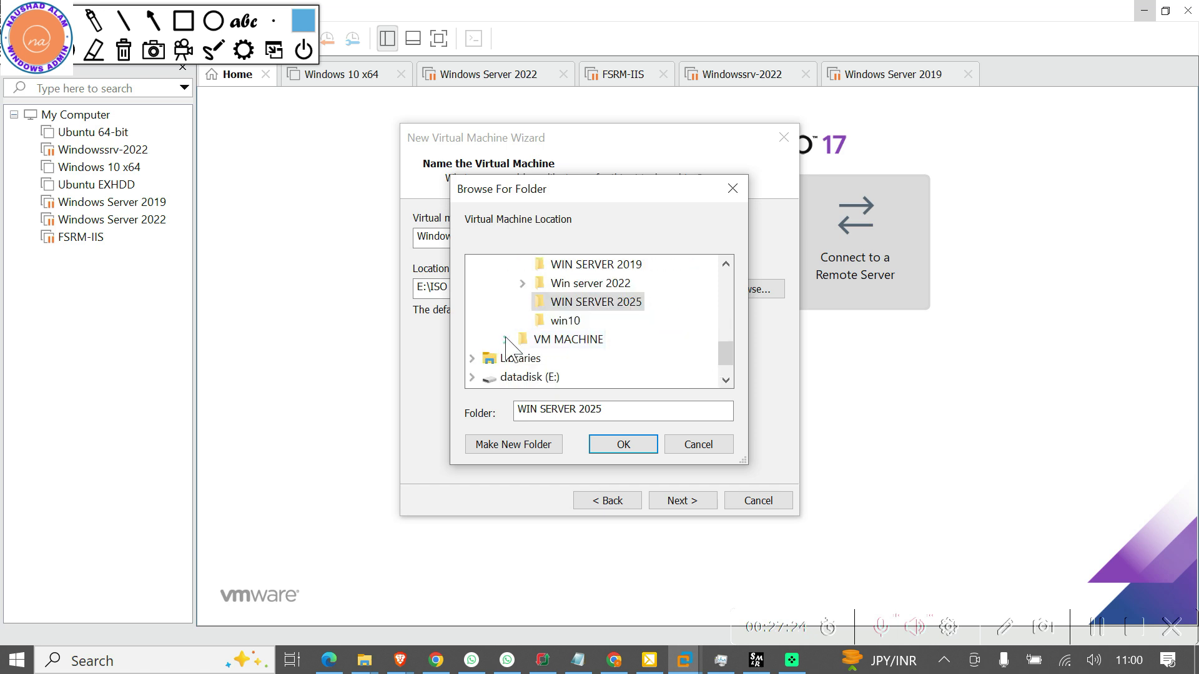
click(508, 339)
scroll(537, 347, down, 1)
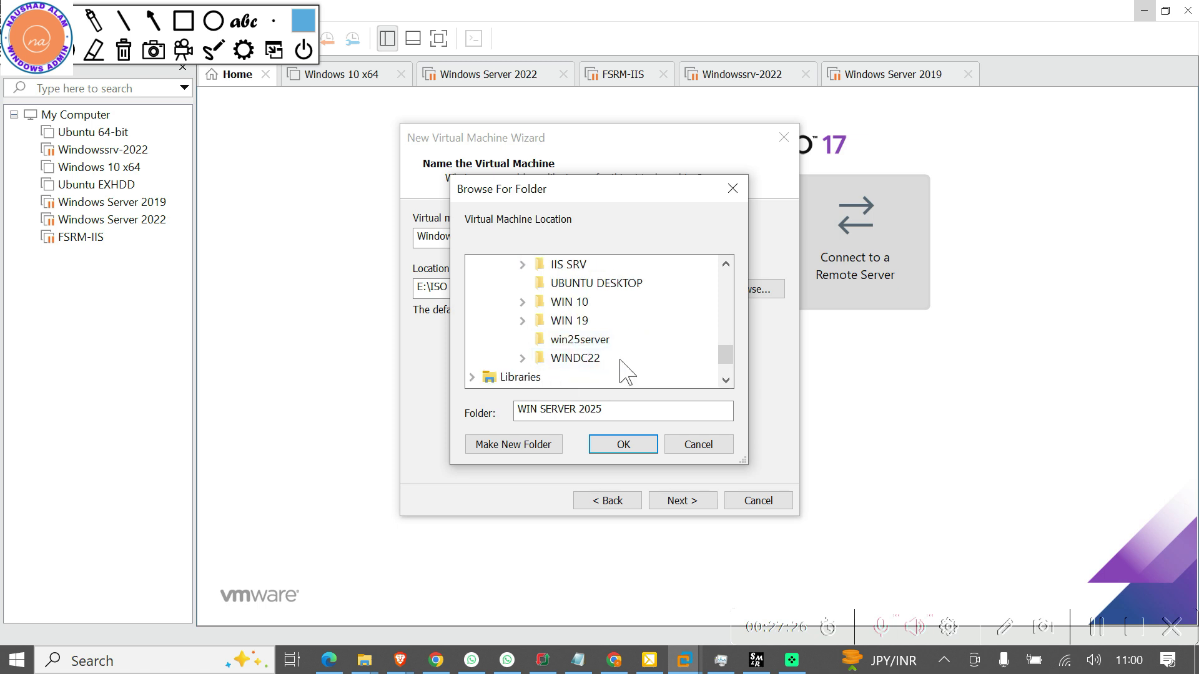
click(573, 343)
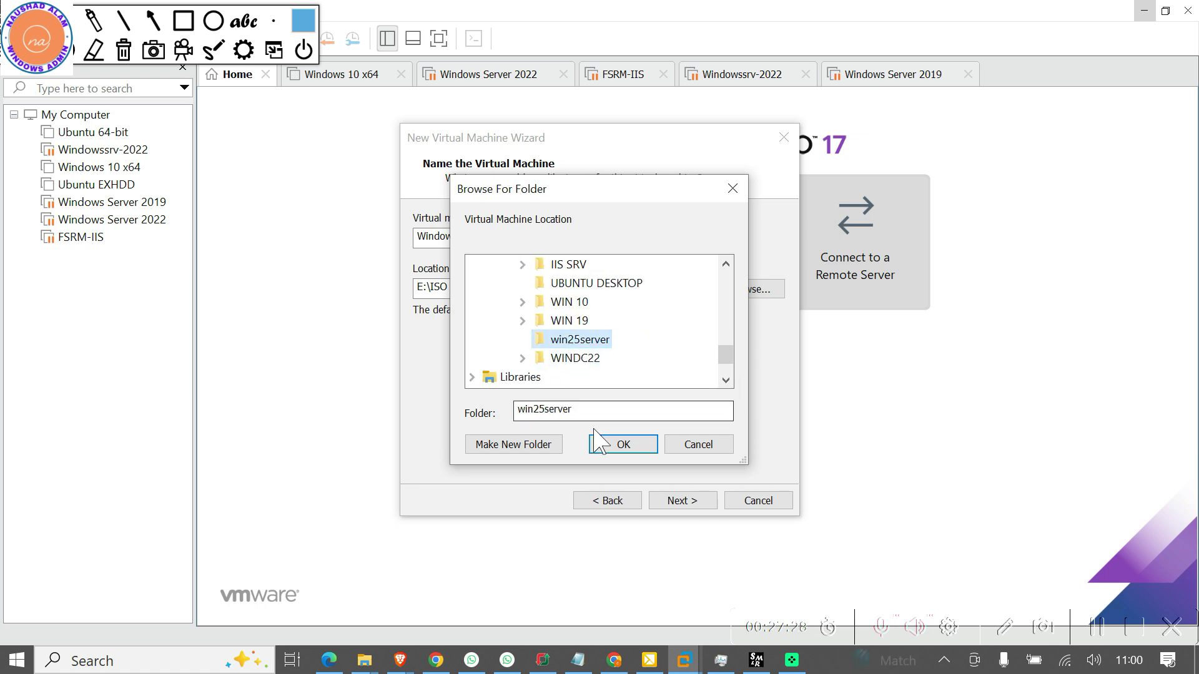
click(620, 444)
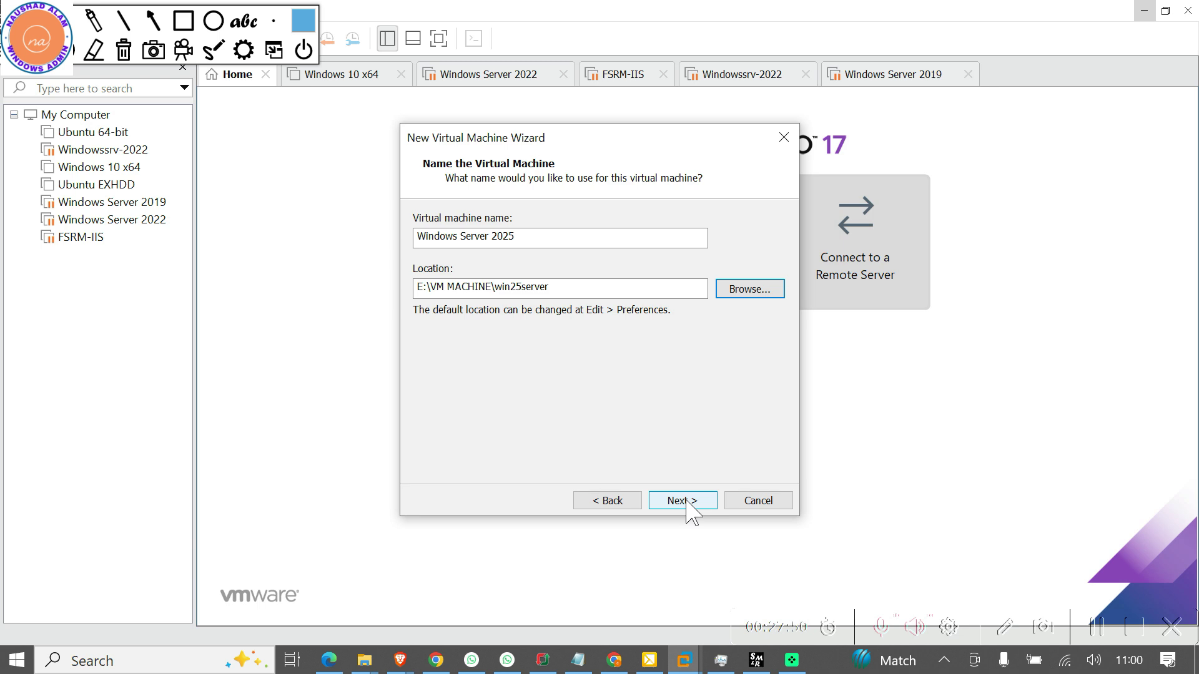
Accept the name and location, then keep the 60 GB single-file disk to reach the summary
click(686, 501)
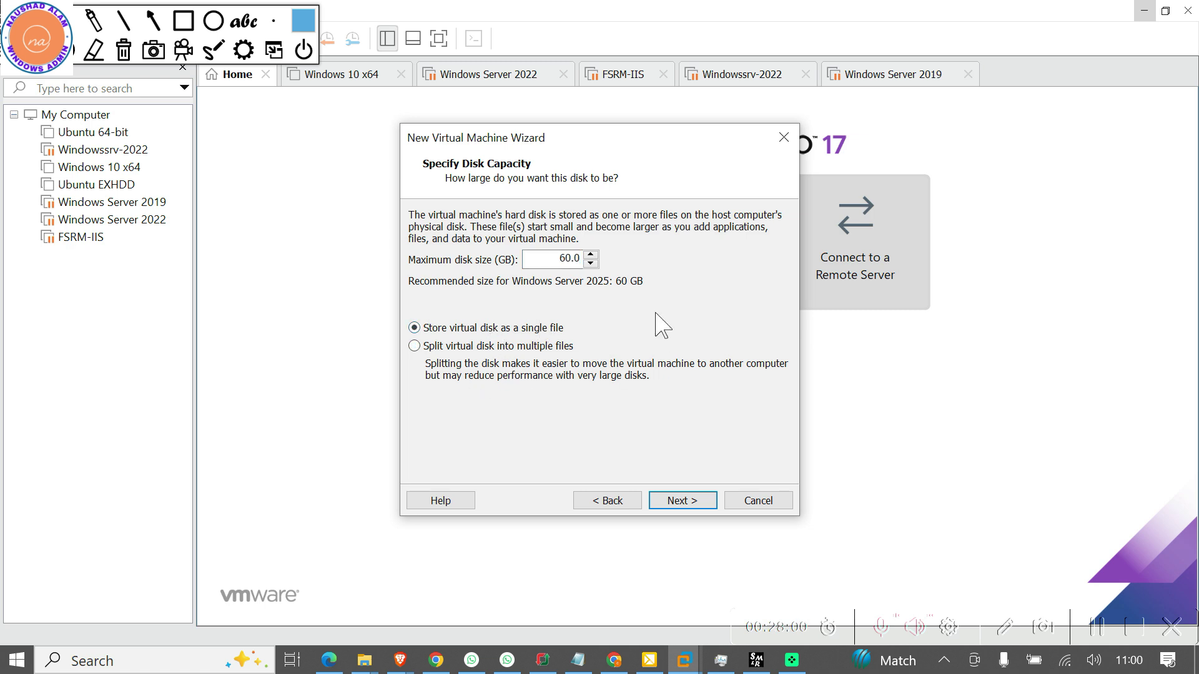
click(683, 500)
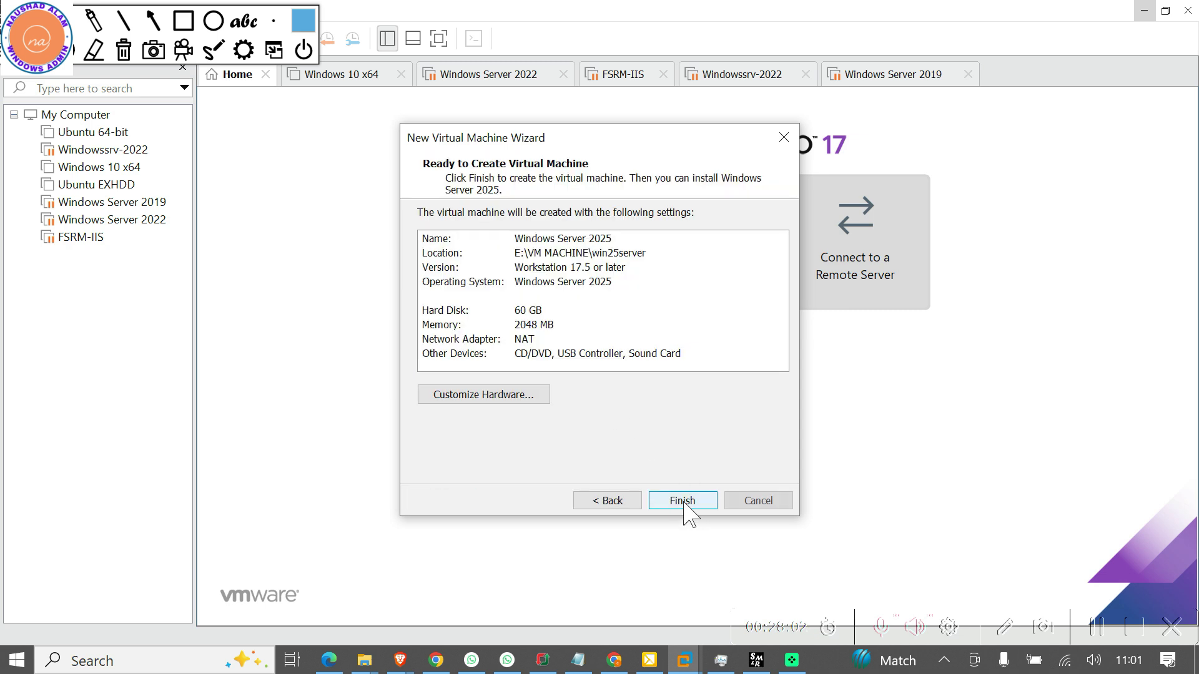
In Customize Hardware, give the VM 8 GB of memory and 2 processors
click(465, 399)
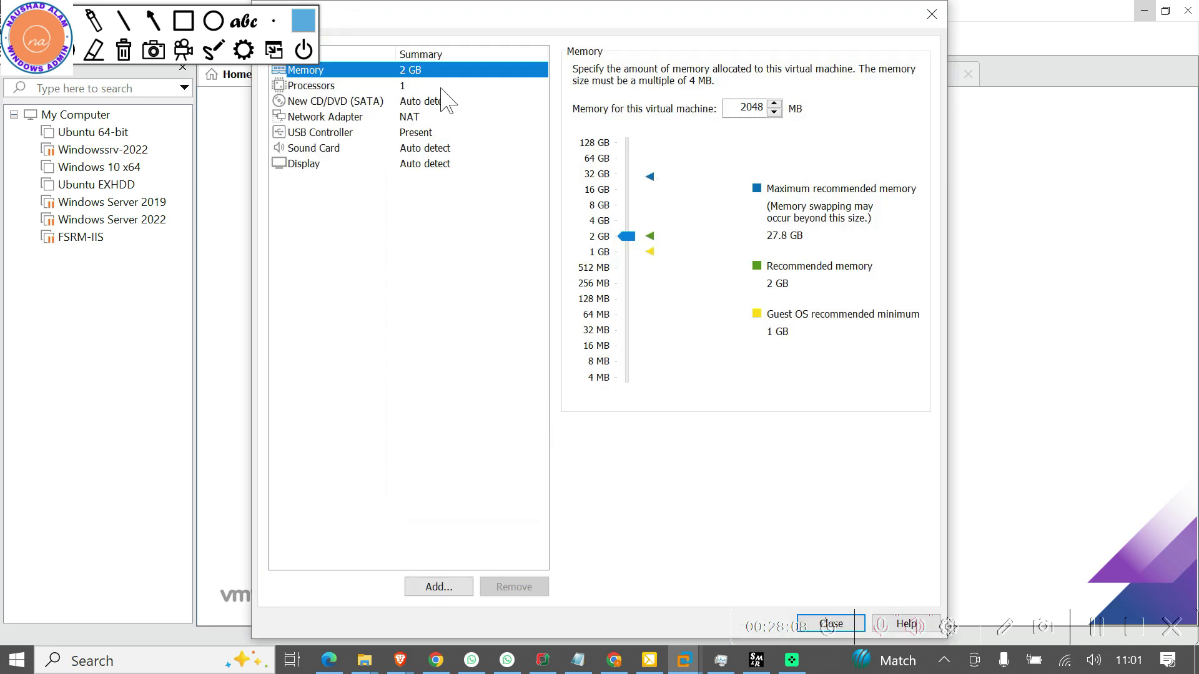
click(603, 207)
click(311, 87)
click(787, 71)
key(Escape)
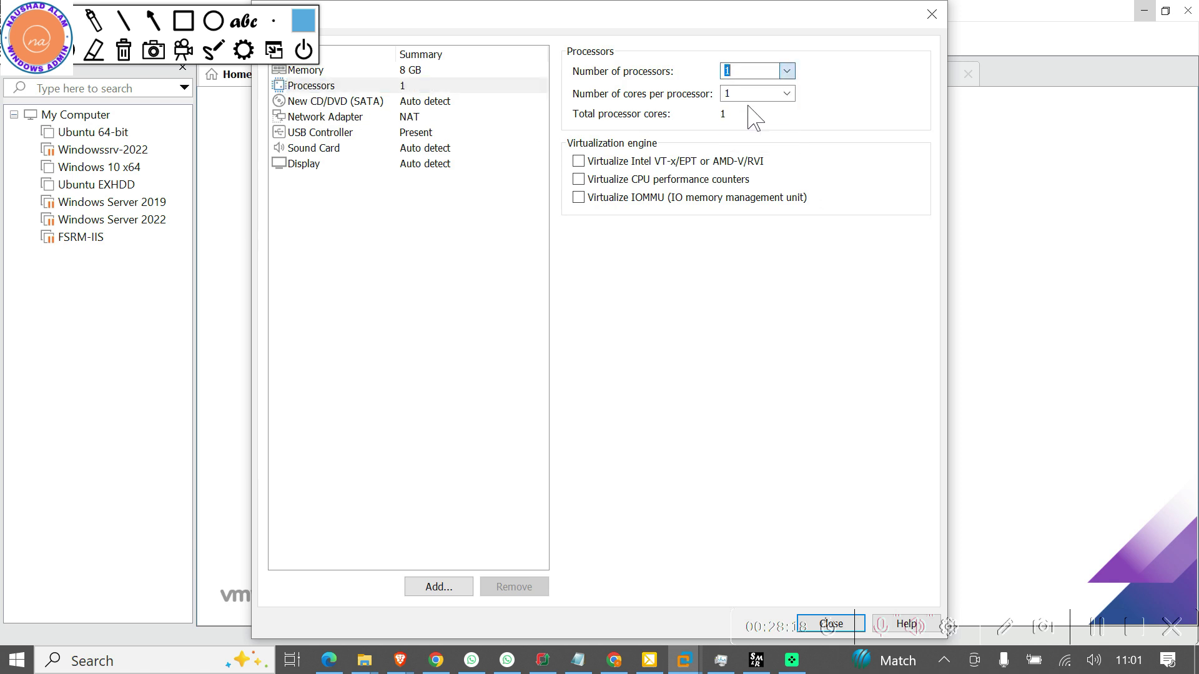
text(4)
click(786, 71)
click(743, 99)
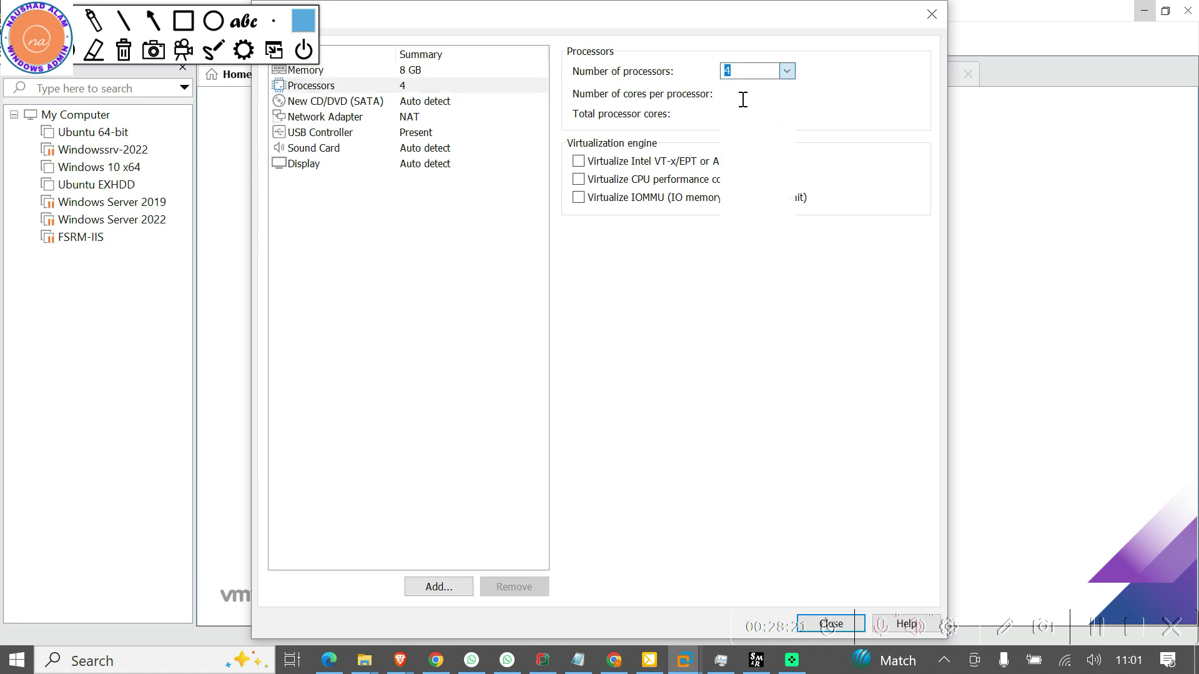
Switch the network adapter to Bridged, remove the USB controller, and try removing the sound card
click(402, 103)
click(399, 118)
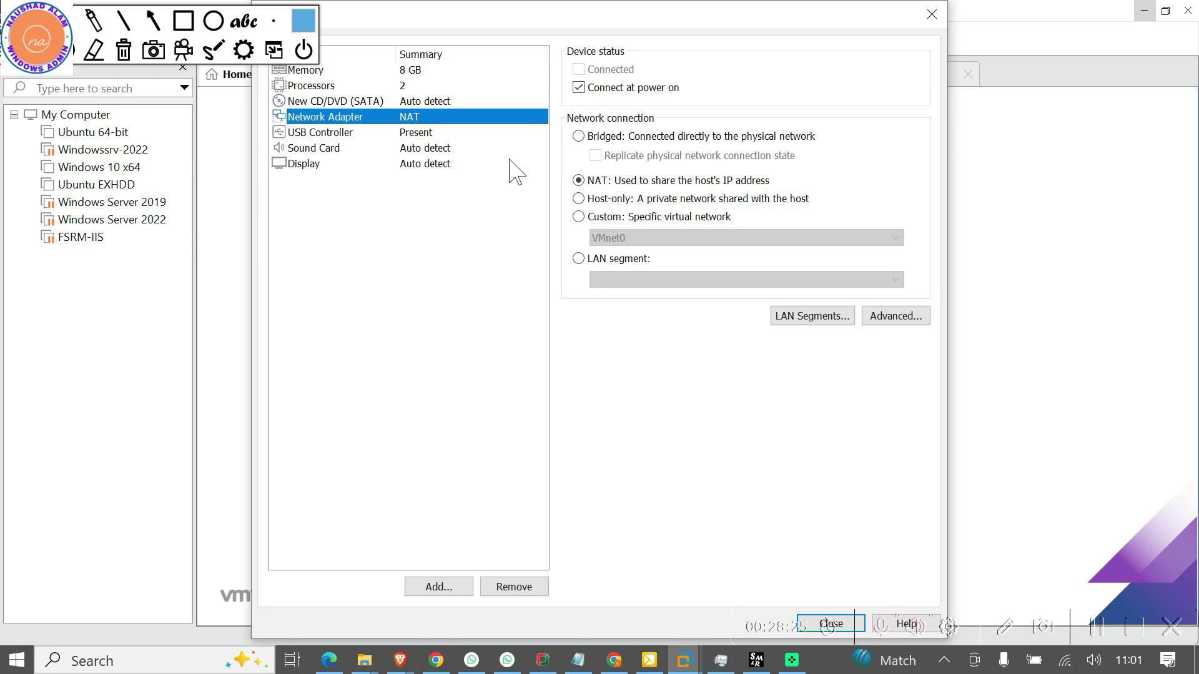
click(577, 134)
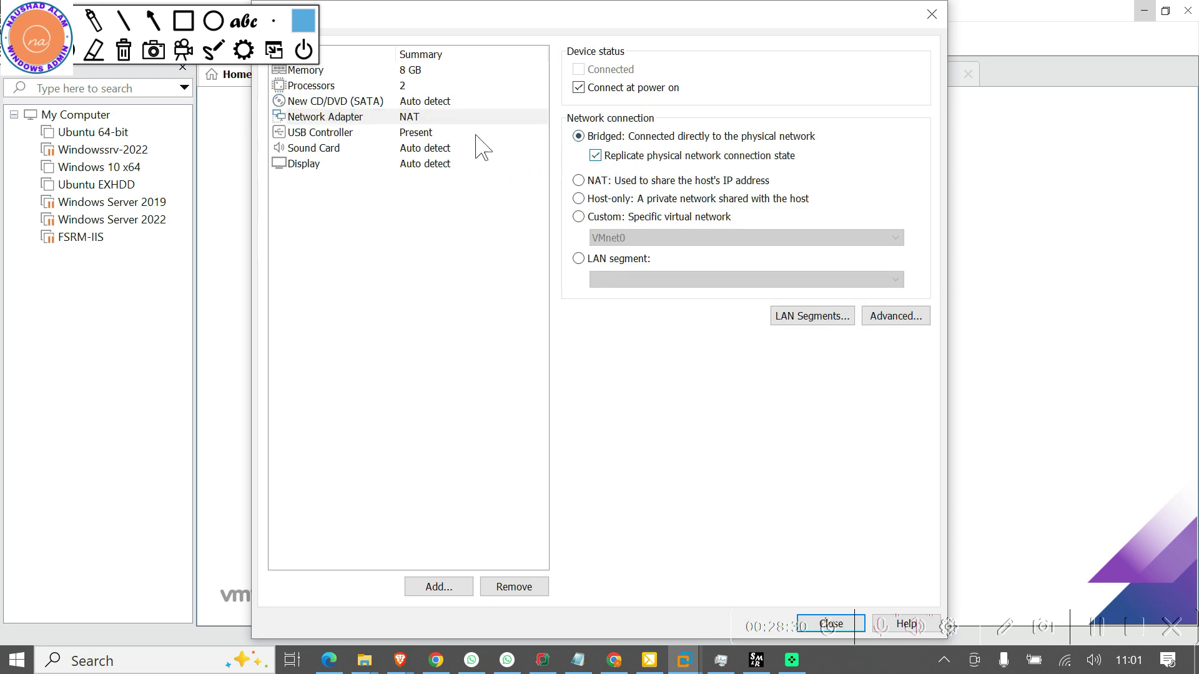
click(417, 135)
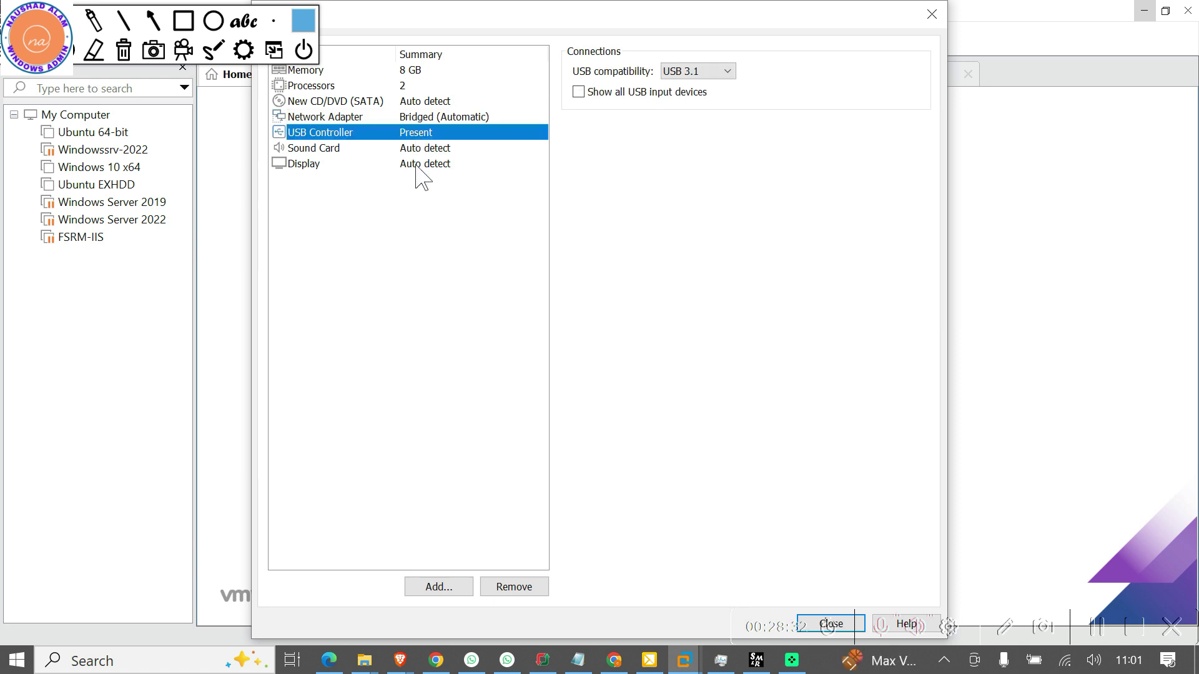
click(524, 592)
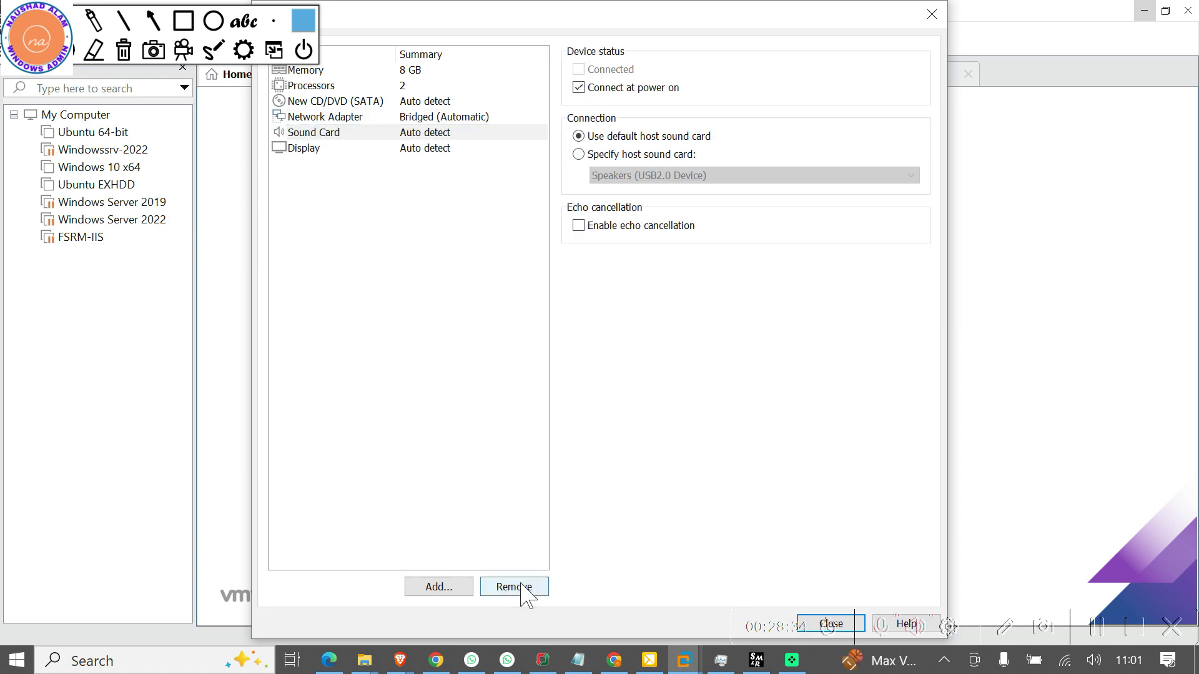
click(332, 133)
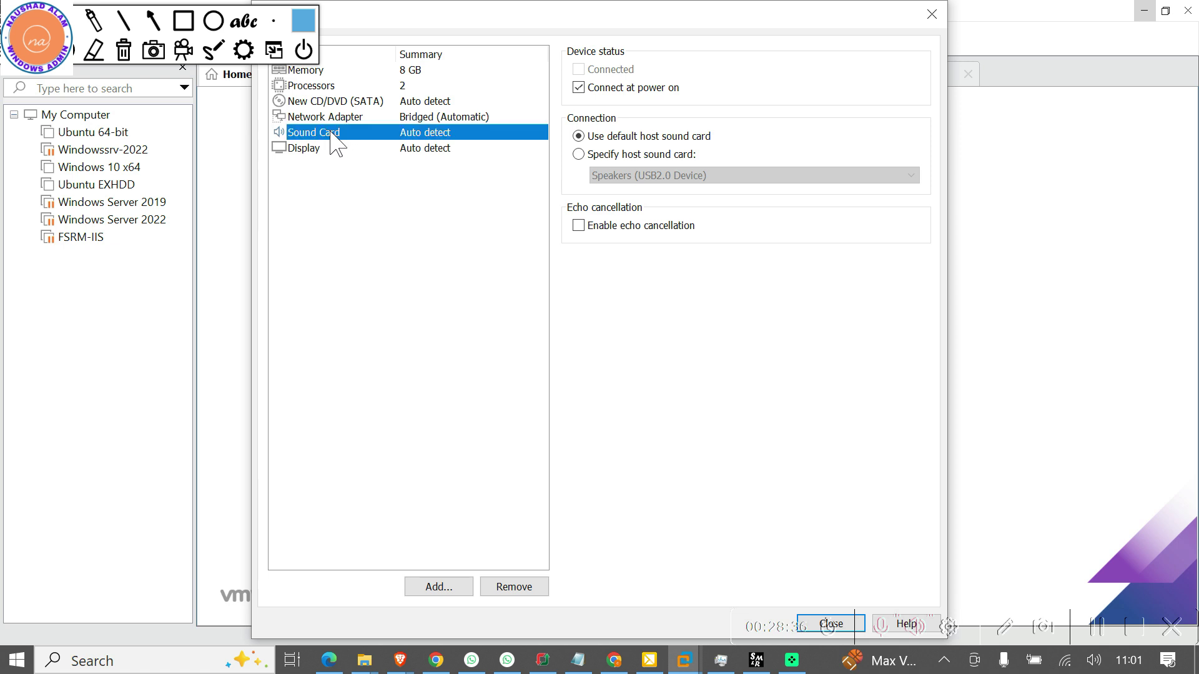
click(502, 590)
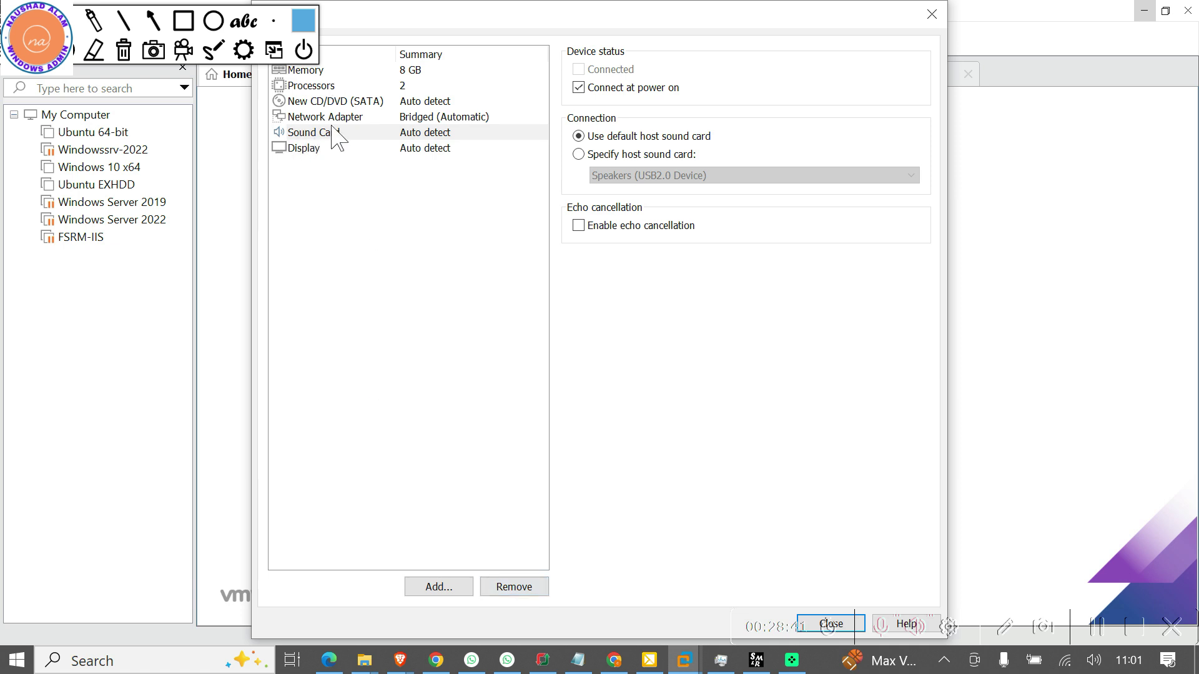
click(416, 102)
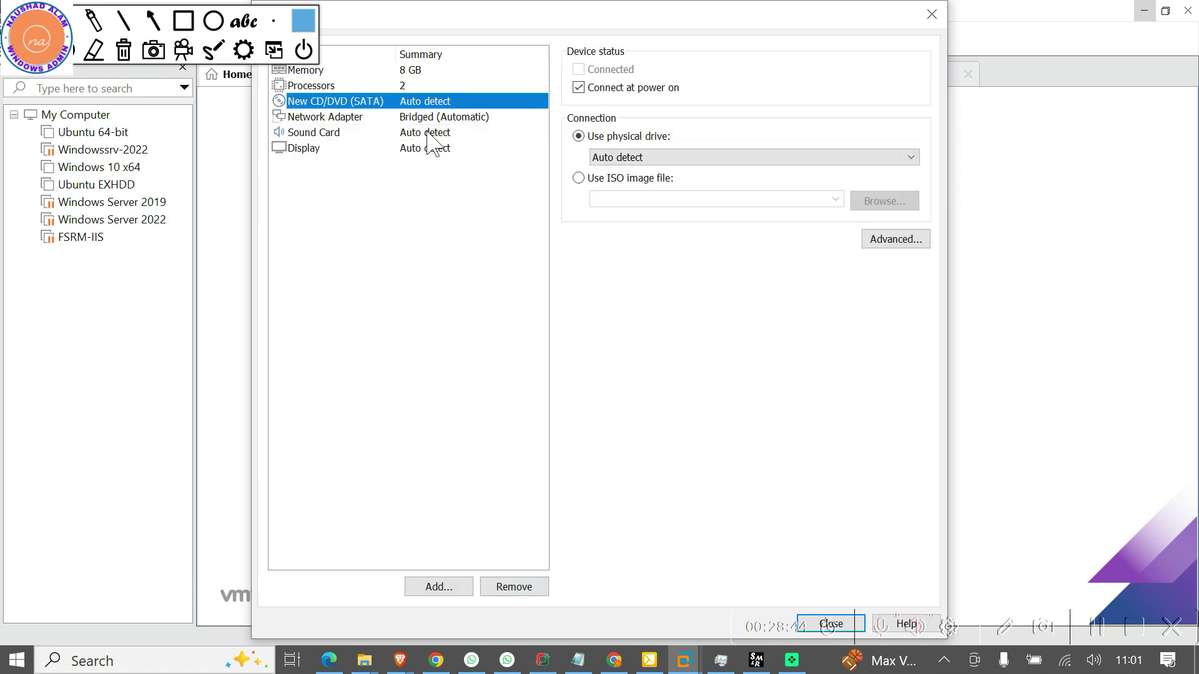
Attach the SERVER2025 ISO from E:\ISO FILES\WIN SERVER 2025 to the CD/DVD drive and close settings
click(578, 178)
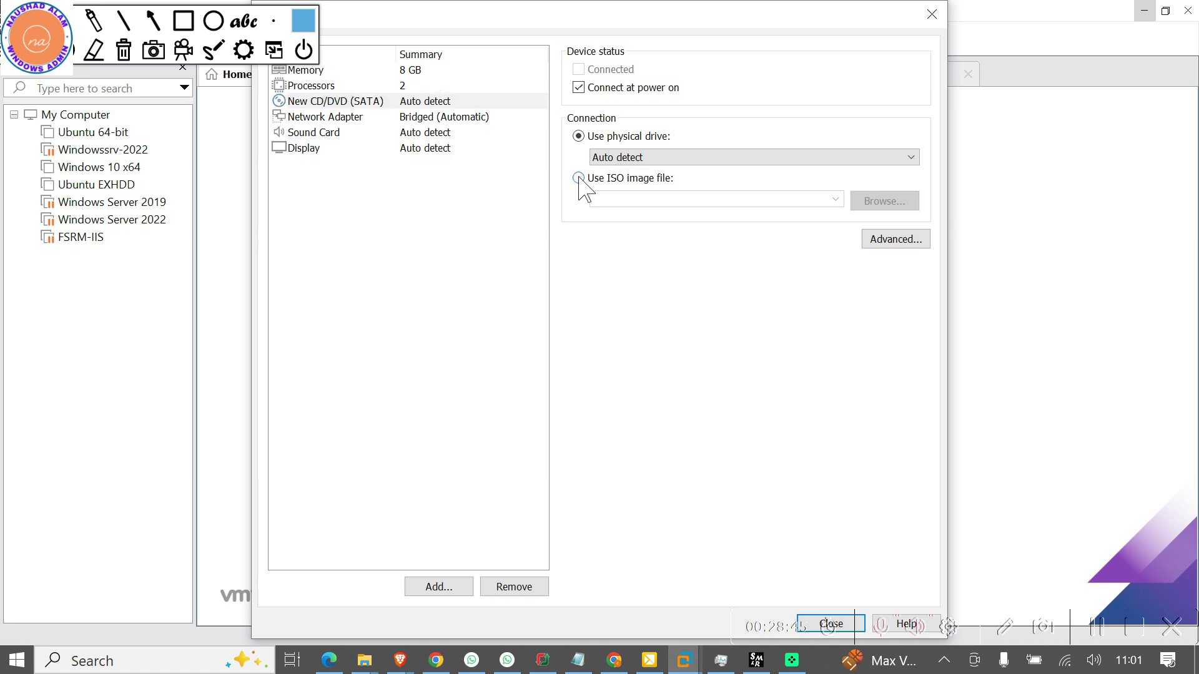
click(890, 204)
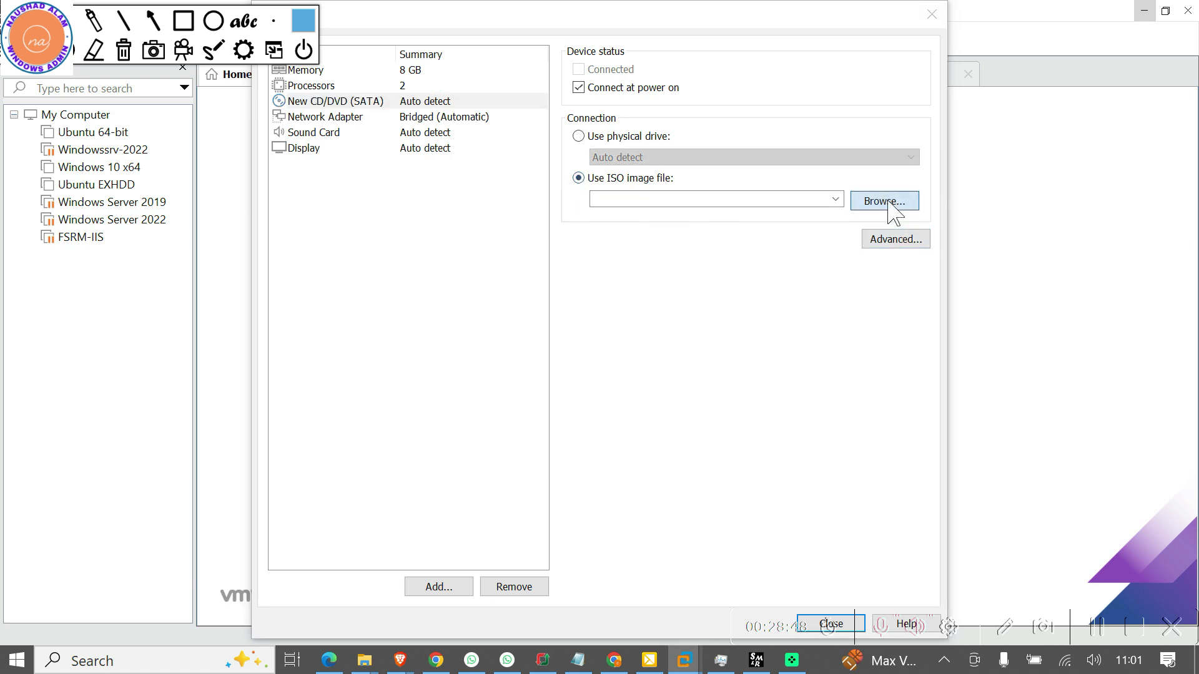
click(428, 71)
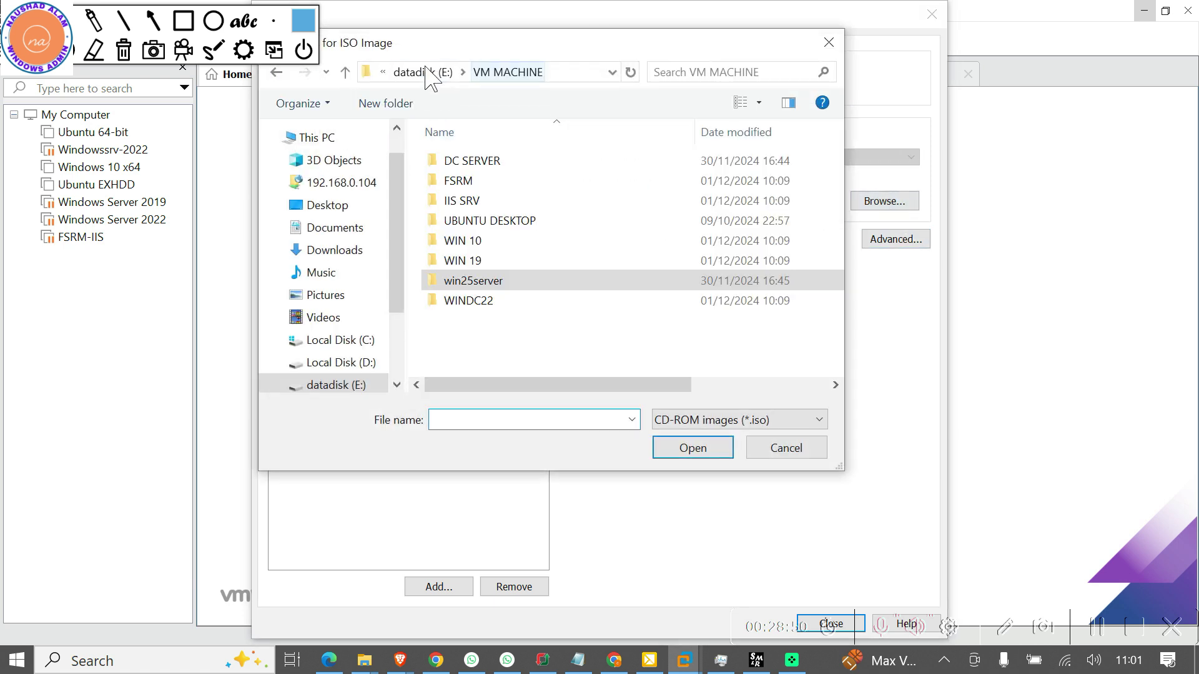
click(428, 72)
click(473, 223)
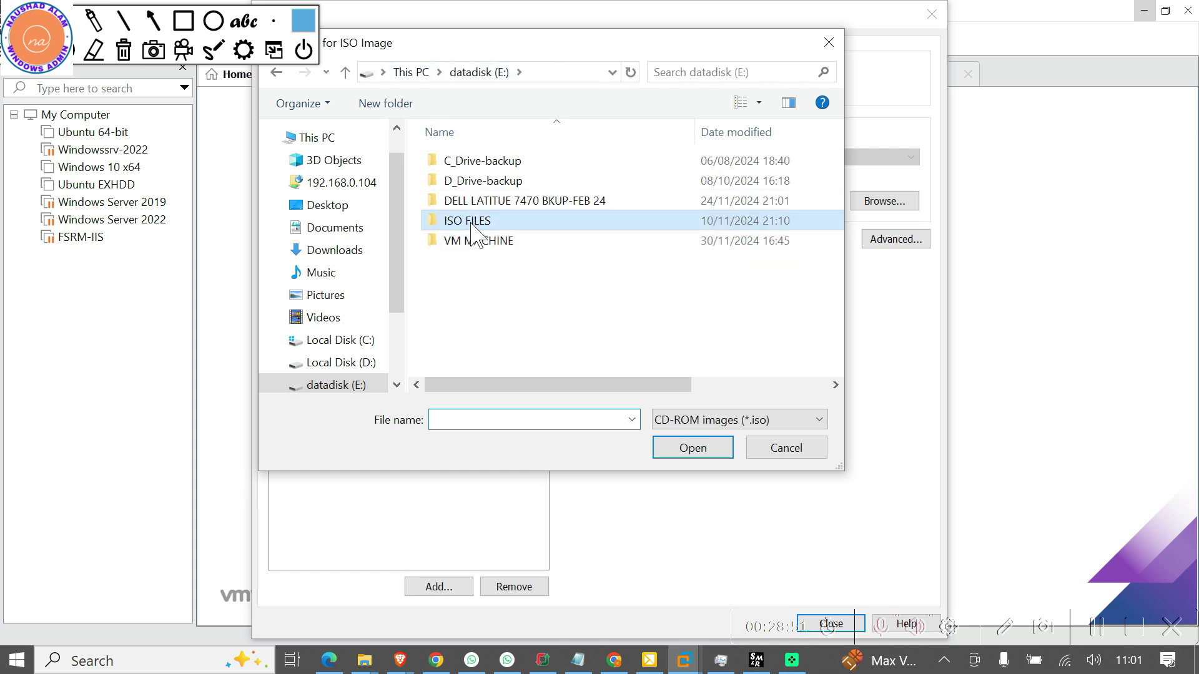
double_click(473, 223)
double_click(473, 281)
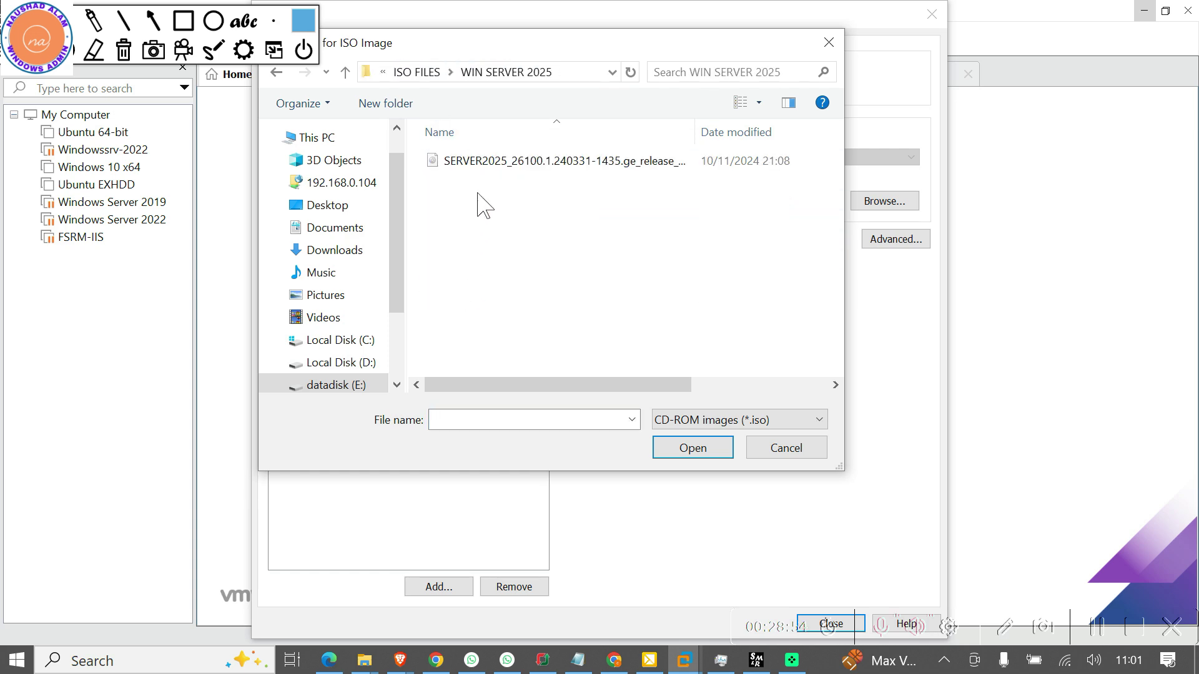
double_click(490, 164)
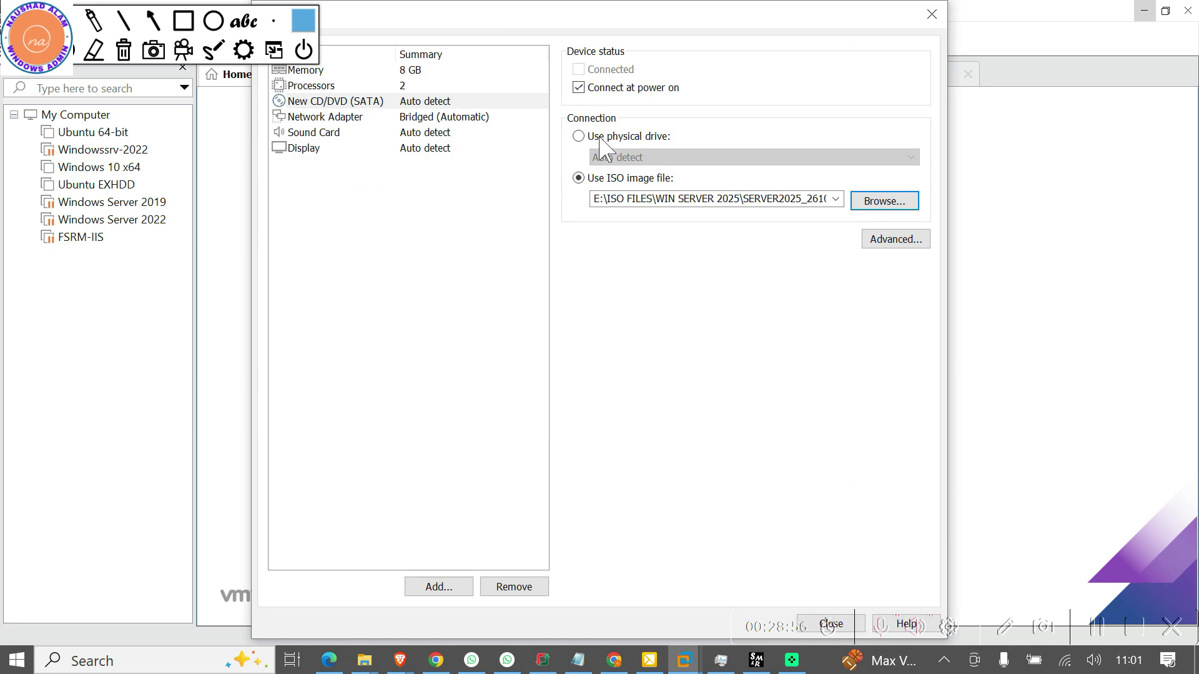
drag(589, 20, 451, 17)
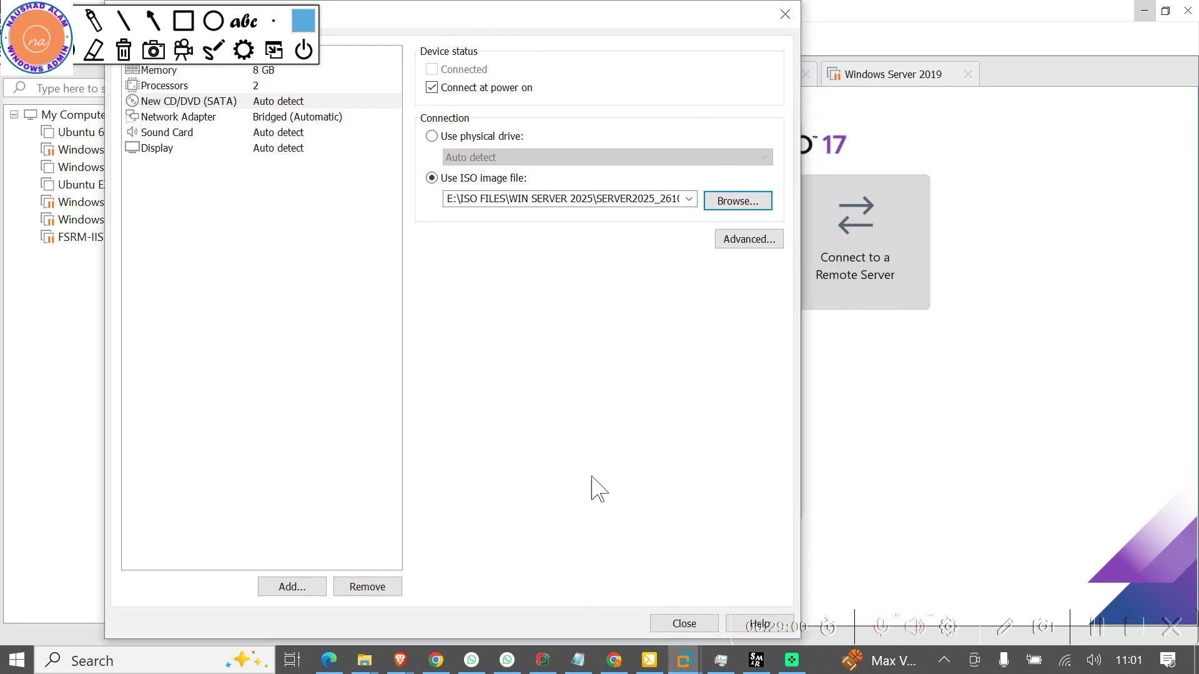
click(687, 621)
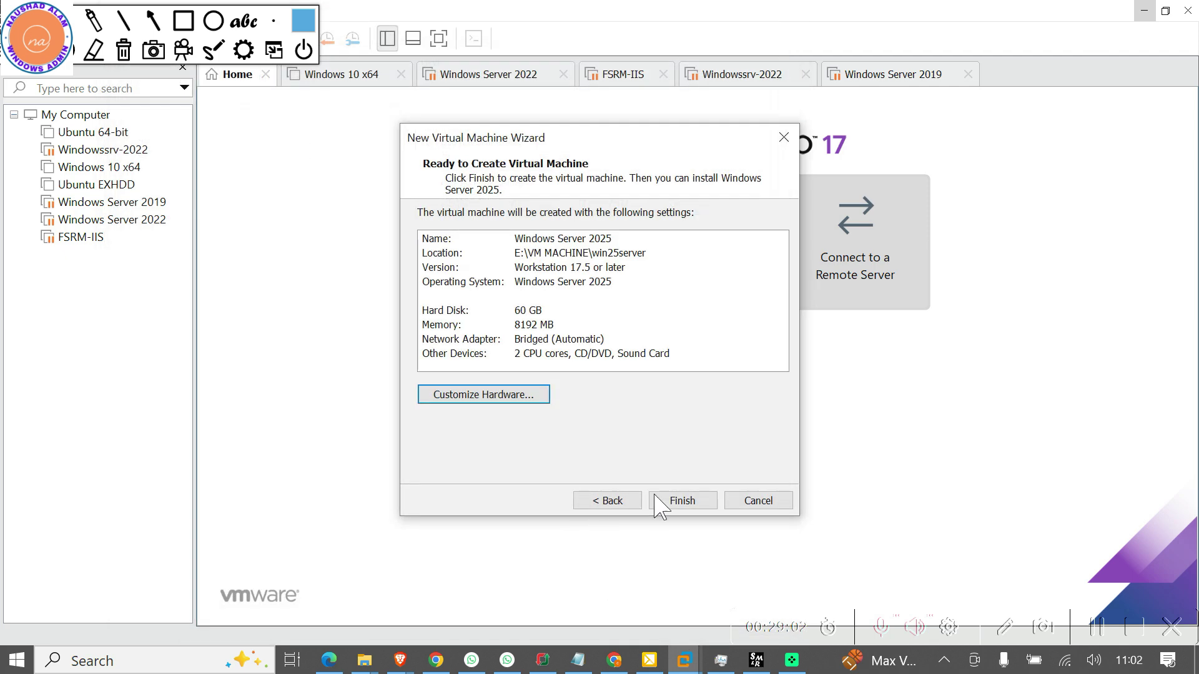
Finish the wizard to create the Windows Server 2025 VM with 8 GB memory and 2 processors
click(690, 500)
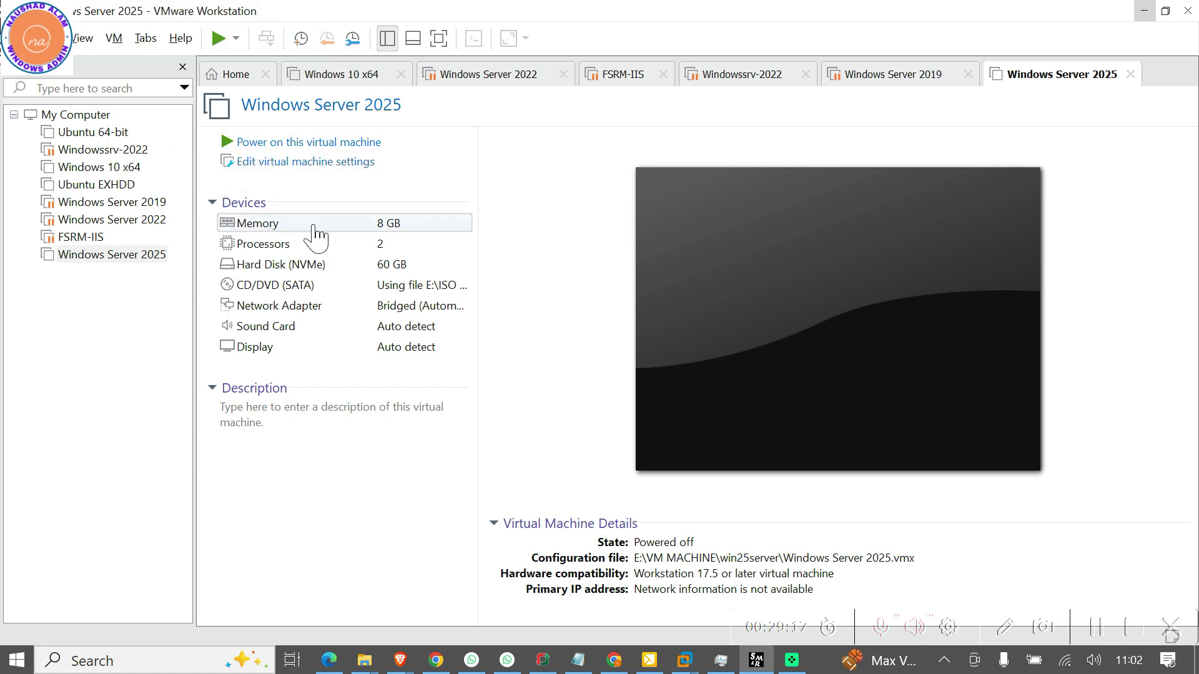
Power on the Windows Server 2025 VM and press a key in the console to boot from the ISO
click(321, 142)
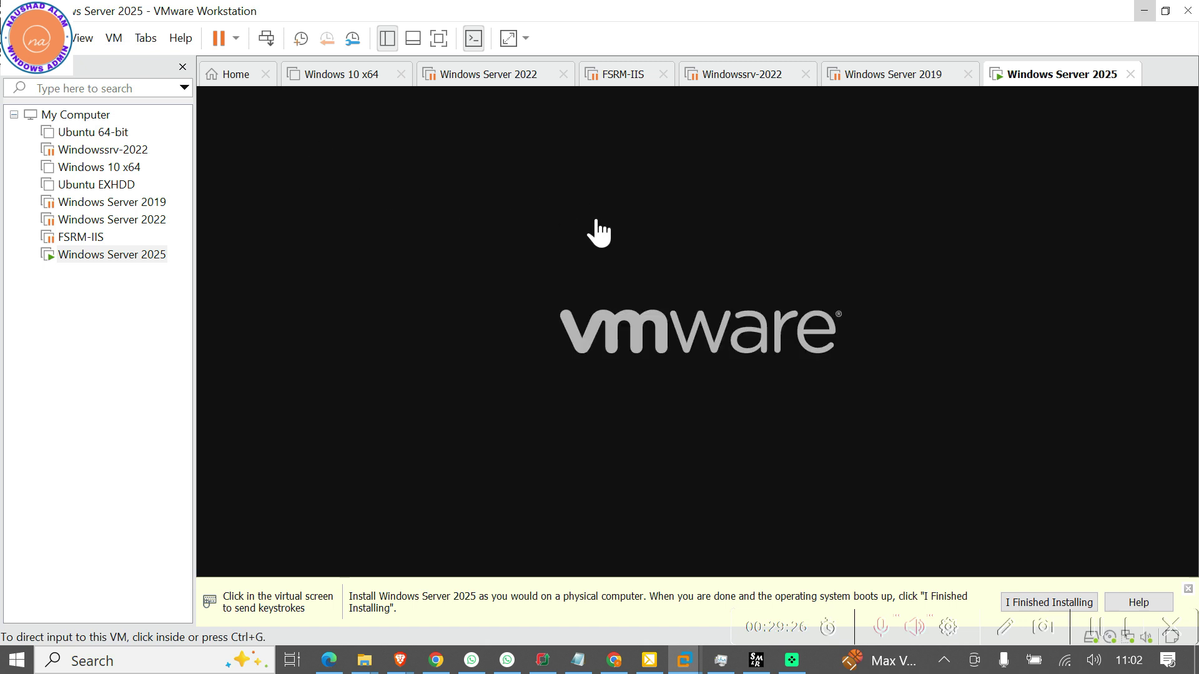
click(634, 283)
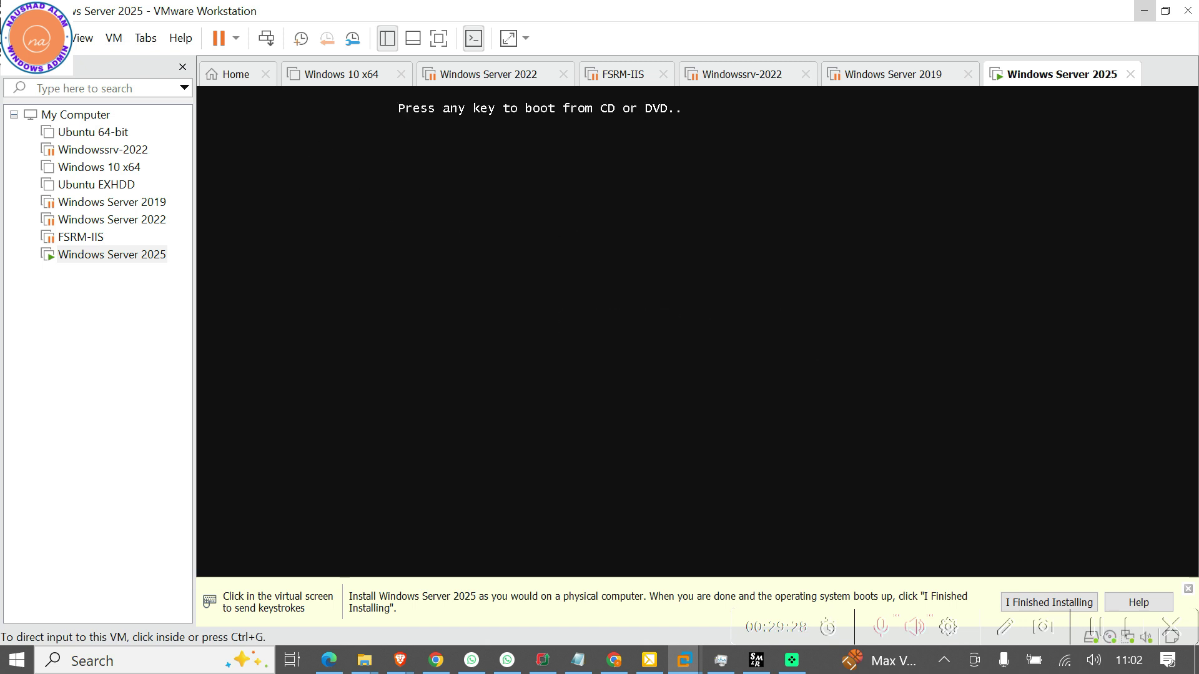
key(Return)
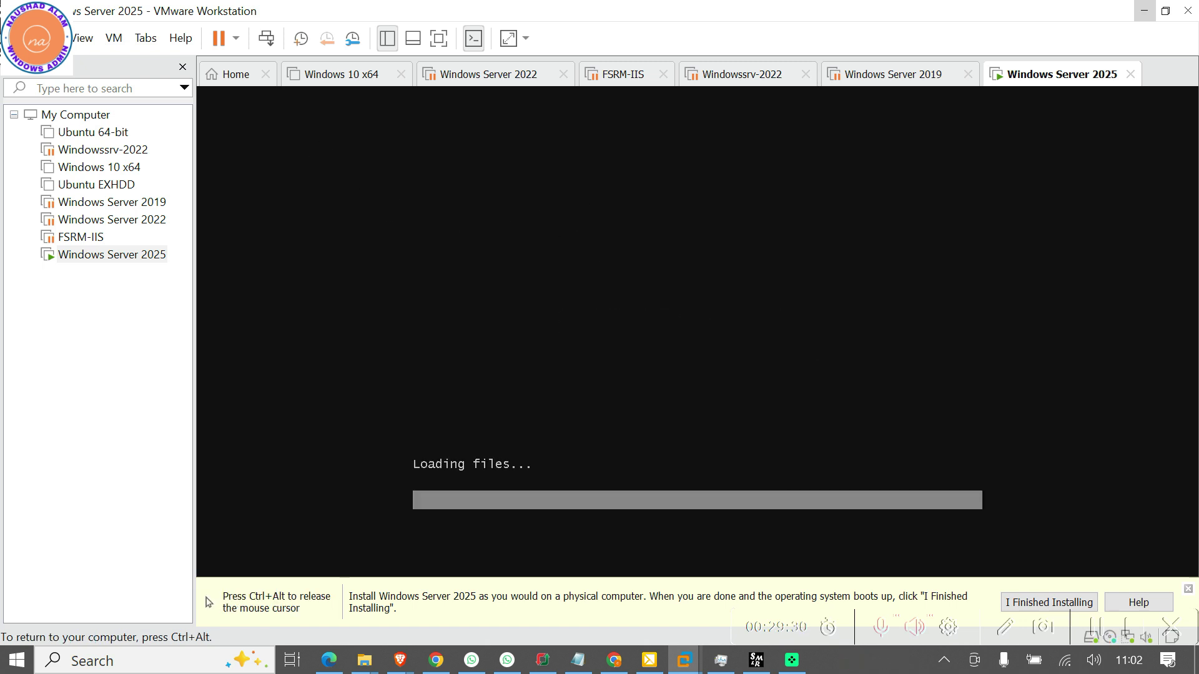
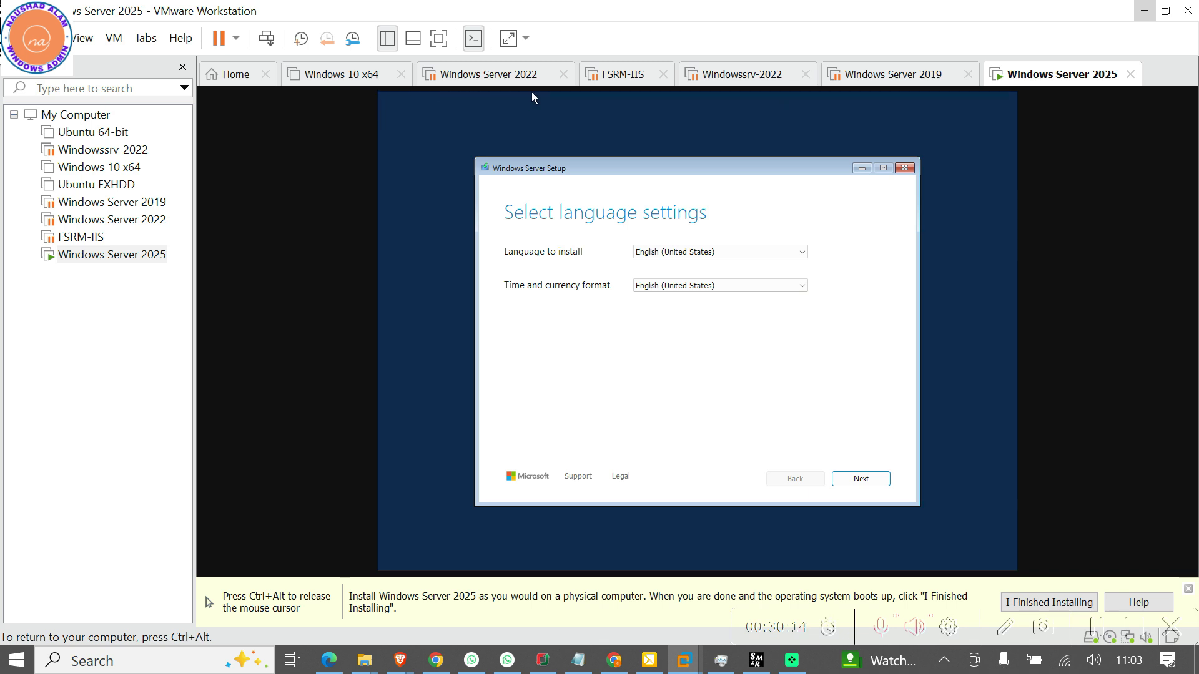
Switch the VM console to full screen and return input to the virtual machine
key(ctrl+alt)
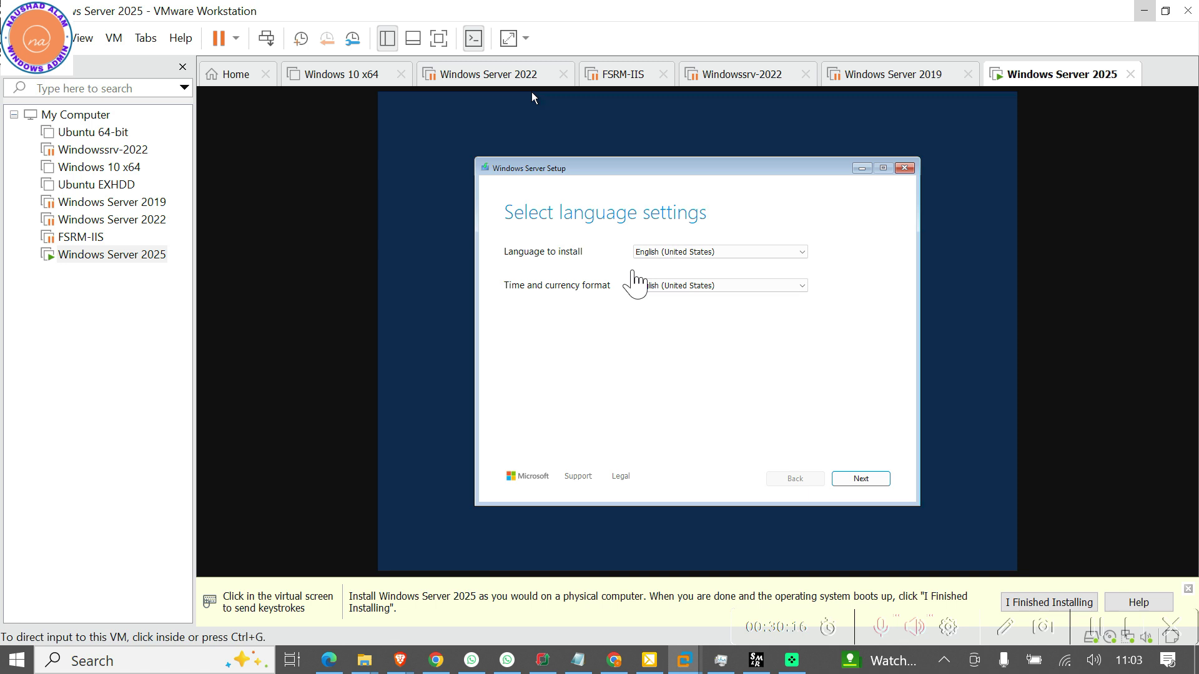
click(438, 38)
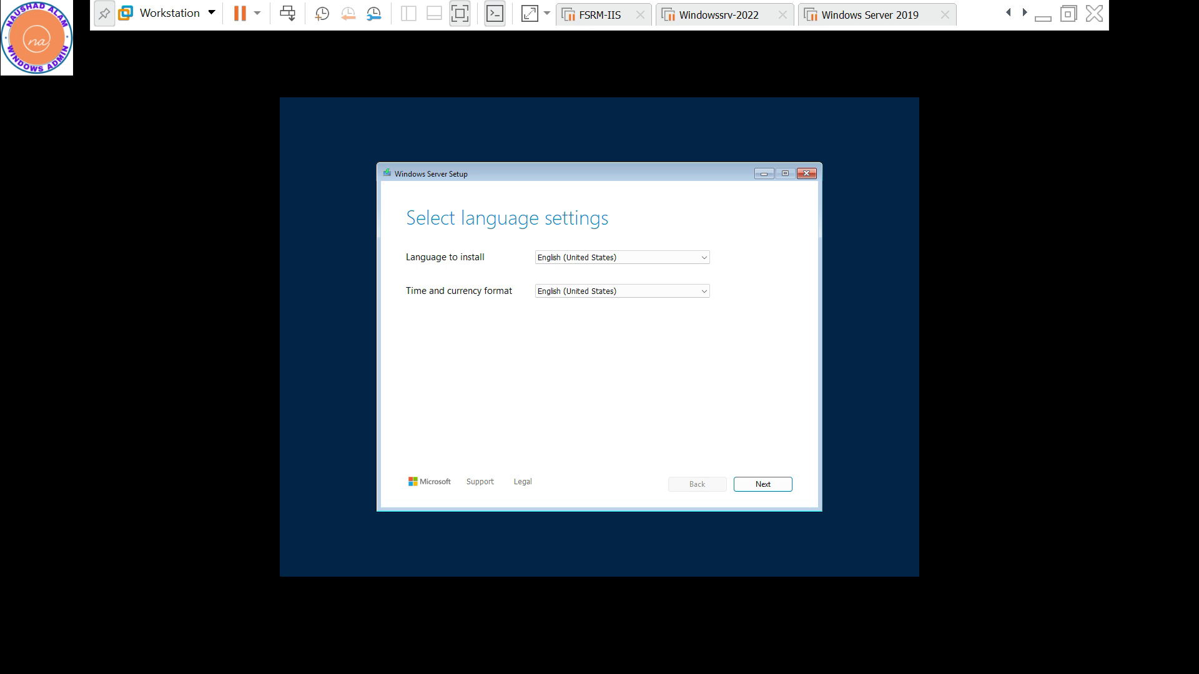
key(ctrl+alt)
click(583, 297)
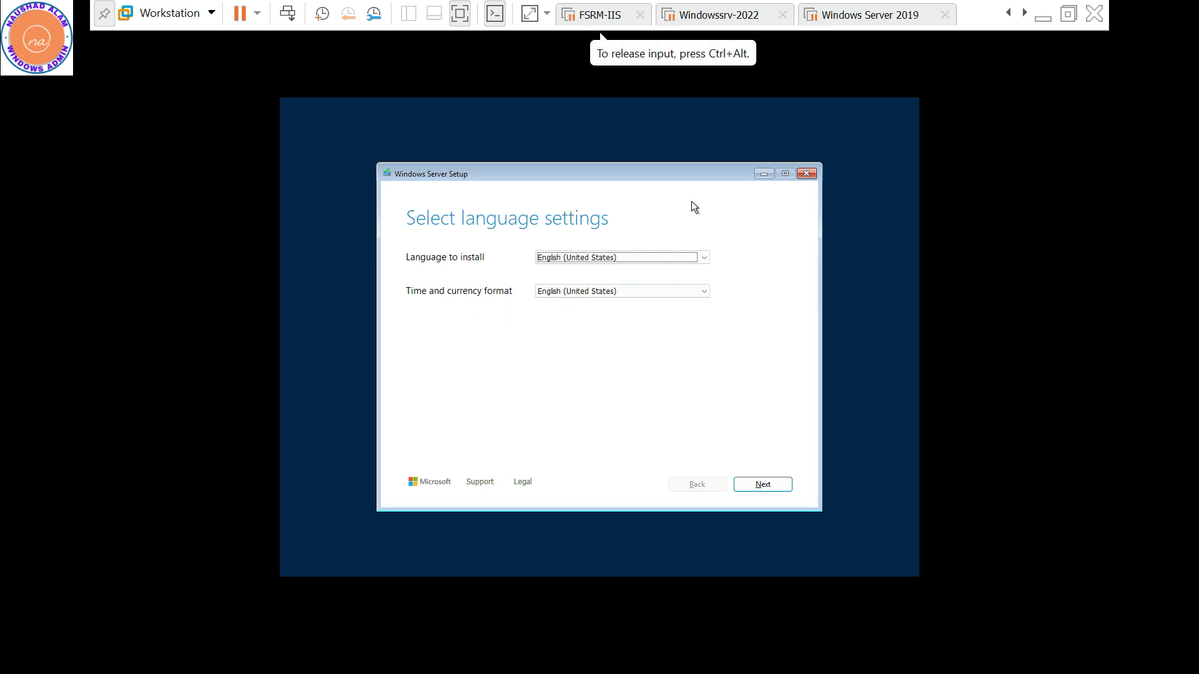
Choose English (India) as setup's time and currency format and continue to keyboard settings
click(676, 292)
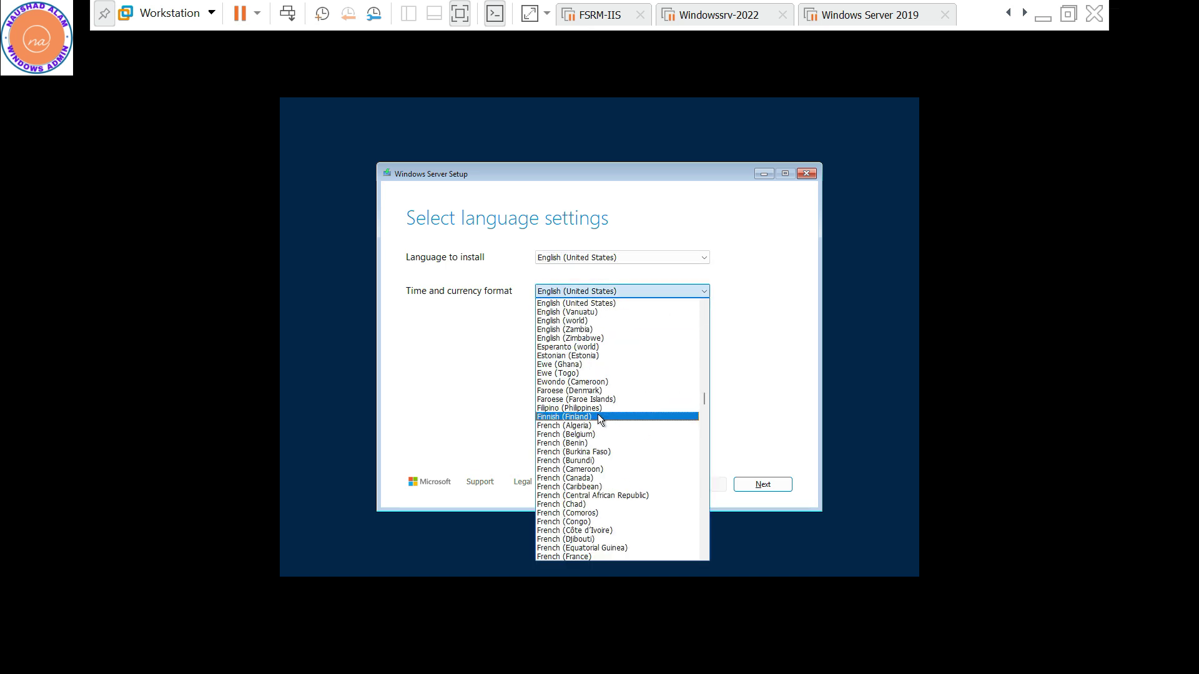
scroll(599, 418, up, 6)
scroll(598, 418, up, 5)
scroll(598, 419, up, 5)
scroll(598, 419, up, 4)
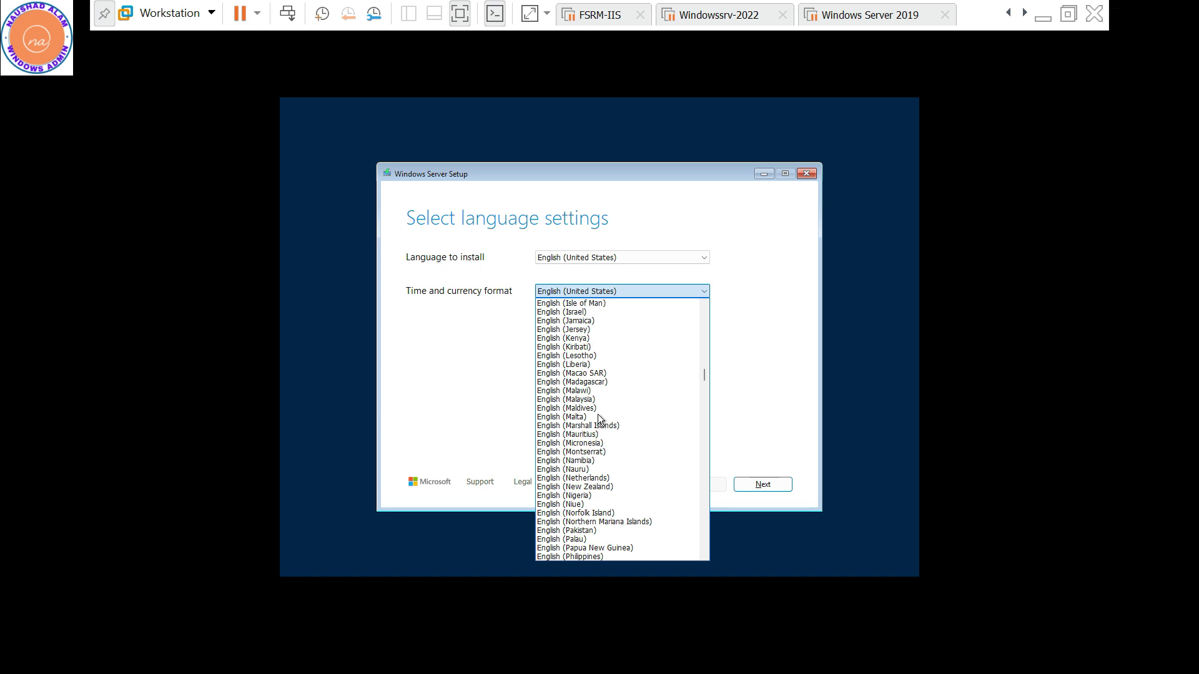
scroll(598, 414, up, 2)
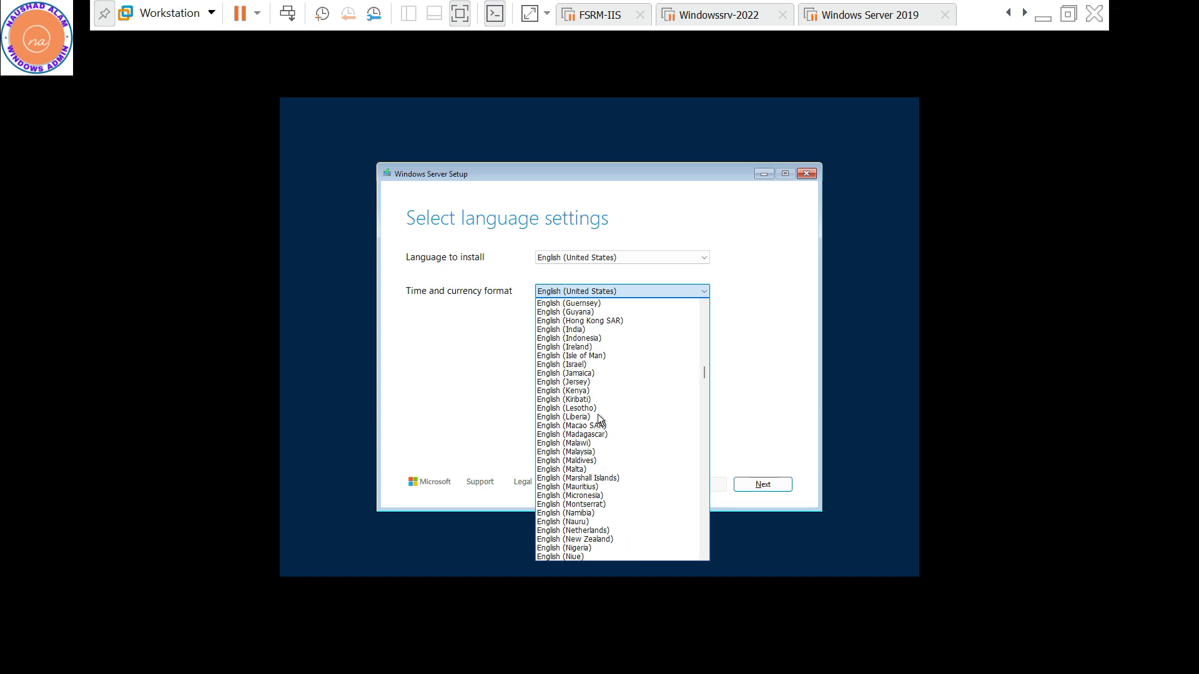
click(578, 330)
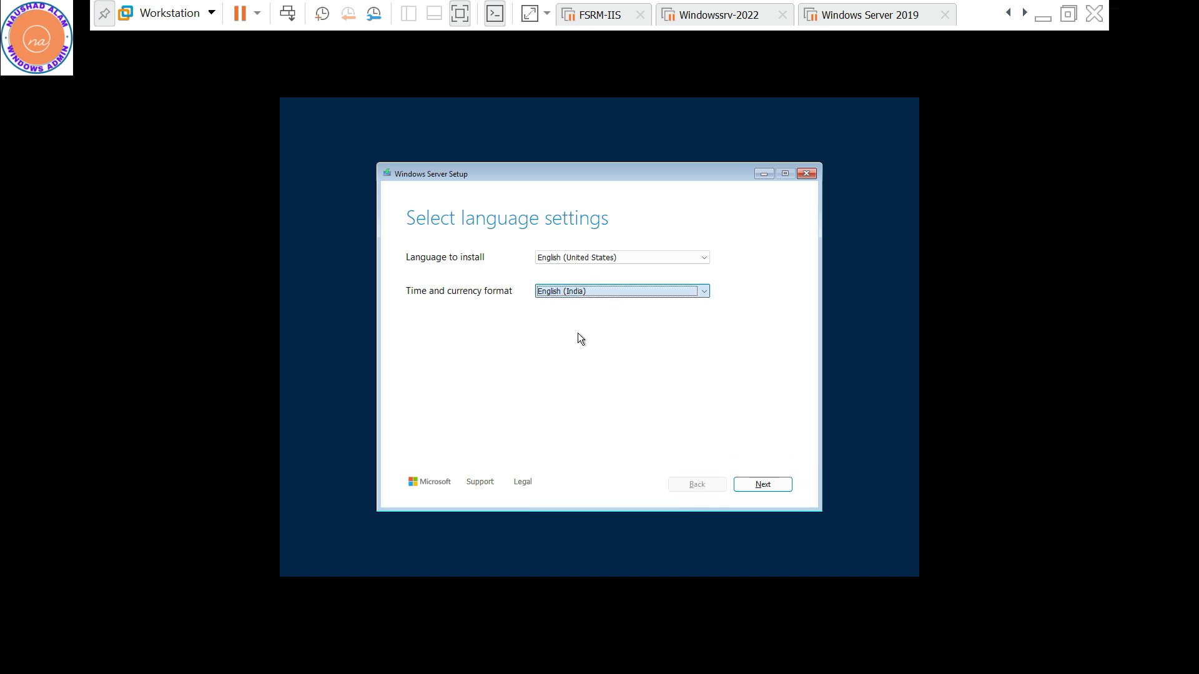
click(753, 481)
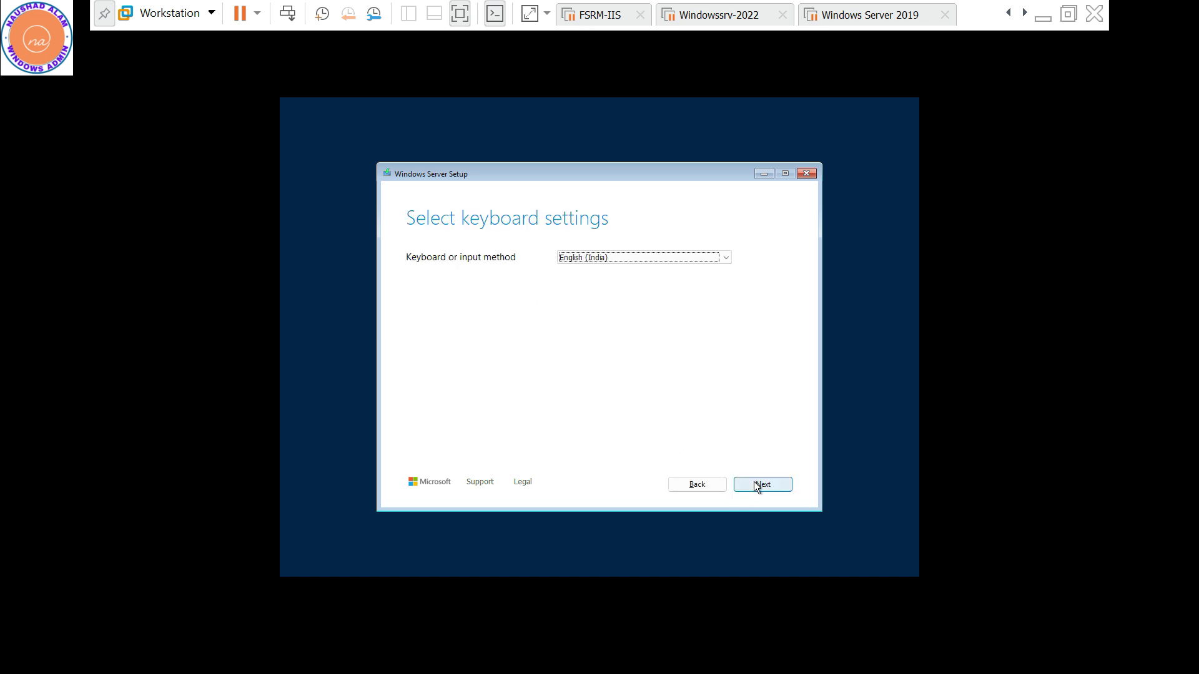
Keep the English (India) keyboard, choose Install Windows Server, and agree everything will be deleted
click(754, 482)
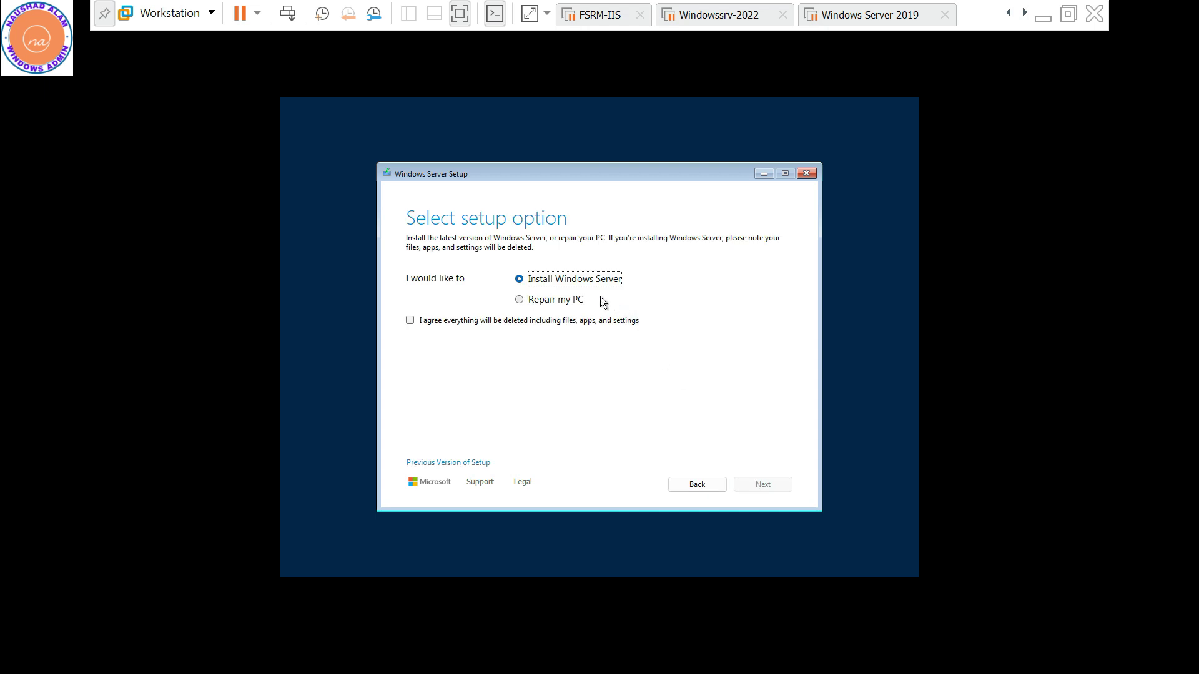
click(412, 322)
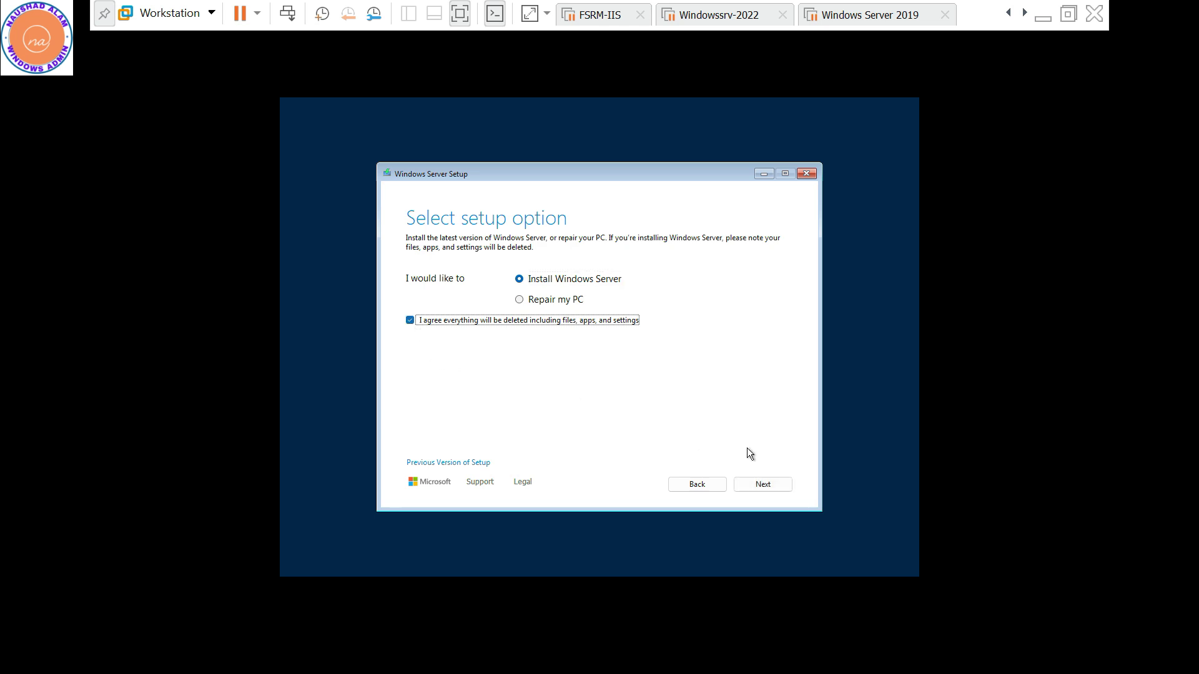
click(762, 482)
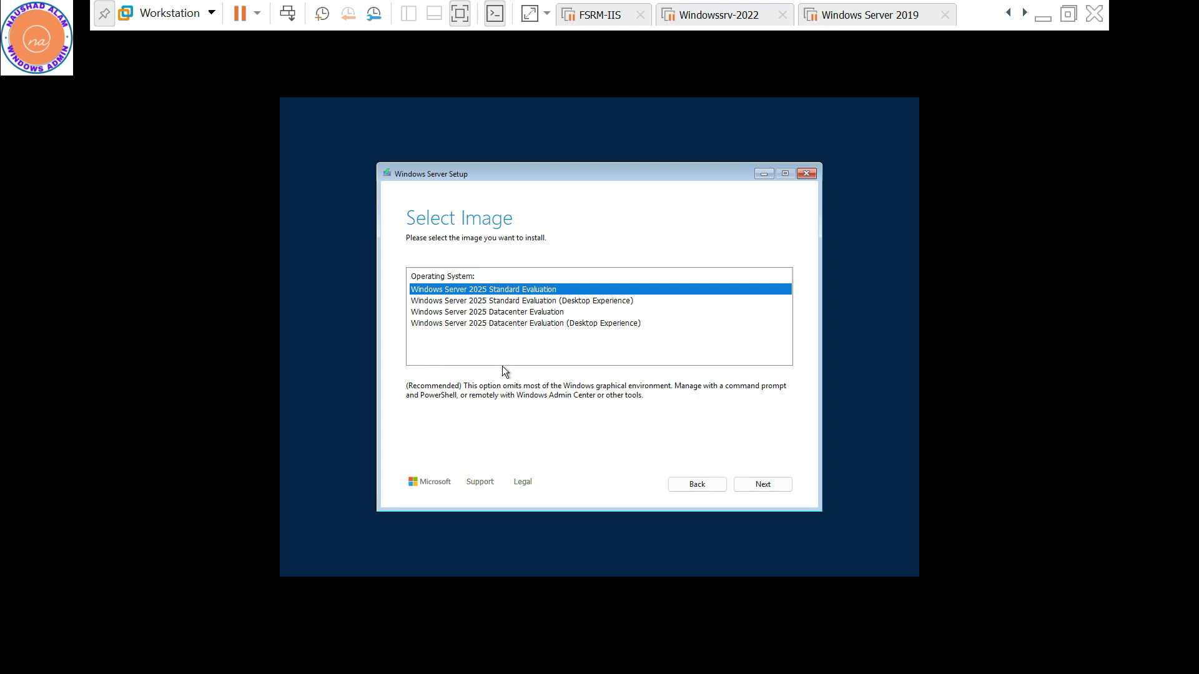
Select the Windows Server 2025 Datacenter Evaluation (Desktop Experience) image and continue
click(500, 325)
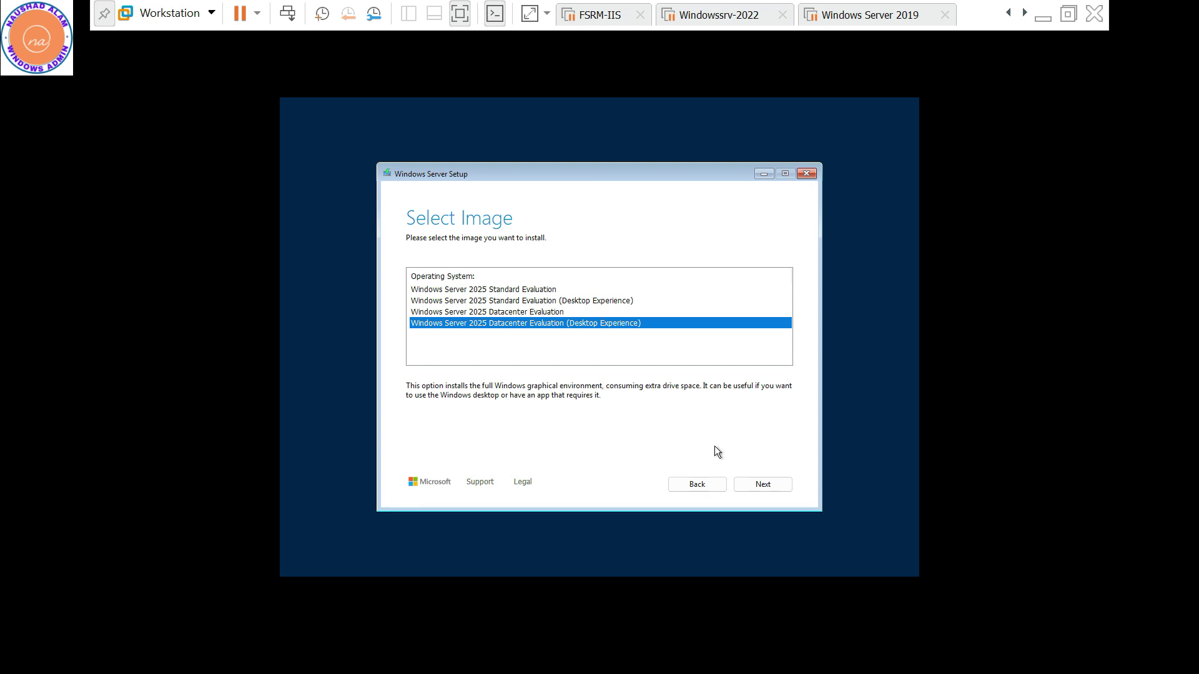
click(762, 485)
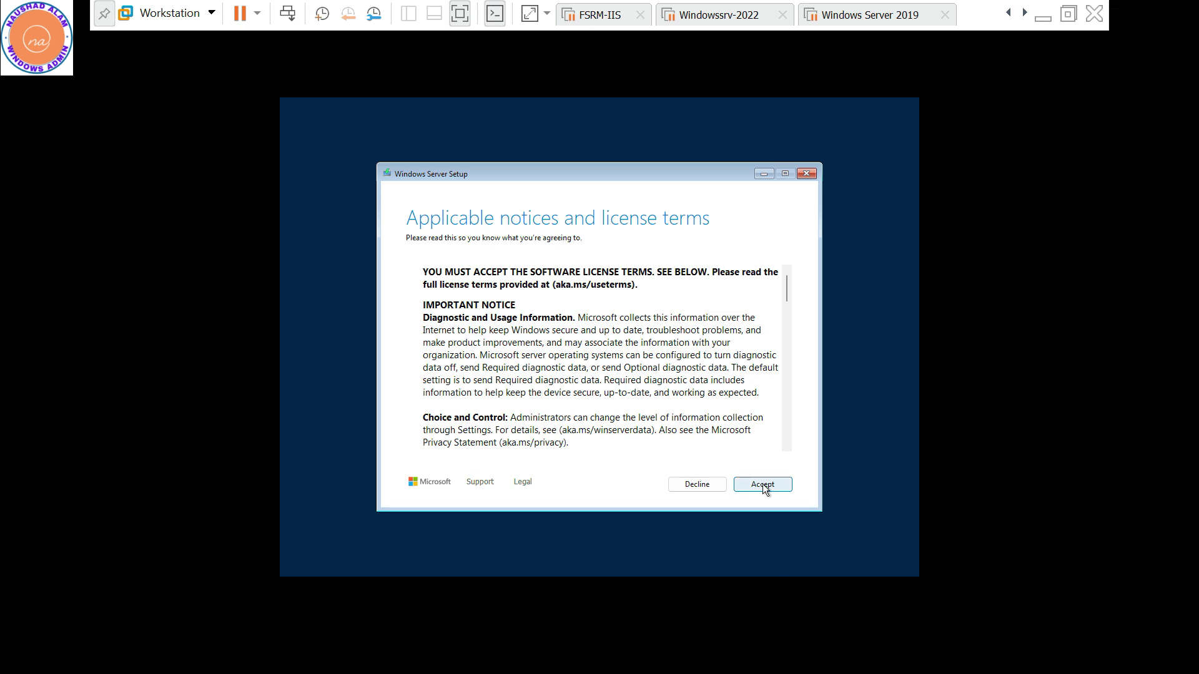
Accept the Windows Server 2025 license terms
click(763, 485)
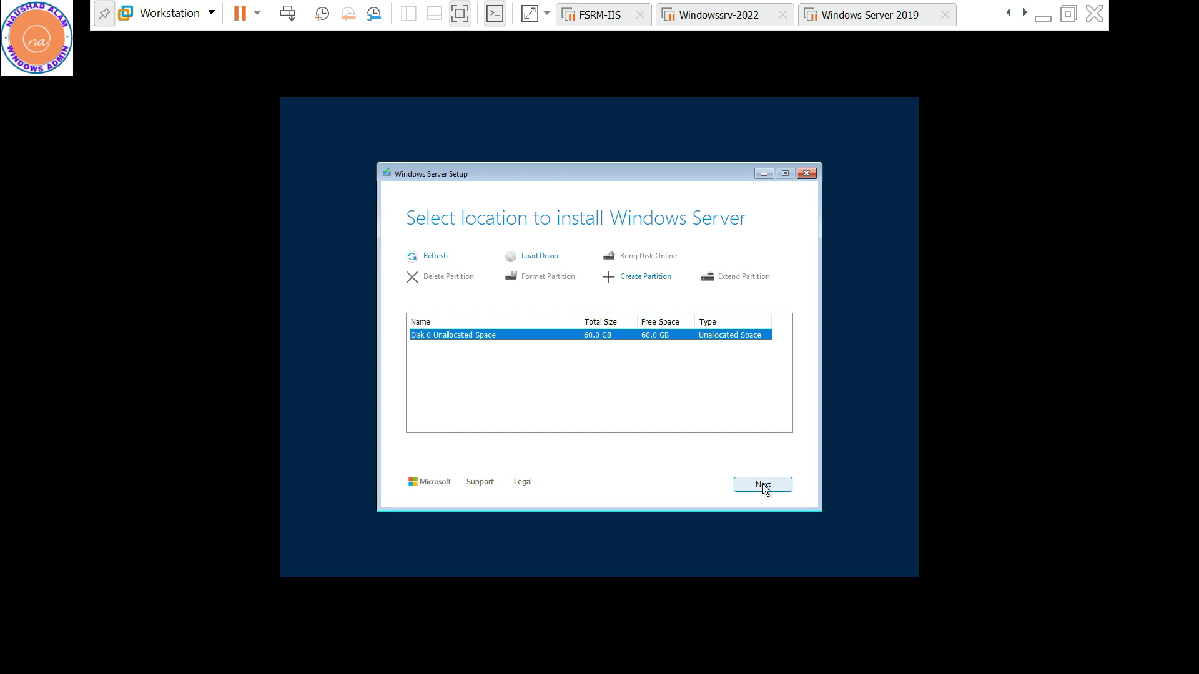
Install onto Disk 0's 60 GB unallocated space and start the installation
click(762, 485)
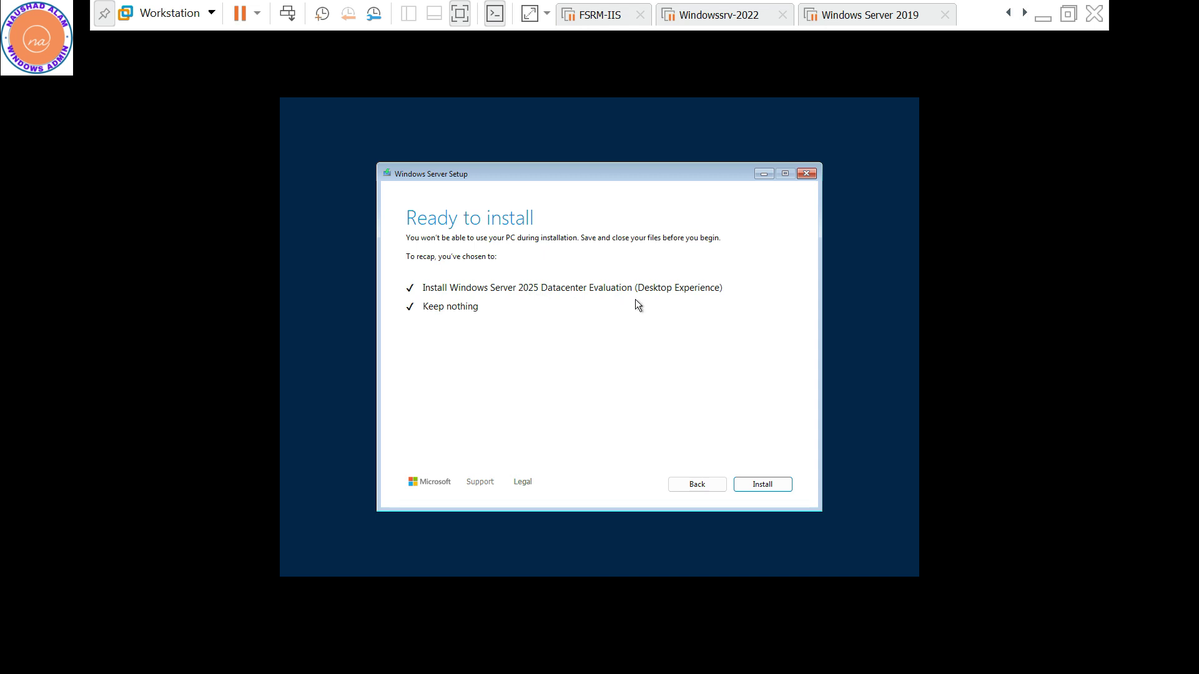
click(767, 484)
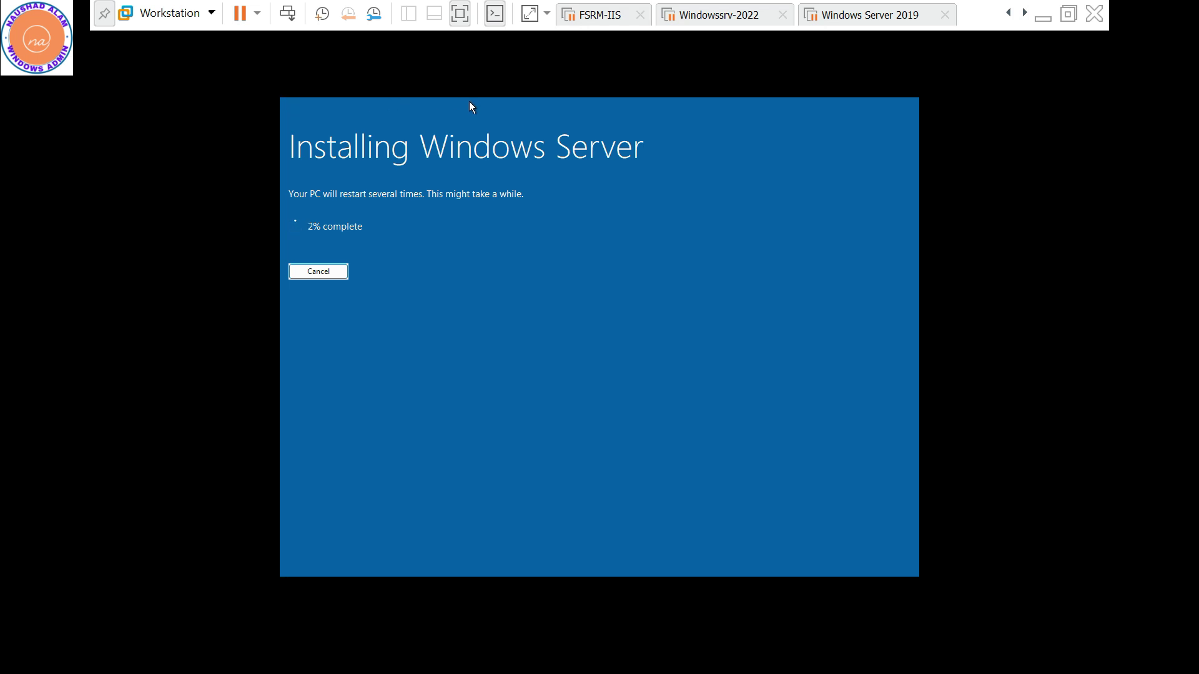
Release input and exit full screen while Windows Server finishes installing
key(ctrl+alt)
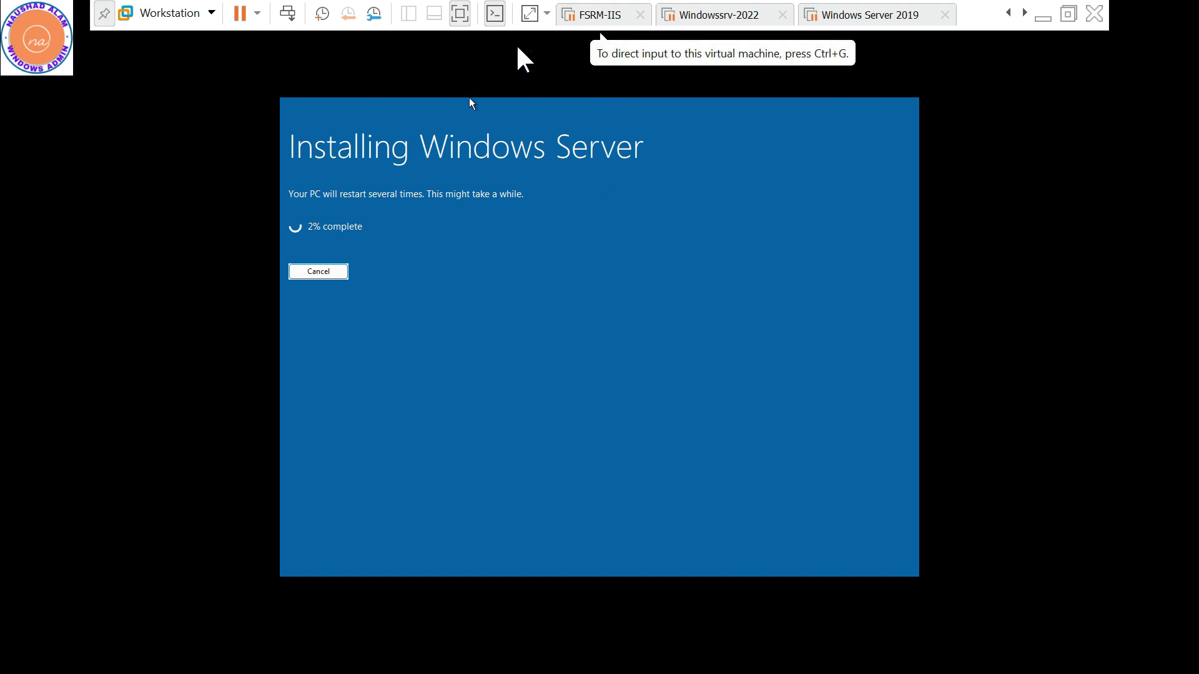
click(460, 13)
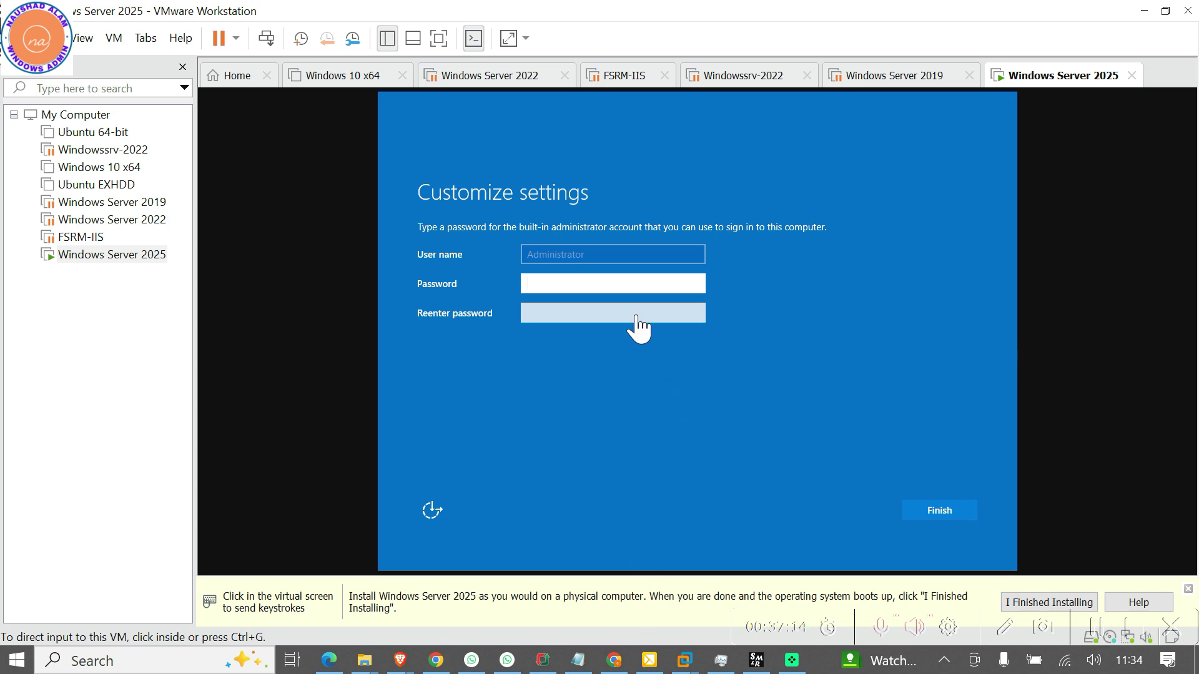
Enter and confirm the Administrator password, then finish the custom settings
click(593, 289)
text(****)
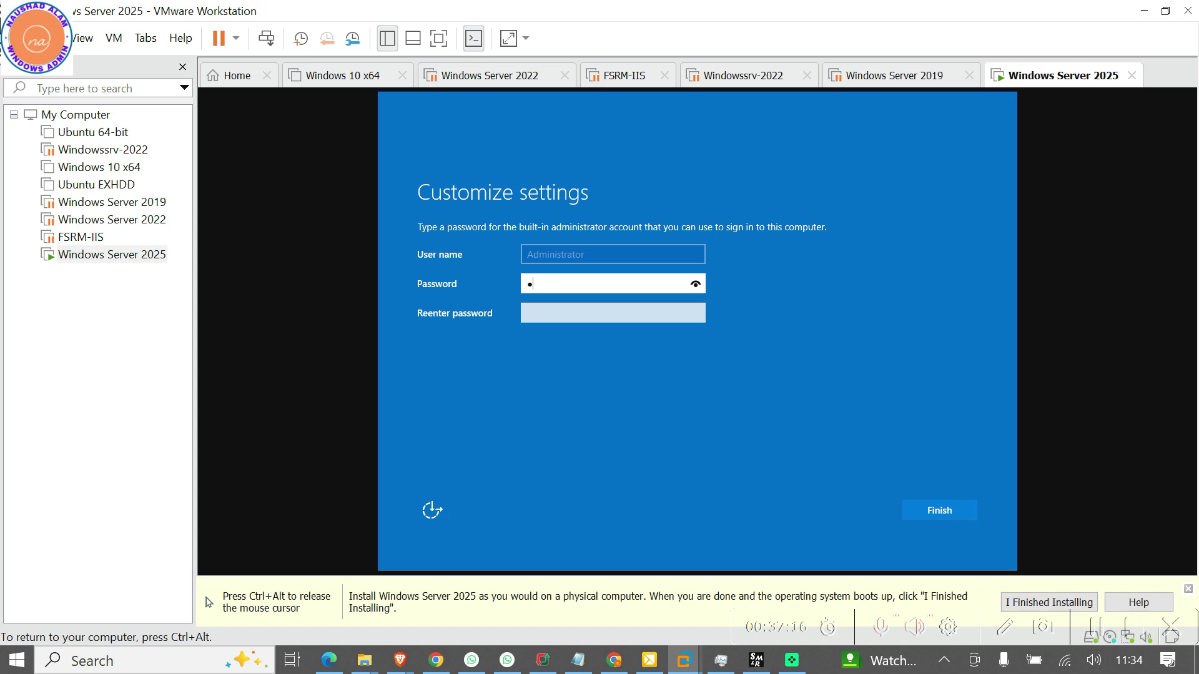
text(*****)
key(Tab)
text(*********)
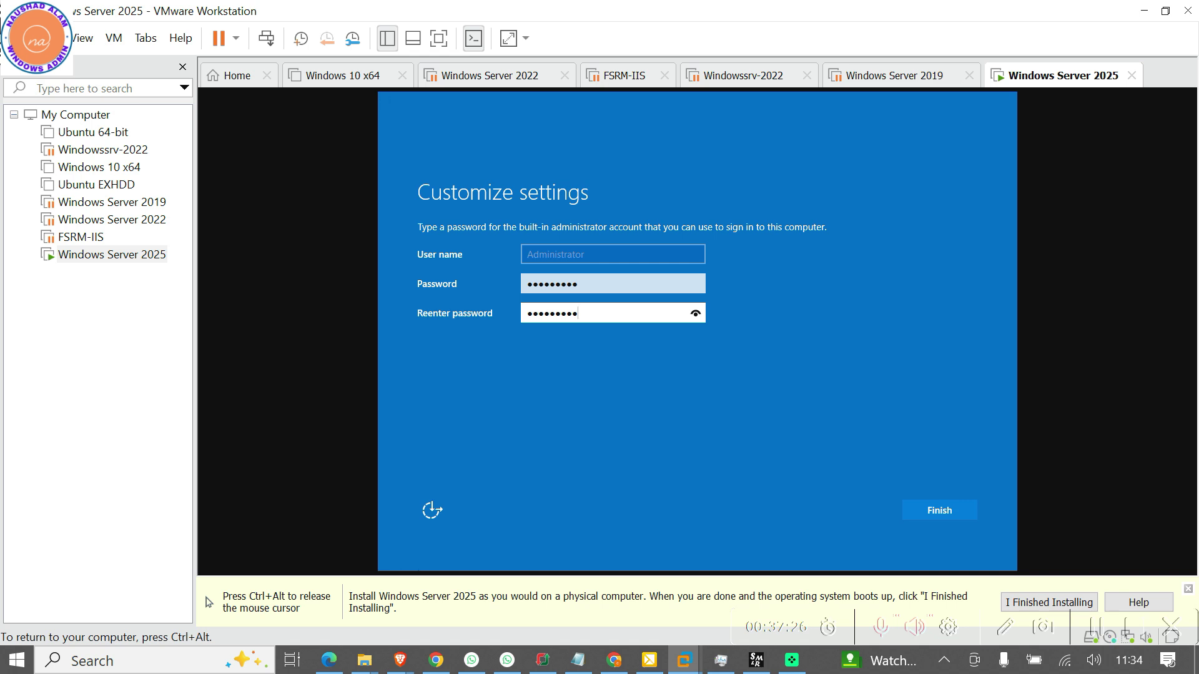
click(931, 515)
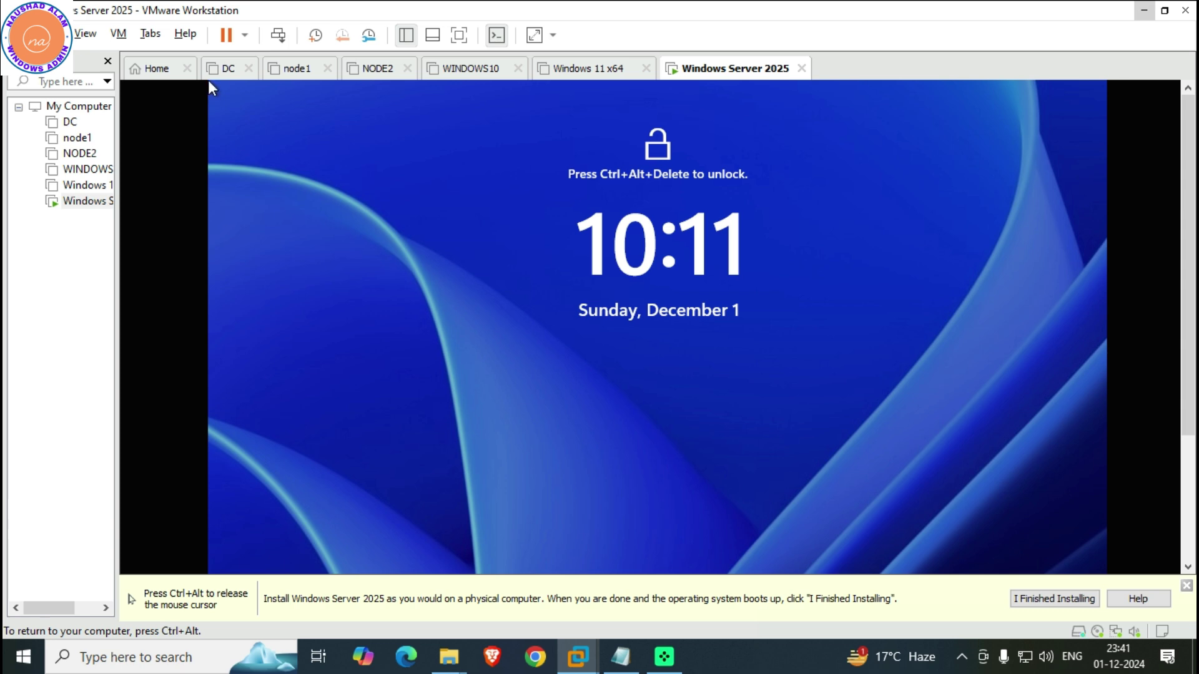
Send Ctrl+Alt+Del to the VM and sign in as Administrator with the account password
key(ctrl+alt)
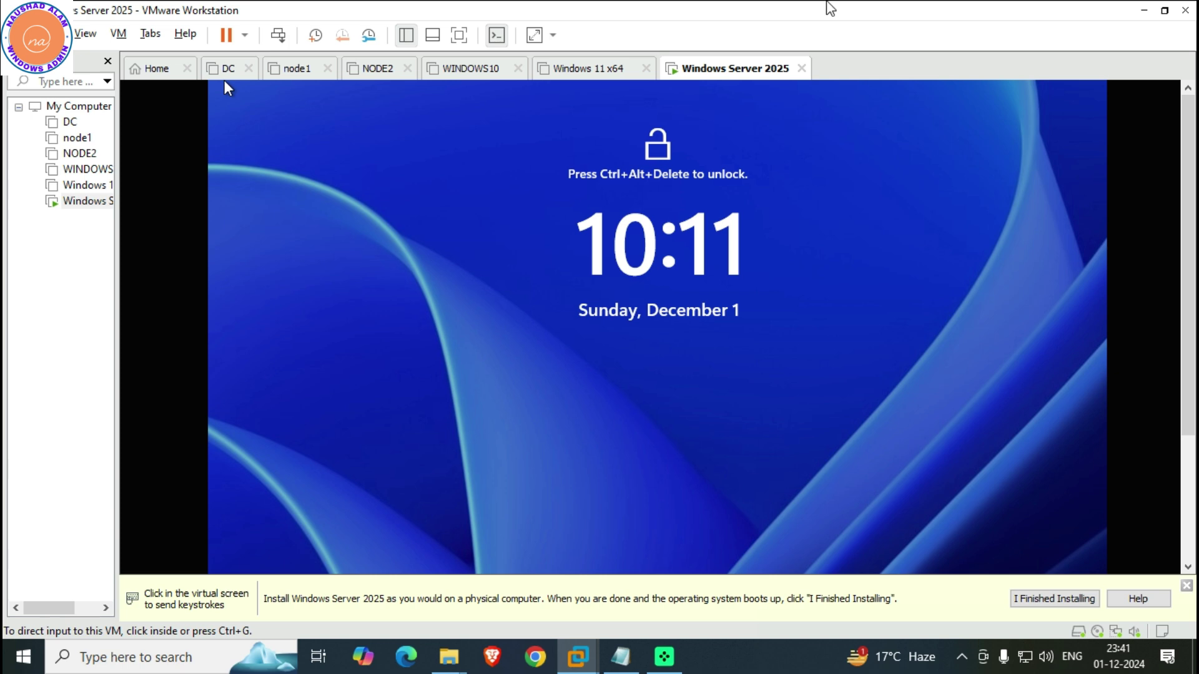
click(289, 39)
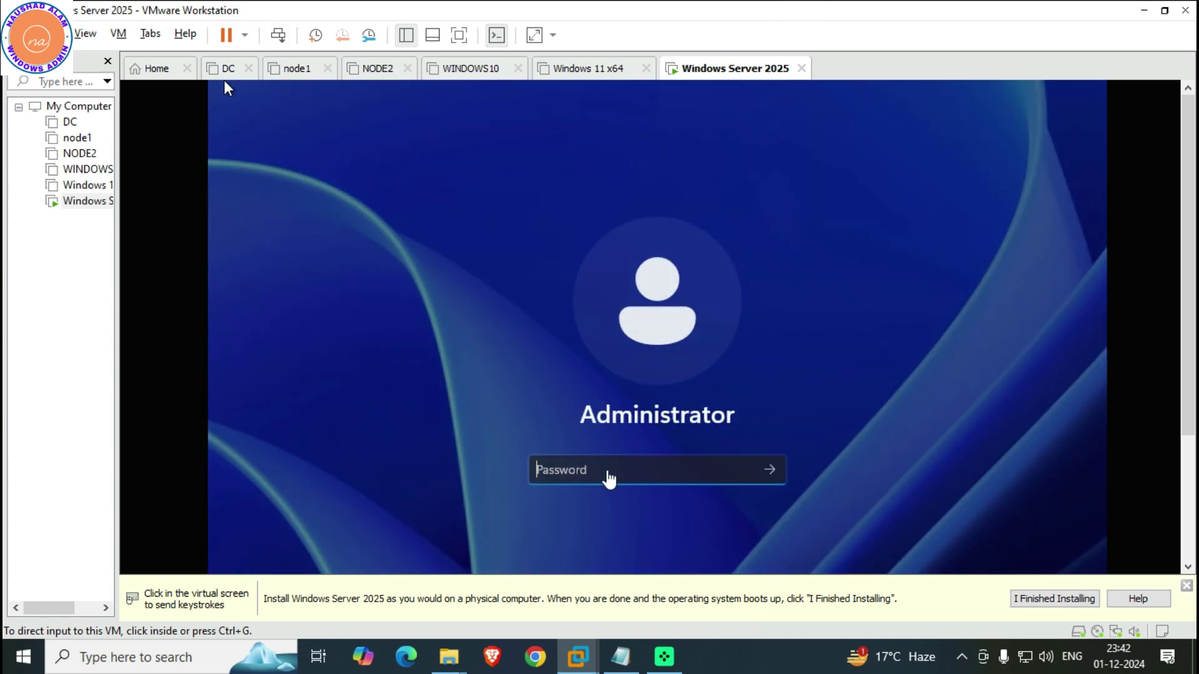
click(608, 479)
text(P@ss)
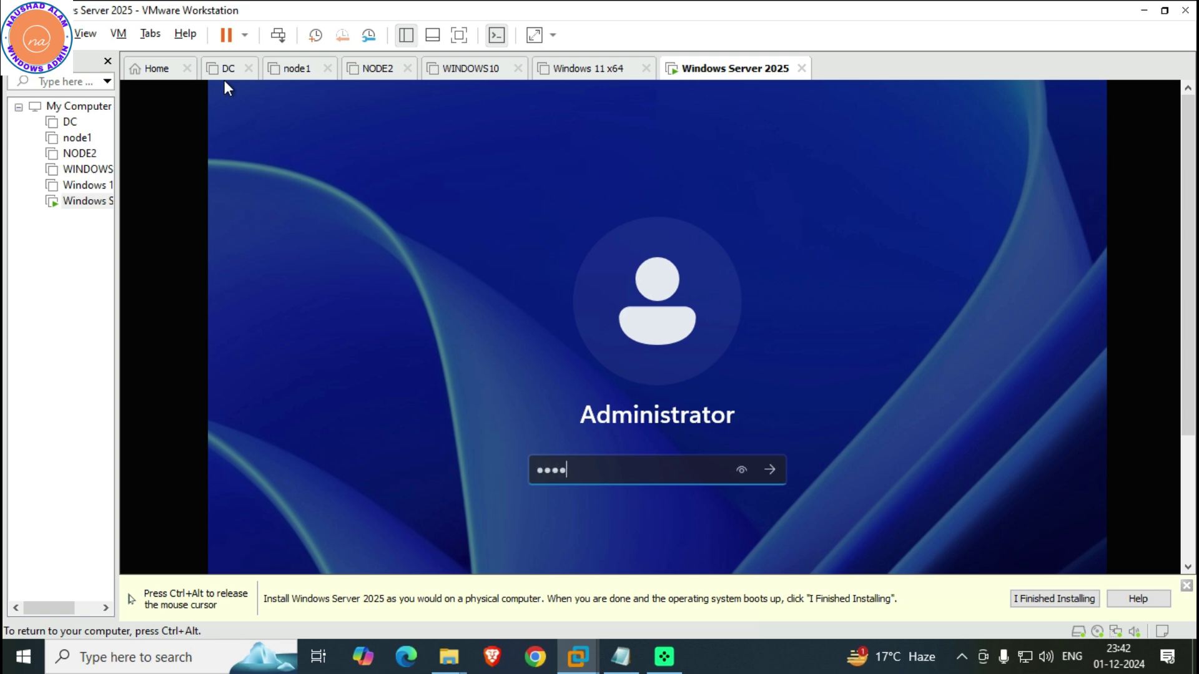
text(w0rd)
key(Return)
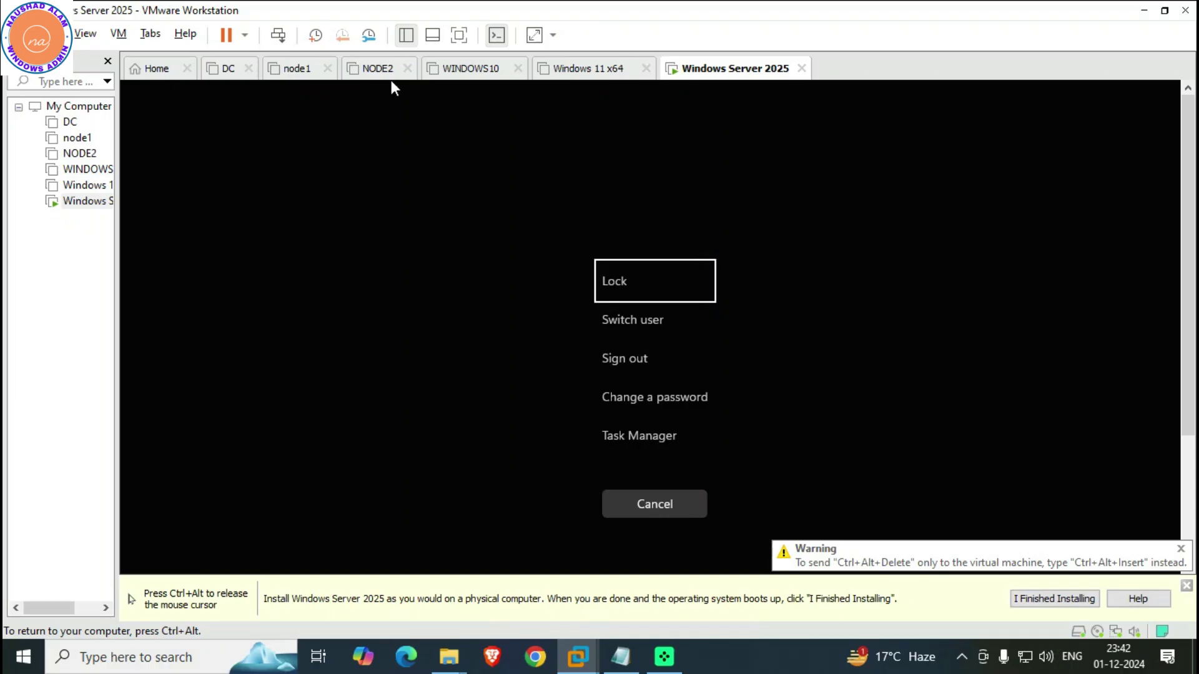
click(630, 505)
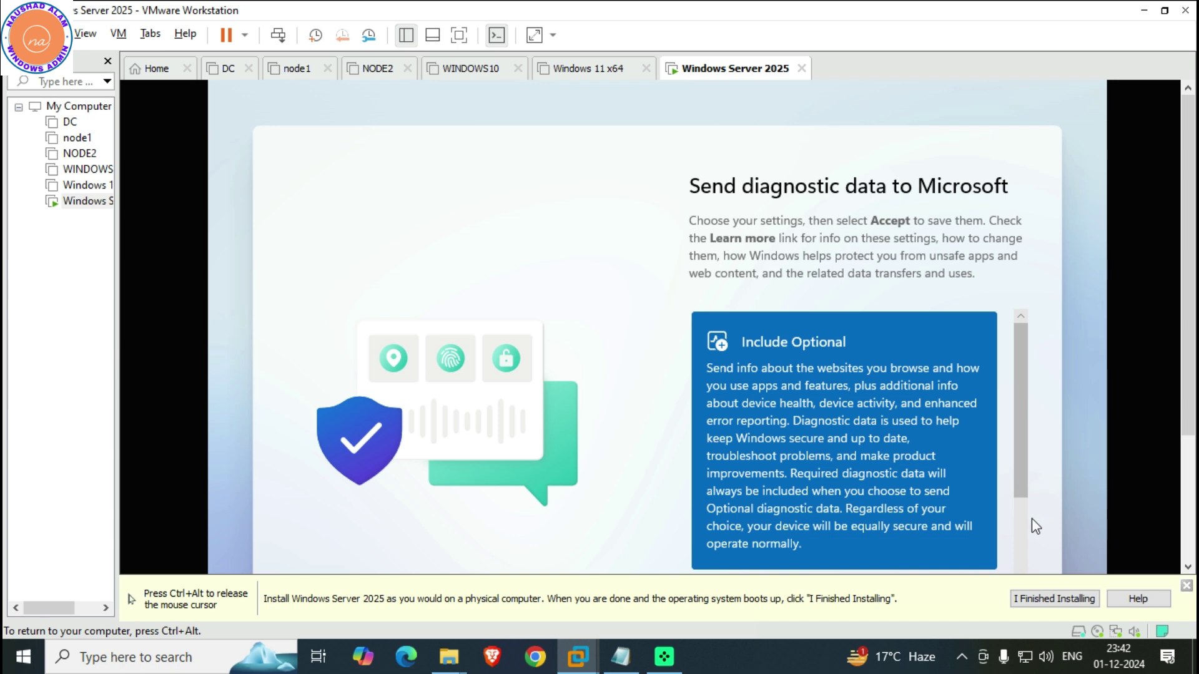
Review the diagnostic data options and switch the VM to full screen
scroll(1028, 540, down, 3)
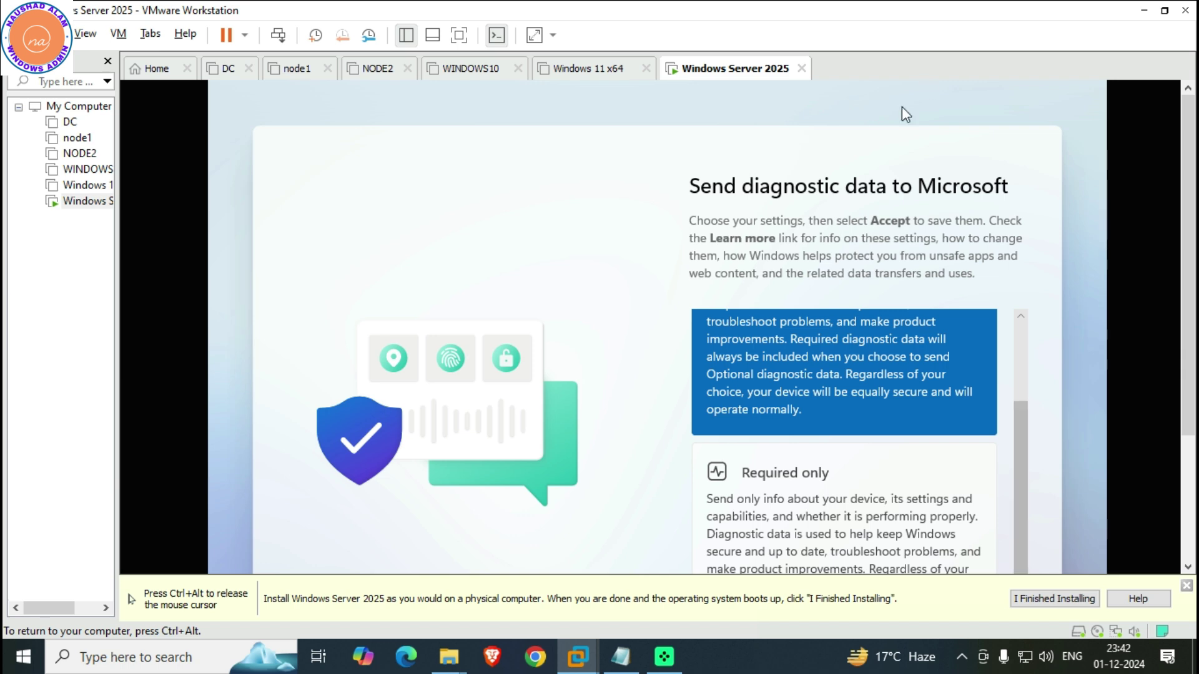
scroll(795, 534, down, 1)
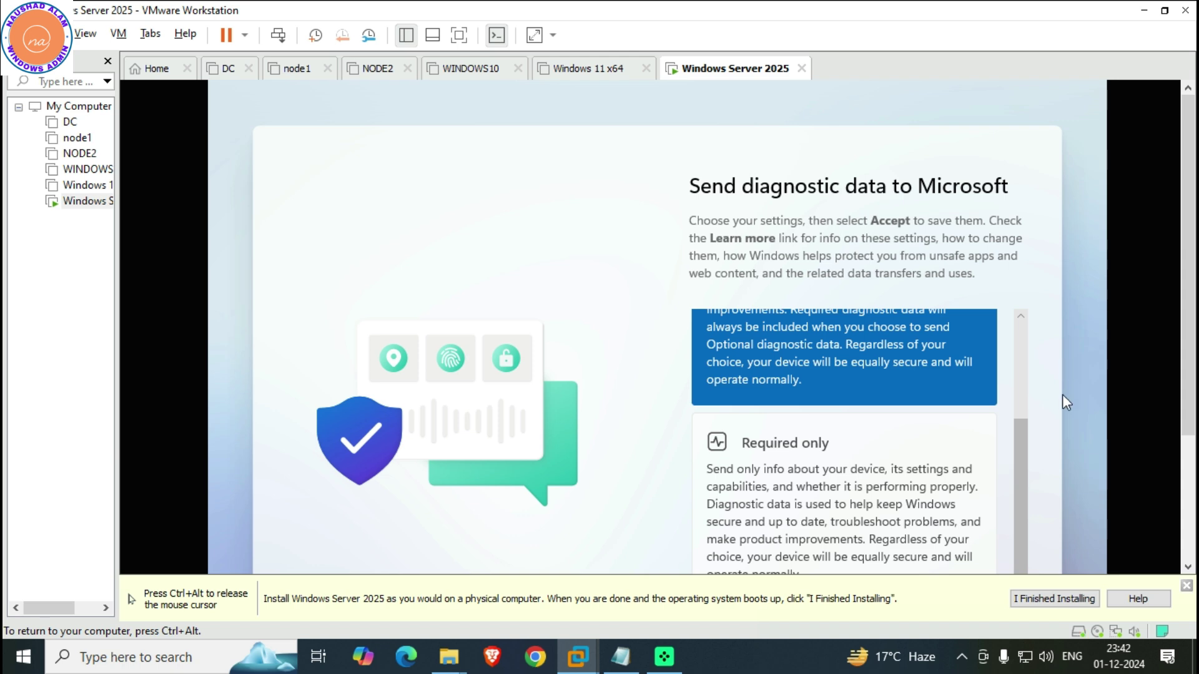
key(ctrl+alt)
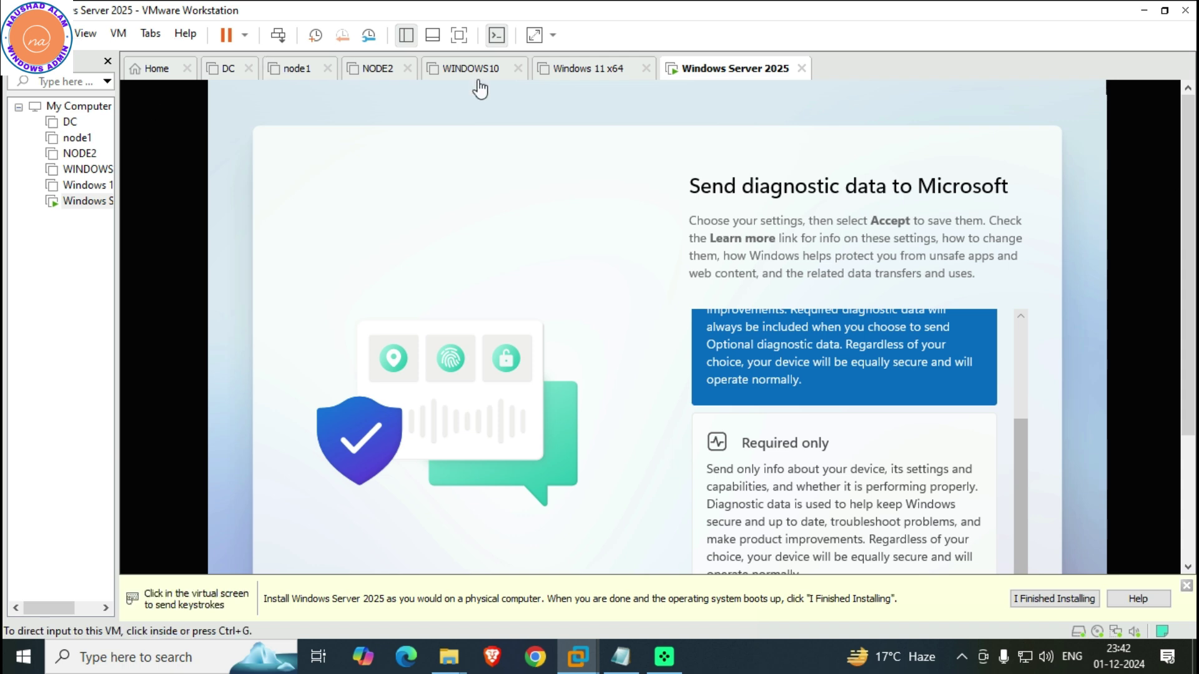
click(459, 35)
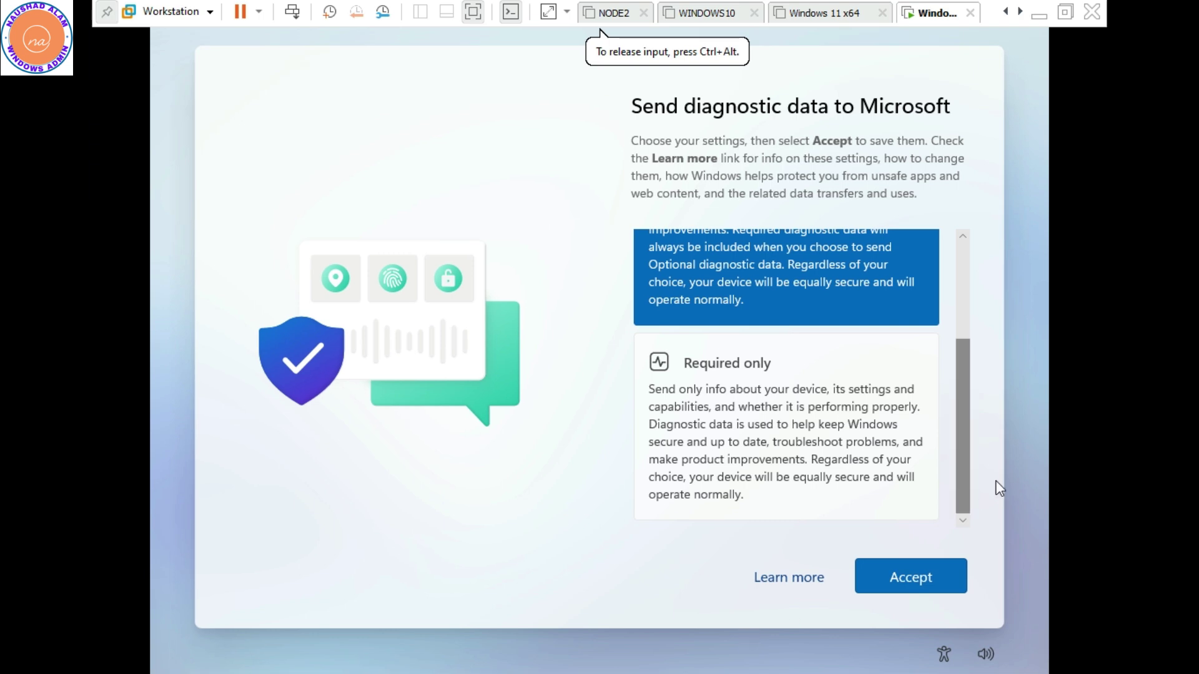
Accept diagnostic settings, permanently dismiss the Windows Admin Center prompt, and open Local Server
click(932, 573)
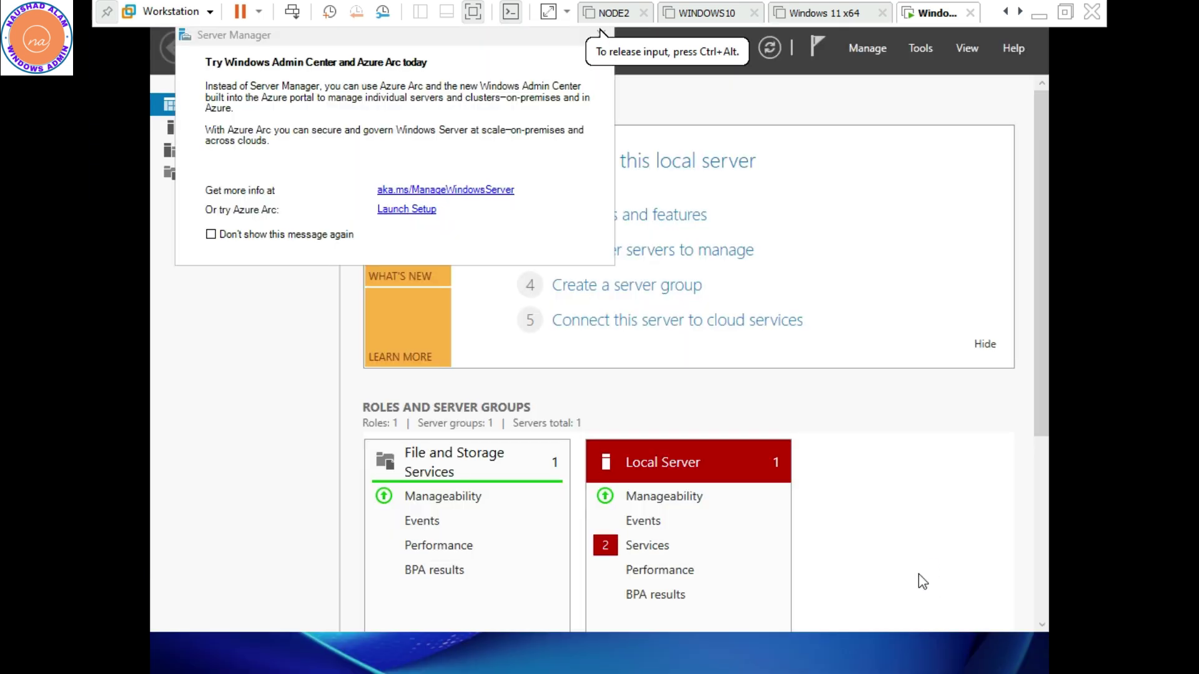
click(282, 234)
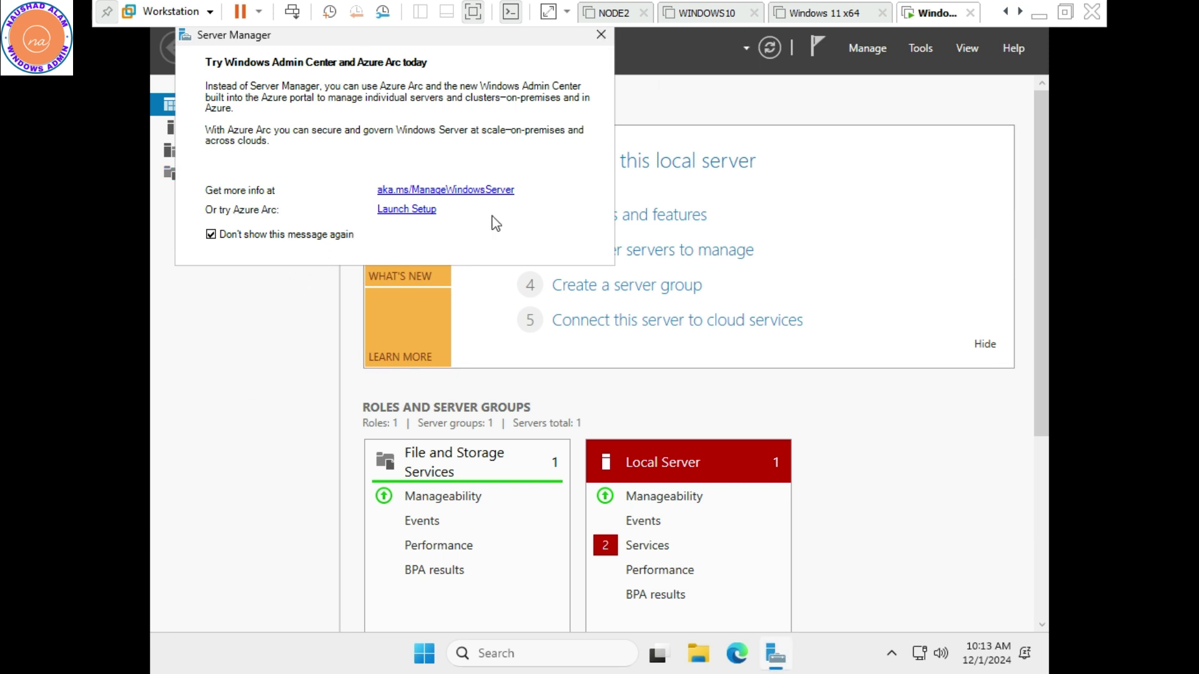
click(600, 39)
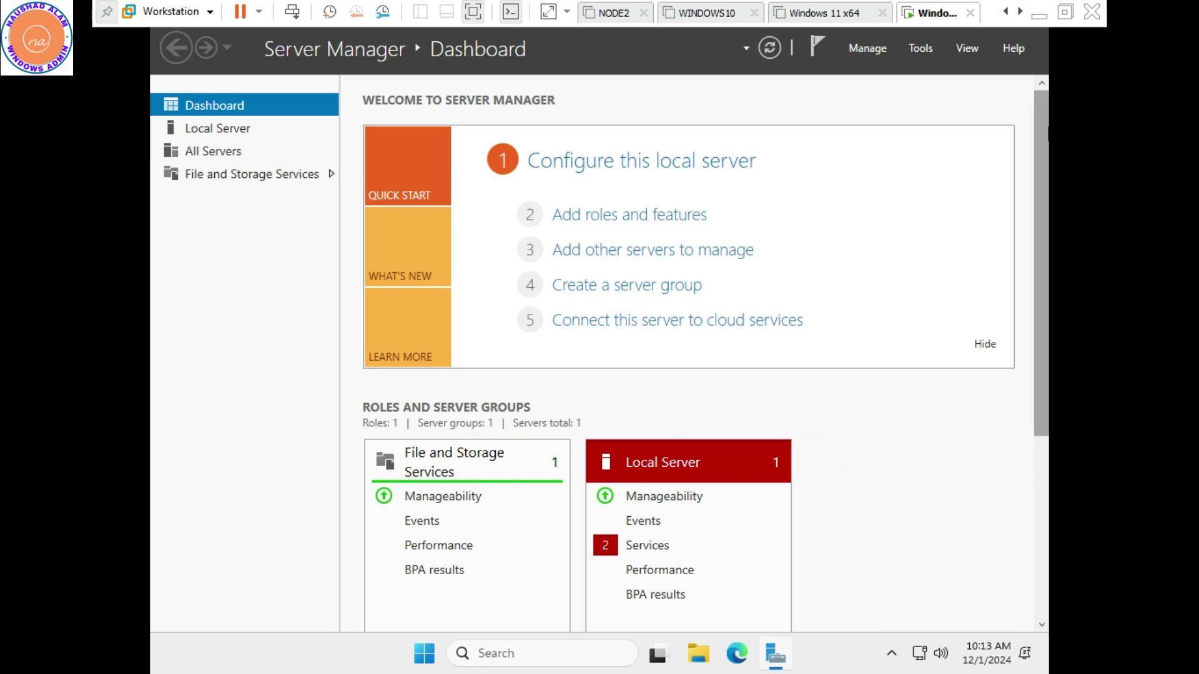
click(217, 129)
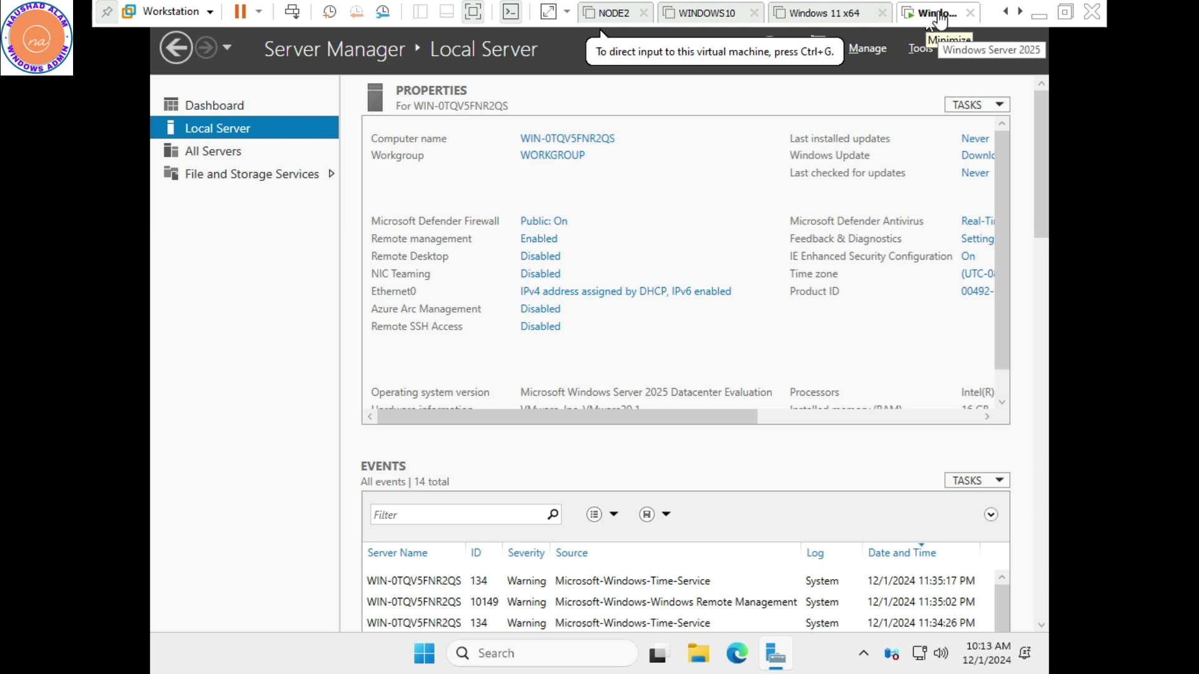
Attach the VMware Tools installer disc to the server VM and return input control to the guest
right_click(939, 15)
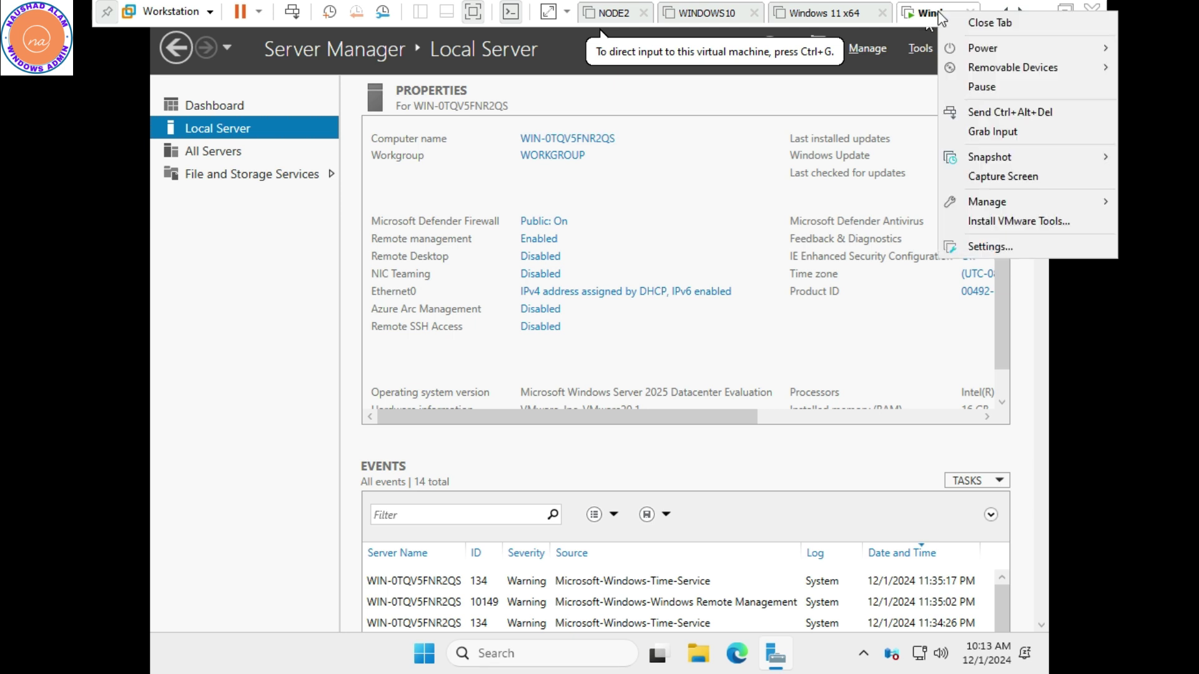
click(982, 224)
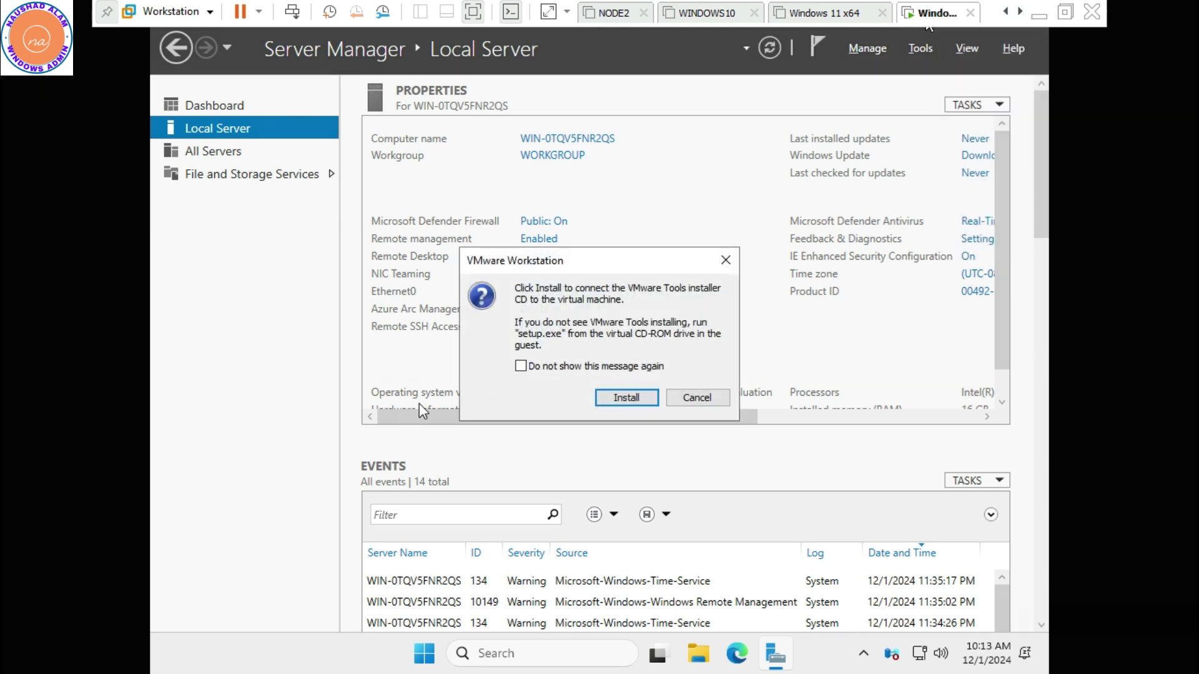
click(625, 398)
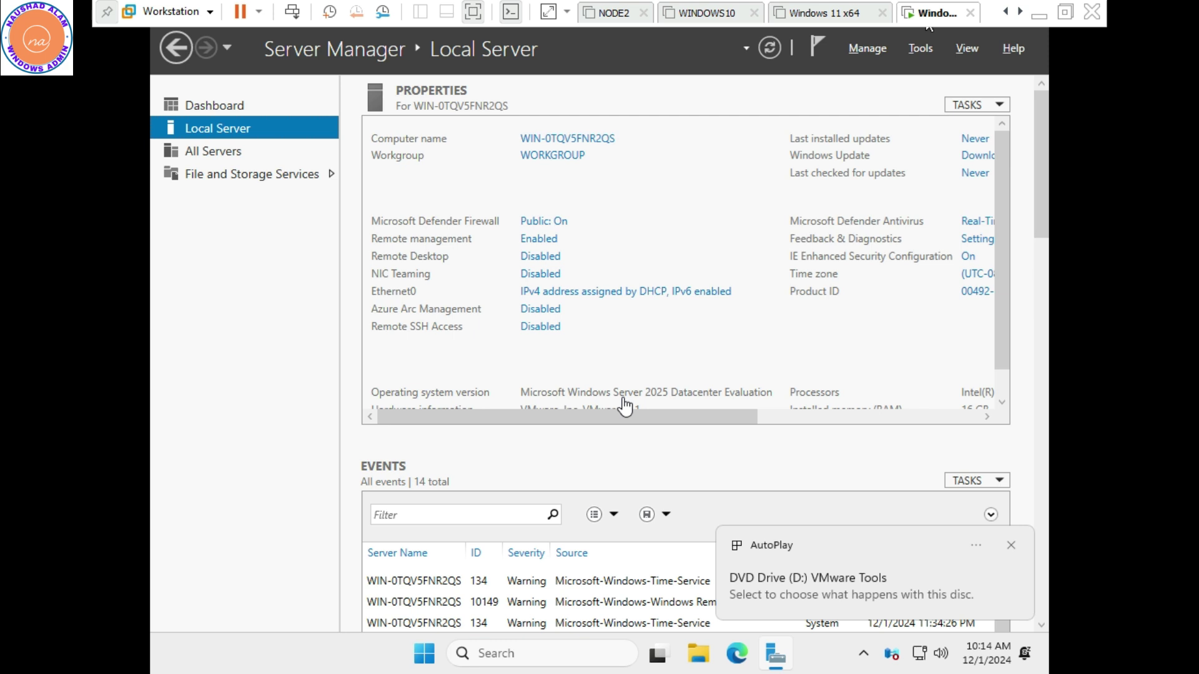
click(757, 553)
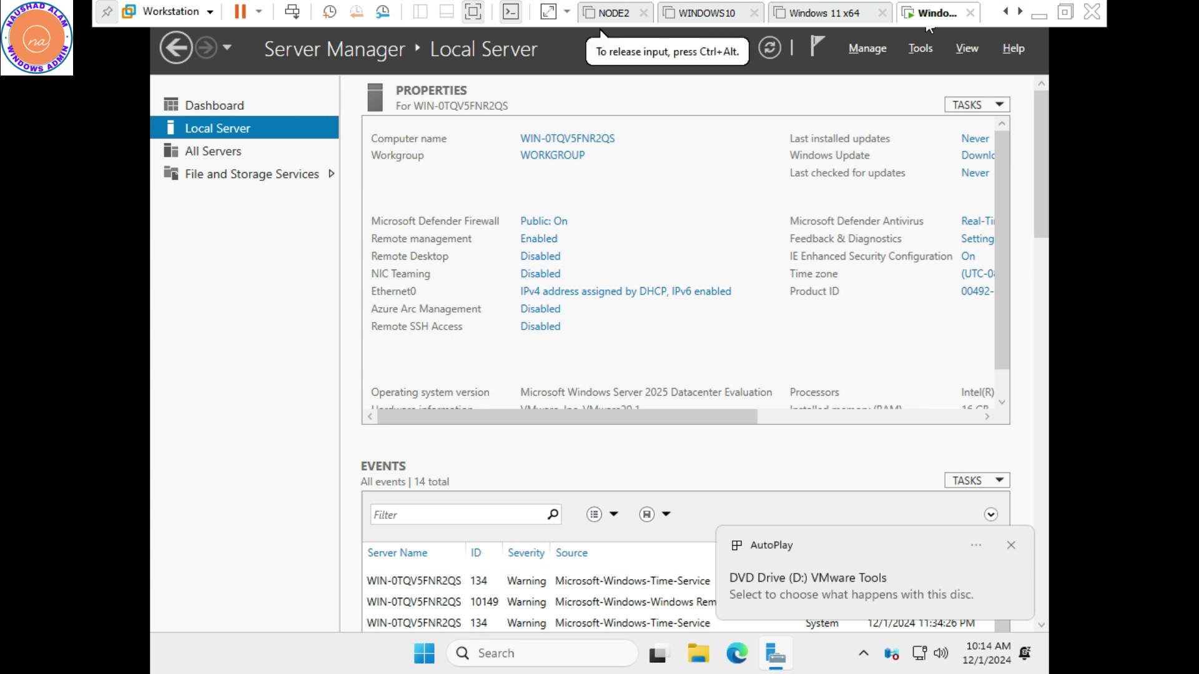
Run setup64.exe from the VMware Tools disc and install it with the default options
click(817, 578)
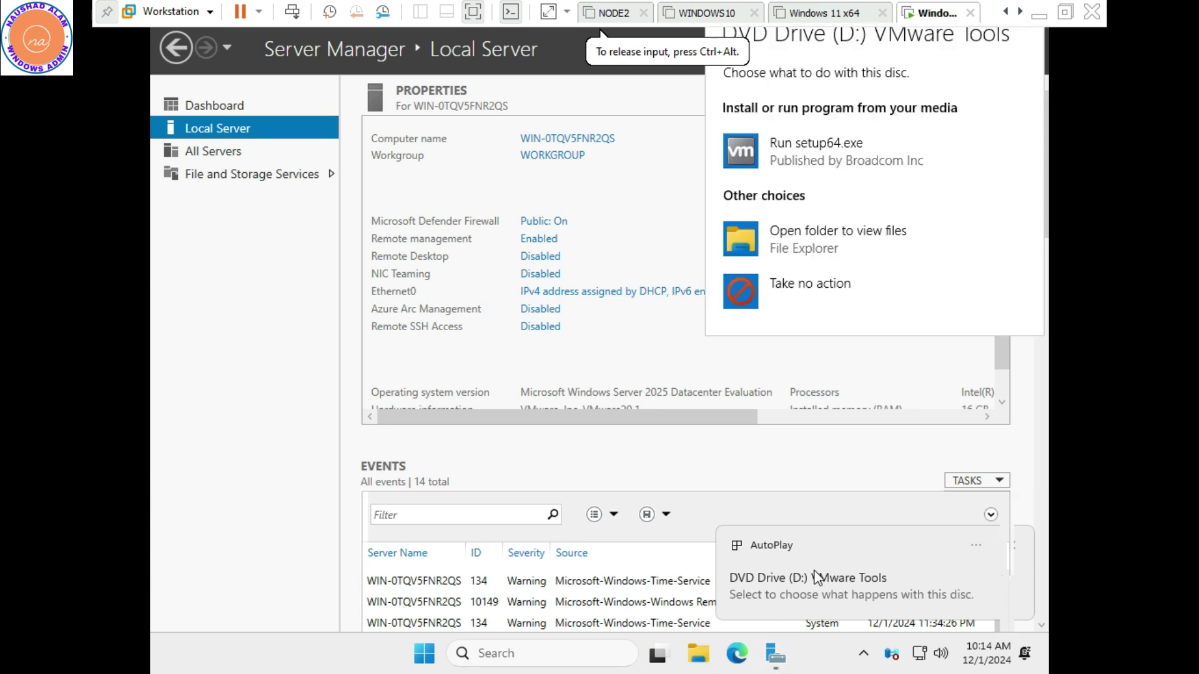
click(791, 149)
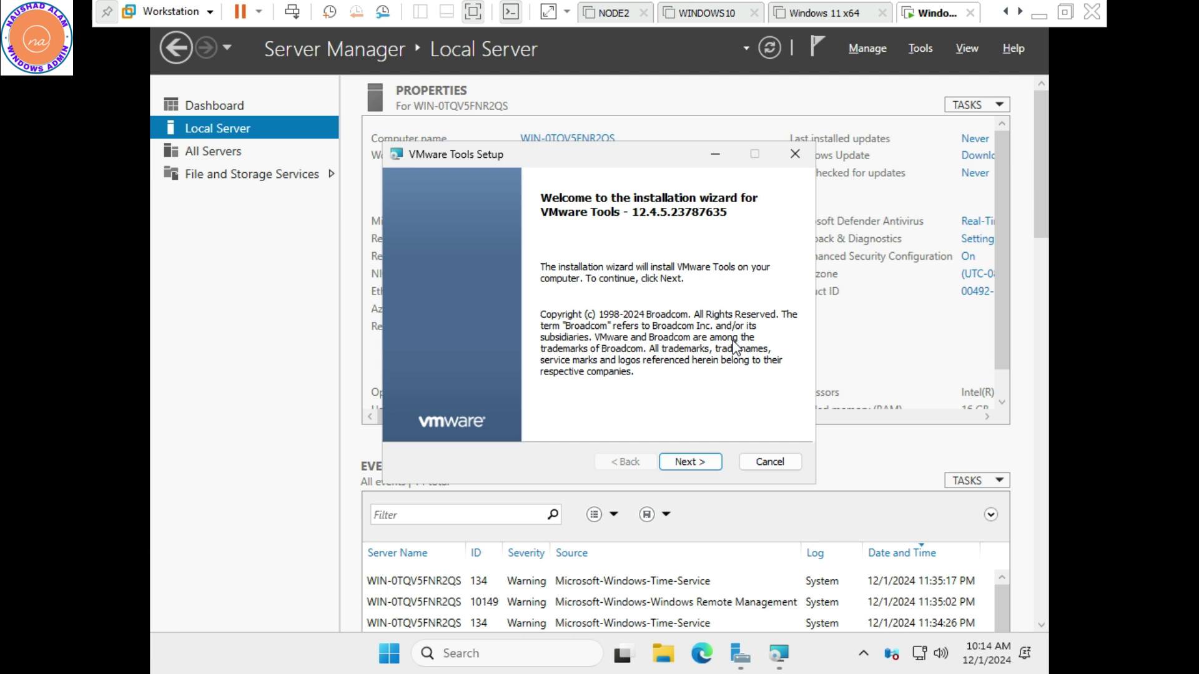
click(687, 466)
click(688, 466)
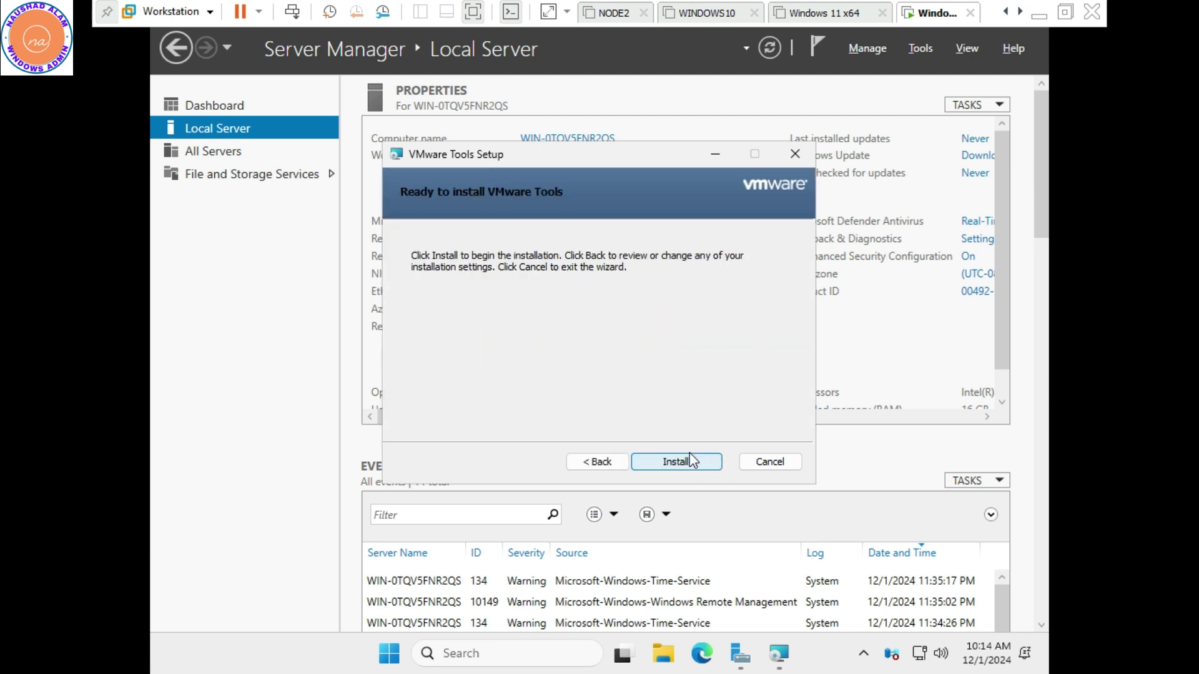
click(687, 463)
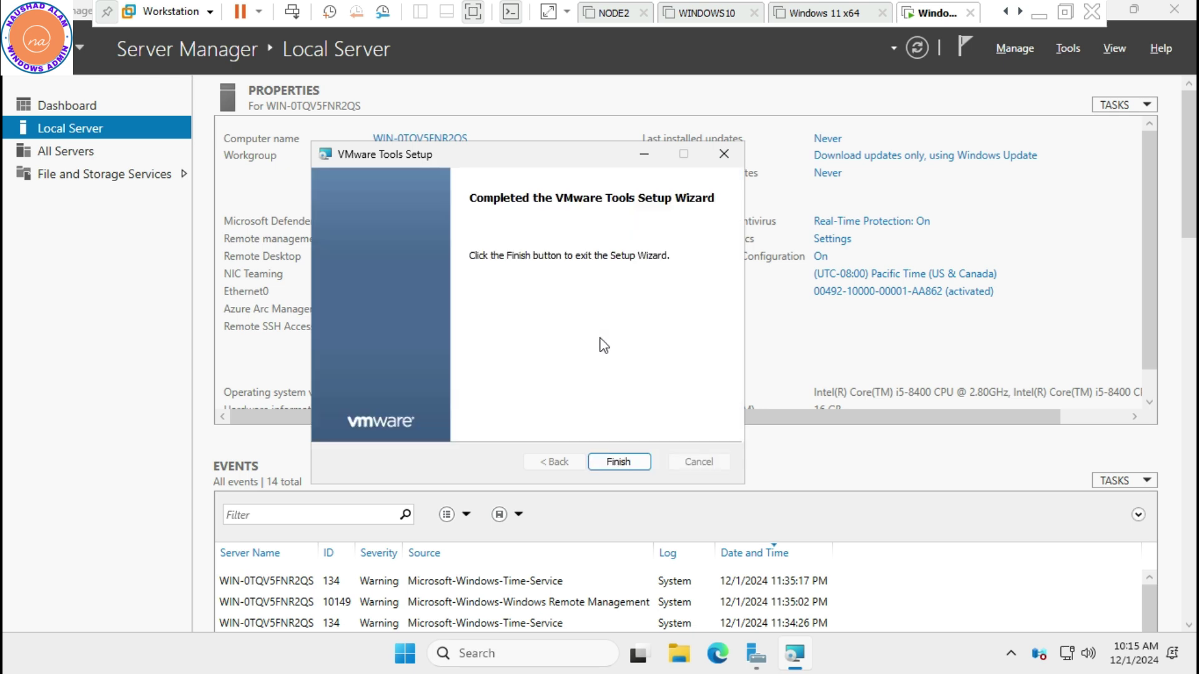
Close VMware Tools setup, reboot the server, and sign back in with the Administrator password
click(621, 462)
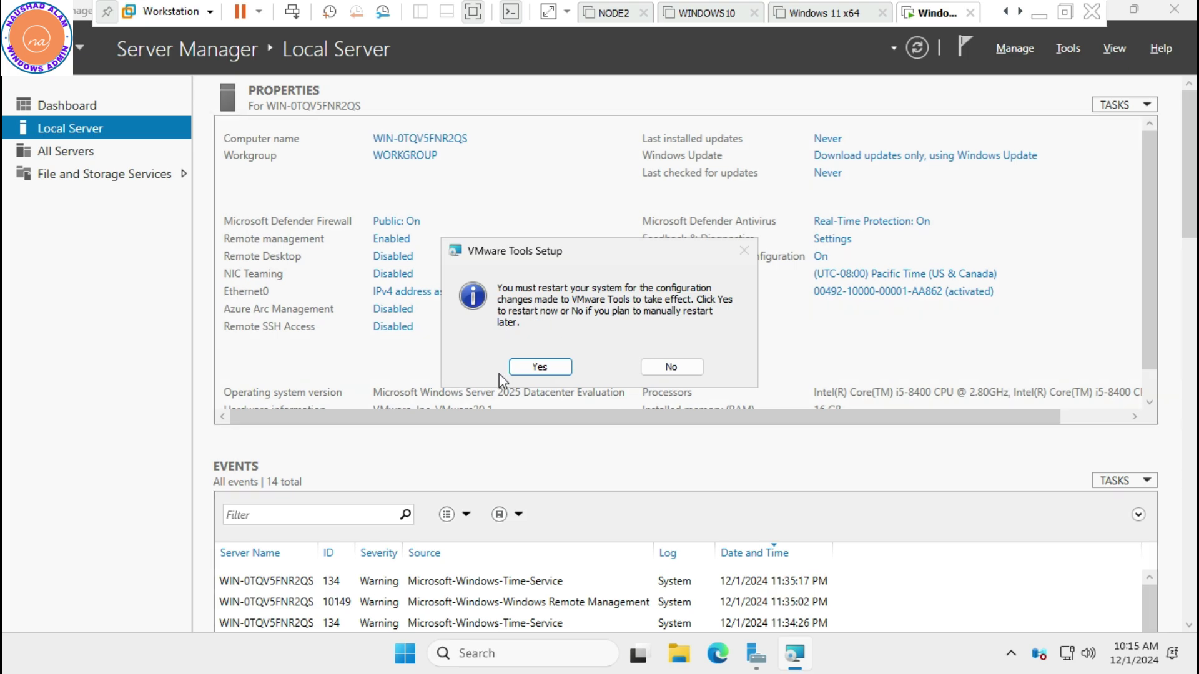
click(538, 367)
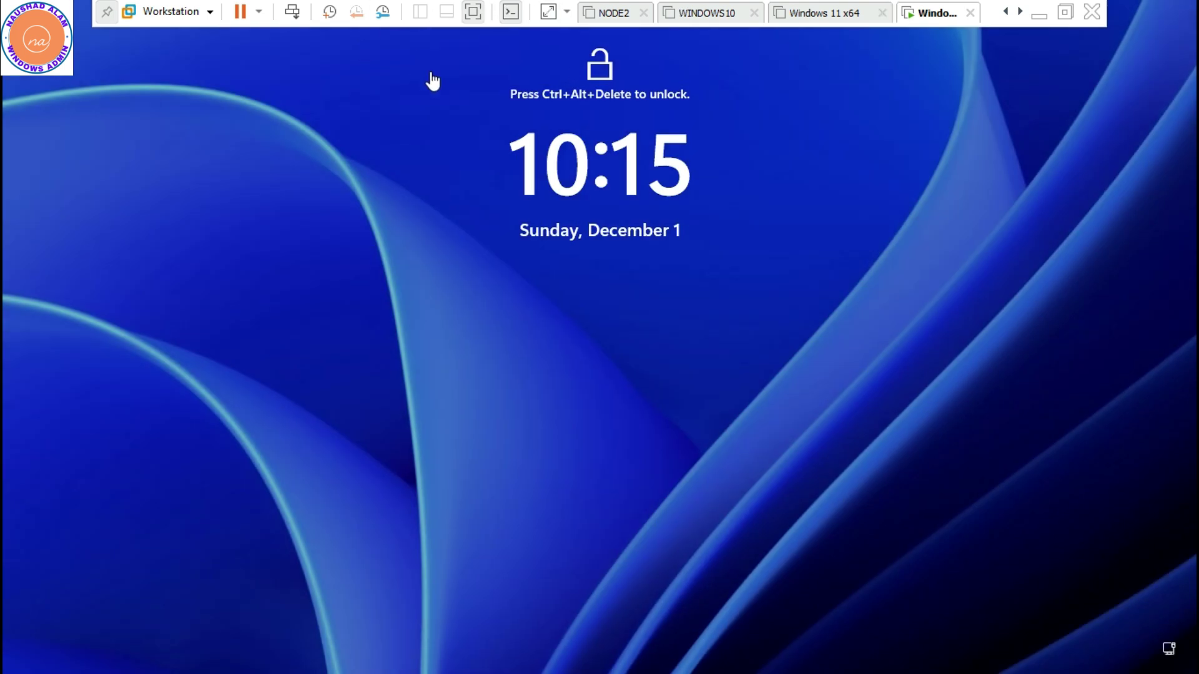
click(291, 12)
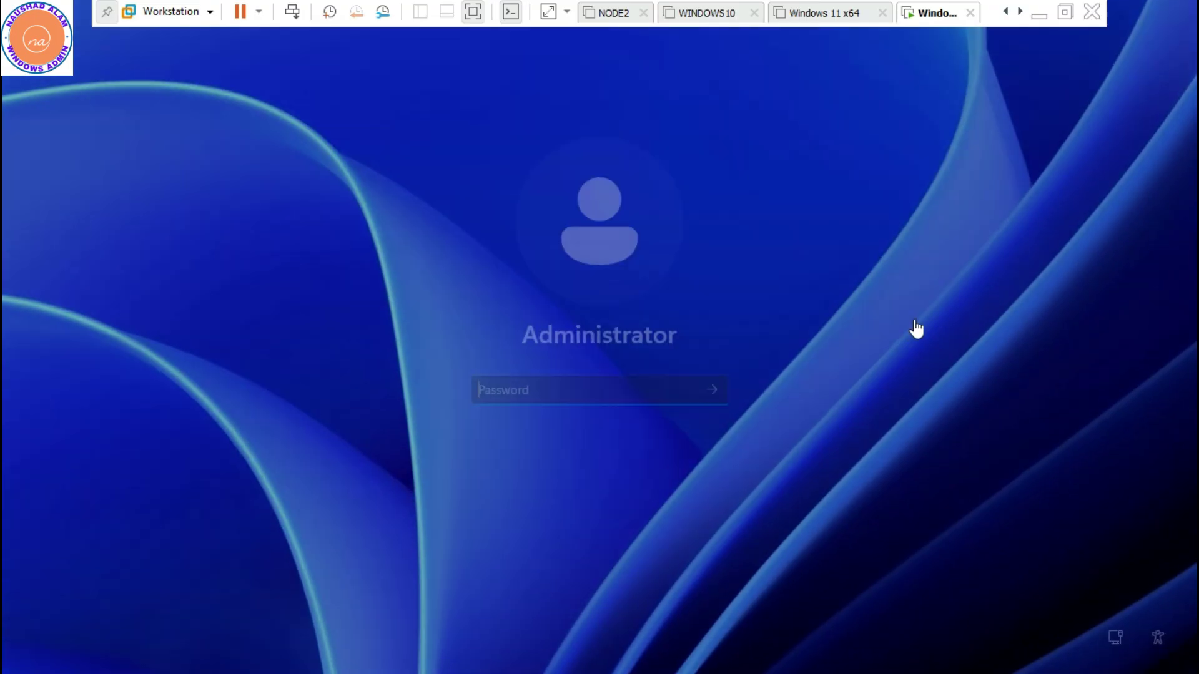
text(*******)
key(Return)
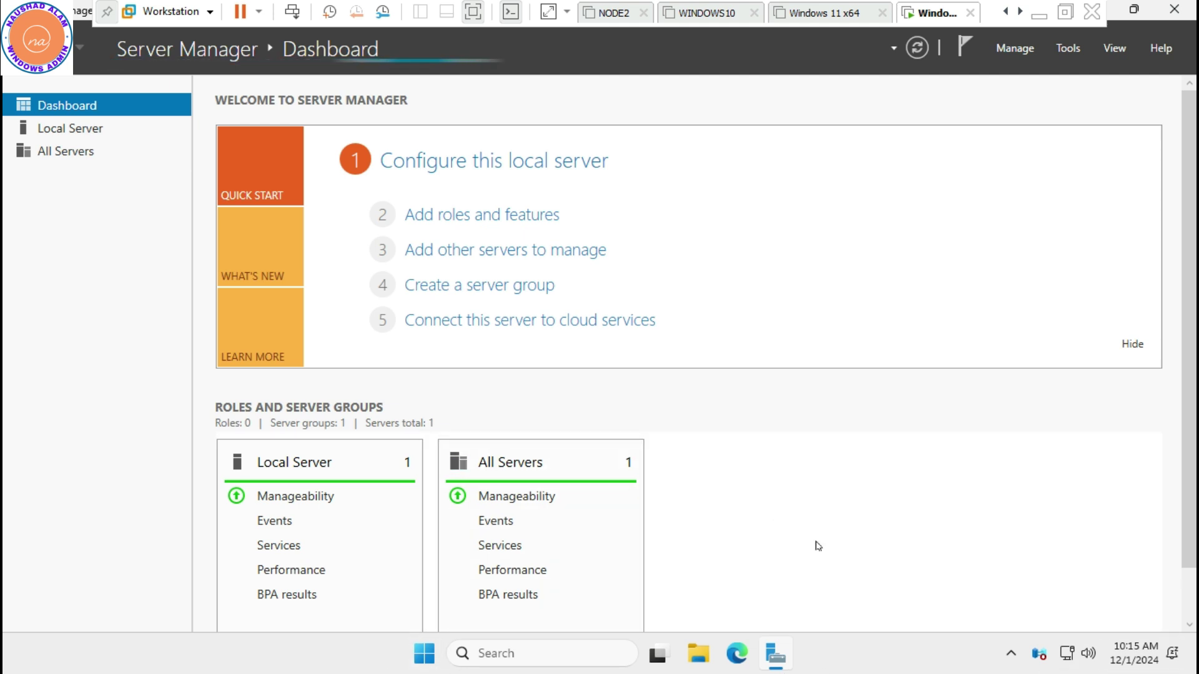
right_click(840, 654)
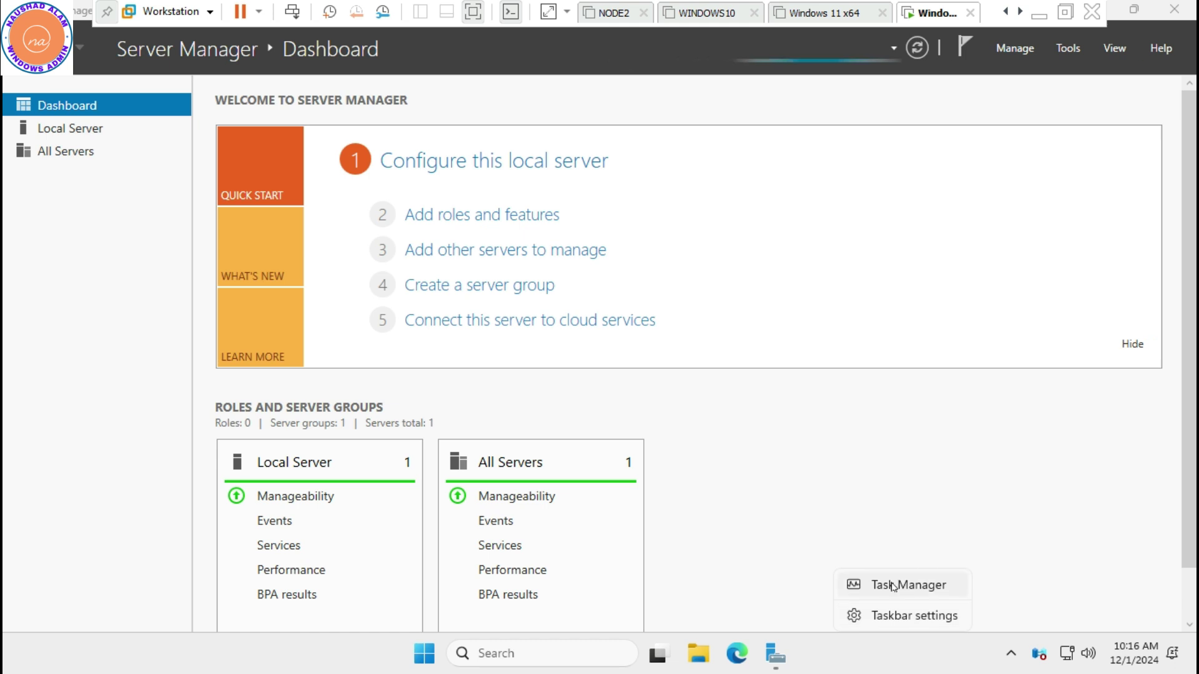
Open Task Manager, review its Performance, App history, Startup, Users and Details pages, then close it
click(886, 587)
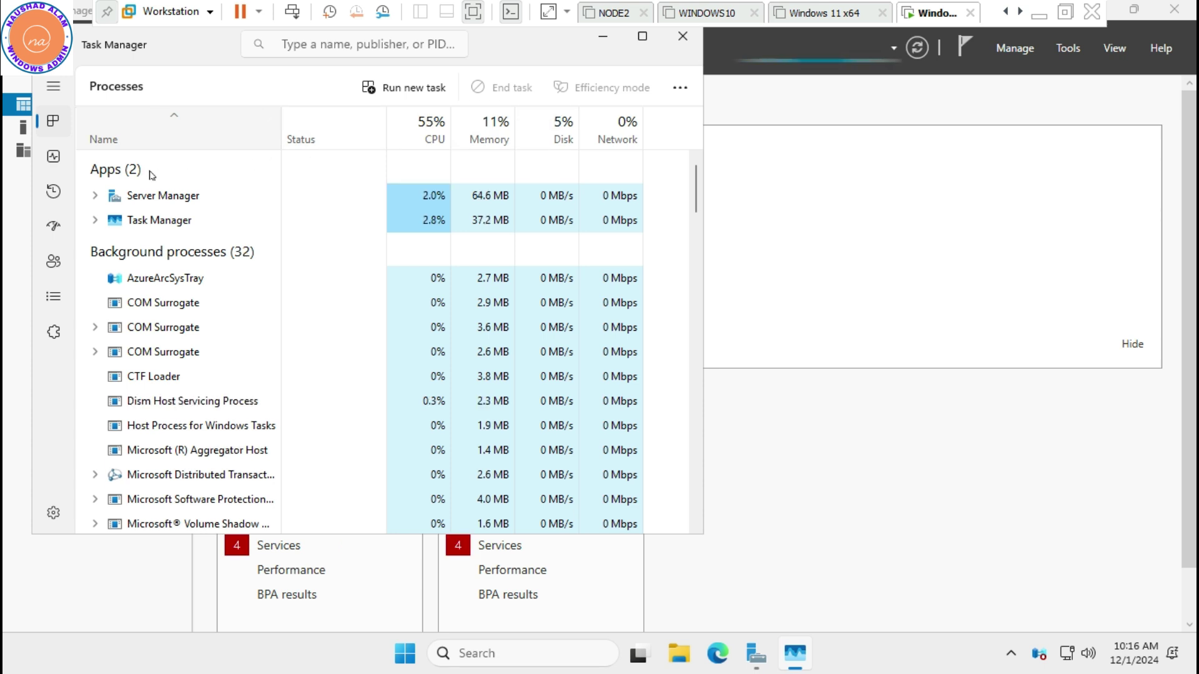
click(59, 161)
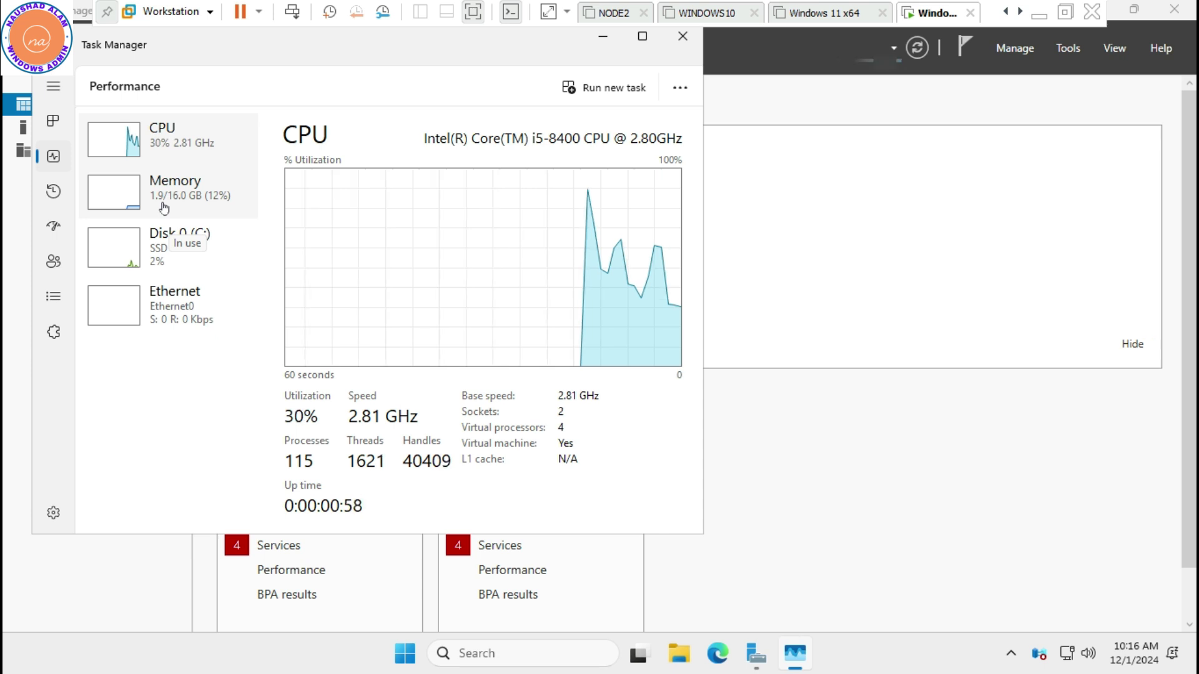
click(55, 196)
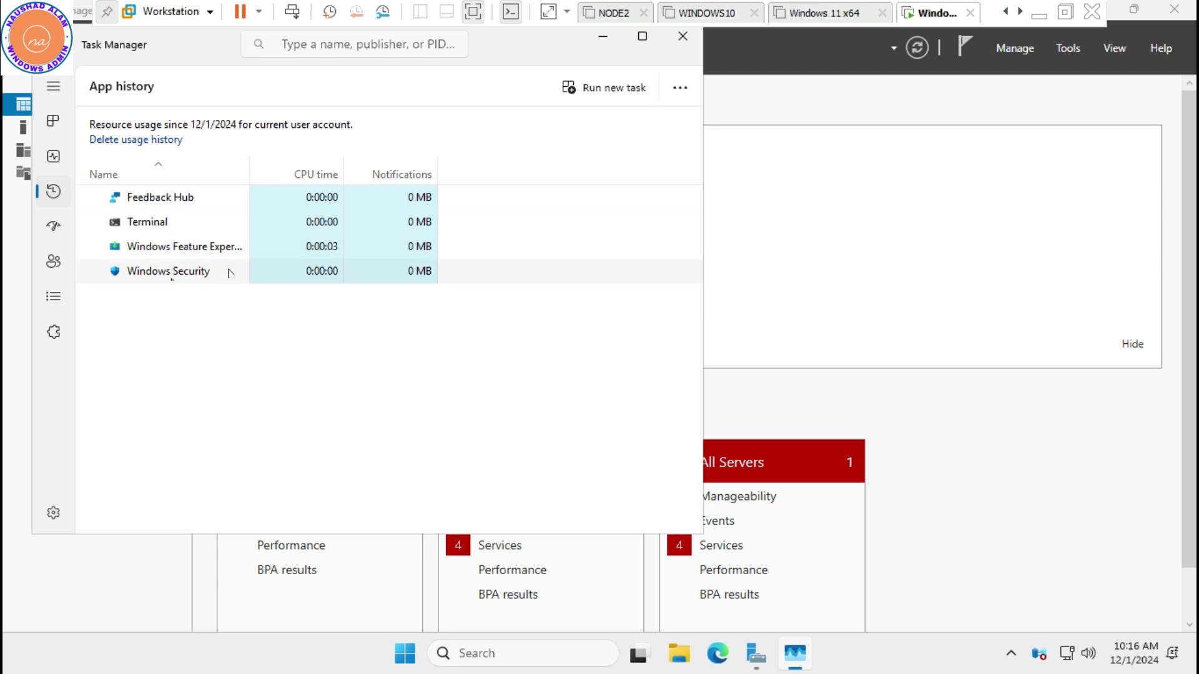
click(53, 226)
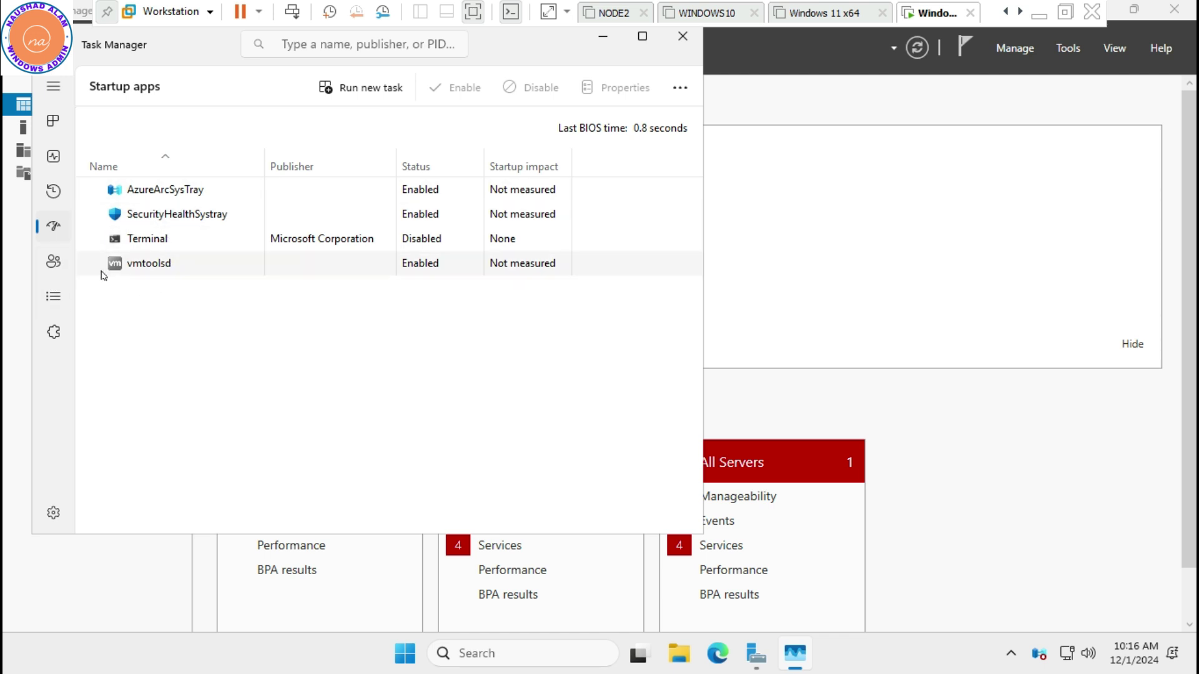
click(54, 261)
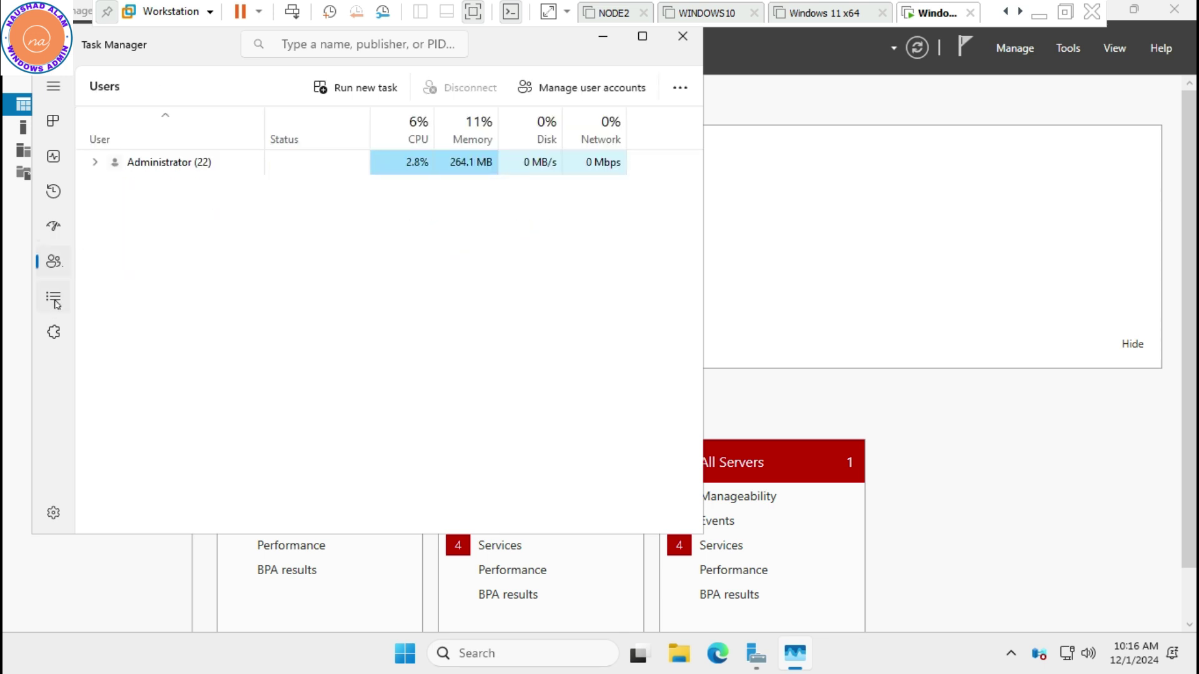
click(66, 297)
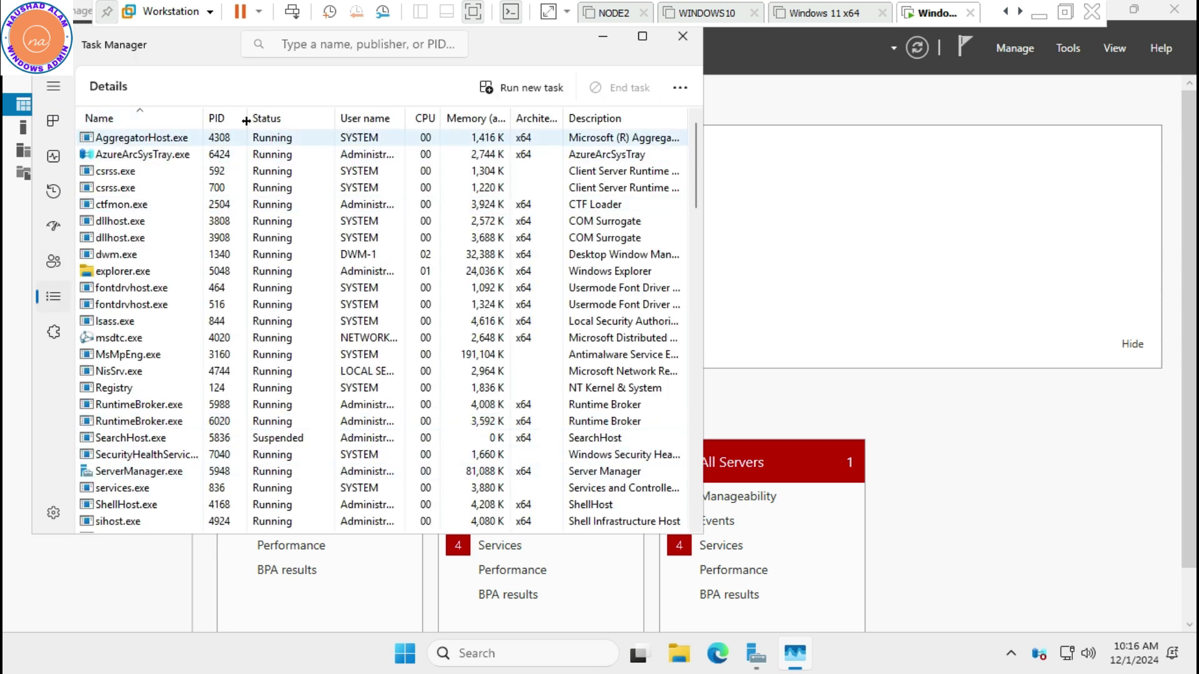
click(687, 36)
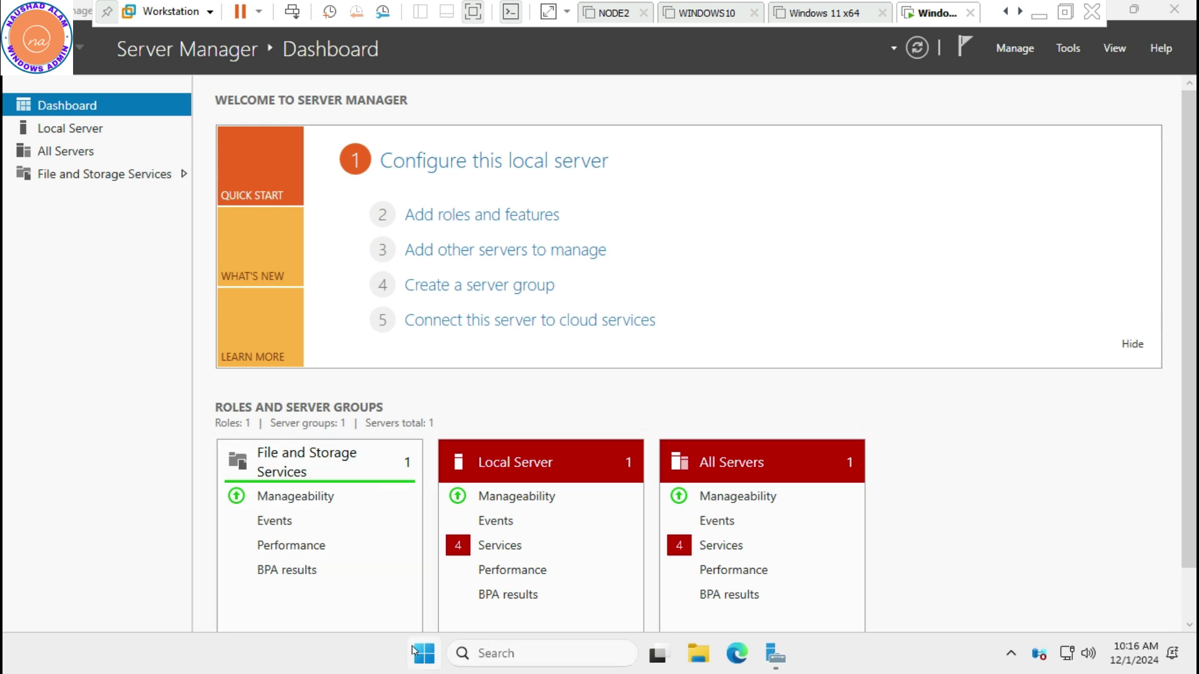
click(424, 655)
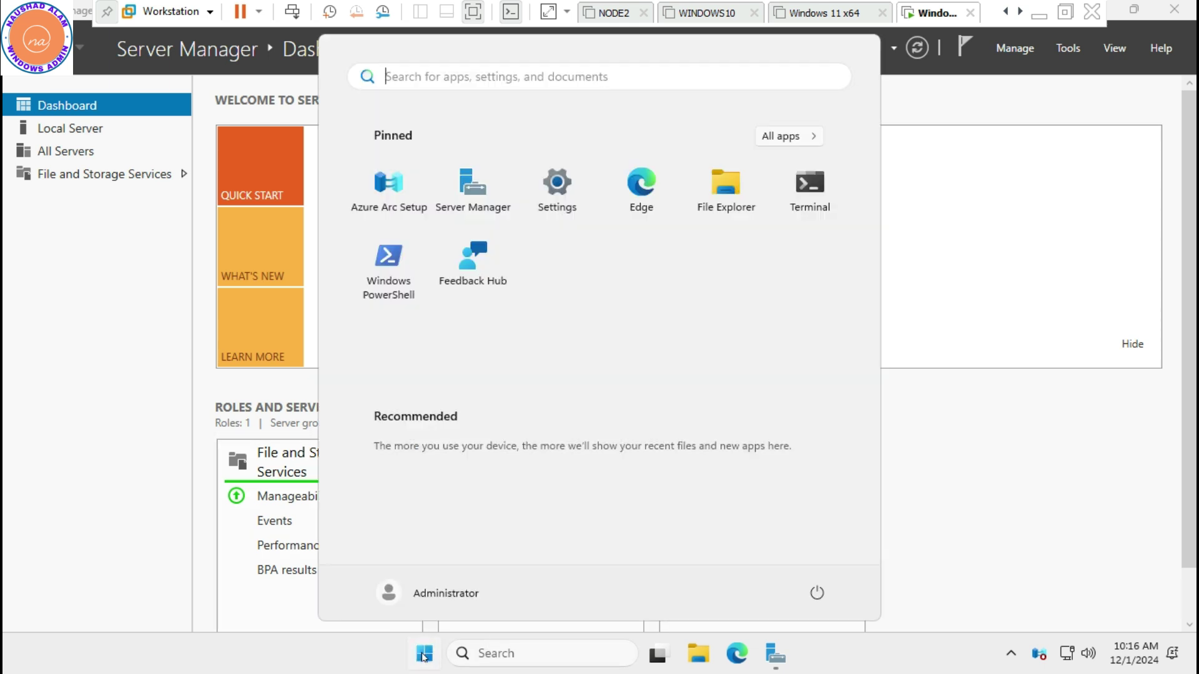
right_click(424, 655)
key(Escape)
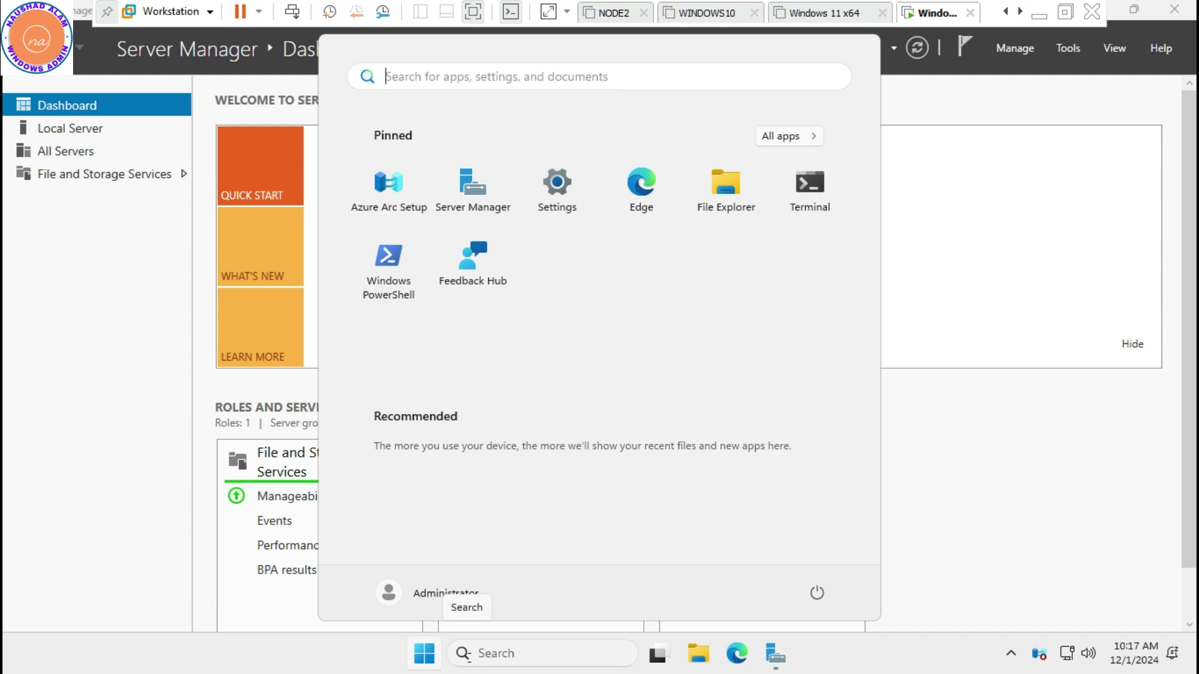
click(405, 79)
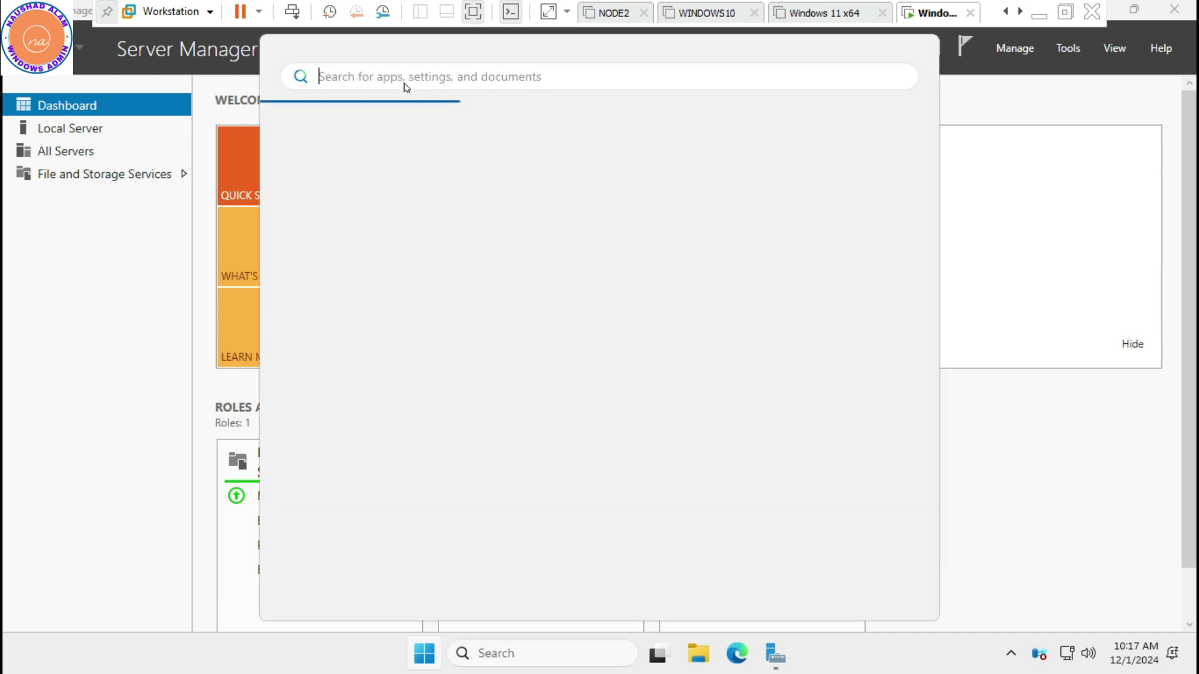
text(dt)
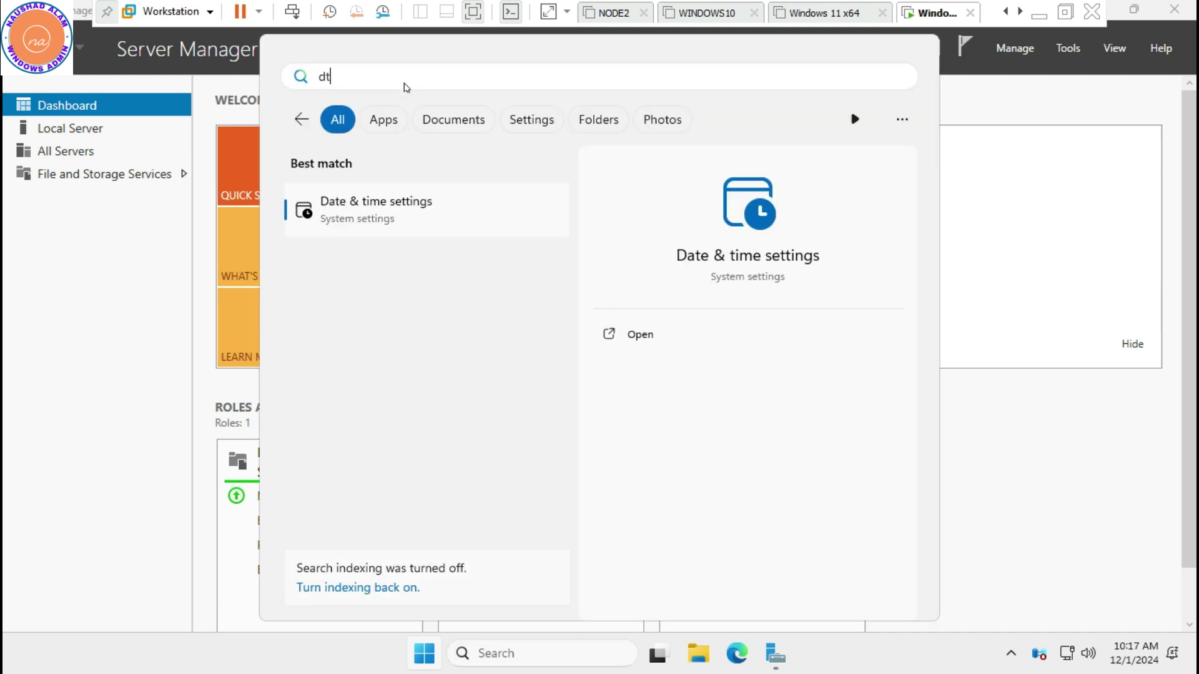
text(race)
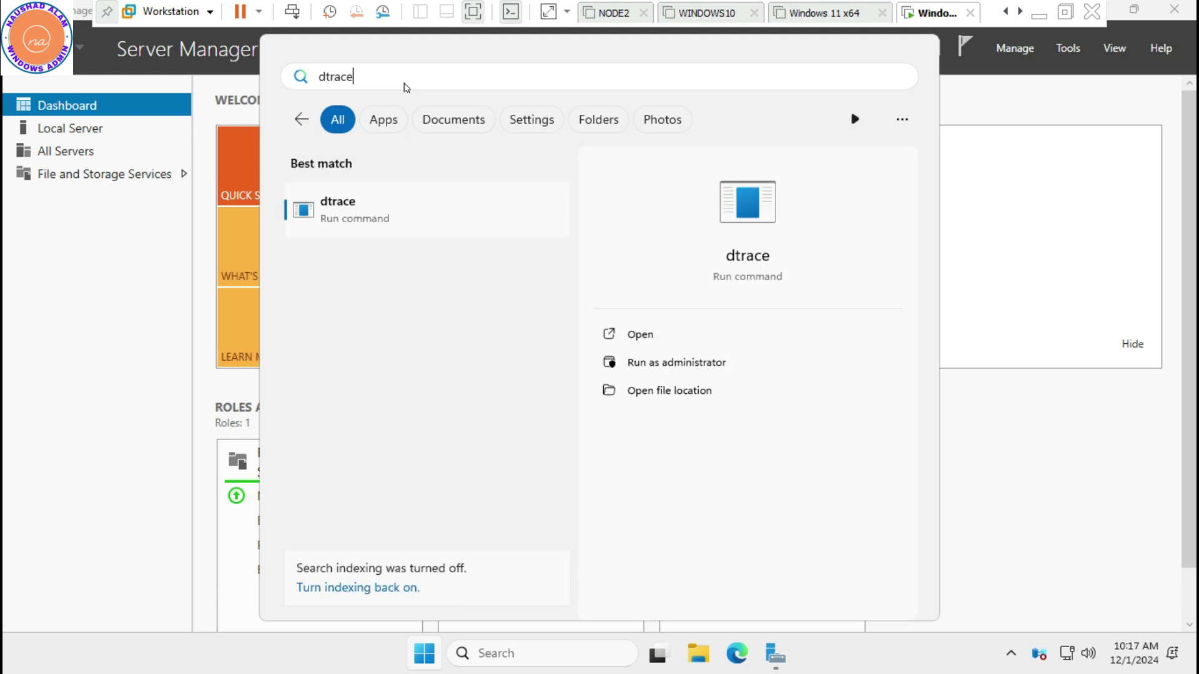
click(362, 224)
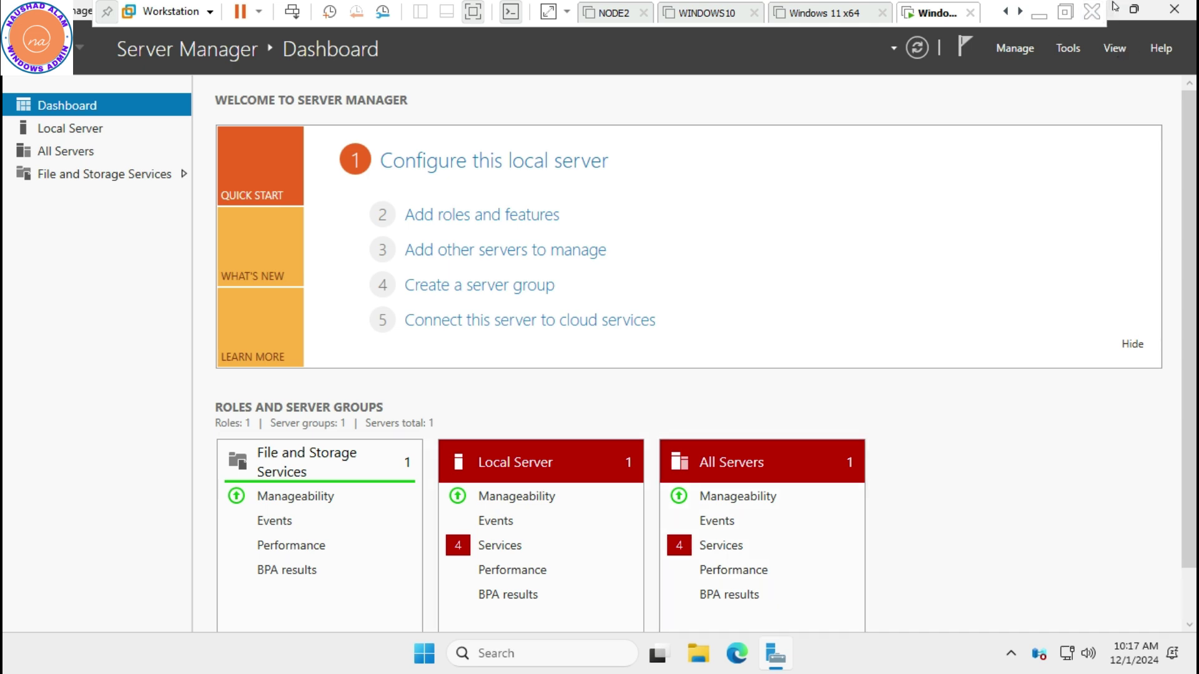
Minimize Server Manager, open a PowerShell terminal from the desktop menu, then close it
click(772, 655)
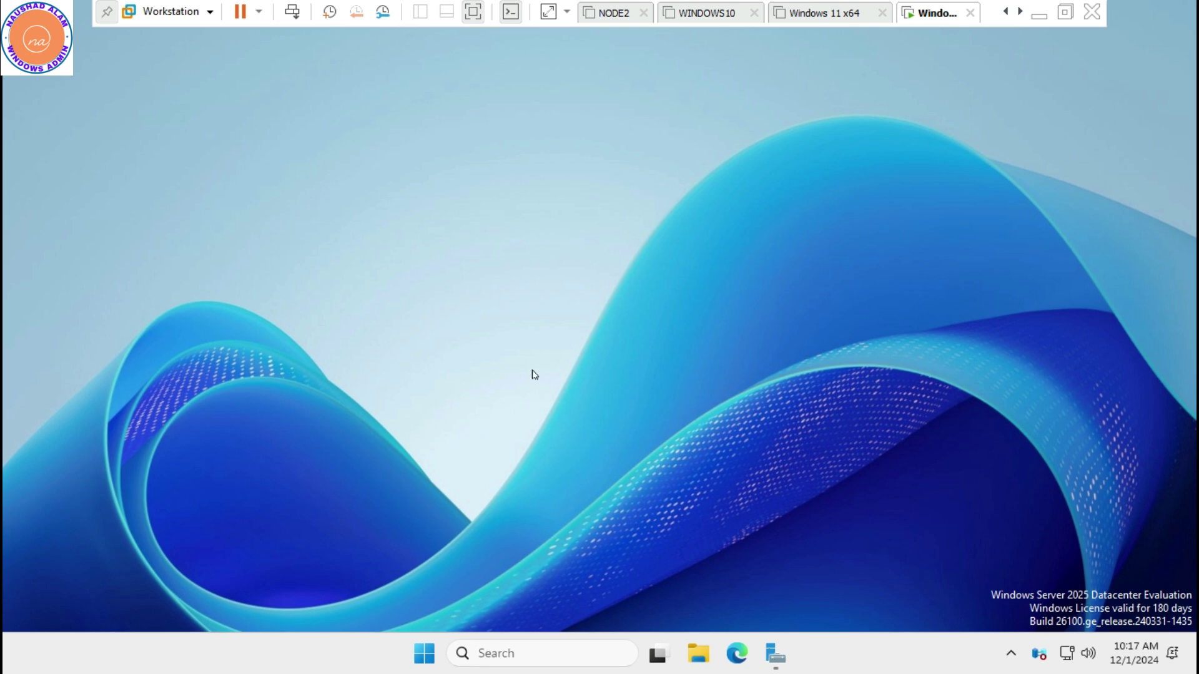
right_click(532, 371)
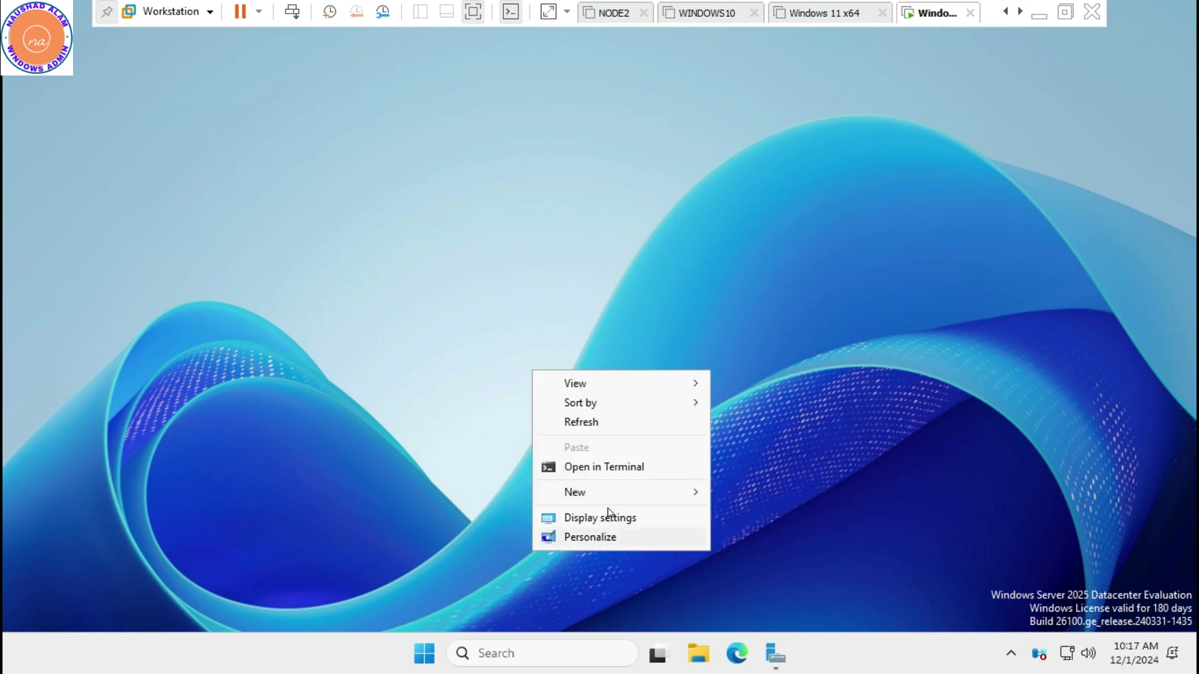
click(597, 470)
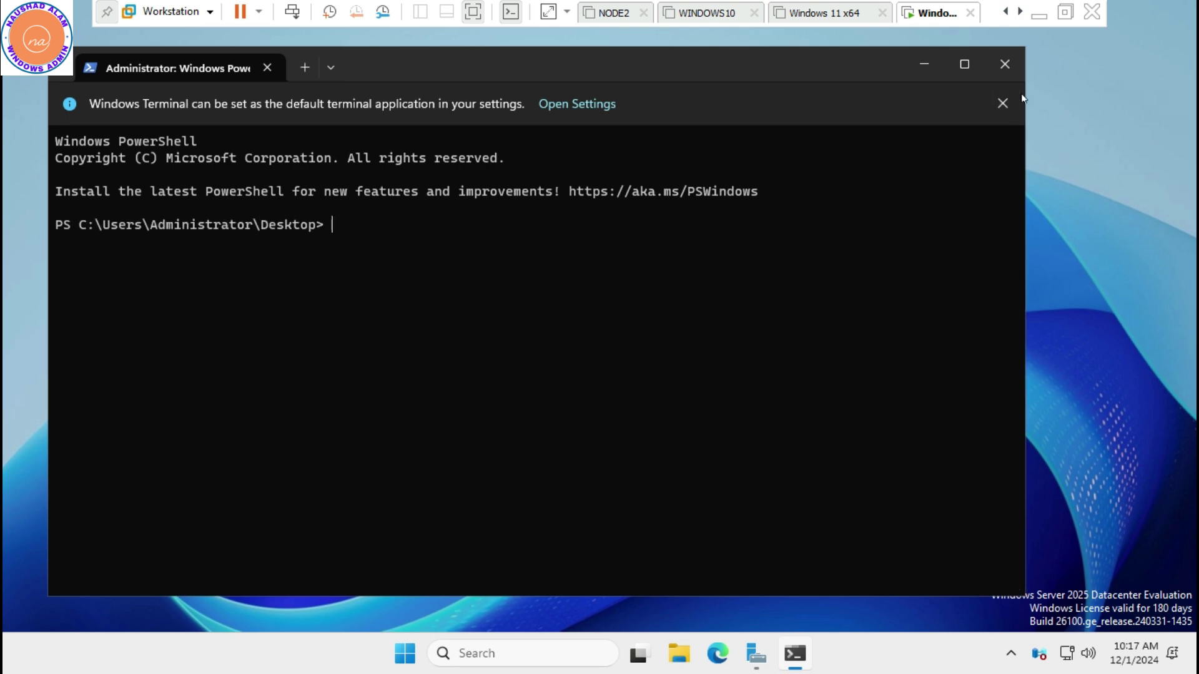
click(1004, 65)
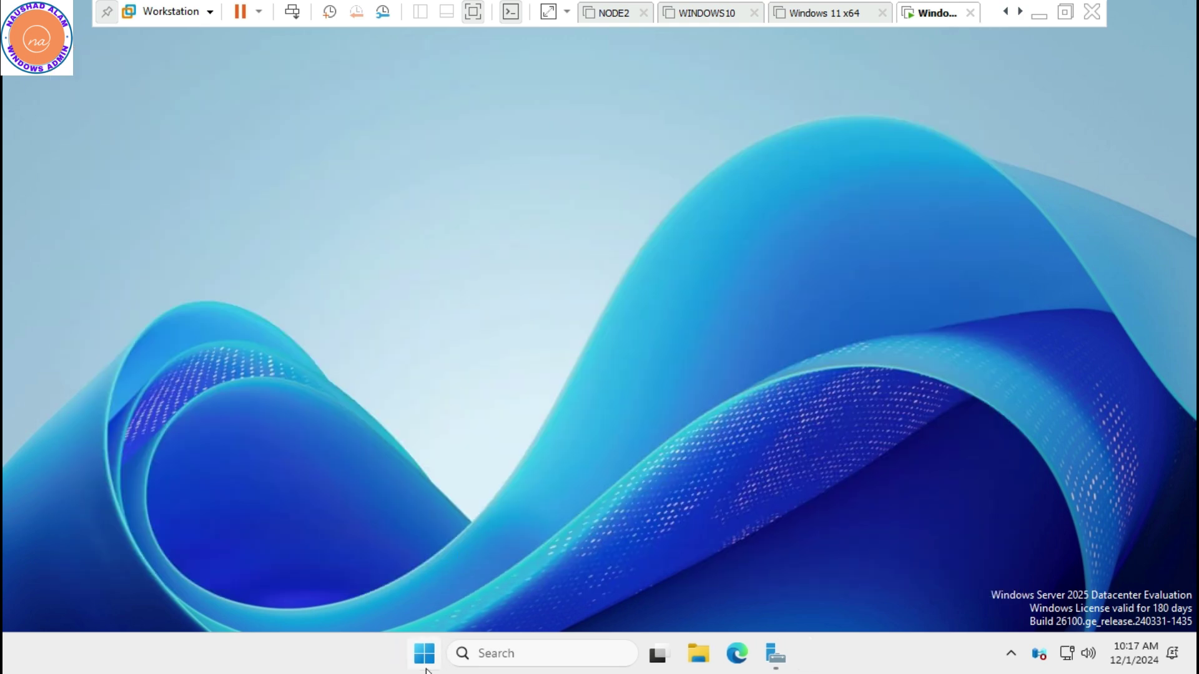
In Settings > Windows Update, check for updates and turn on getting the latest updates early
click(423, 664)
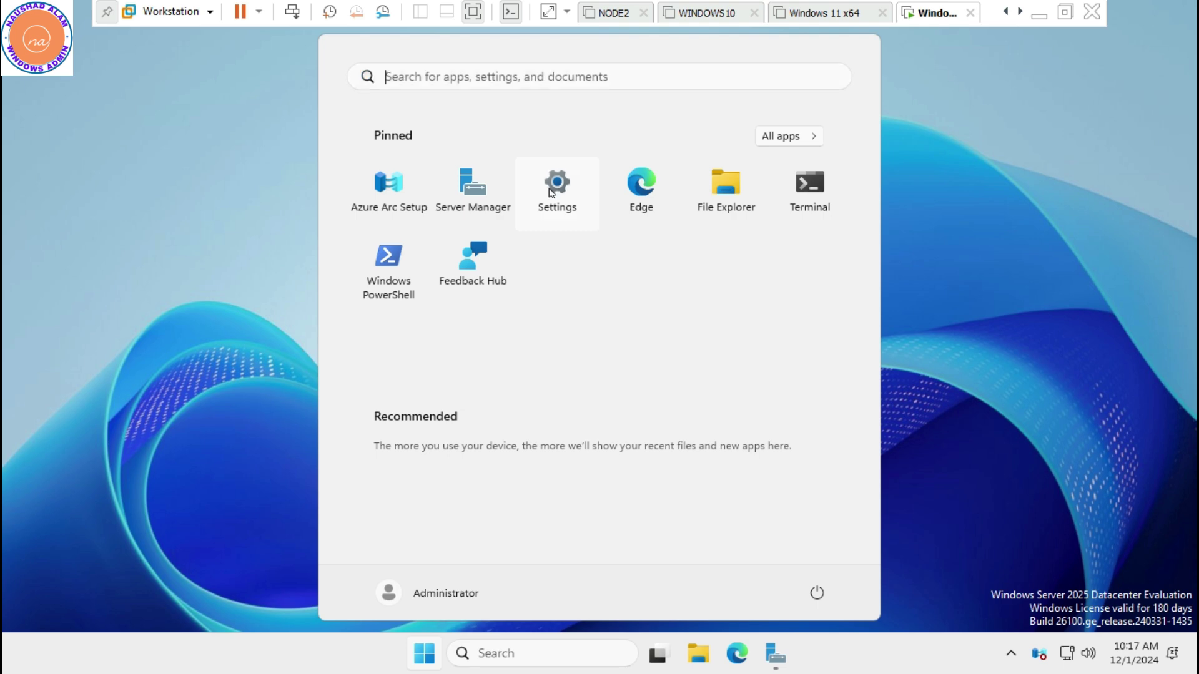
click(551, 193)
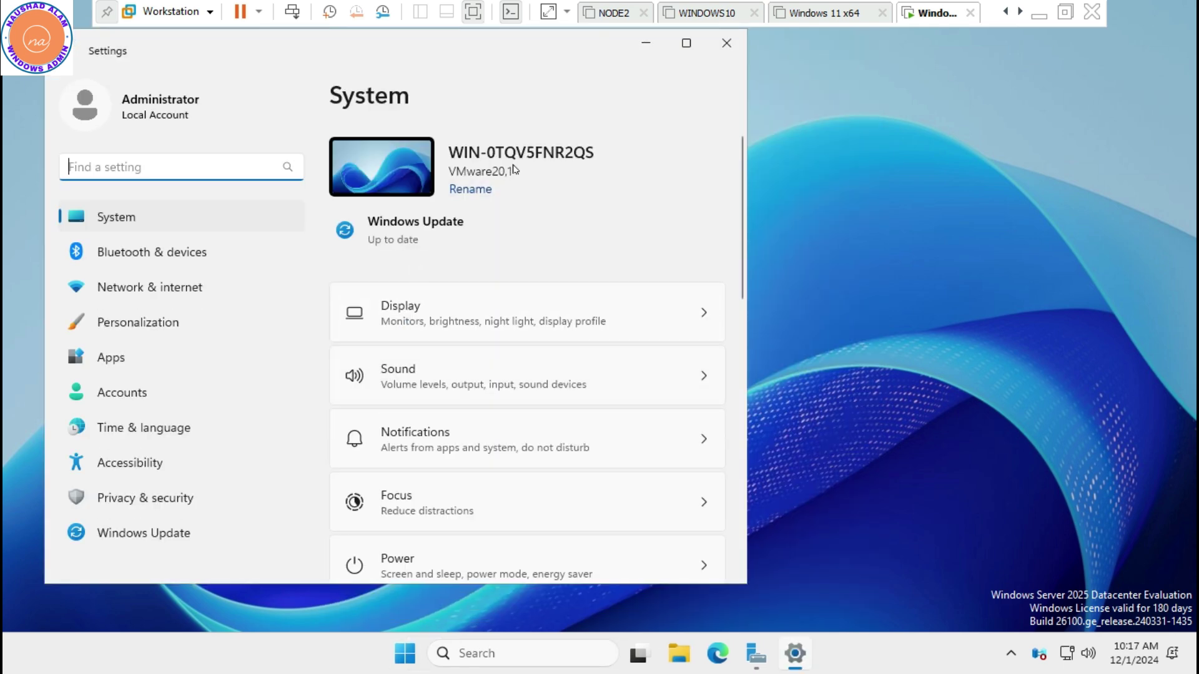
click(396, 232)
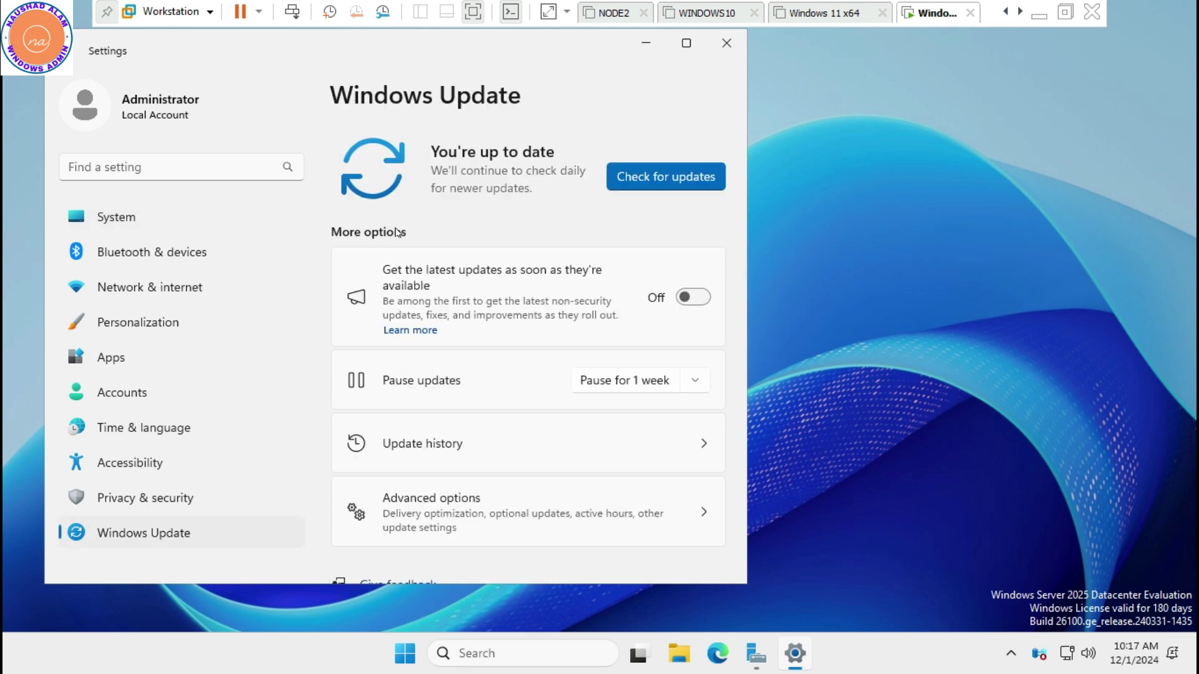
click(668, 181)
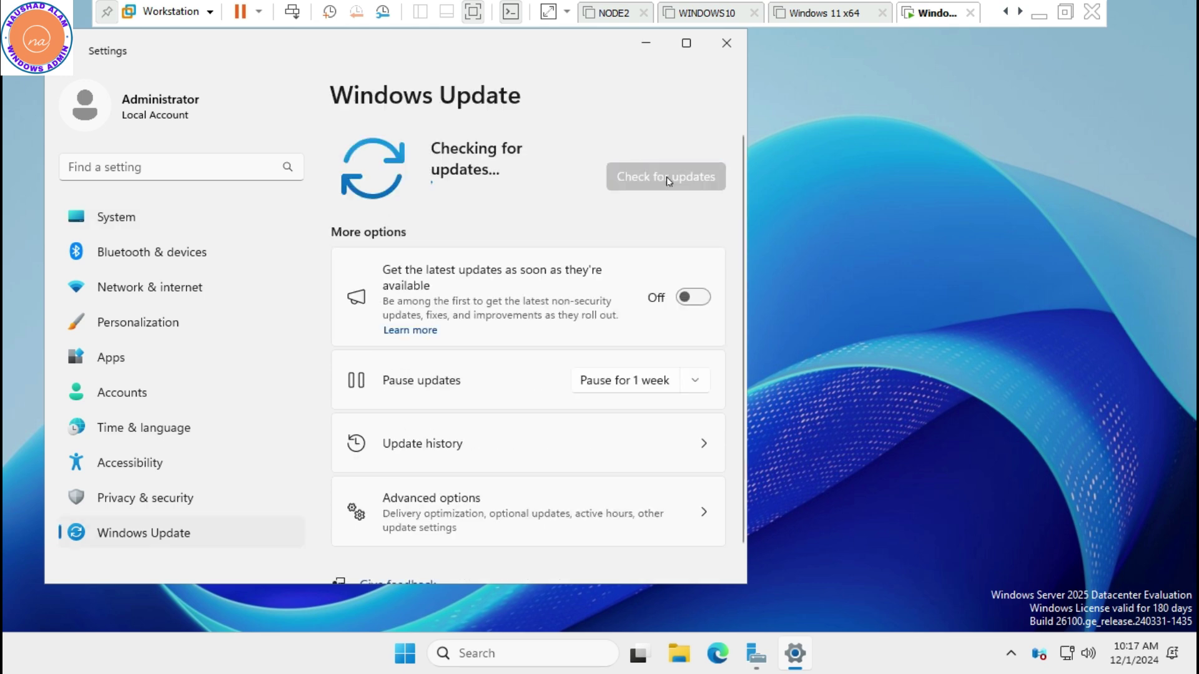
click(681, 299)
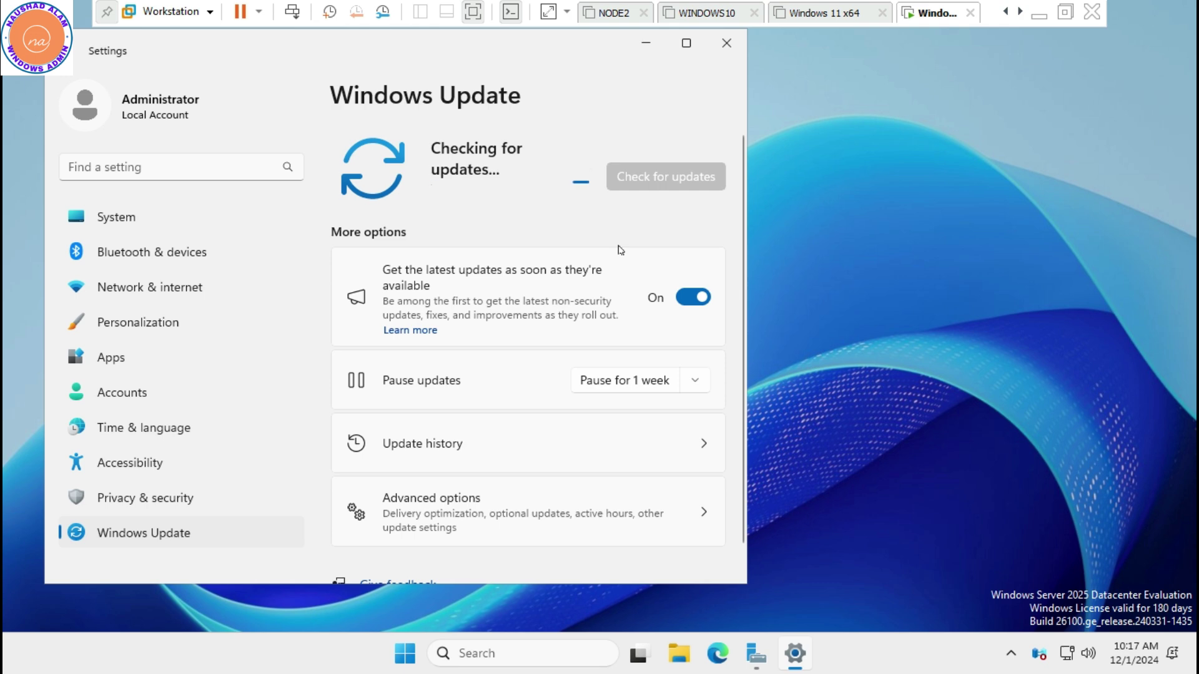
scroll(554, 428, down, 2)
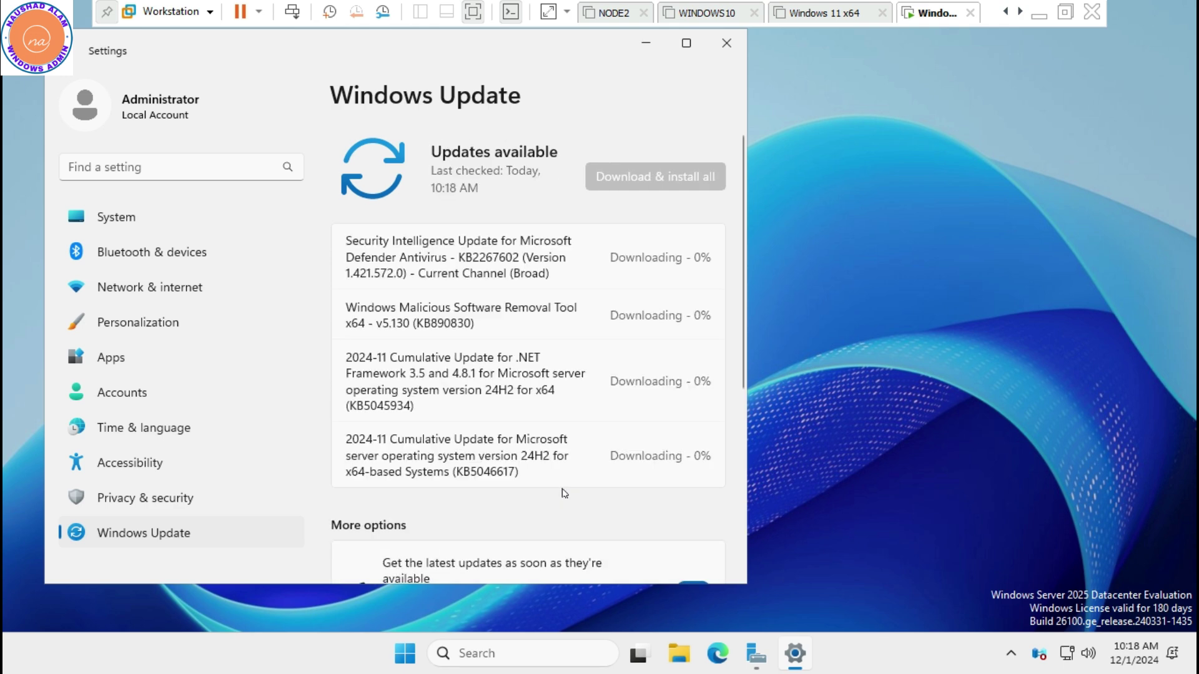
click(695, 45)
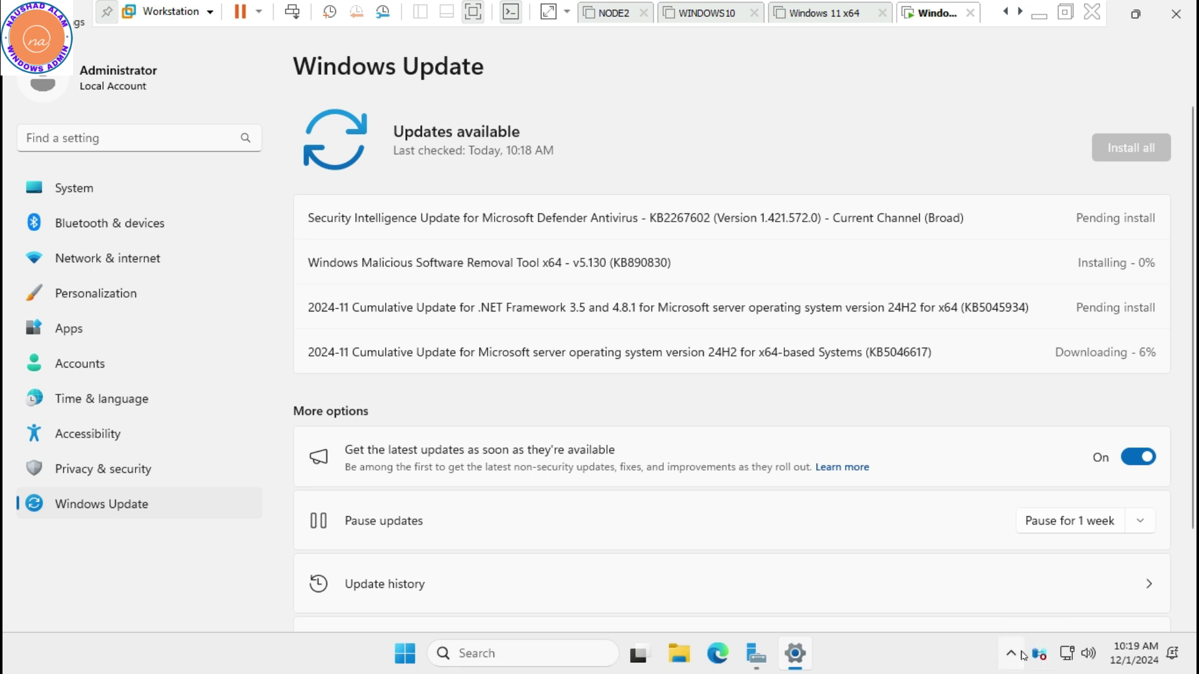
click(1017, 654)
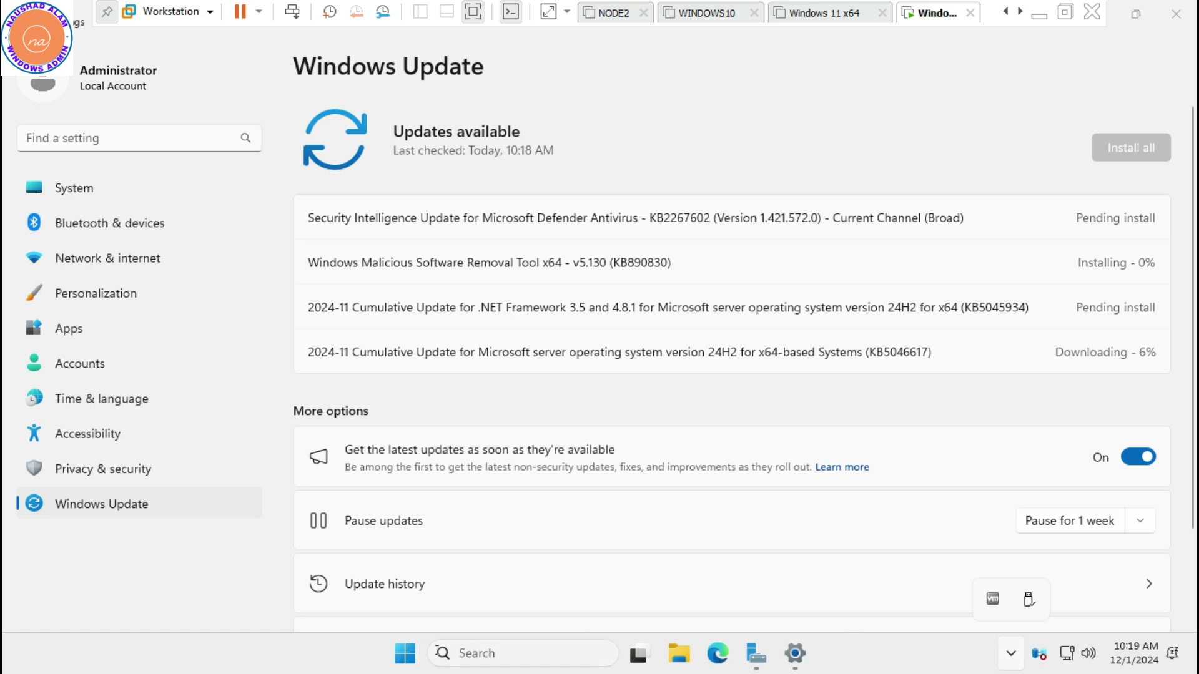
click(449, 653)
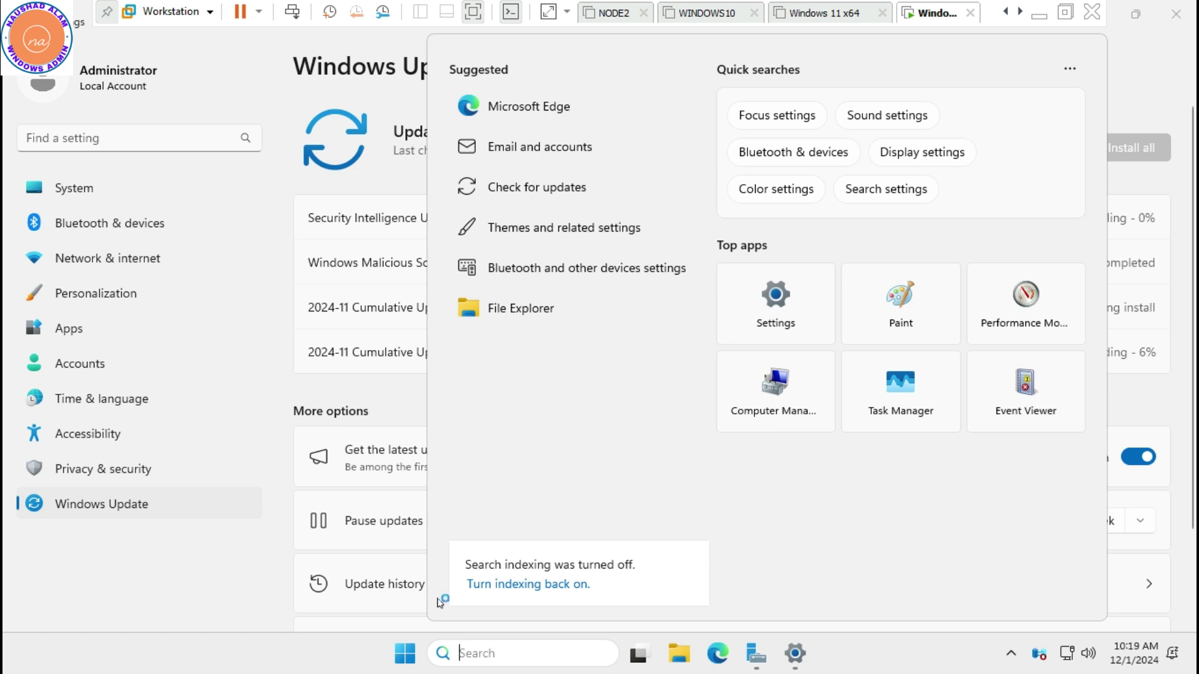
text(dtrace)
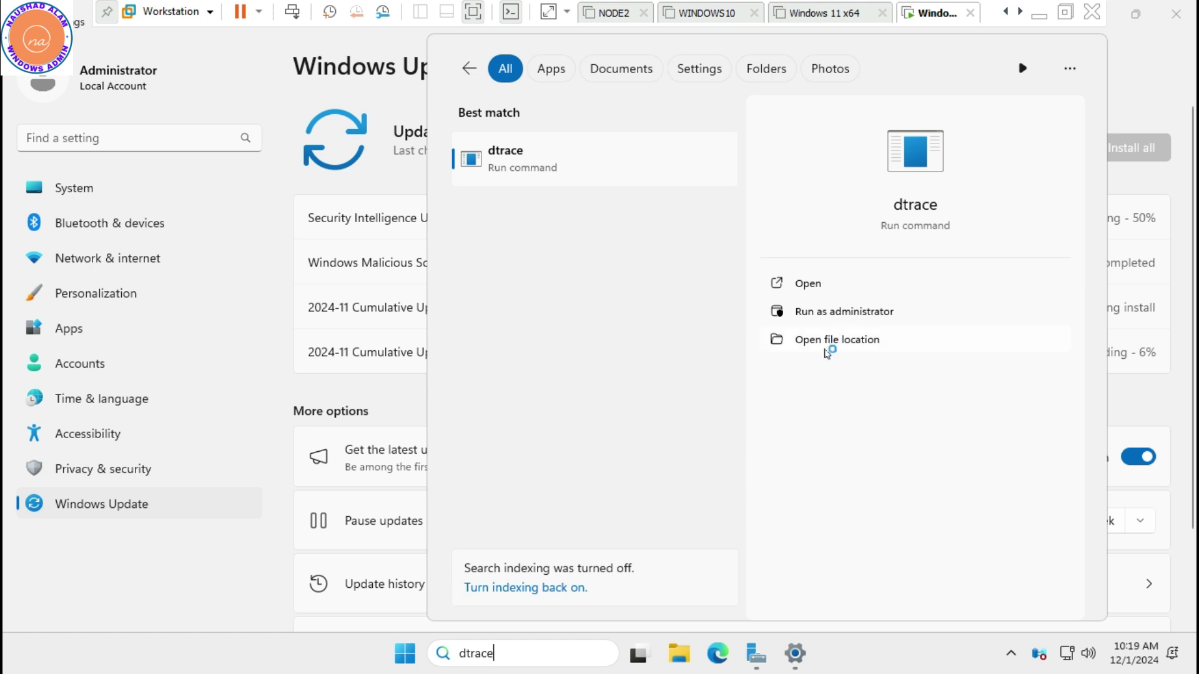
click(827, 343)
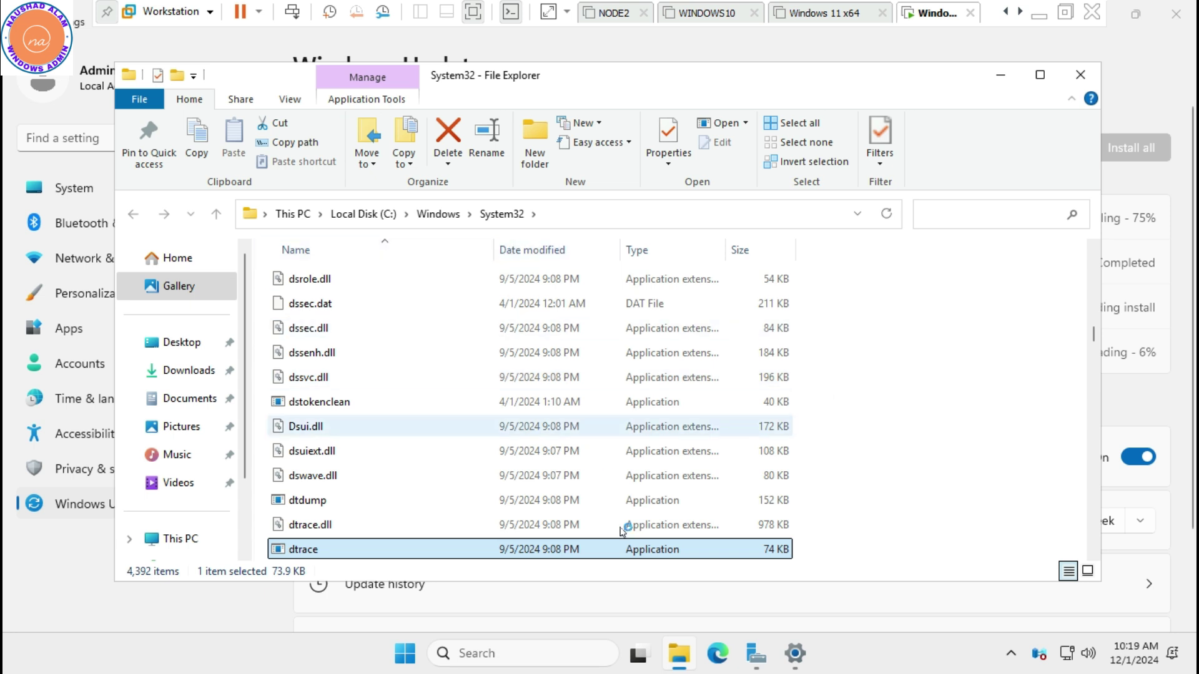
scroll(581, 513, down, 1)
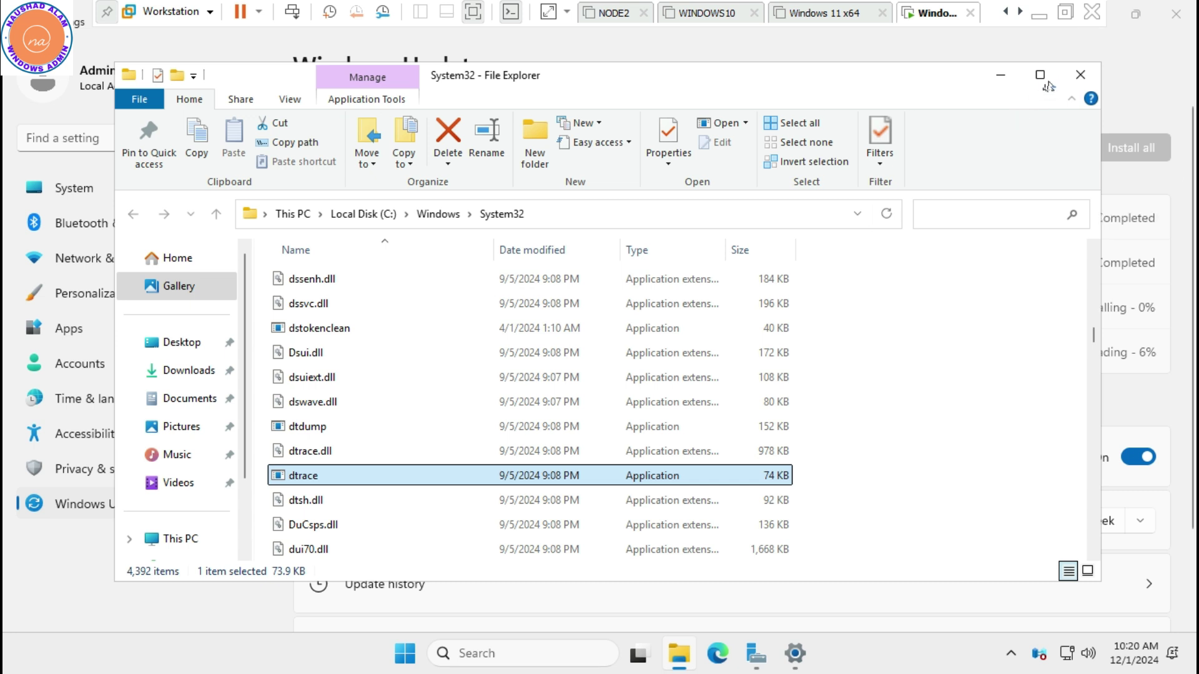
click(1086, 82)
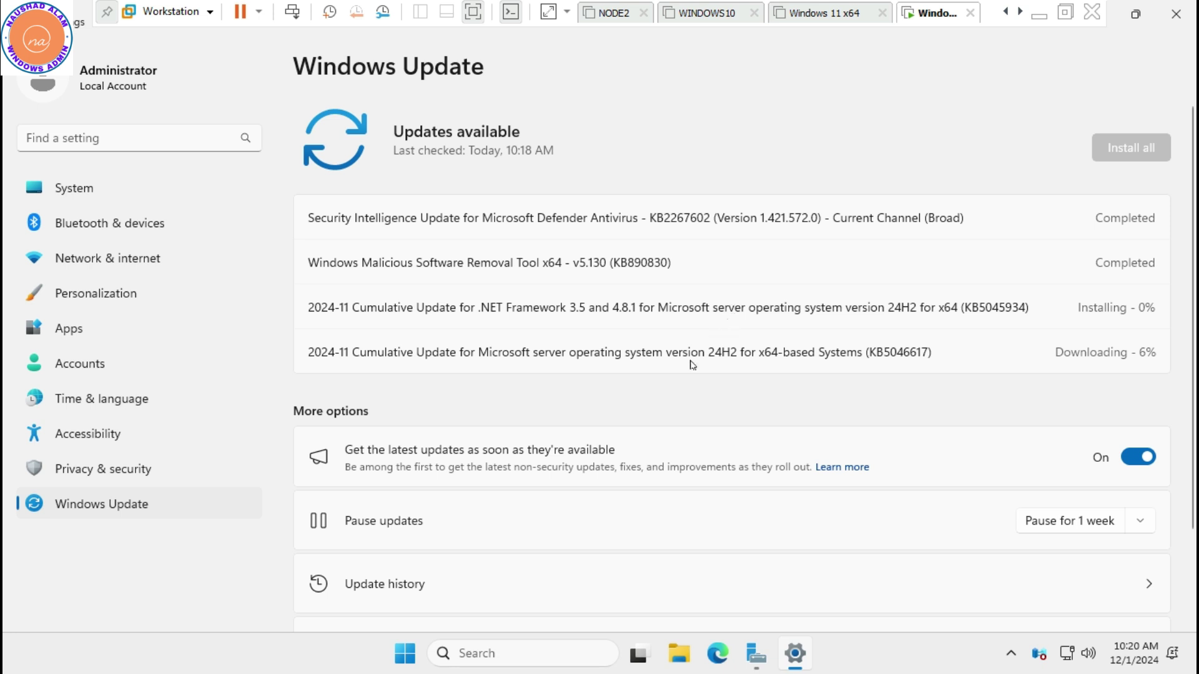
Exit full screen, minimize Task Manager, and launch Add Roles and Features from the Dashboard
click(473, 12)
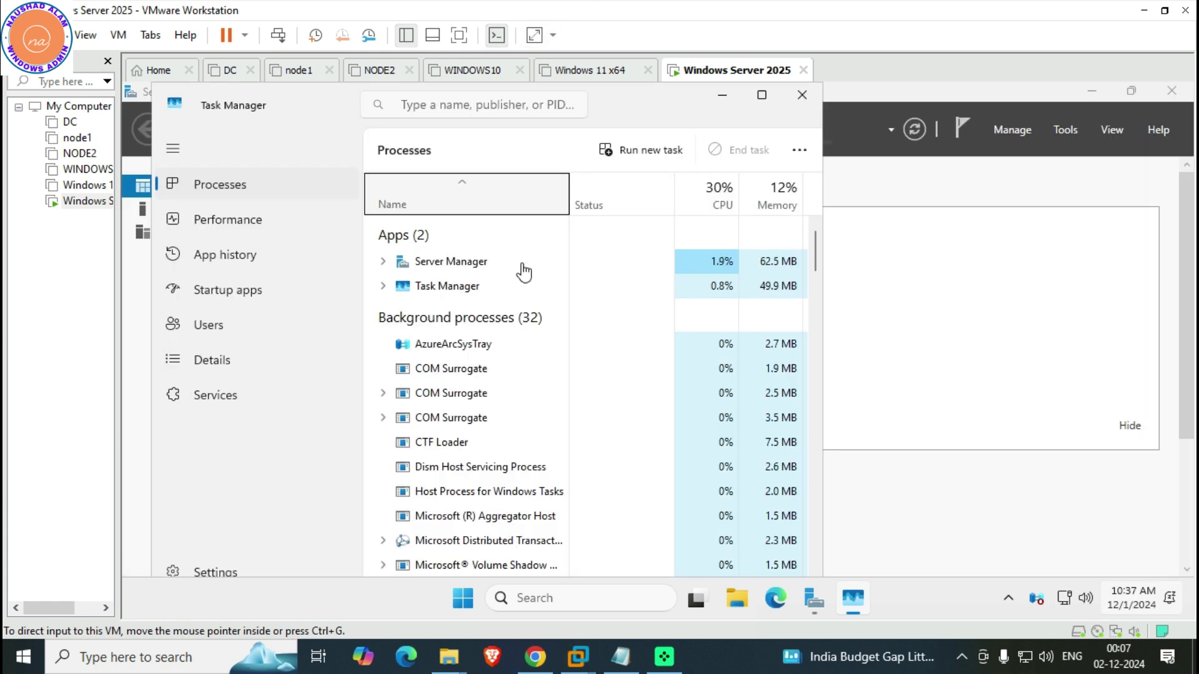
click(723, 95)
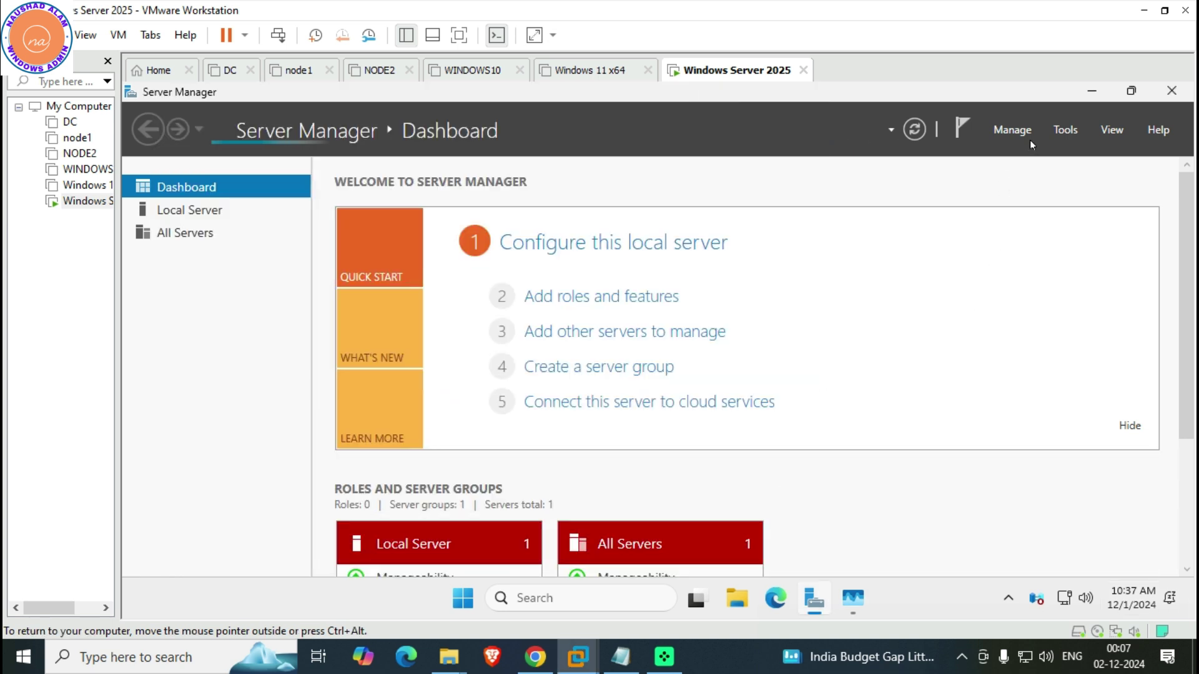
click(1061, 134)
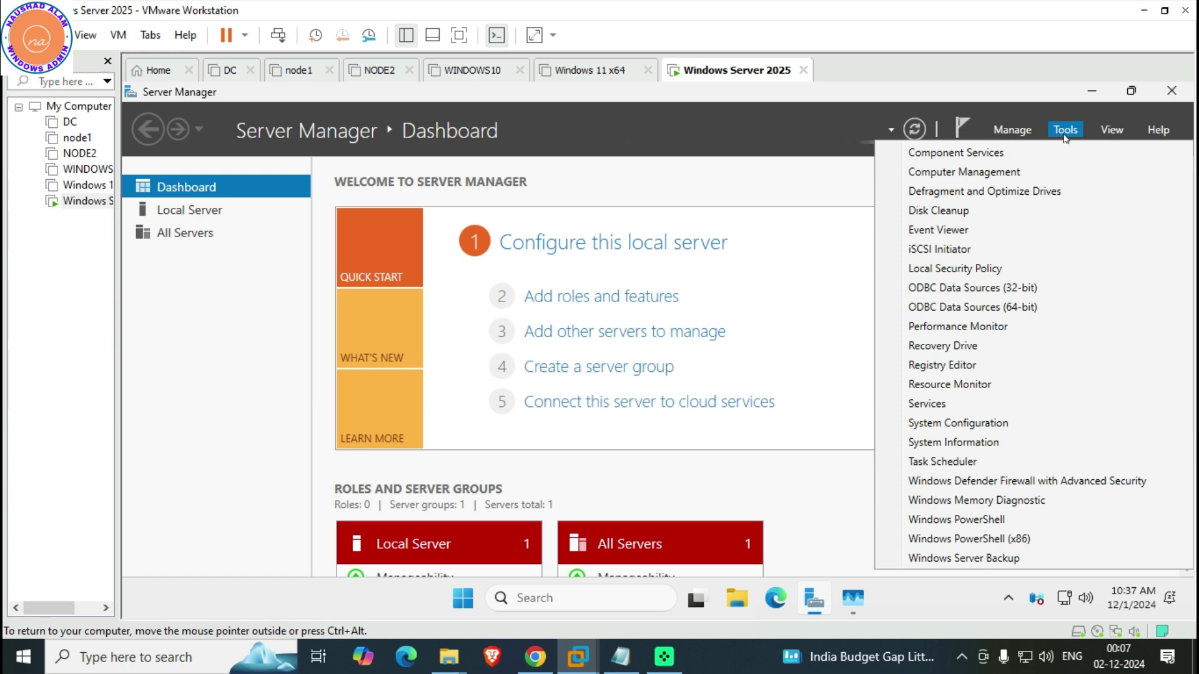
click(668, 188)
click(563, 306)
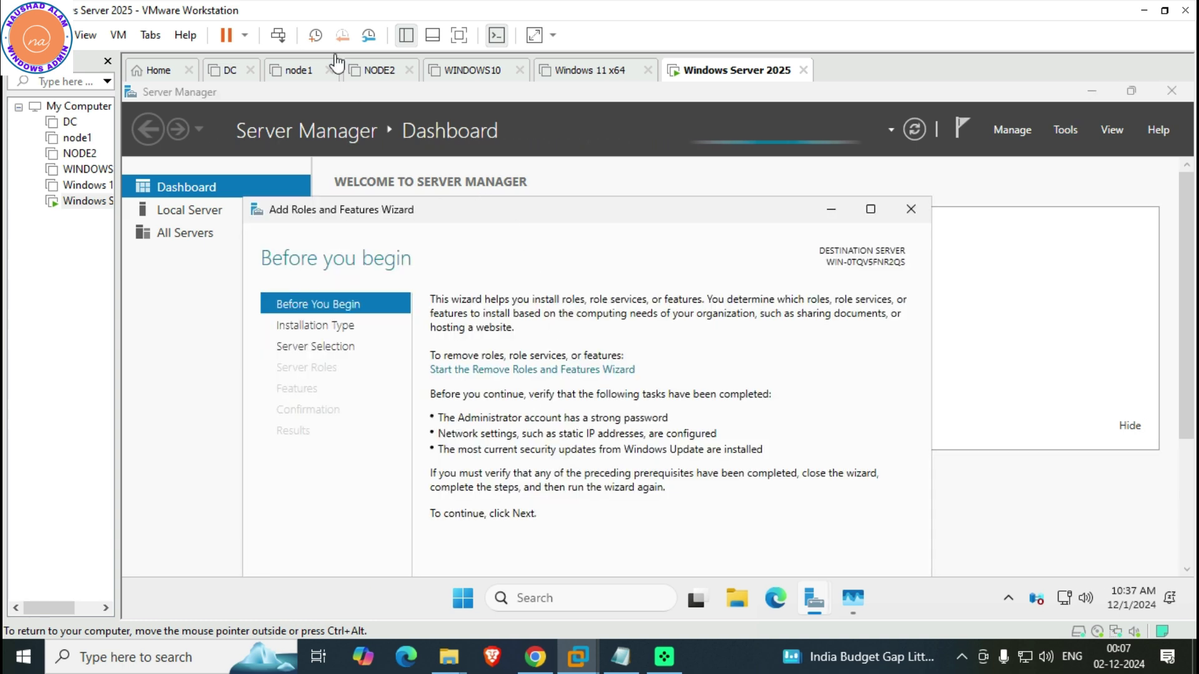
Switch to full screen, set the wizard to skip its Before You Begin page, and advance
click(459, 35)
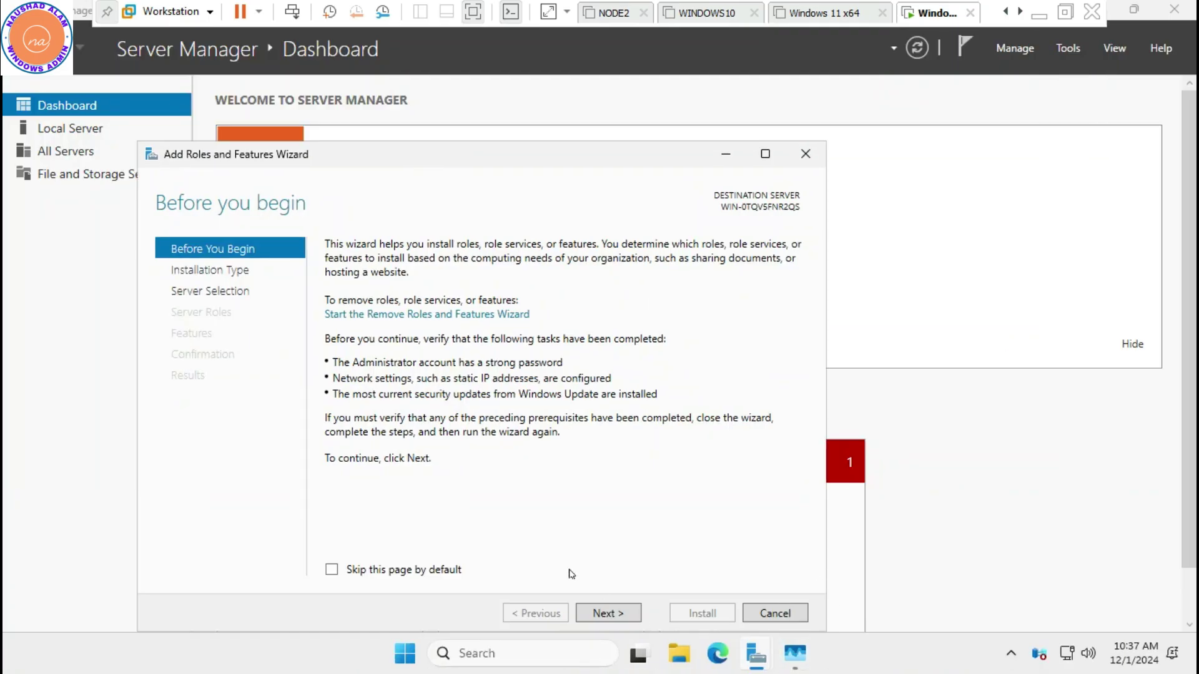
click(331, 569)
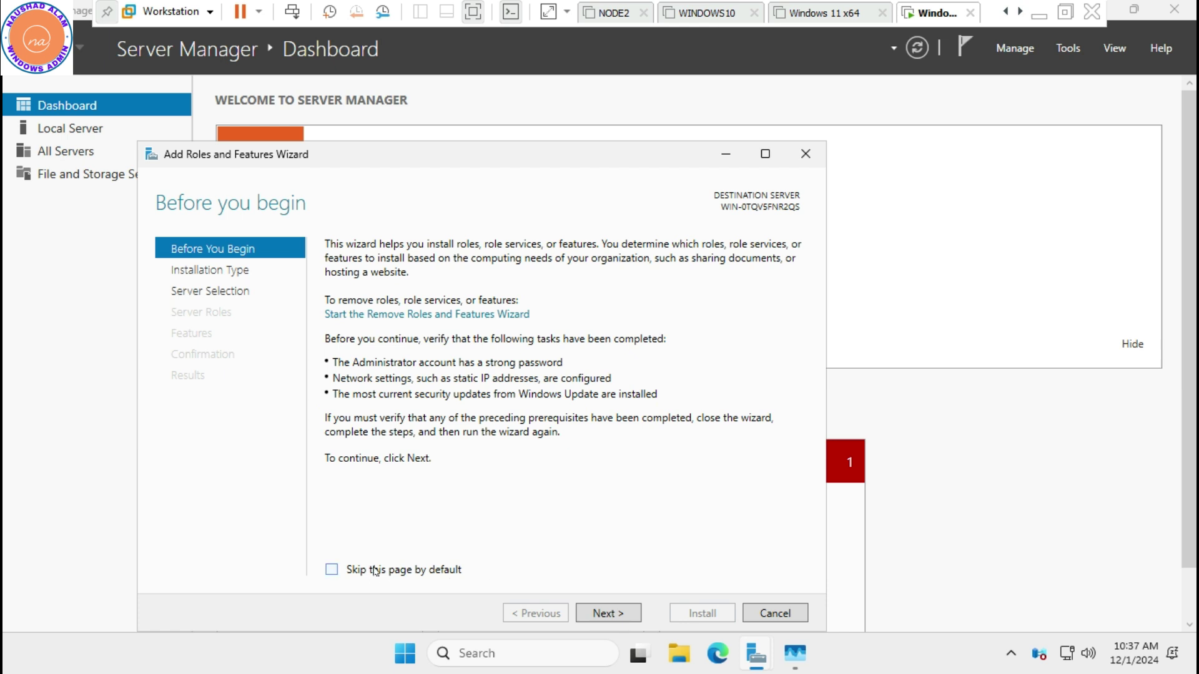
click(611, 611)
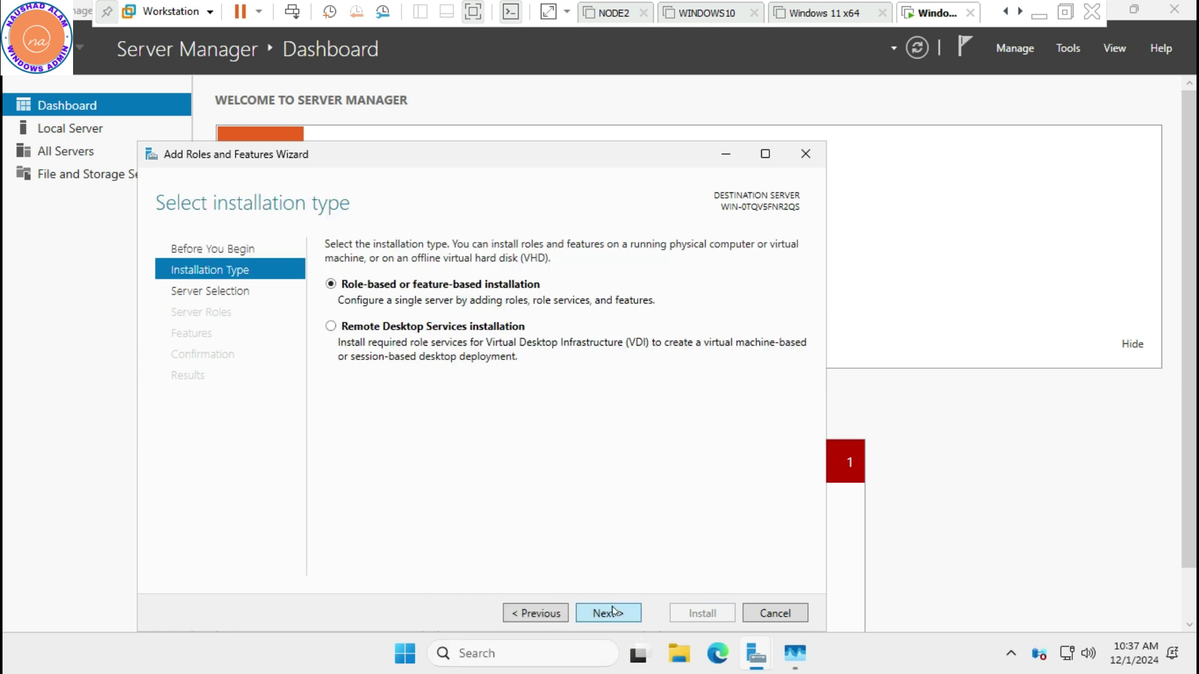
Cancel the roles wizard and open Network Connections from the Local Server properties
click(777, 614)
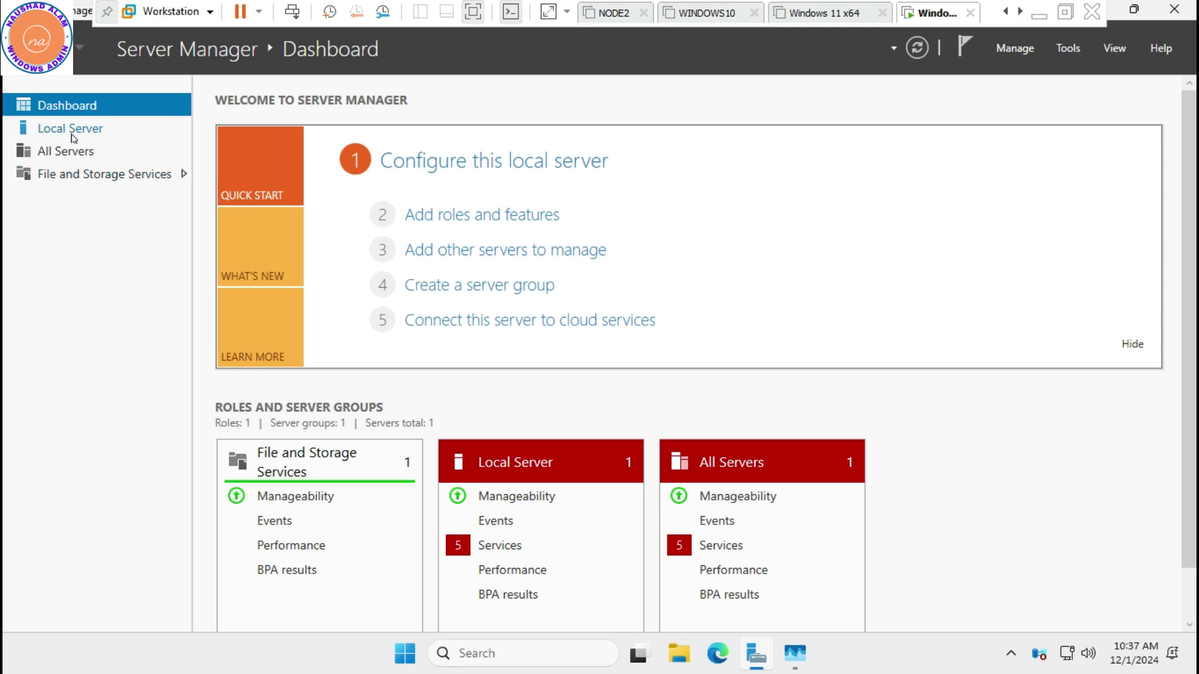
click(71, 131)
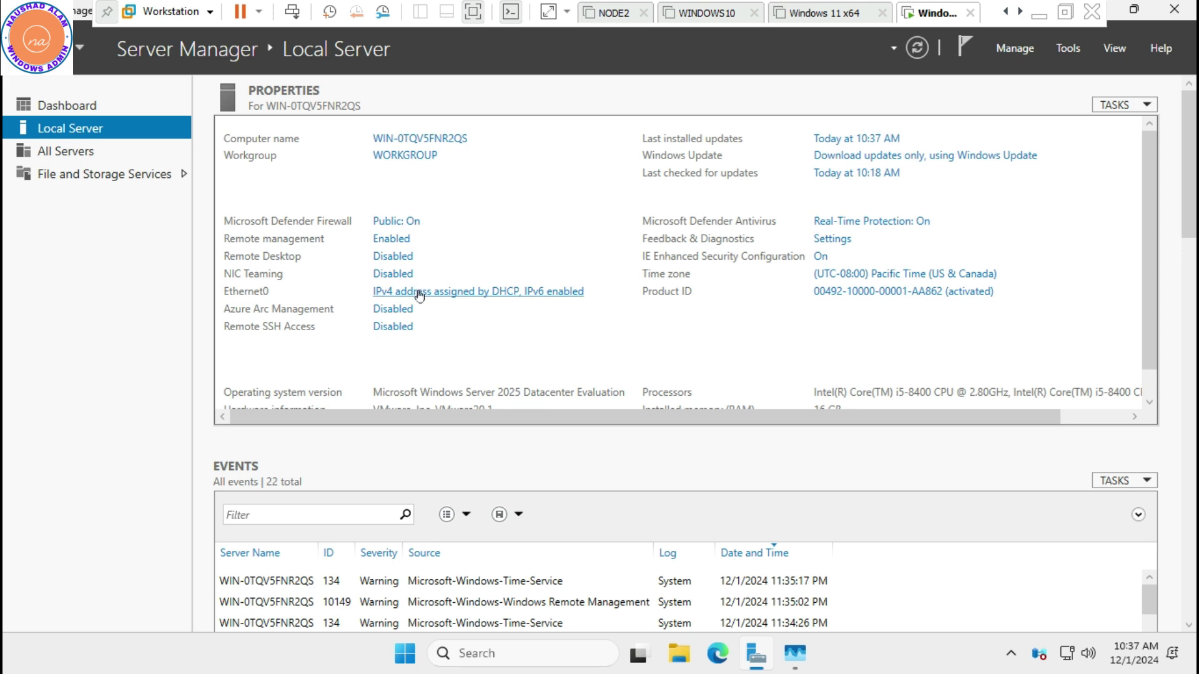
click(419, 293)
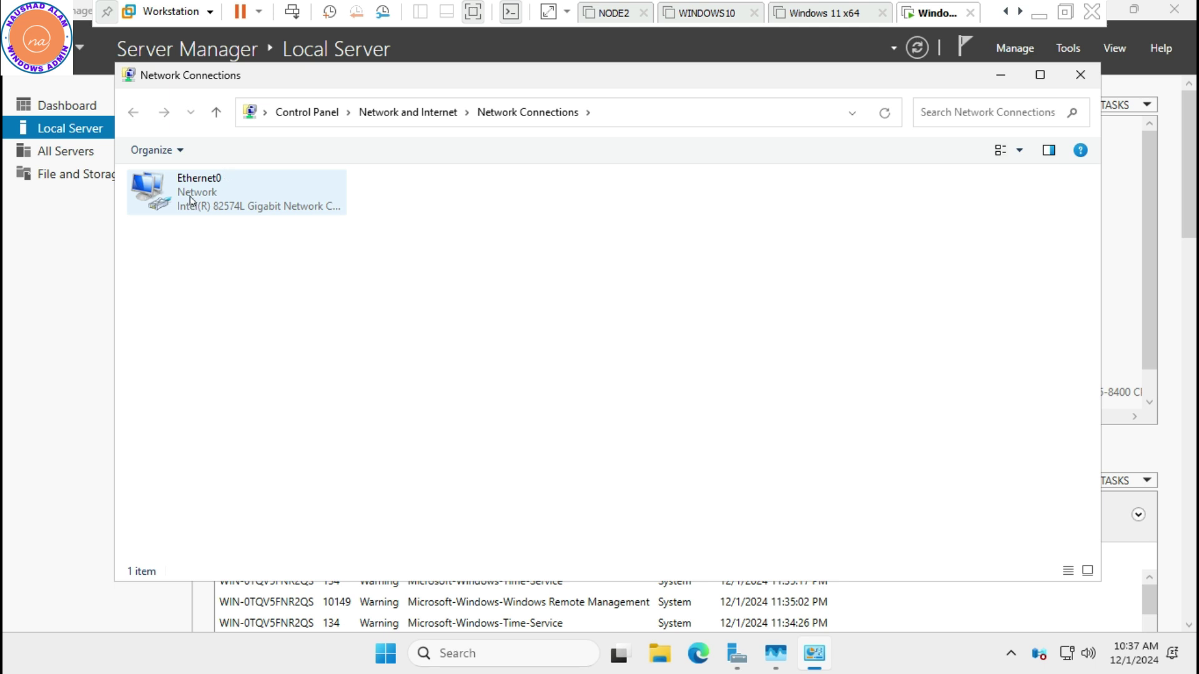
Turn off IPv6 in the Ethernet0 adapter properties
right_click(190, 197)
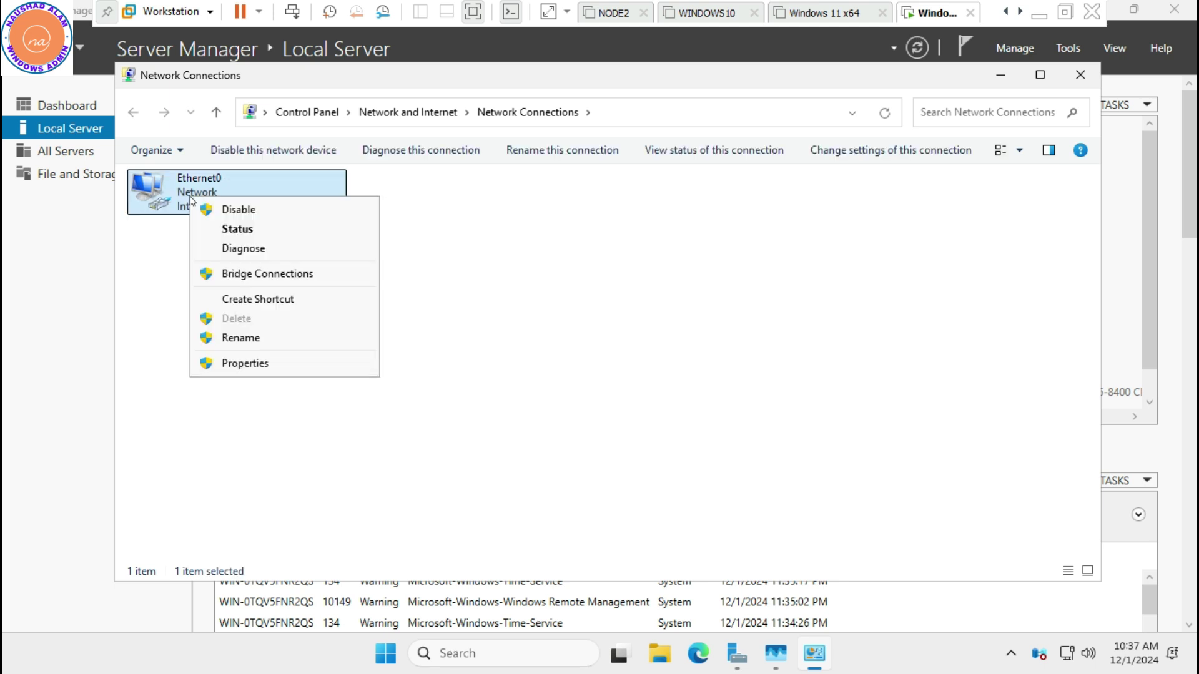
click(244, 364)
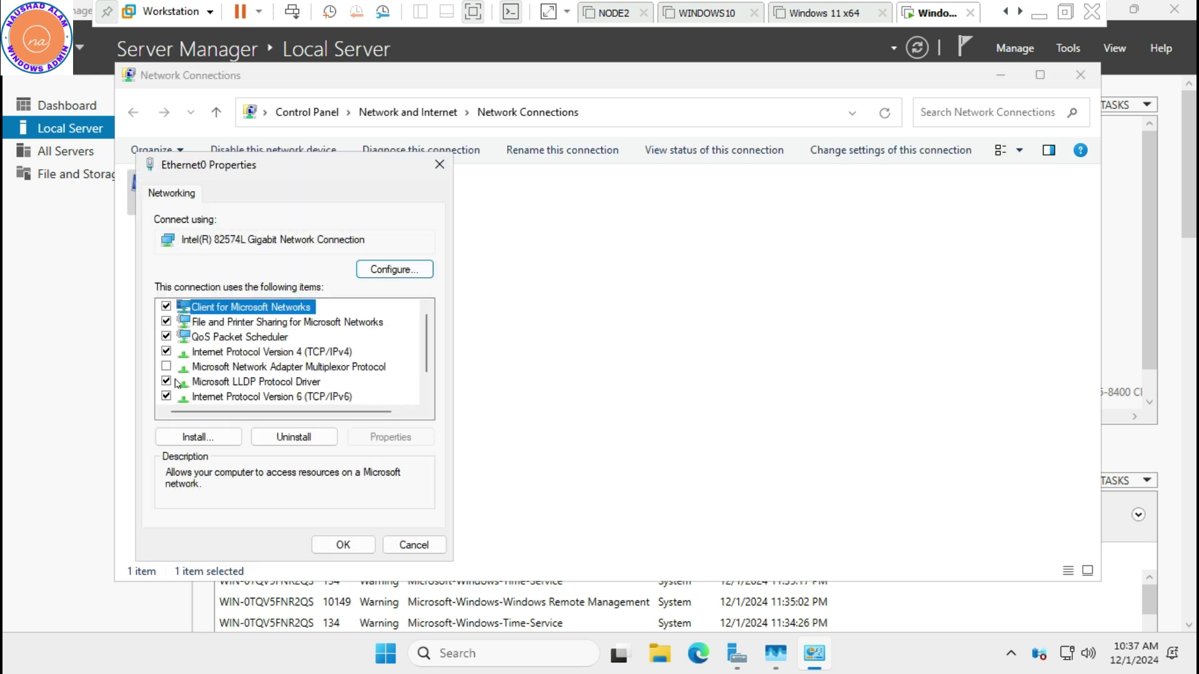
click(170, 400)
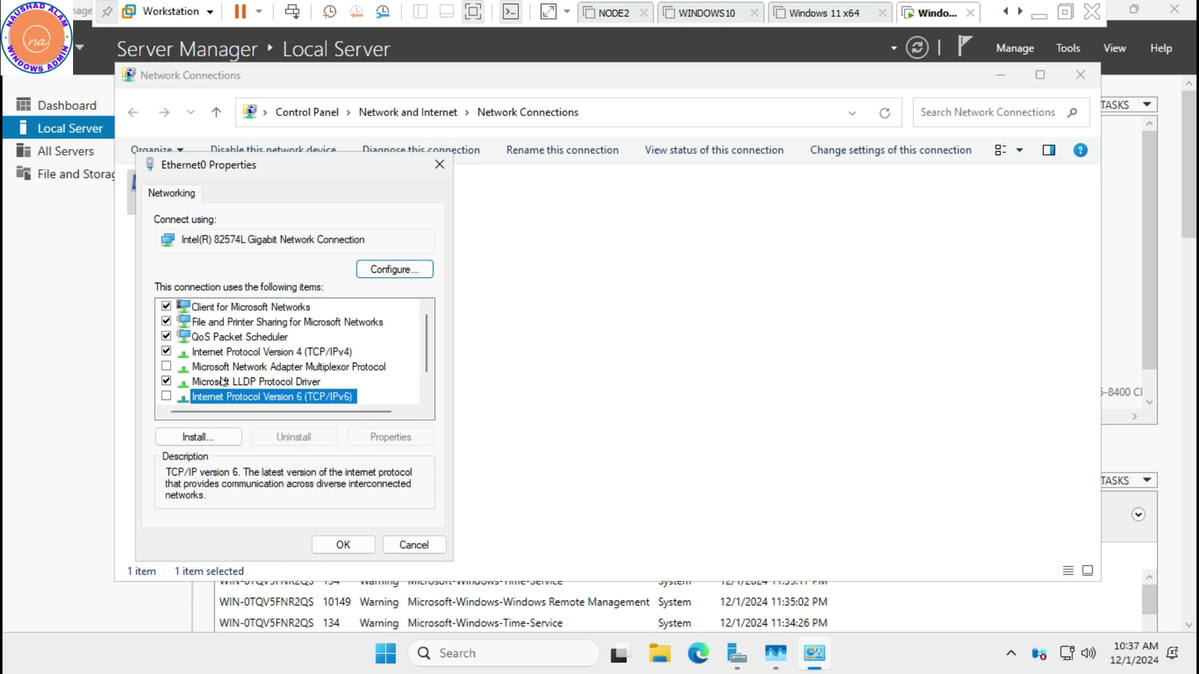
Give Ethernet0 static IPv4 192.168.0.10/255.255.255.0, gateway 192.168.0.1, DNS 192.168.0.10
double_click(248, 351)
click(232, 357)
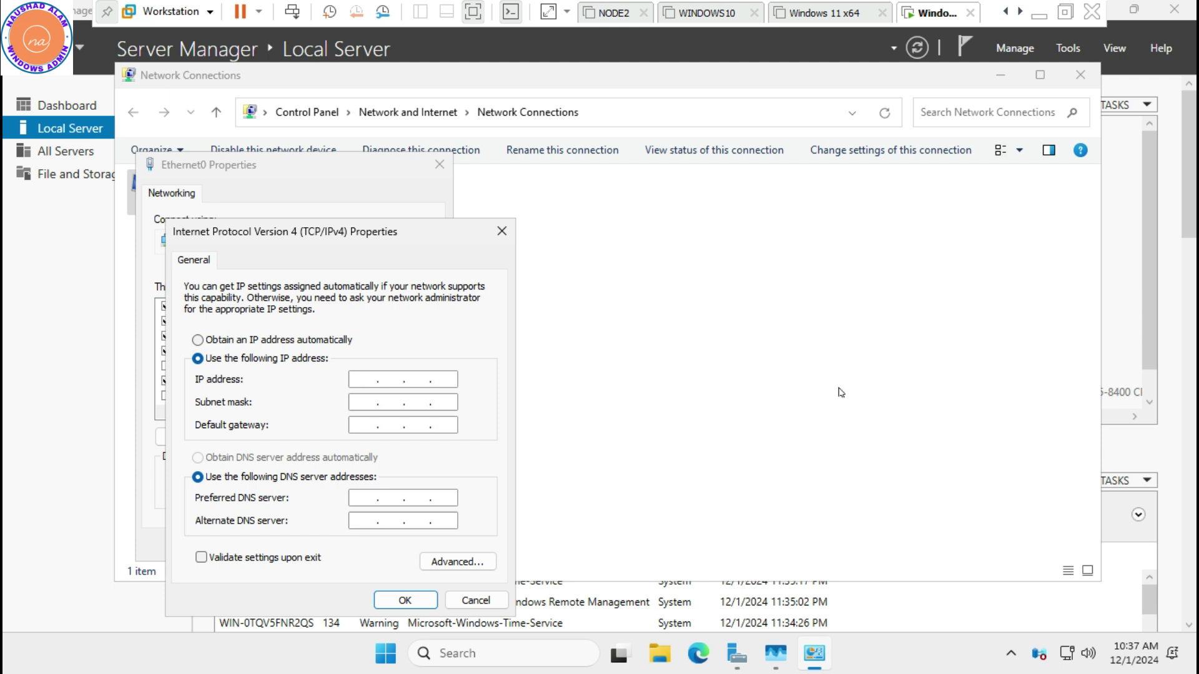
text(192 . 168 . 0 . 10)
key(Tab)
key(Tab)
text(192 . 168 . )
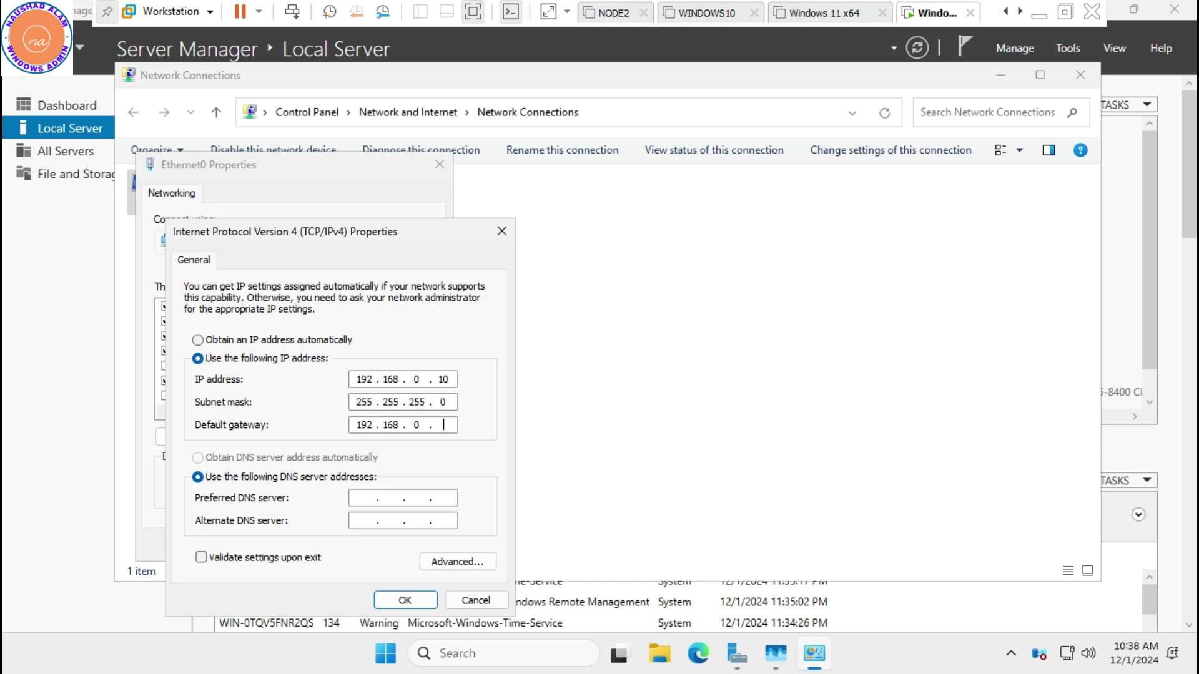
text(0 . 1)
key(Tab)
key(Tab)
text(192 . 168 . 0)
click(403, 600)
click(343, 543)
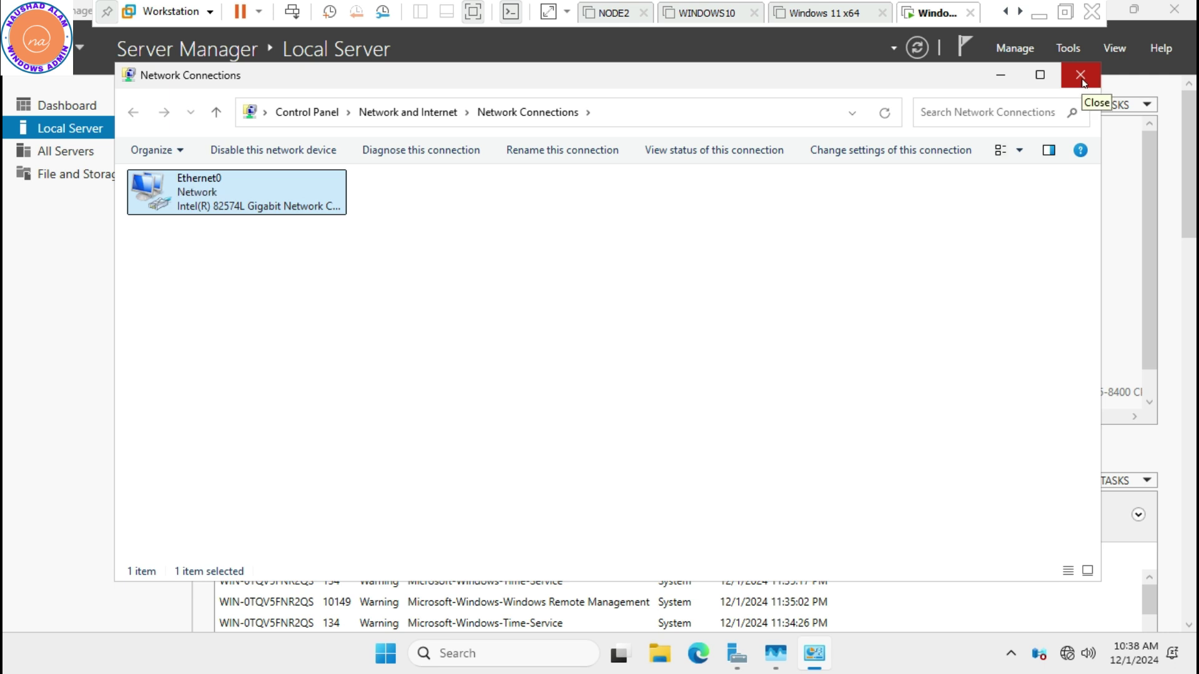
click(1081, 77)
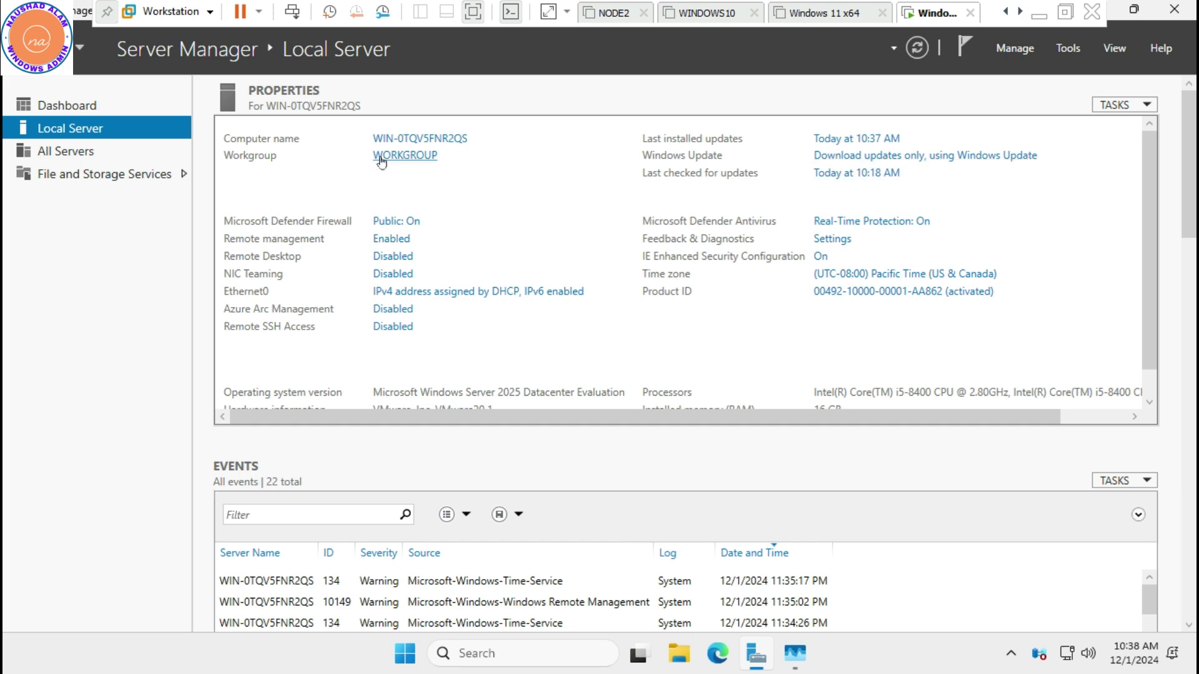
Change the computer name to win25dc in System Properties and restart the server now
click(424, 141)
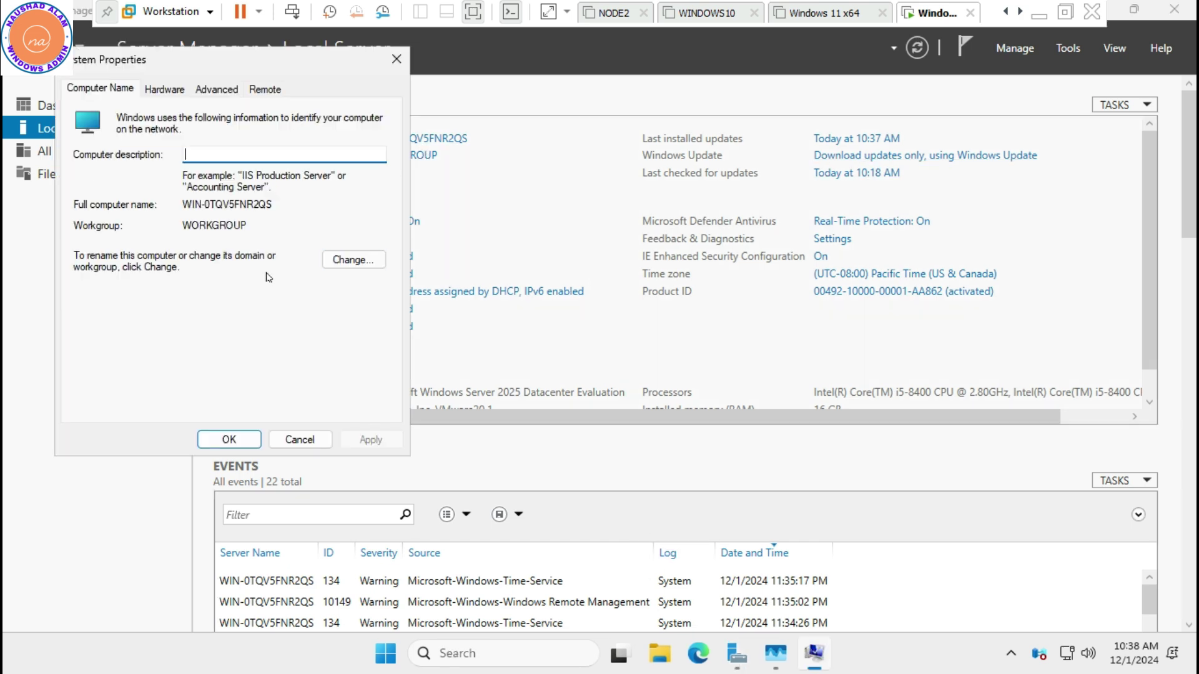
click(361, 259)
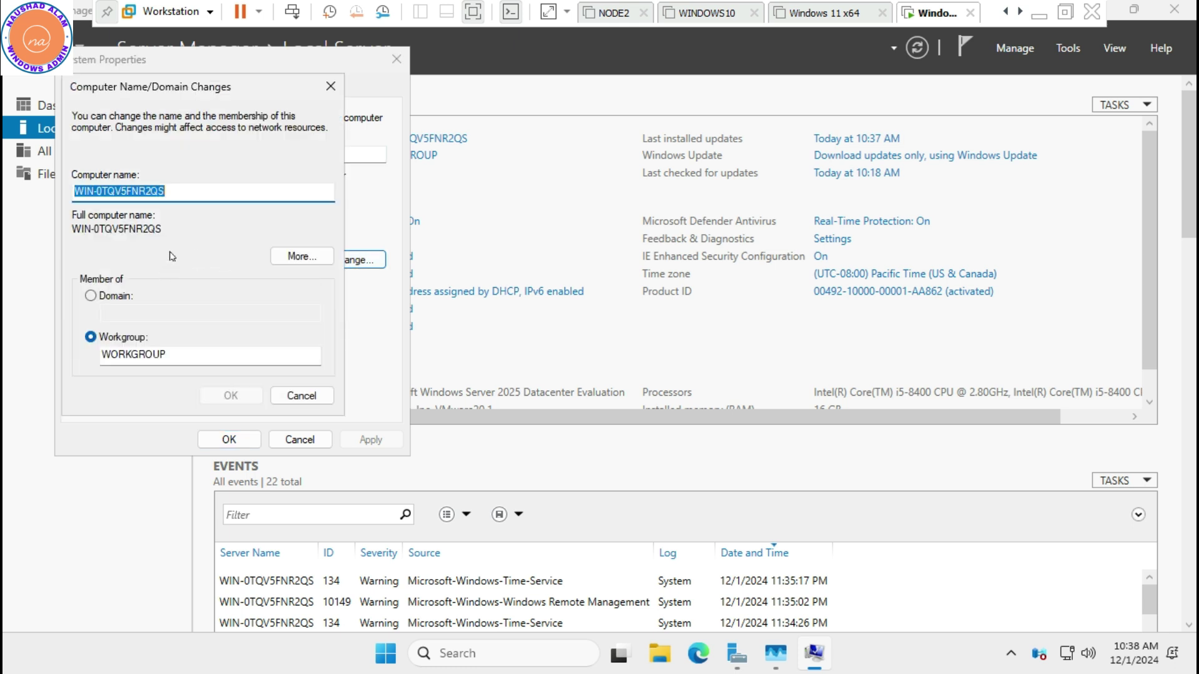
text(win)
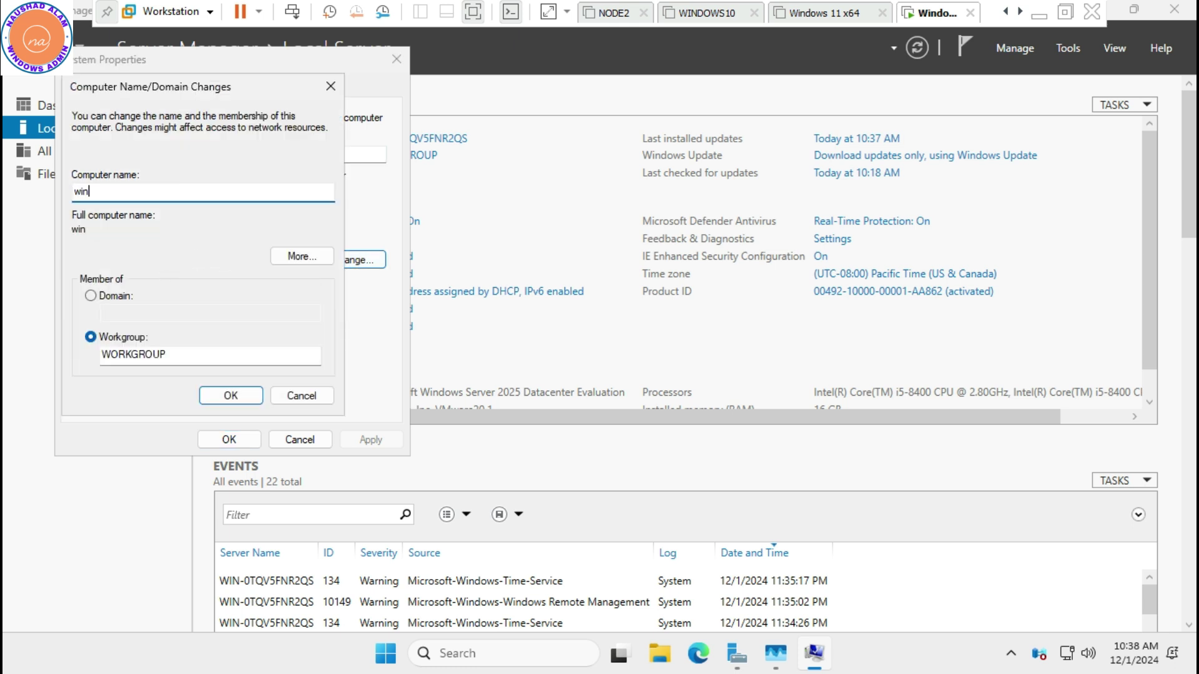
text(25dc)
click(230, 400)
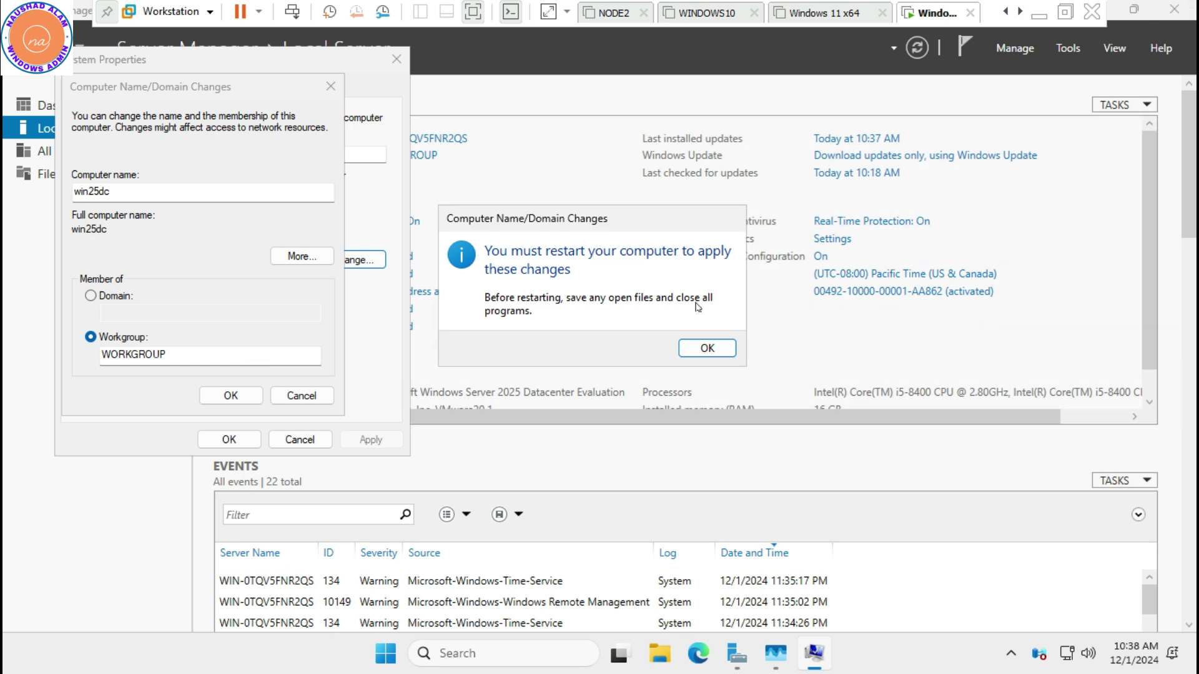
click(707, 347)
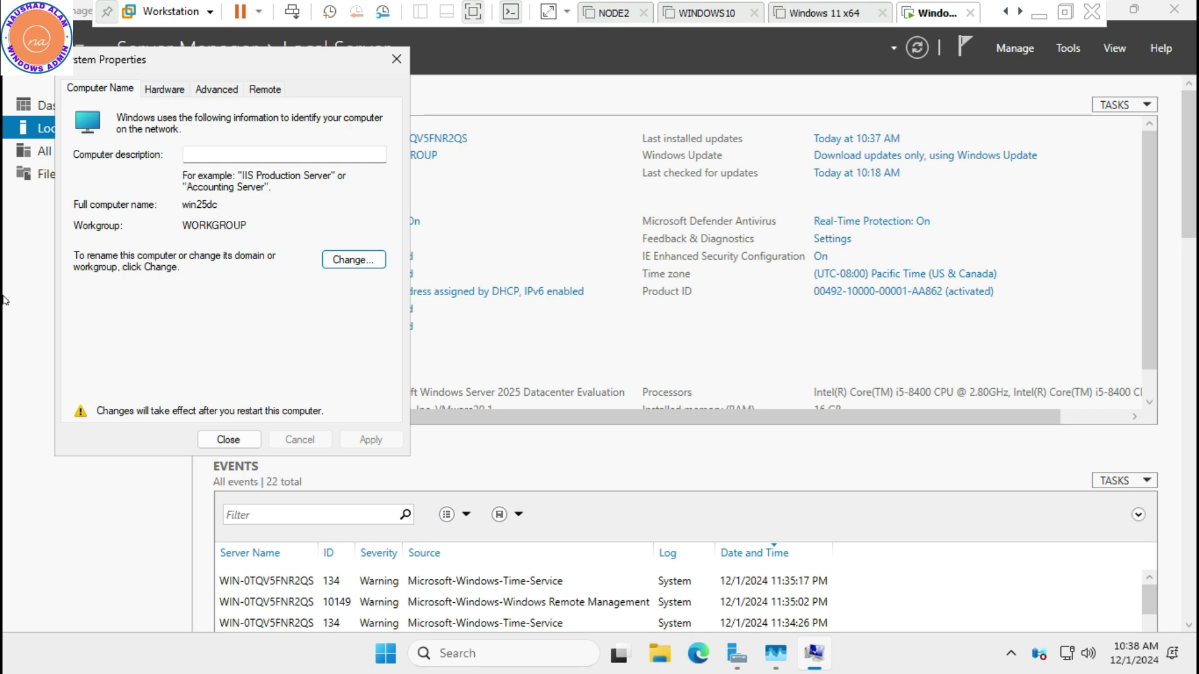
click(228, 440)
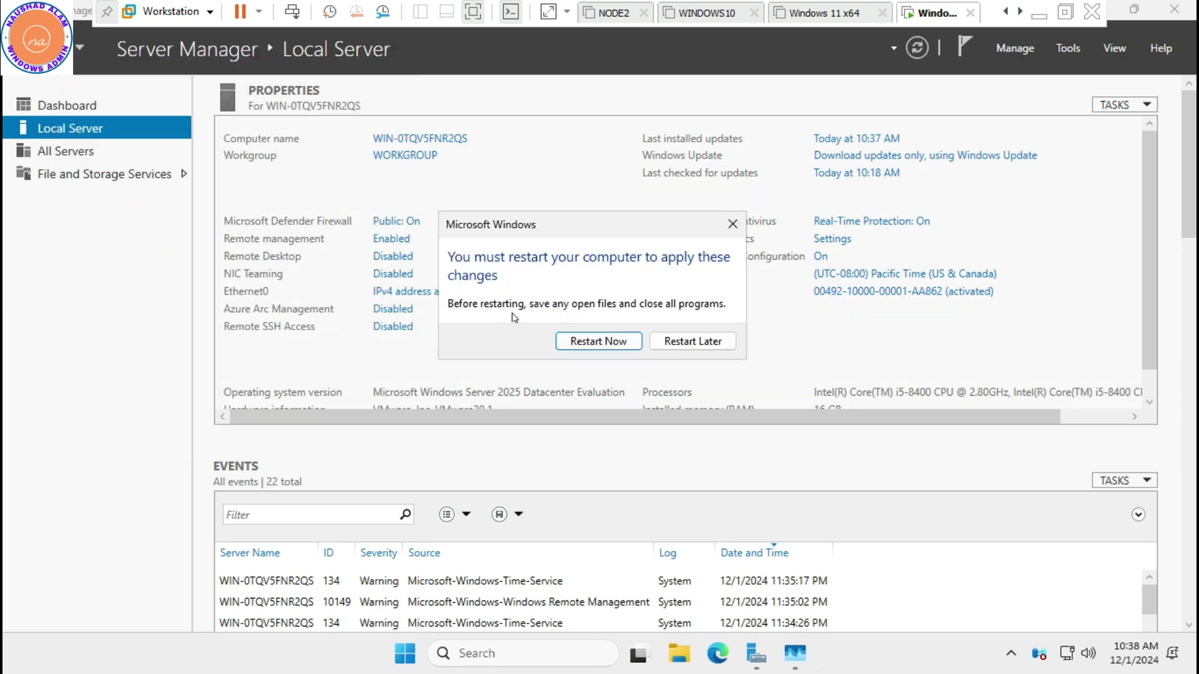
click(613, 342)
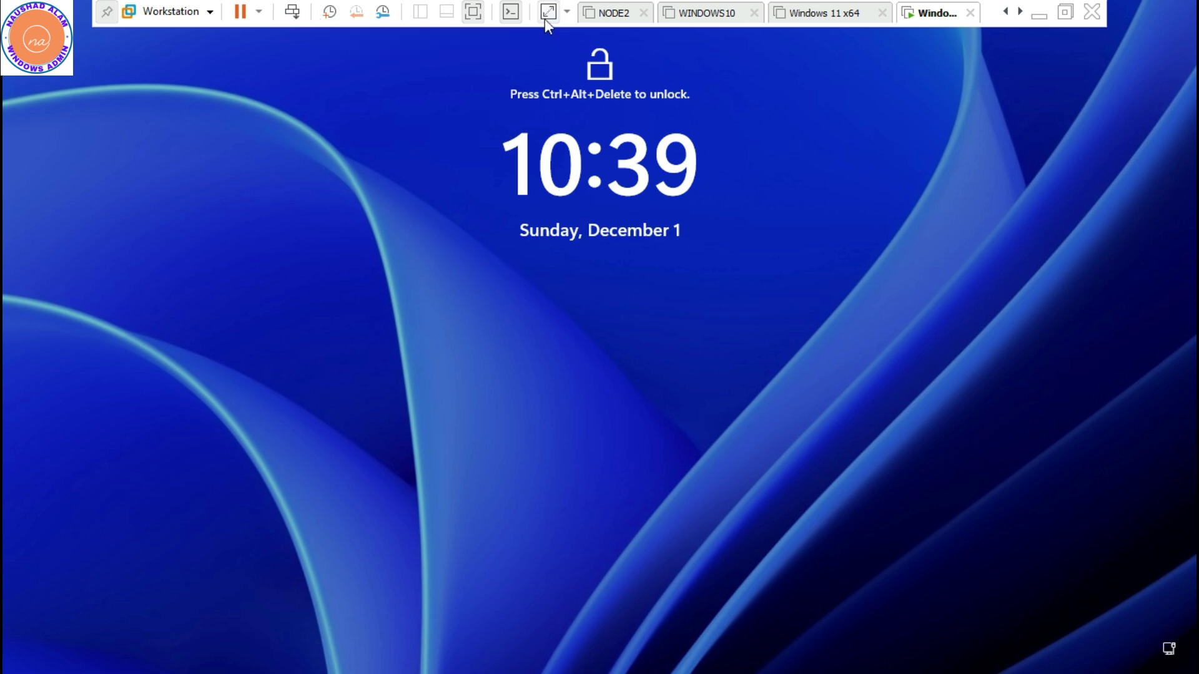
Send Ctrl+Alt+Del to the VM and sign in with the Administrator password
click(291, 12)
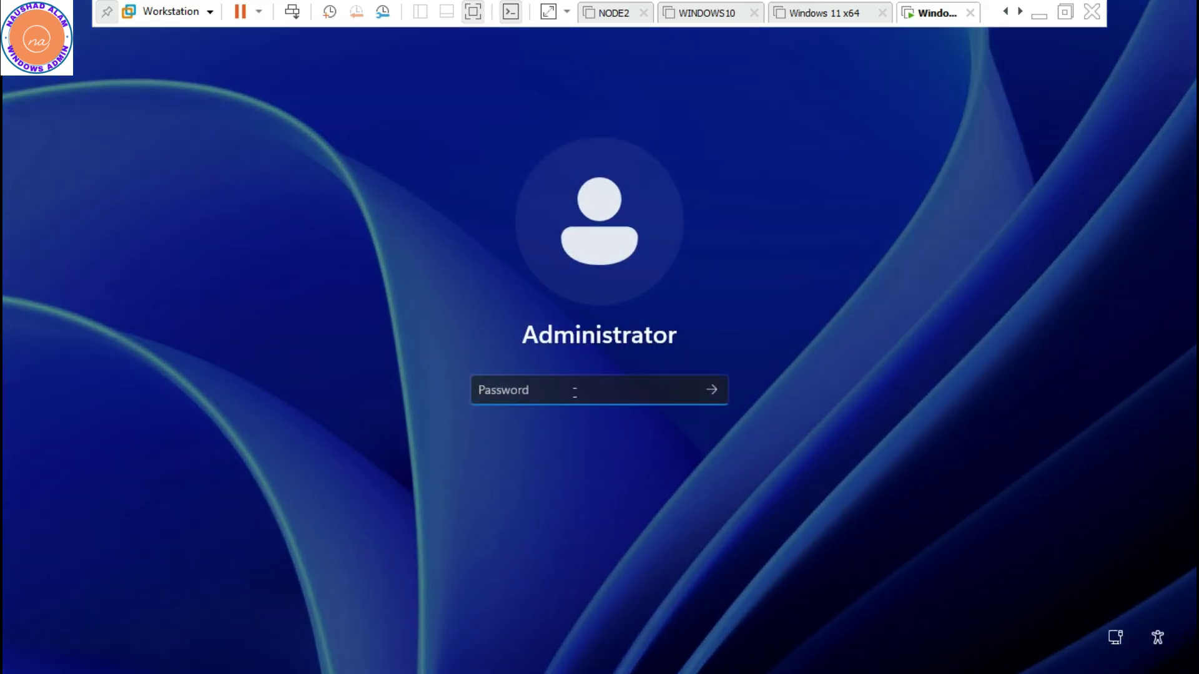
text(•••••••)
key(Return)
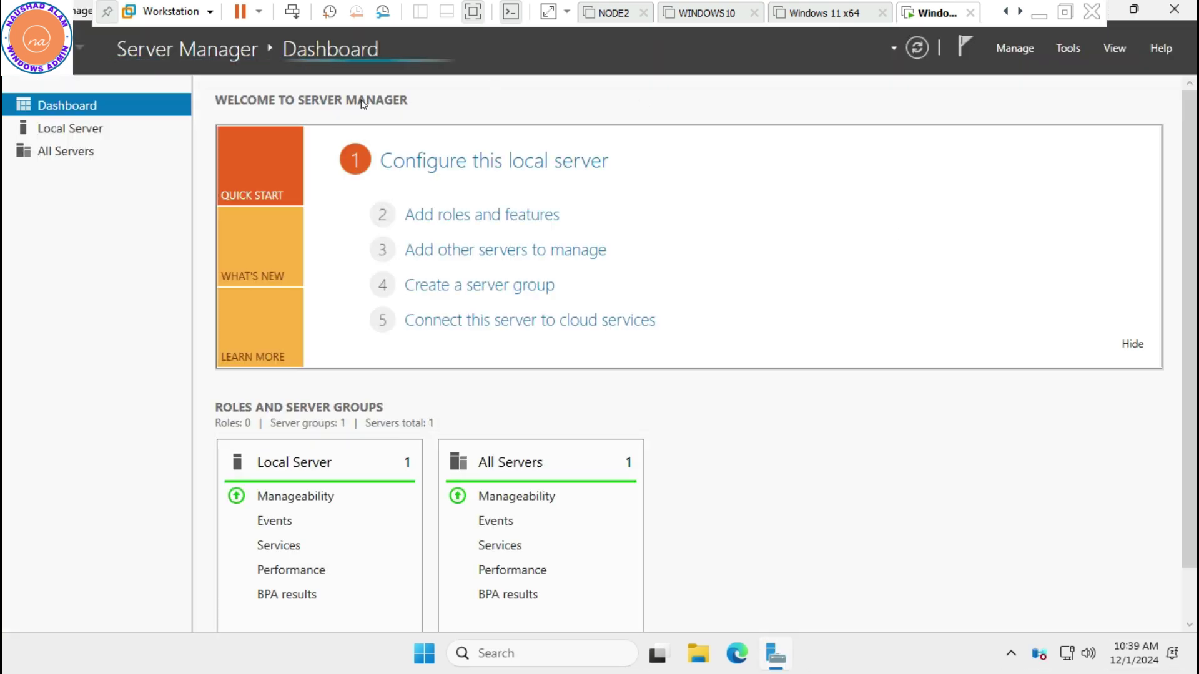
Check memory and Disk 0 (C:) performance in Task Manager, then close it and start Add Roles and Features
right_click(838, 667)
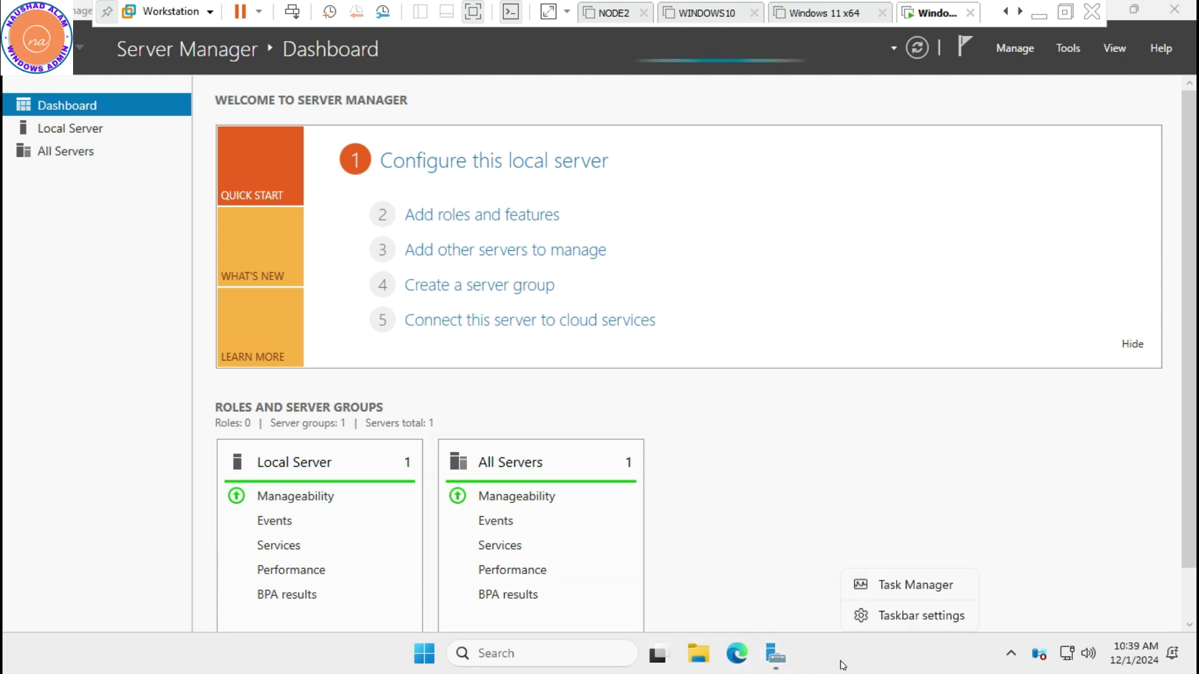
click(917, 586)
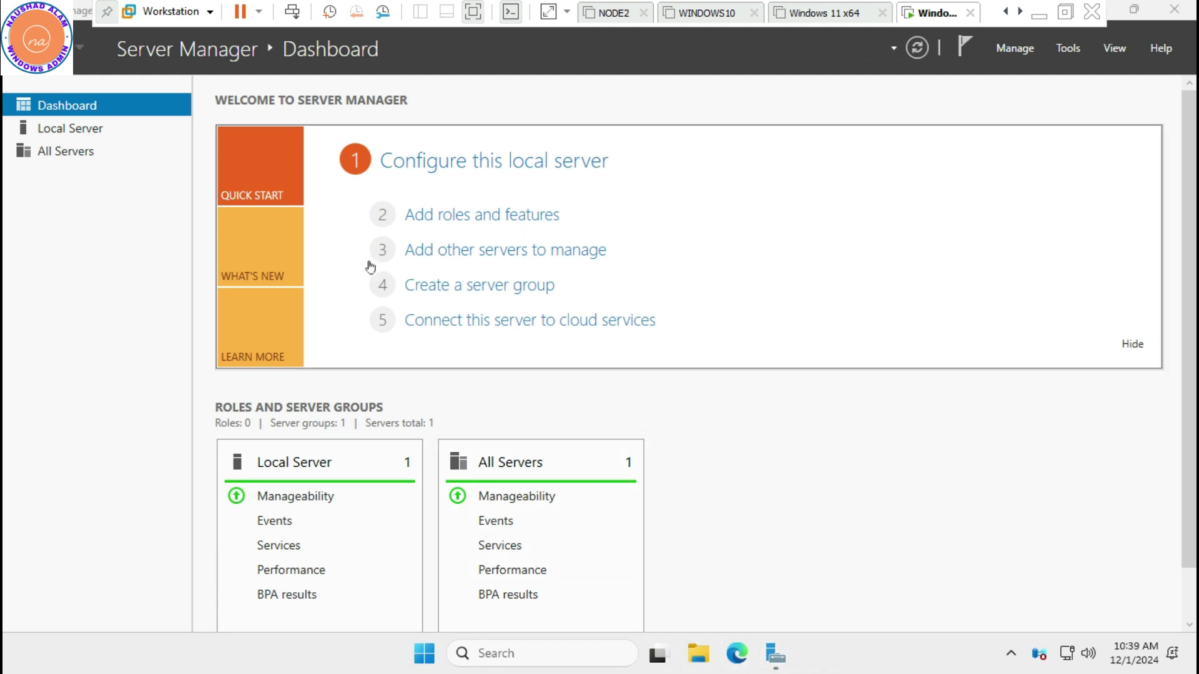
click(102, 143)
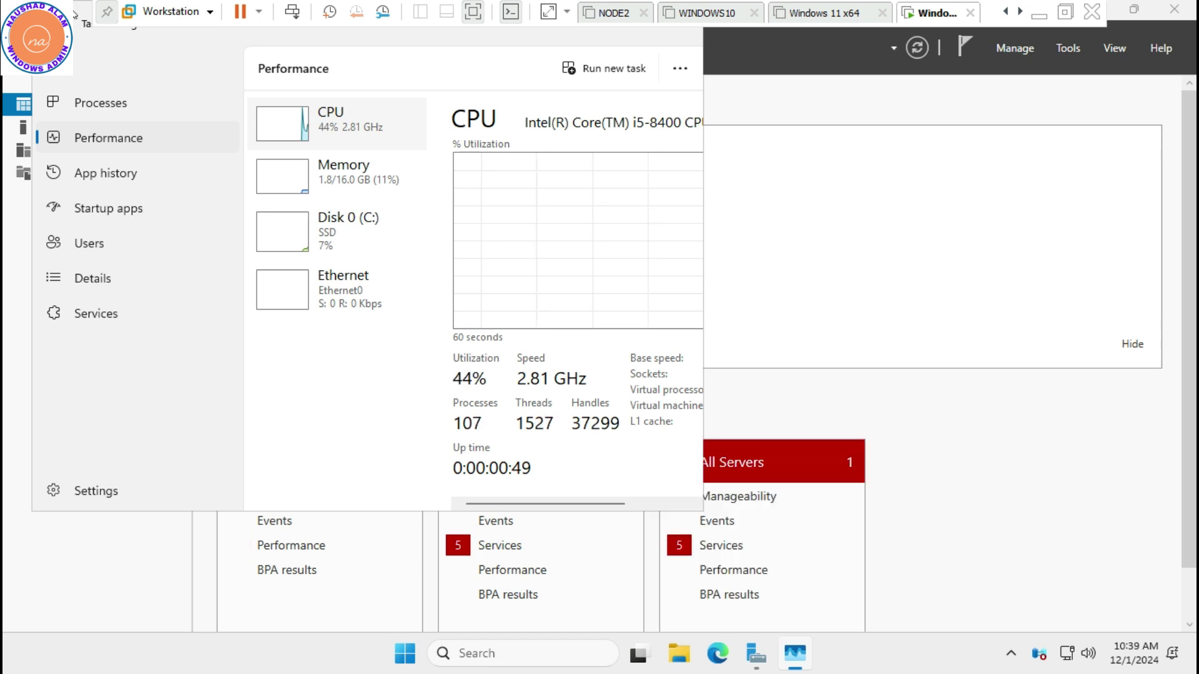
double_click(75, 14)
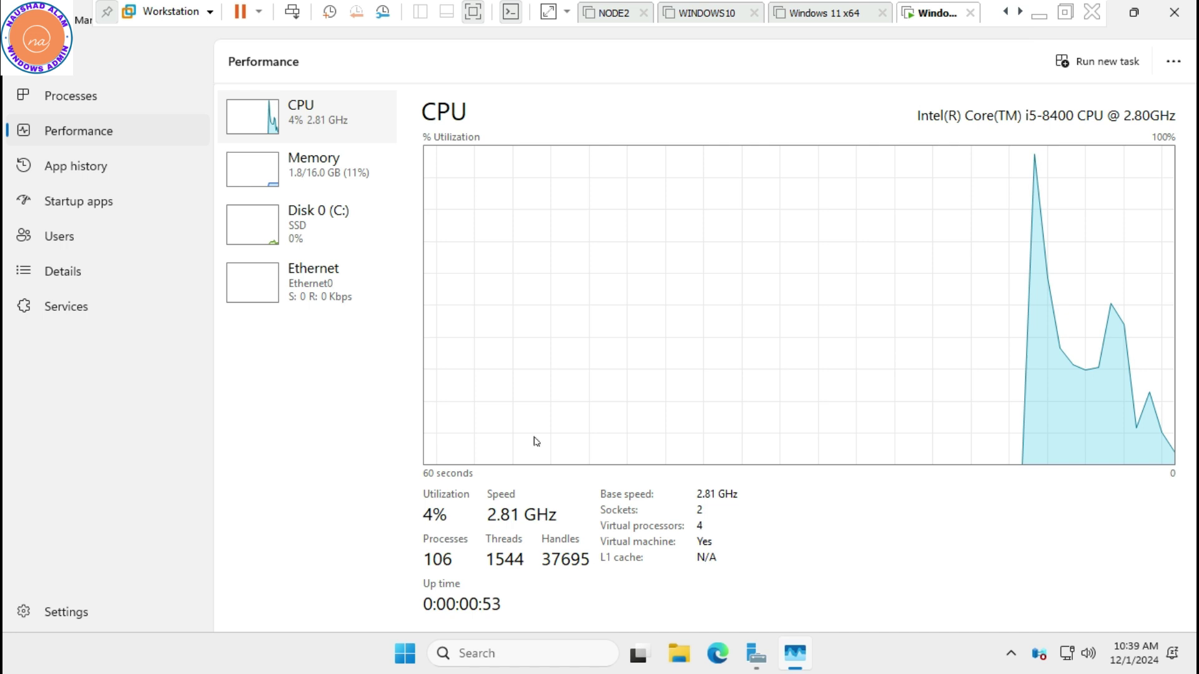
click(269, 181)
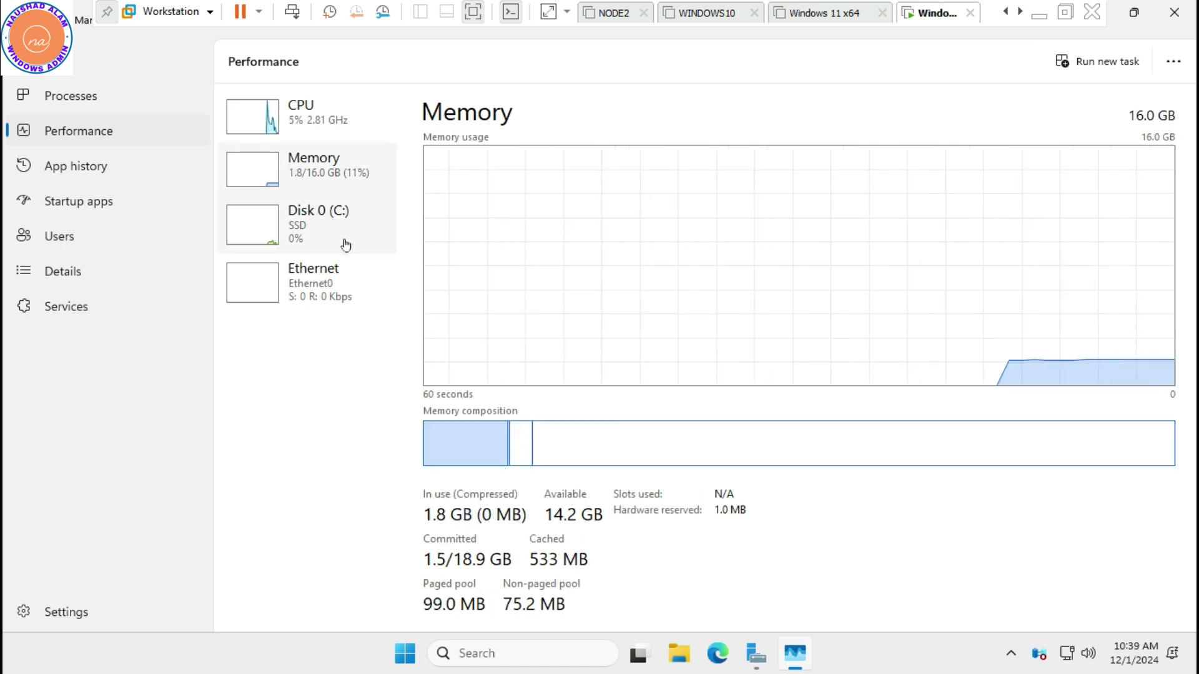
click(294, 233)
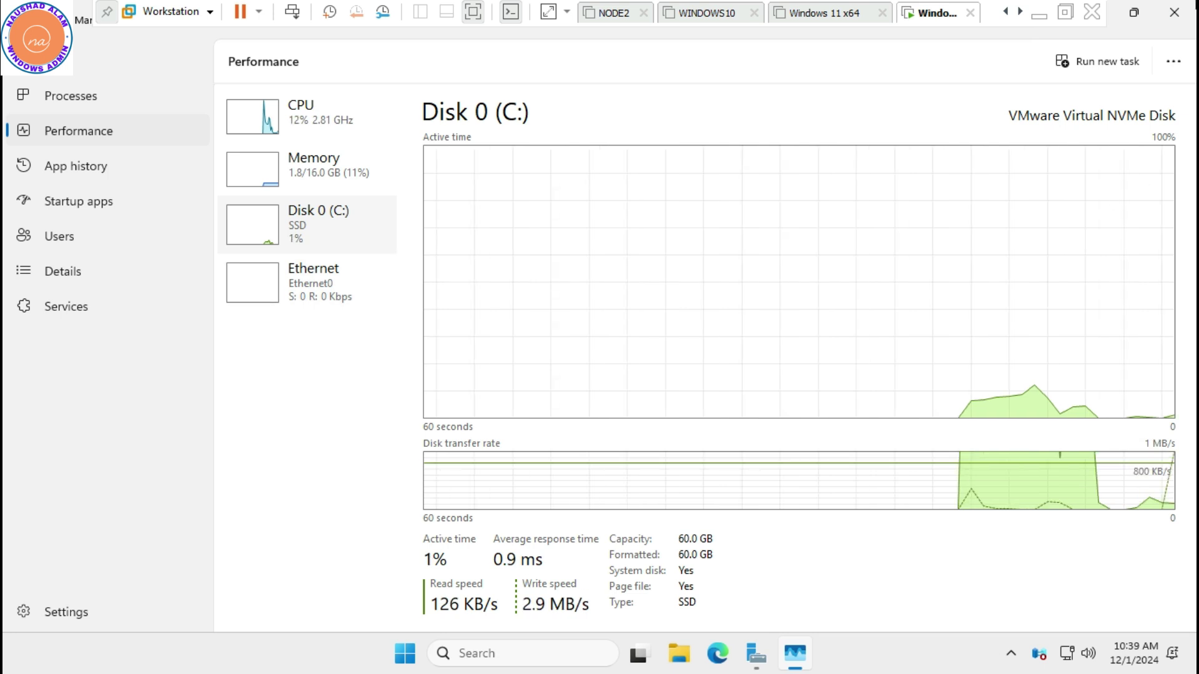
click(1183, 12)
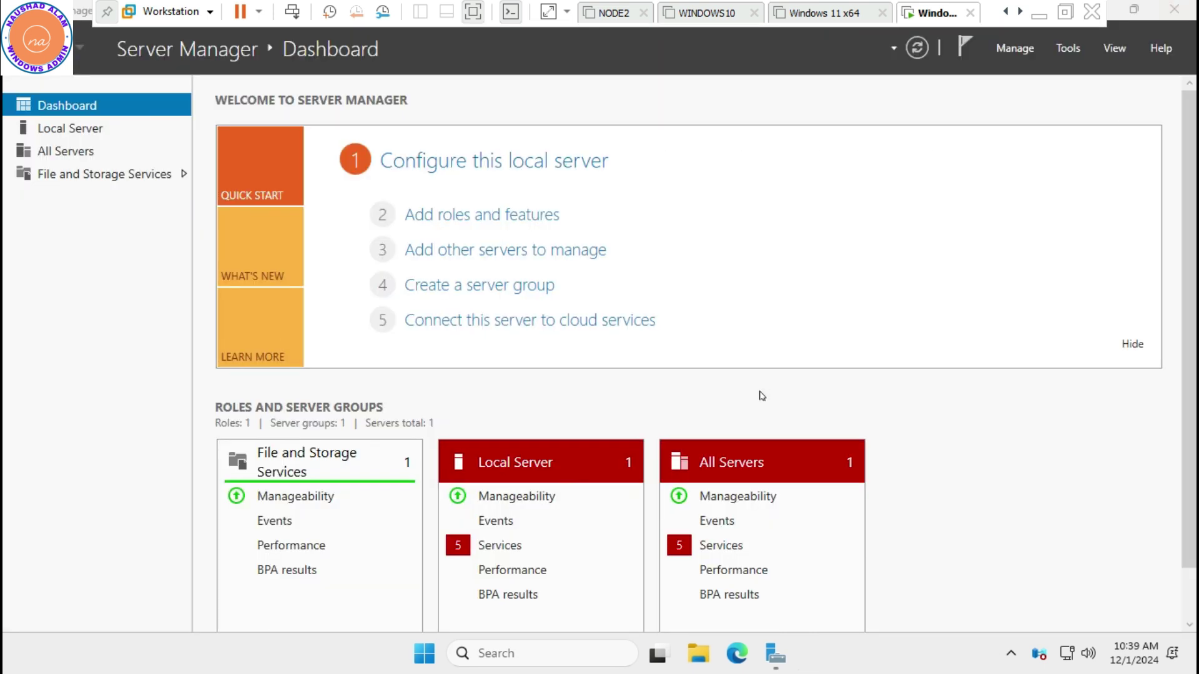
click(501, 215)
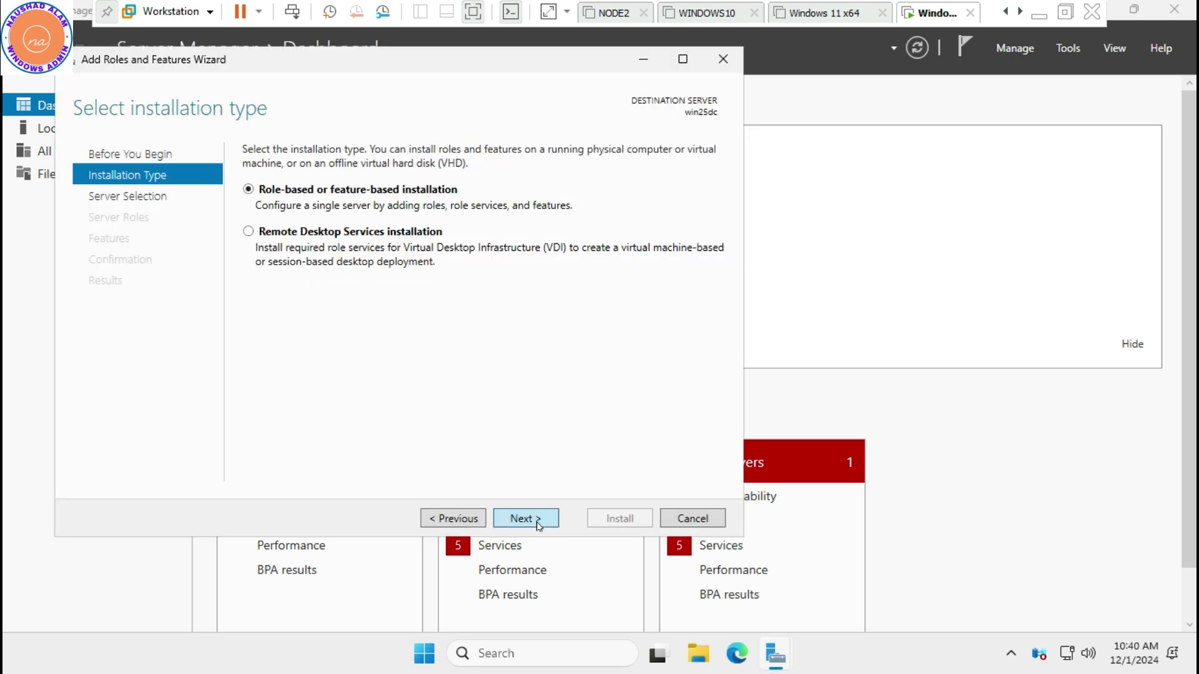
Select the AD DS, DNS Server and DHCP Server roles on this server, accepting their required features
click(537, 522)
click(530, 521)
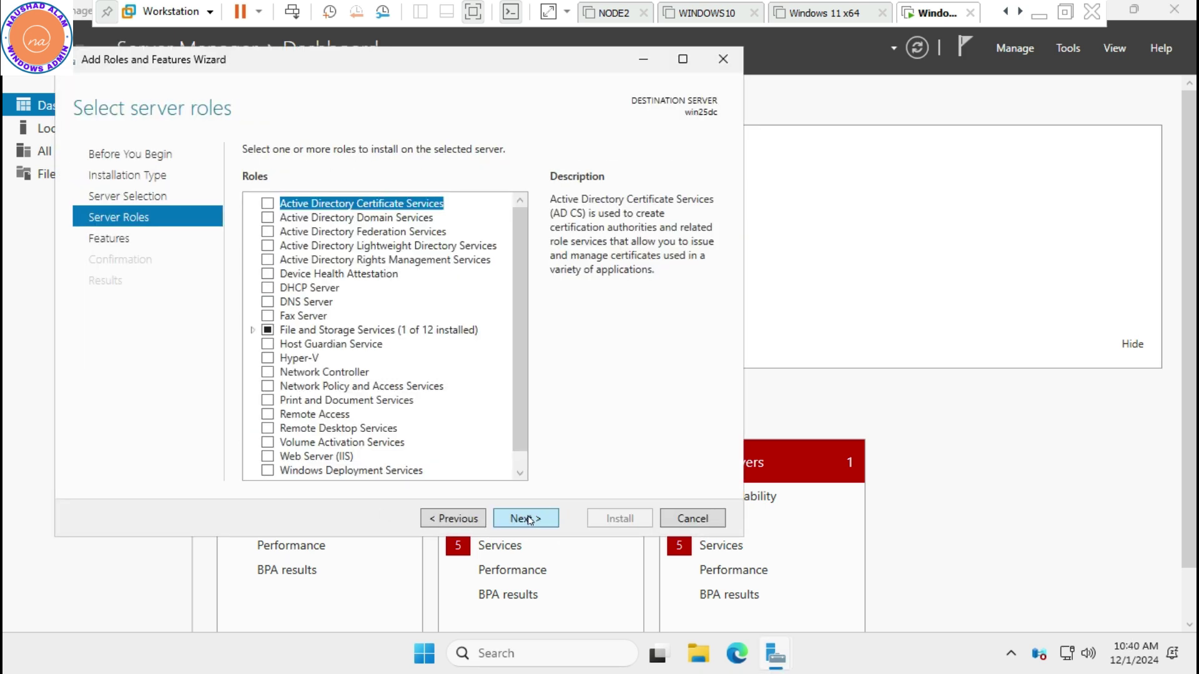
click(266, 218)
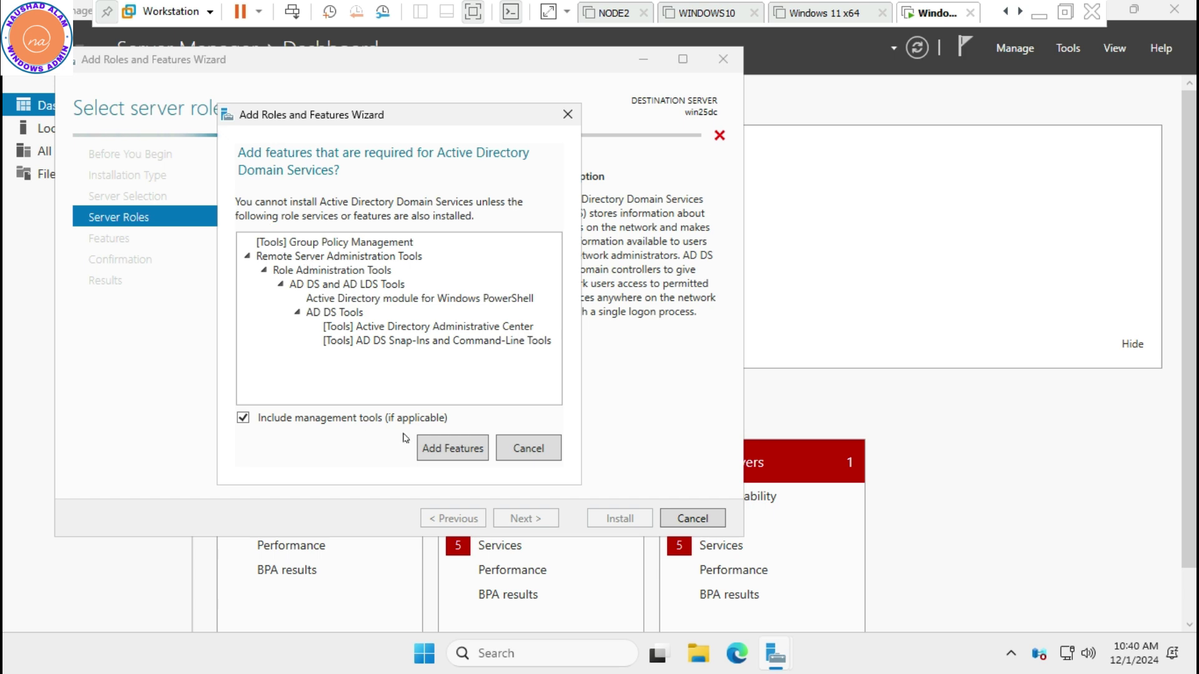
click(429, 451)
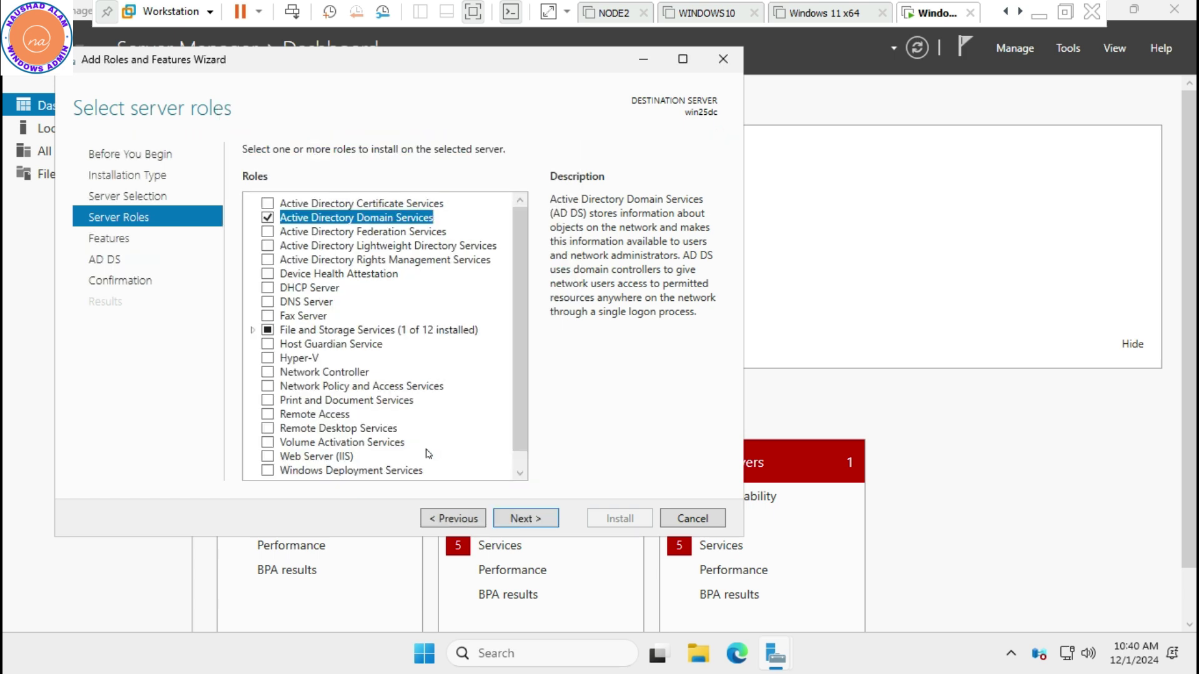
click(267, 304)
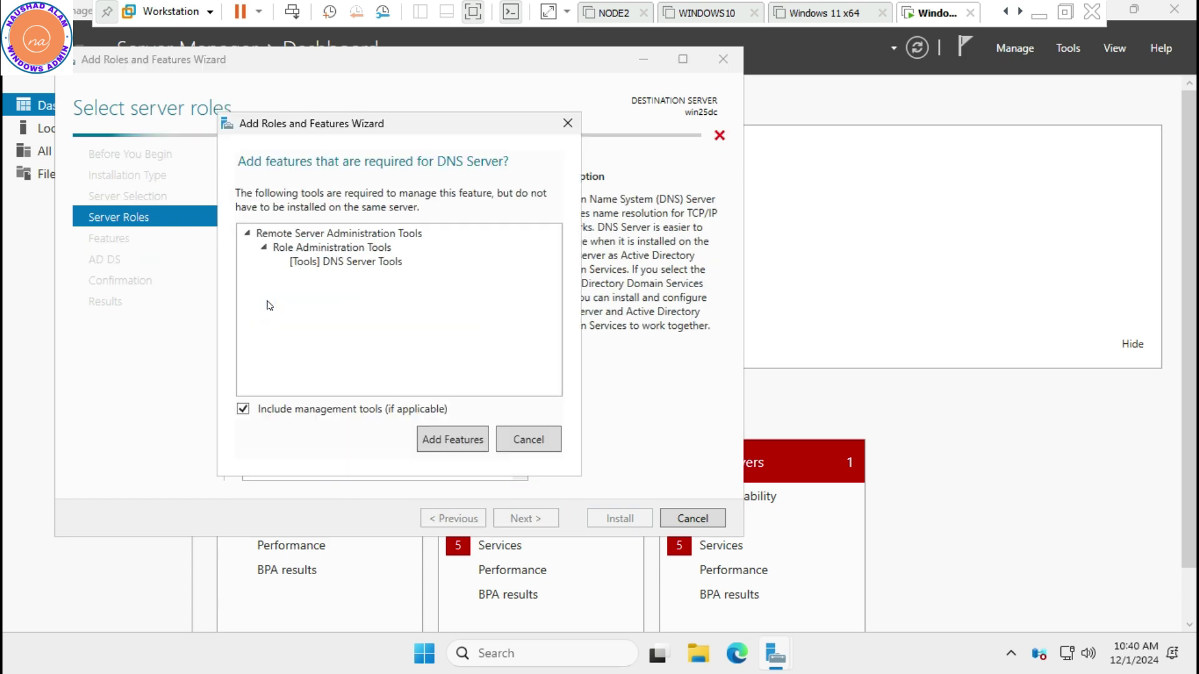
click(449, 440)
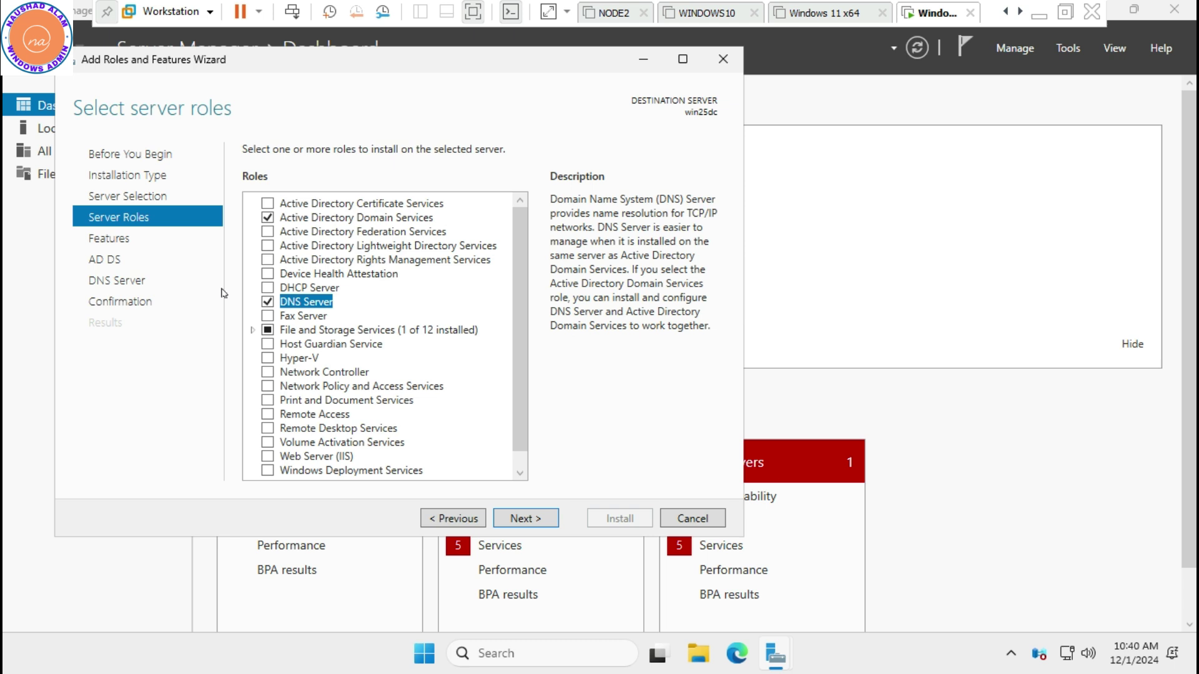
click(268, 288)
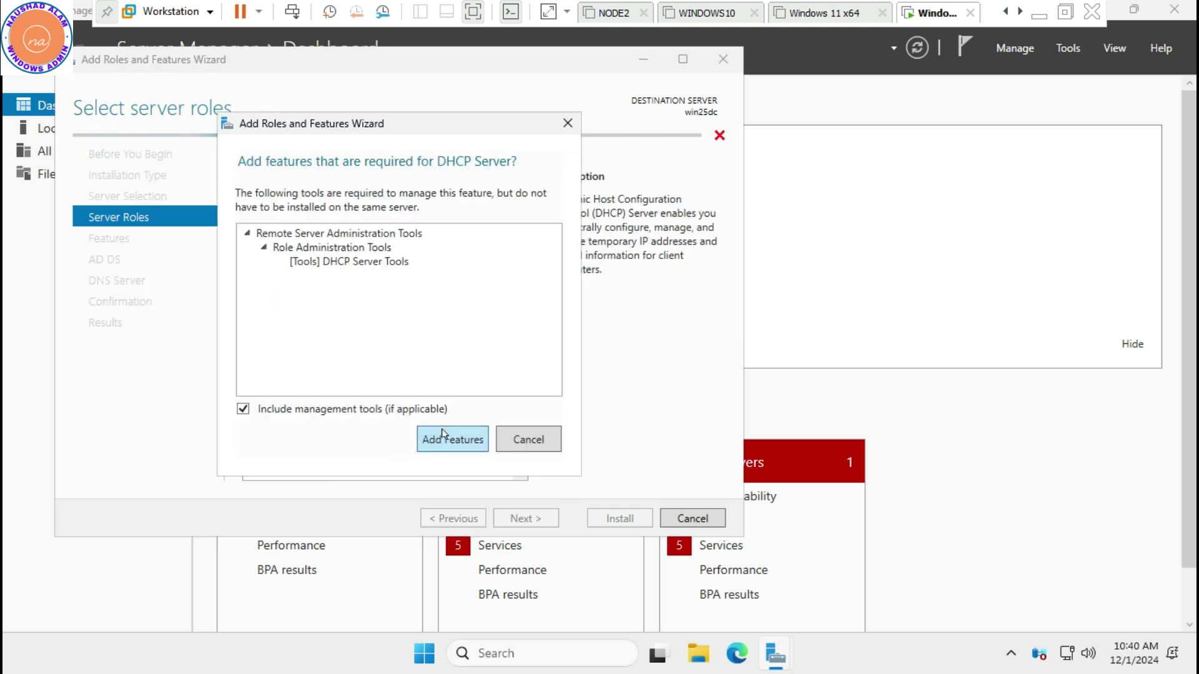
click(450, 438)
Move past the Features, AD DS and DNS information pages to confirmation and start installing
click(528, 518)
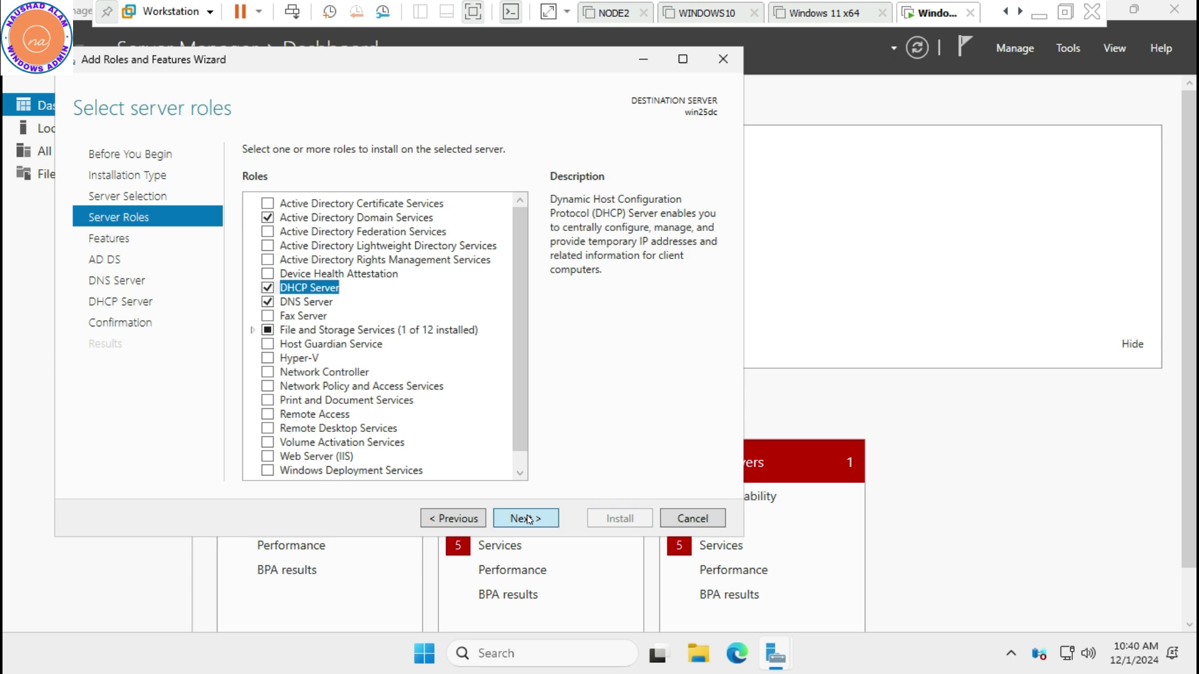
click(528, 519)
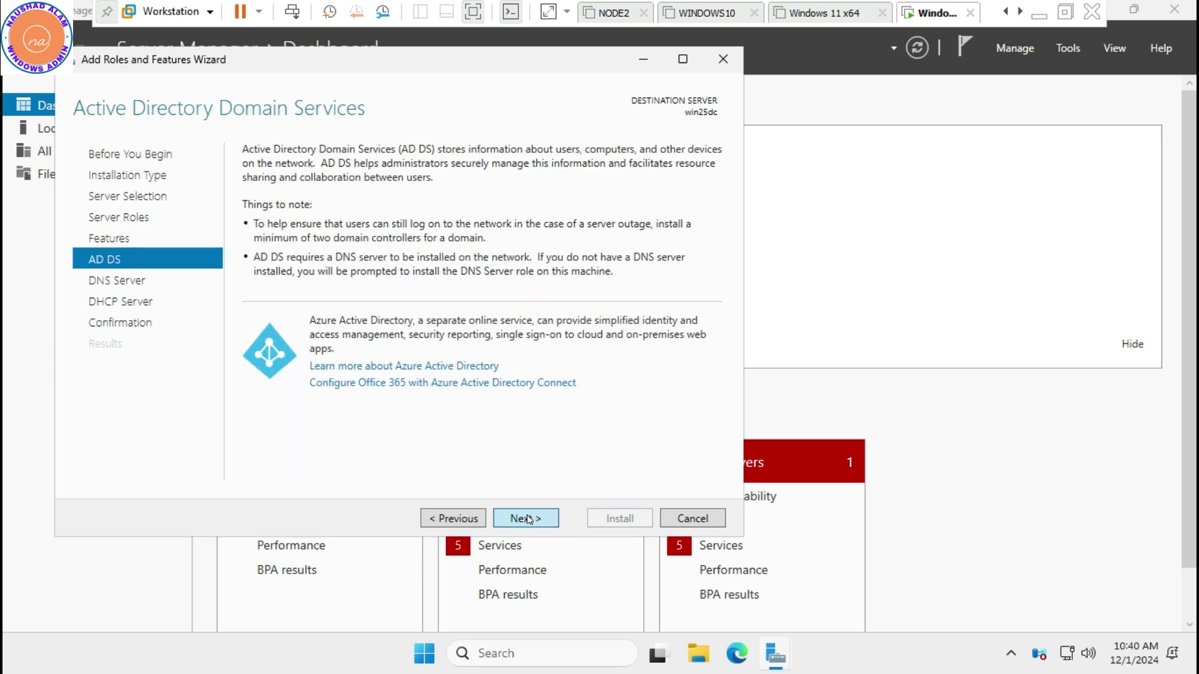
click(527, 519)
click(528, 519)
click(528, 518)
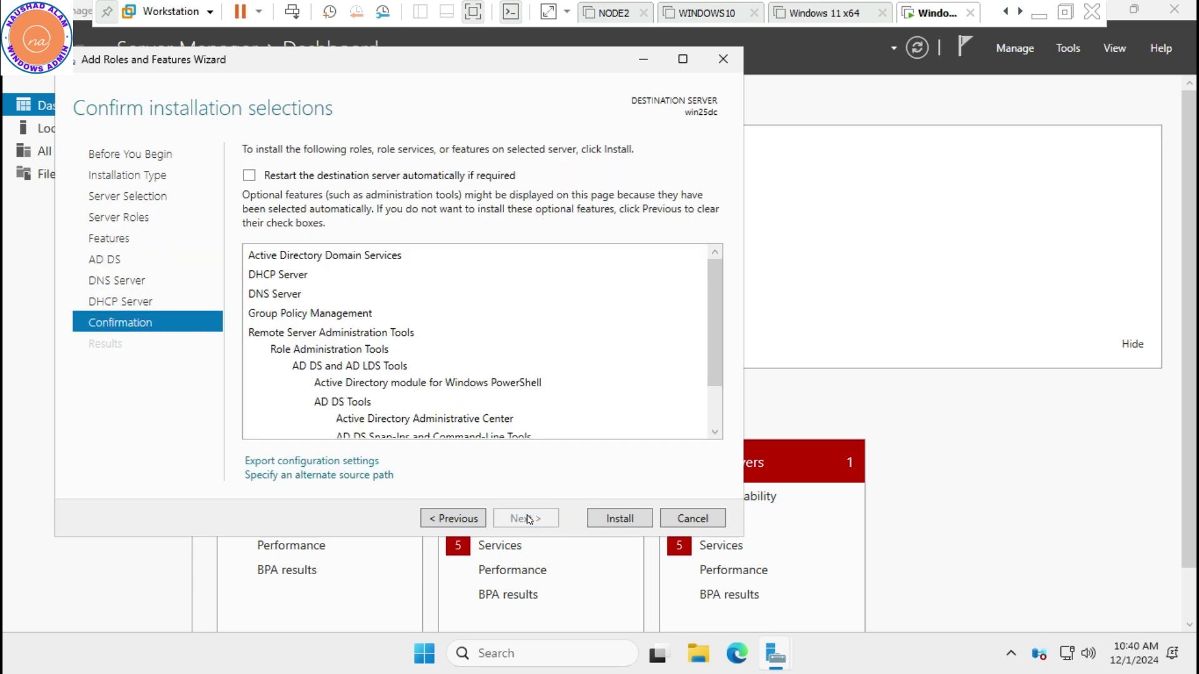
click(620, 520)
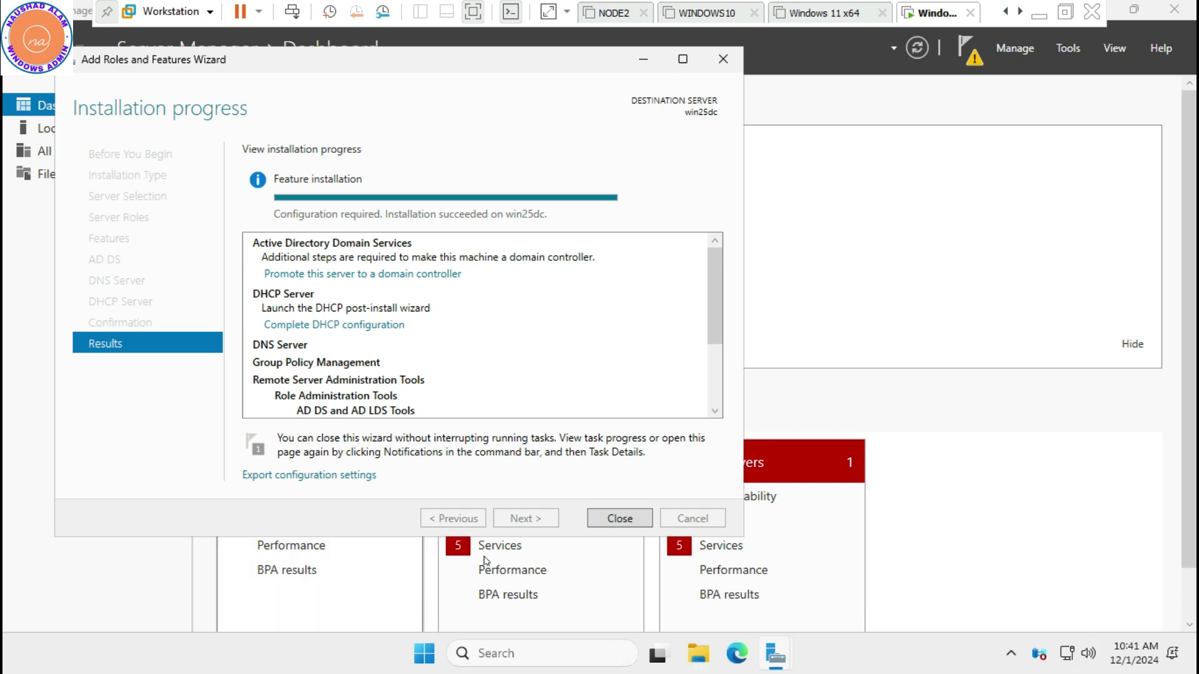
Close the installation wizard once the AD DS, DHCP and DNS roles finish installing
click(627, 520)
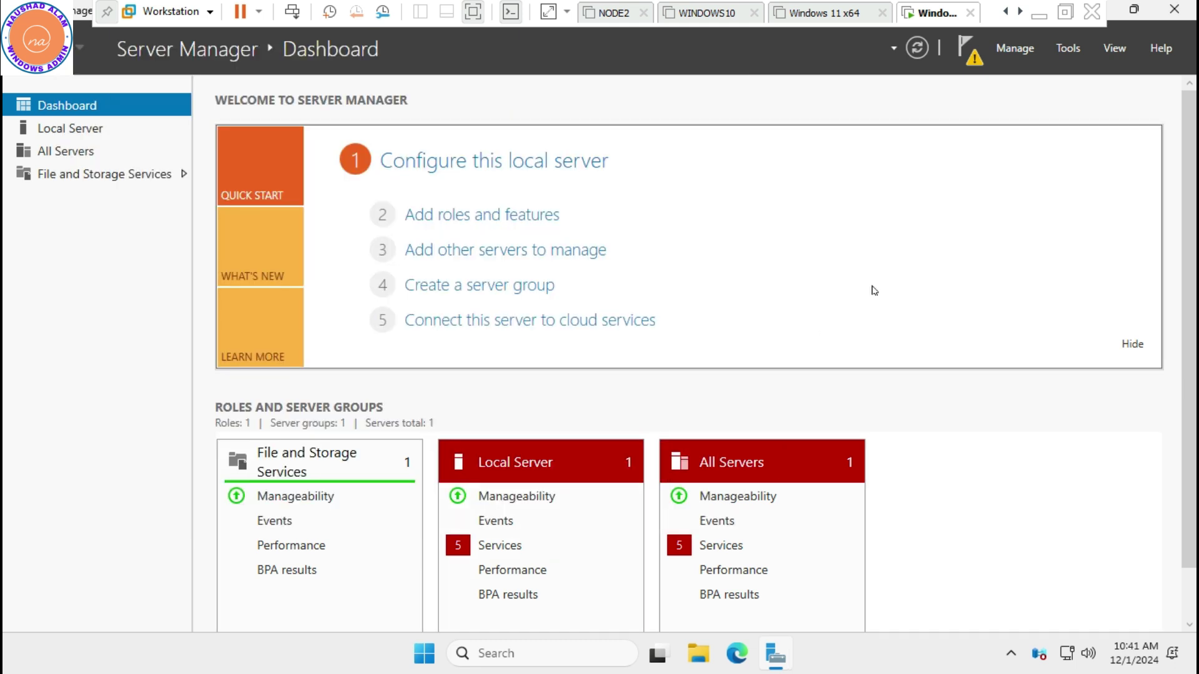
Complete the DHCP post-install configuration by committing its security groups
click(966, 47)
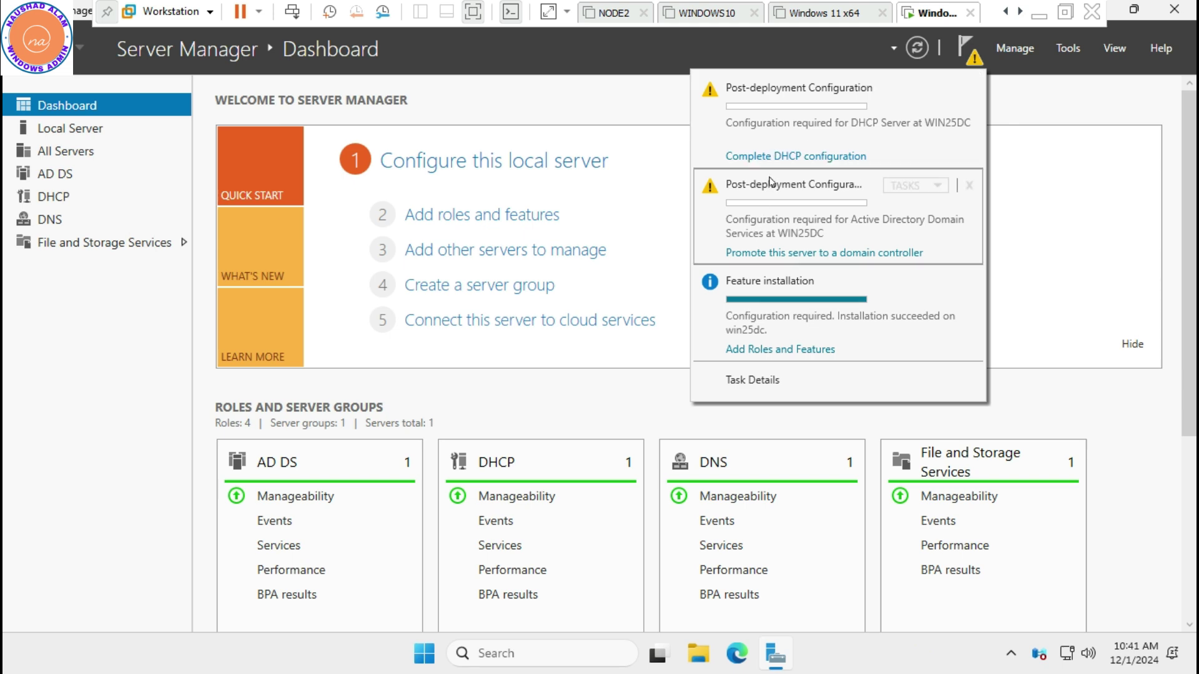
click(770, 158)
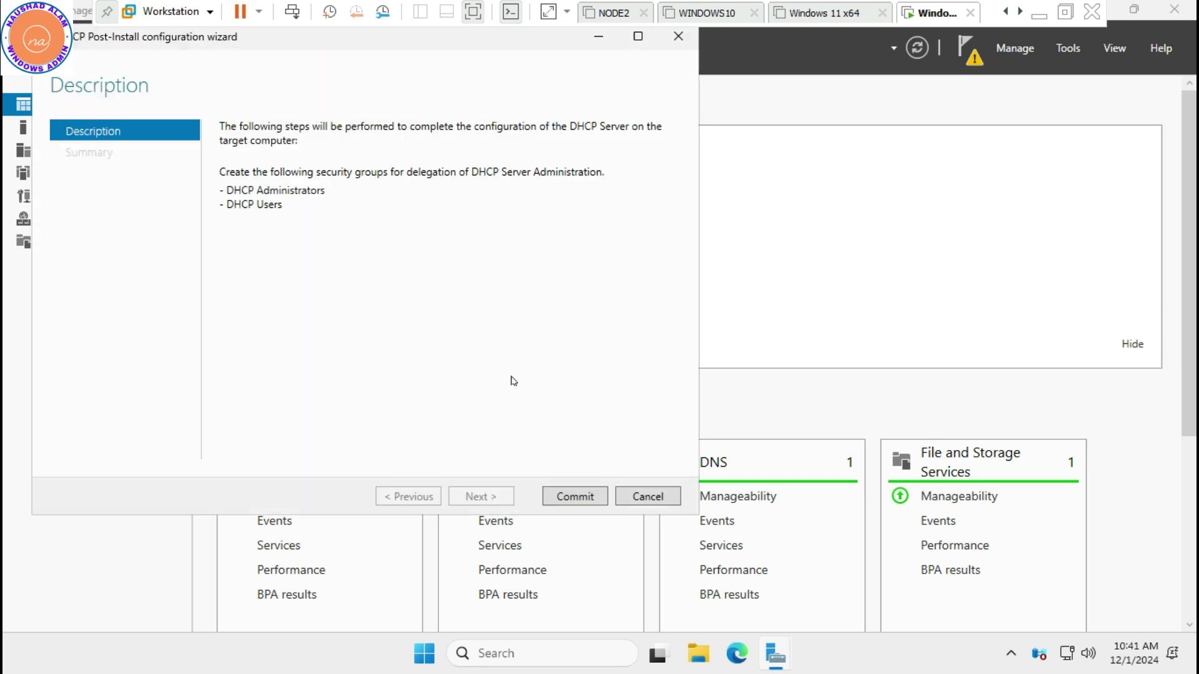
click(563, 497)
click(565, 496)
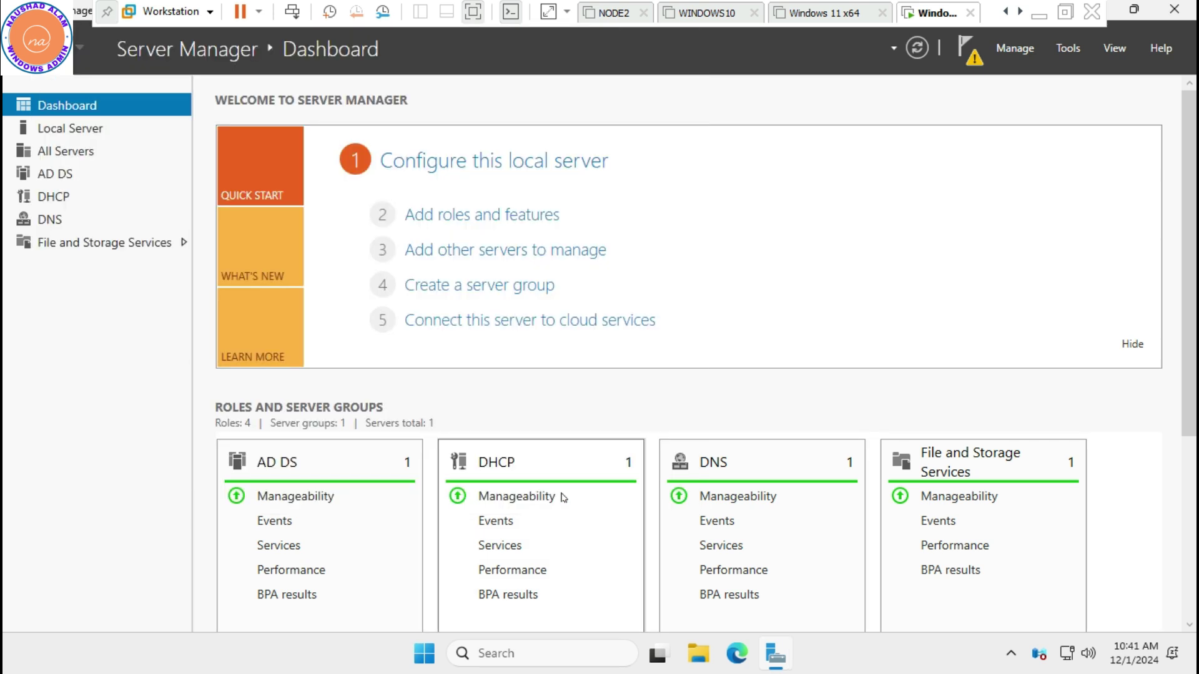
Launch Promote this server to a domain controller, with adding a domain to an existing forest initially selected
click(966, 49)
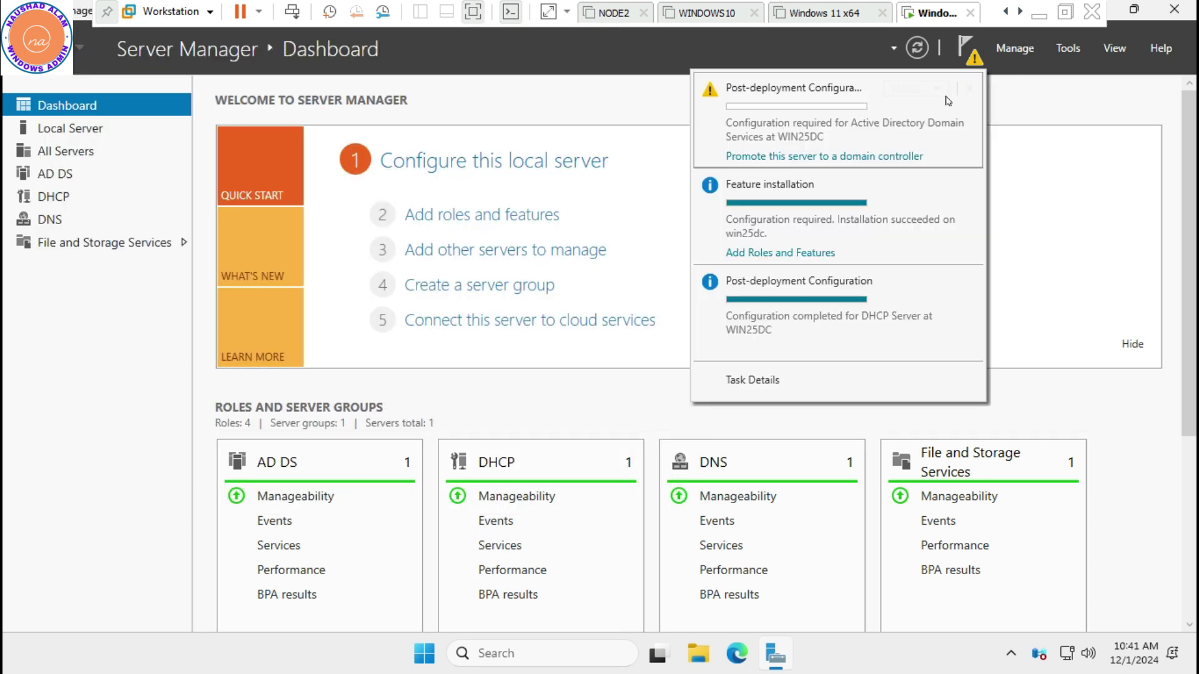
click(852, 157)
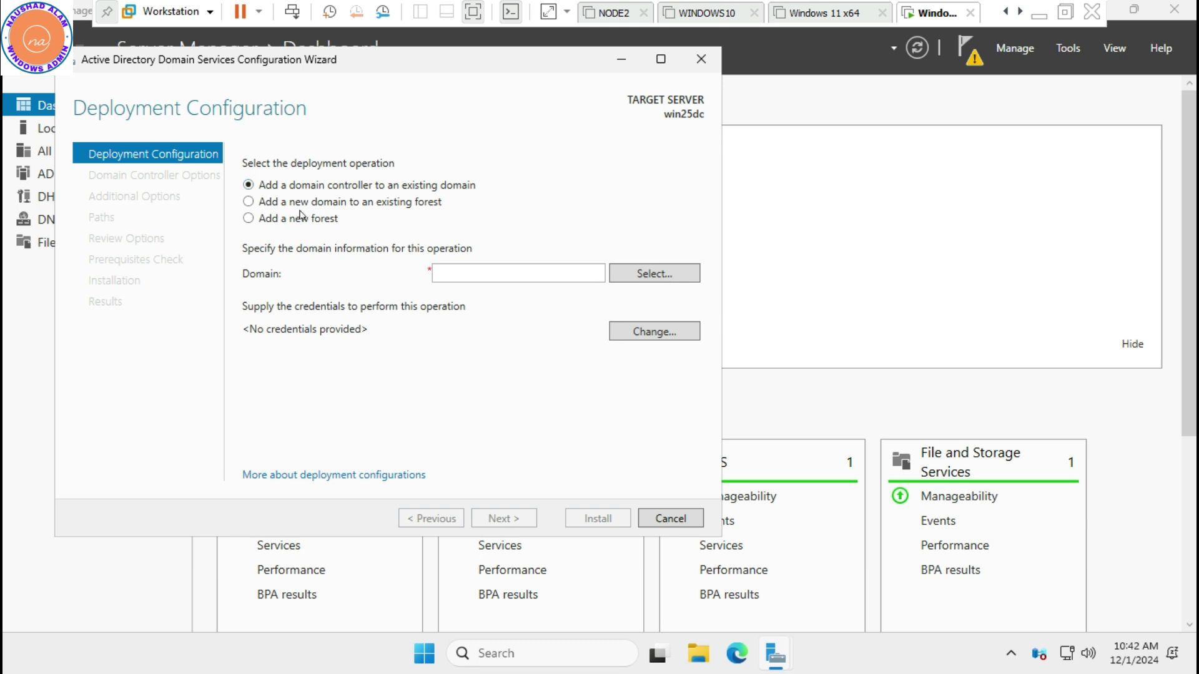
click(313, 201)
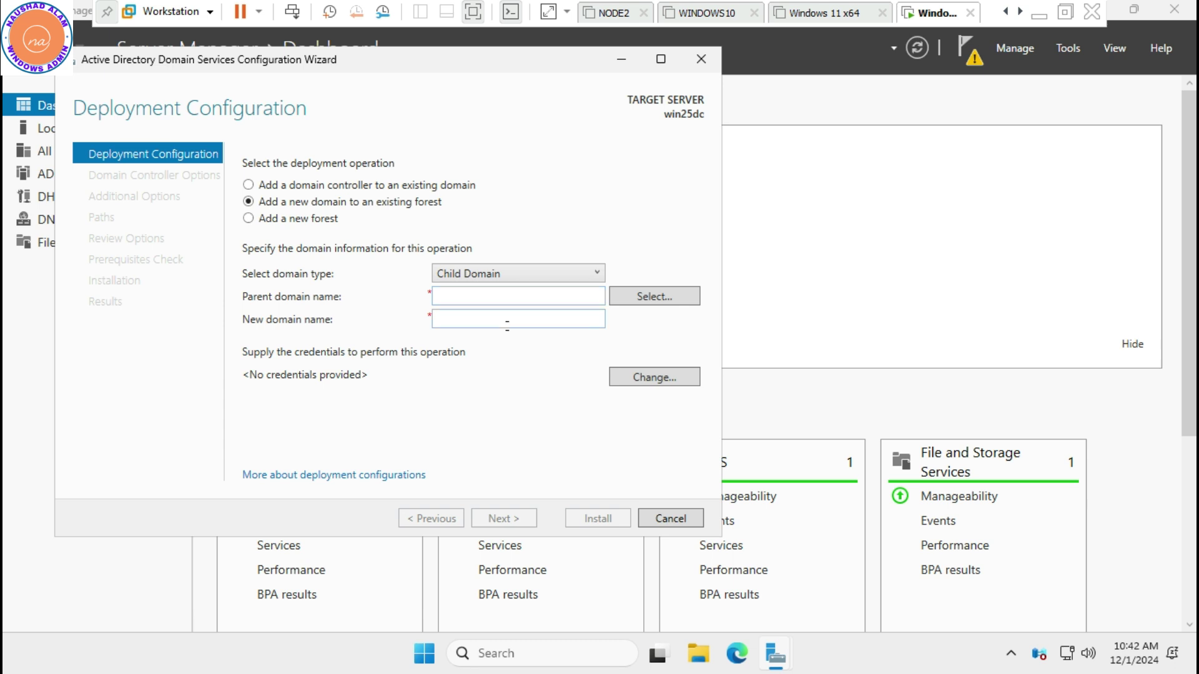
Choose Add a new forest with root domain name anabia.com and continue
click(530, 278)
click(530, 278)
click(283, 224)
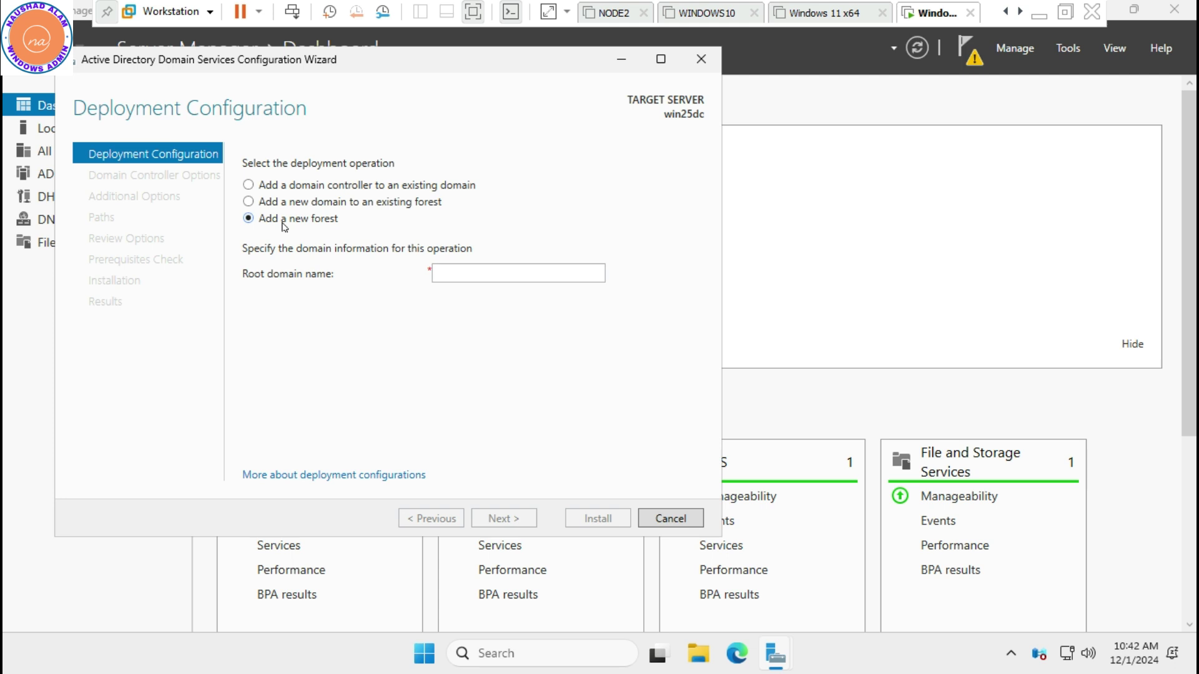
click(513, 273)
text(ana)
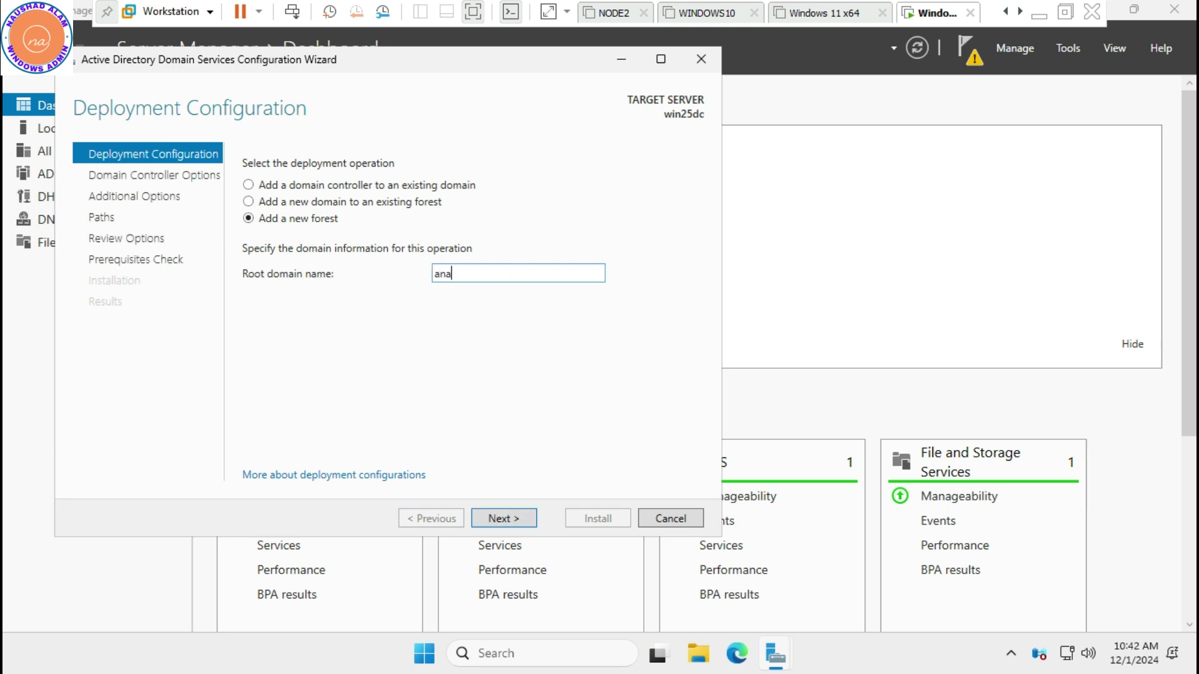
text(bia.com)
click(496, 519)
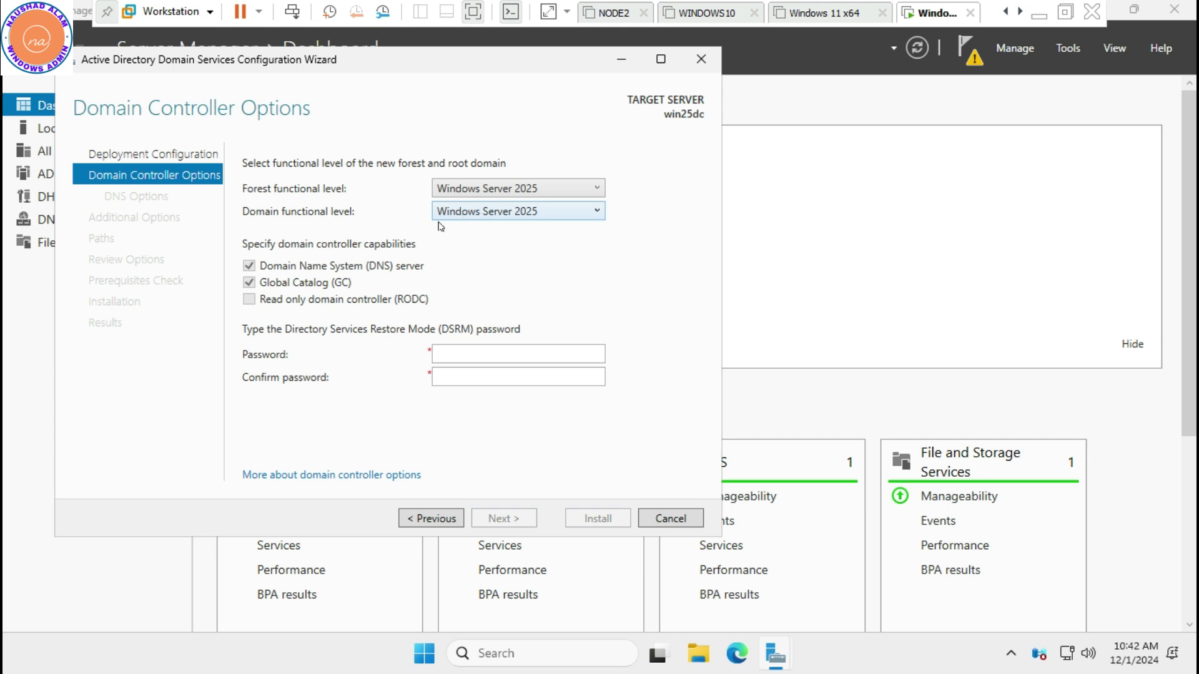
Set both forest and domain functional levels to Windows Server 2016
click(499, 194)
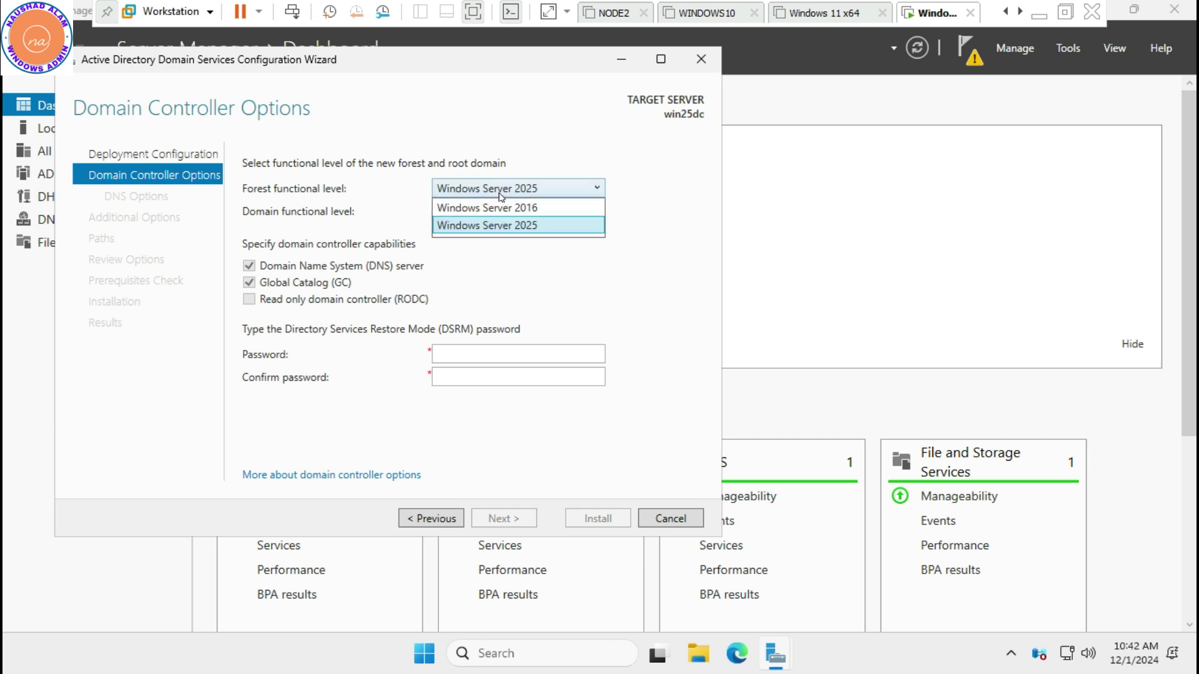
click(449, 208)
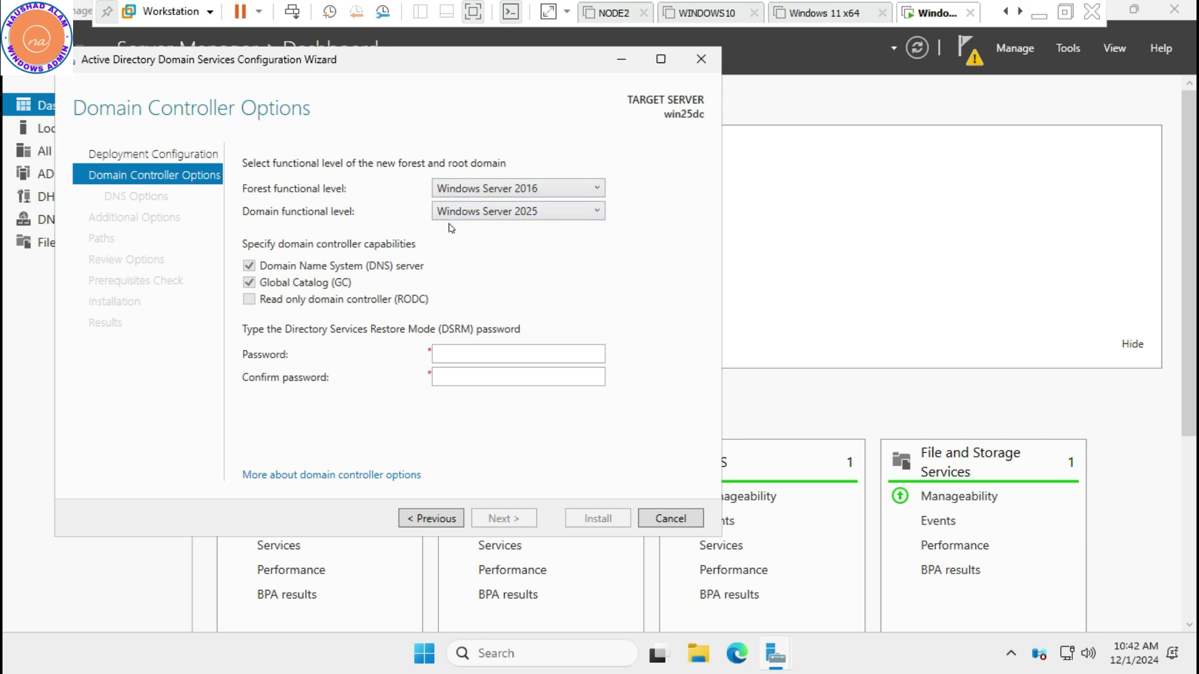
click(462, 216)
click(460, 232)
Enter and confirm the DSRM password, then continue to DNS Options
click(456, 354)
text(•••••••••)
key(Tab)
text(••••)
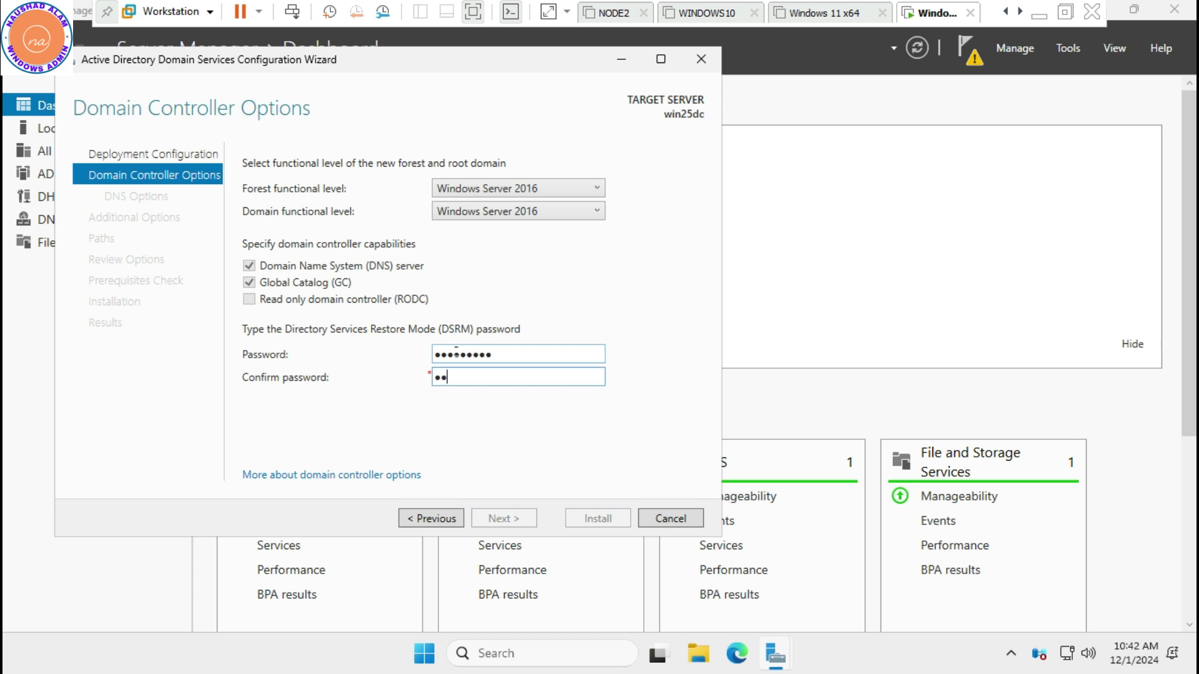
text(•••••)
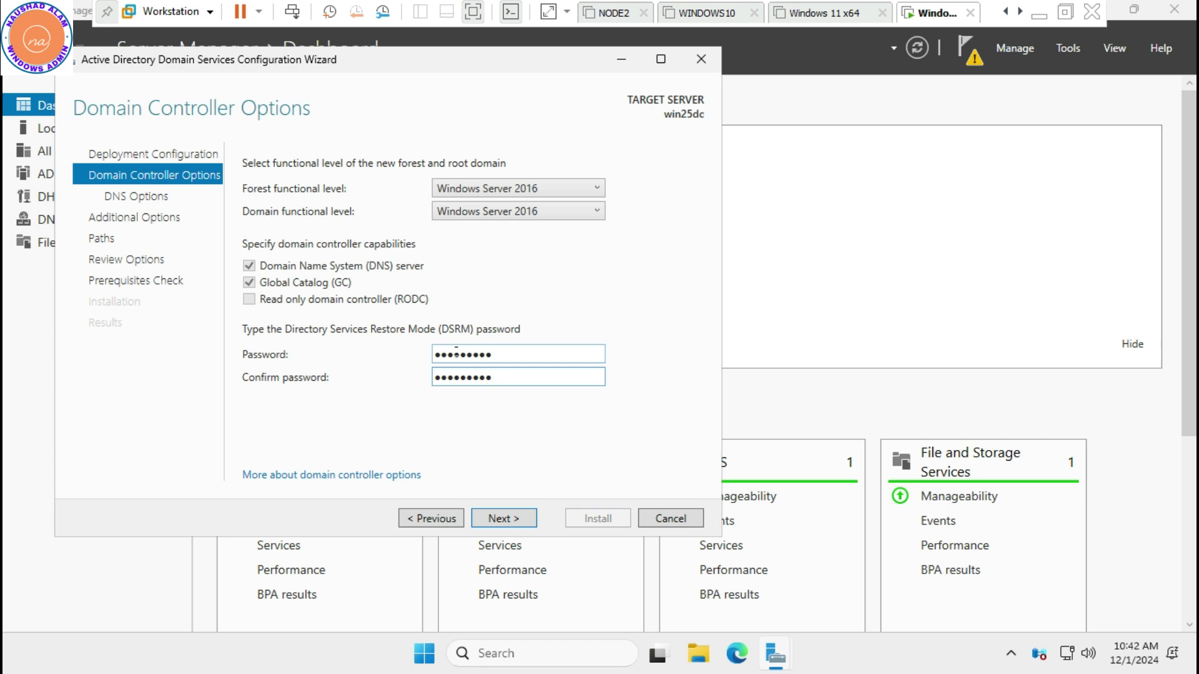
click(499, 518)
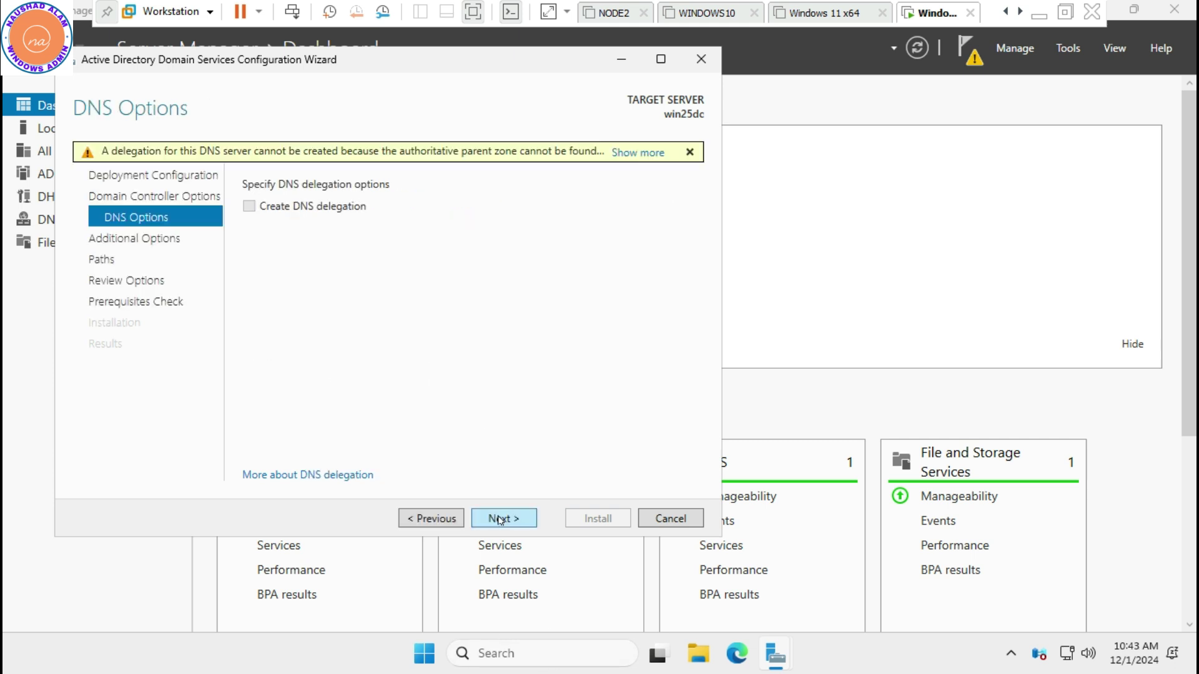
Accept DNS options, ANABIA NetBIOS name, default paths and review, then install after prerequisites pass
click(505, 518)
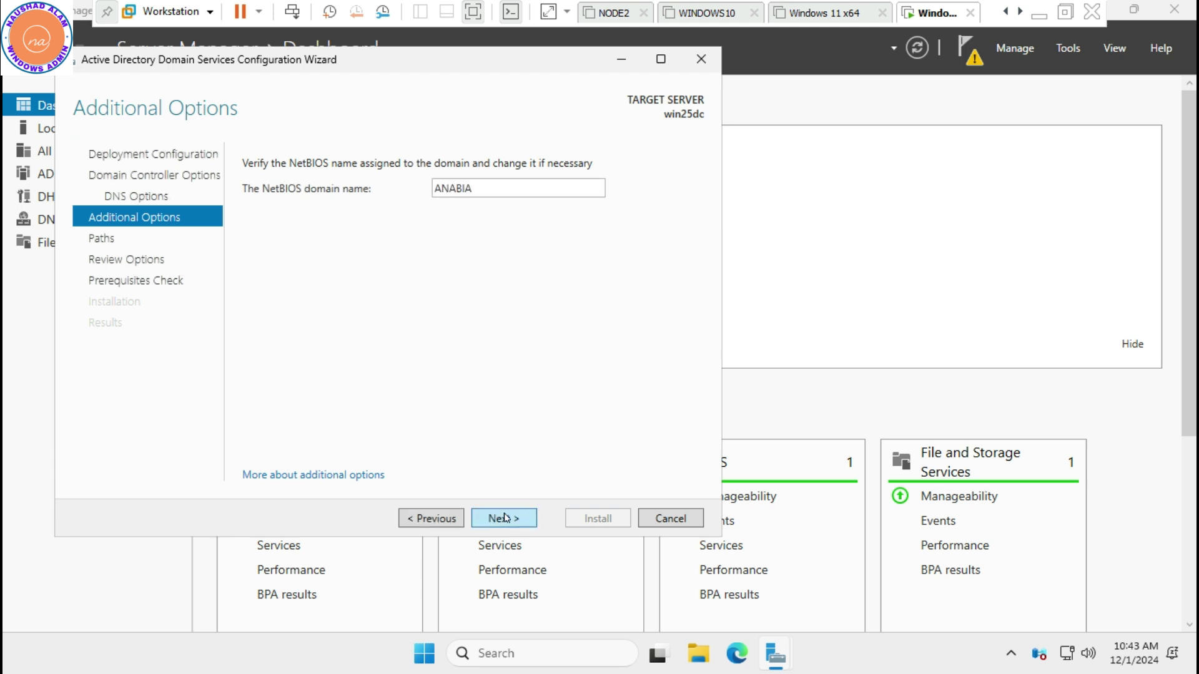
click(506, 518)
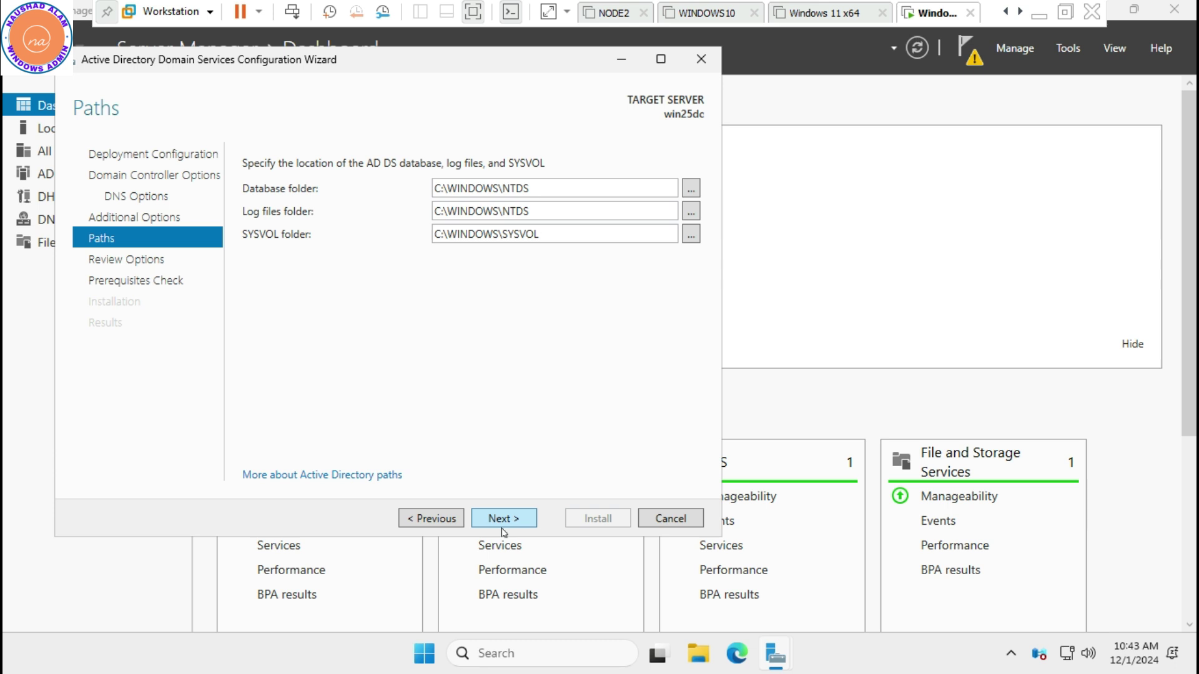
click(509, 522)
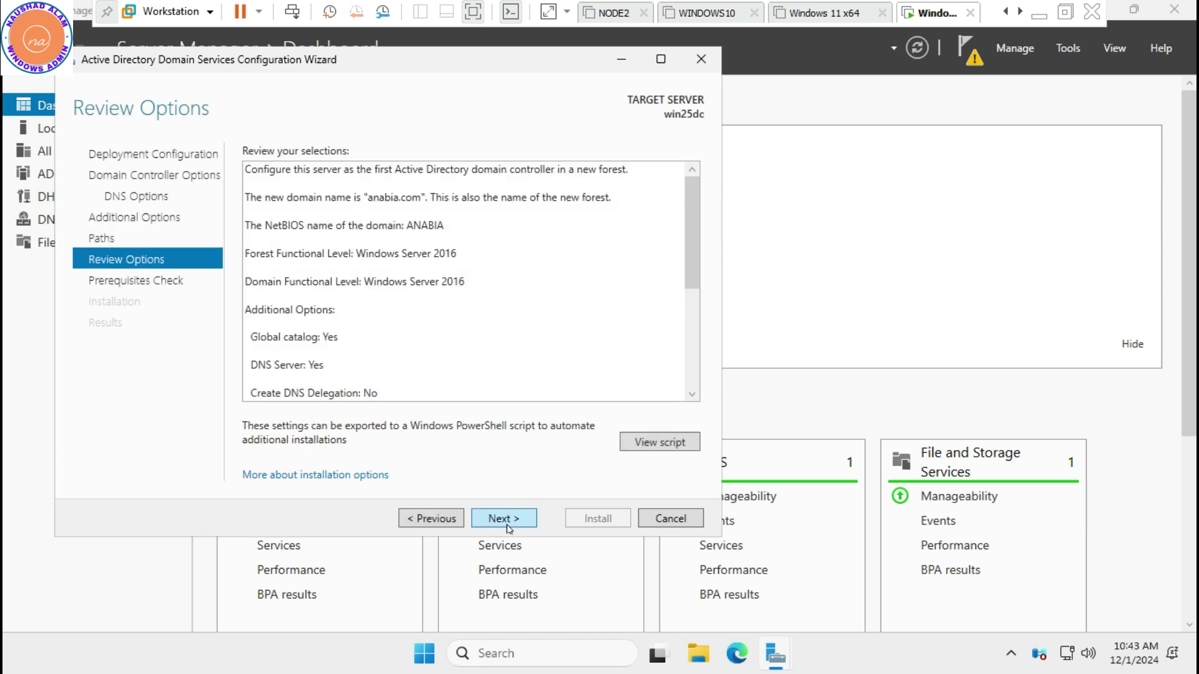
click(507, 526)
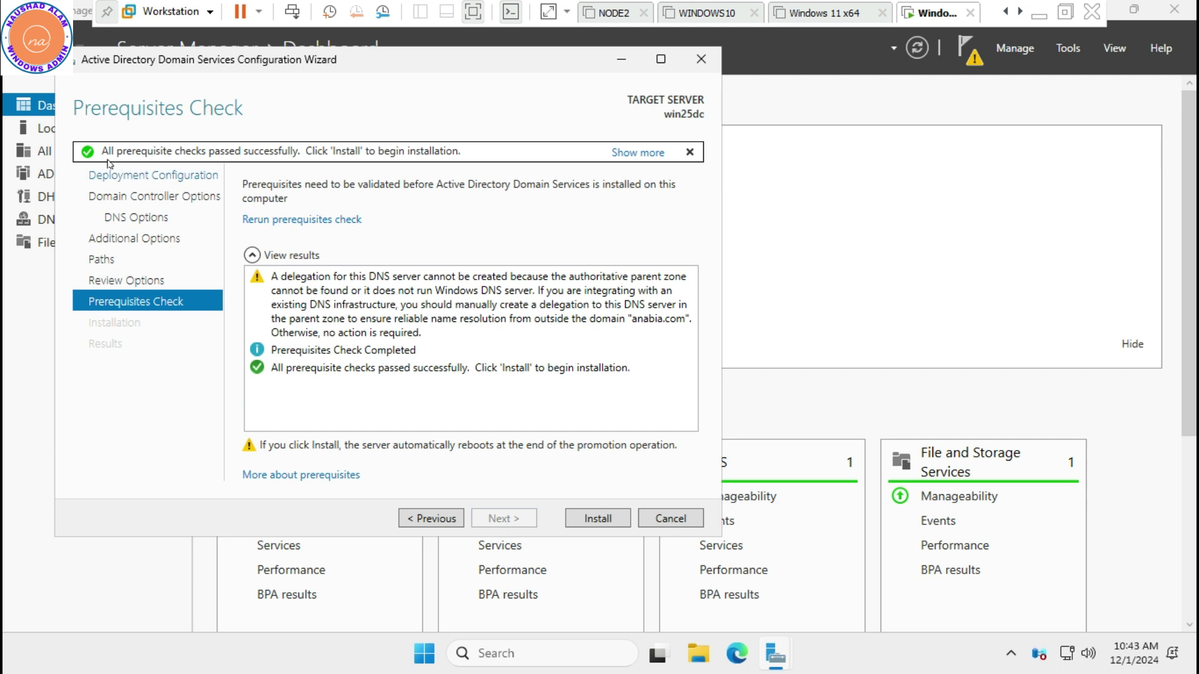
click(603, 519)
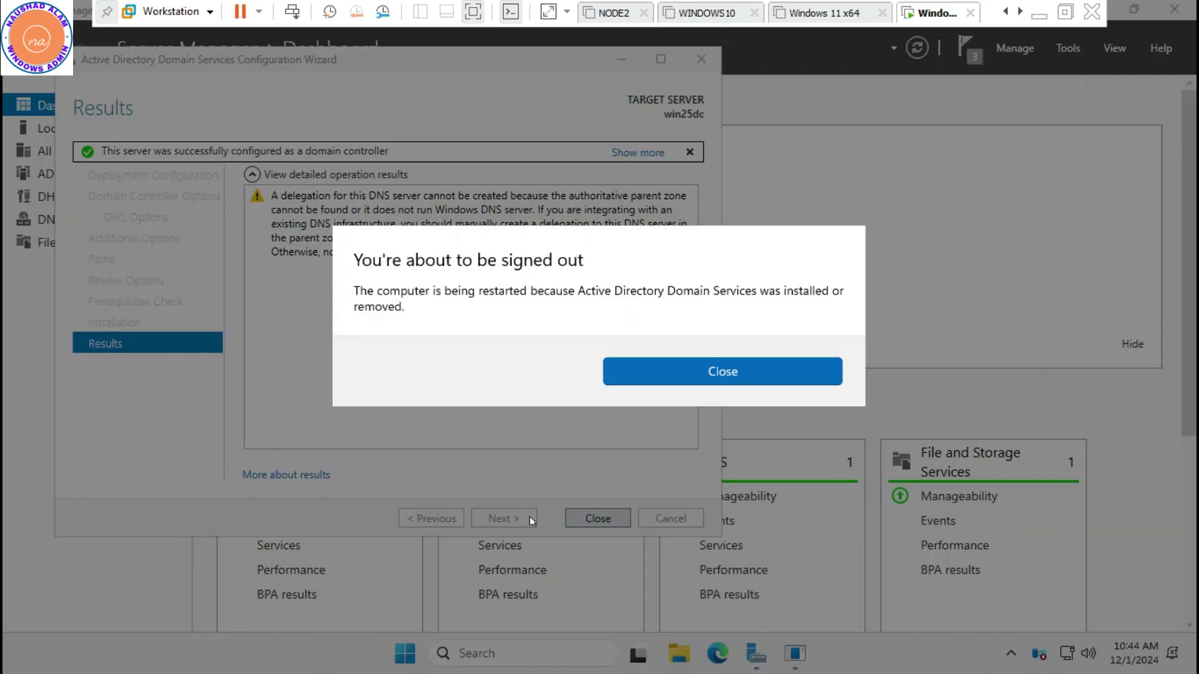
Dismiss the sign-out warning and close the finished AD DS configuration wizard
click(648, 372)
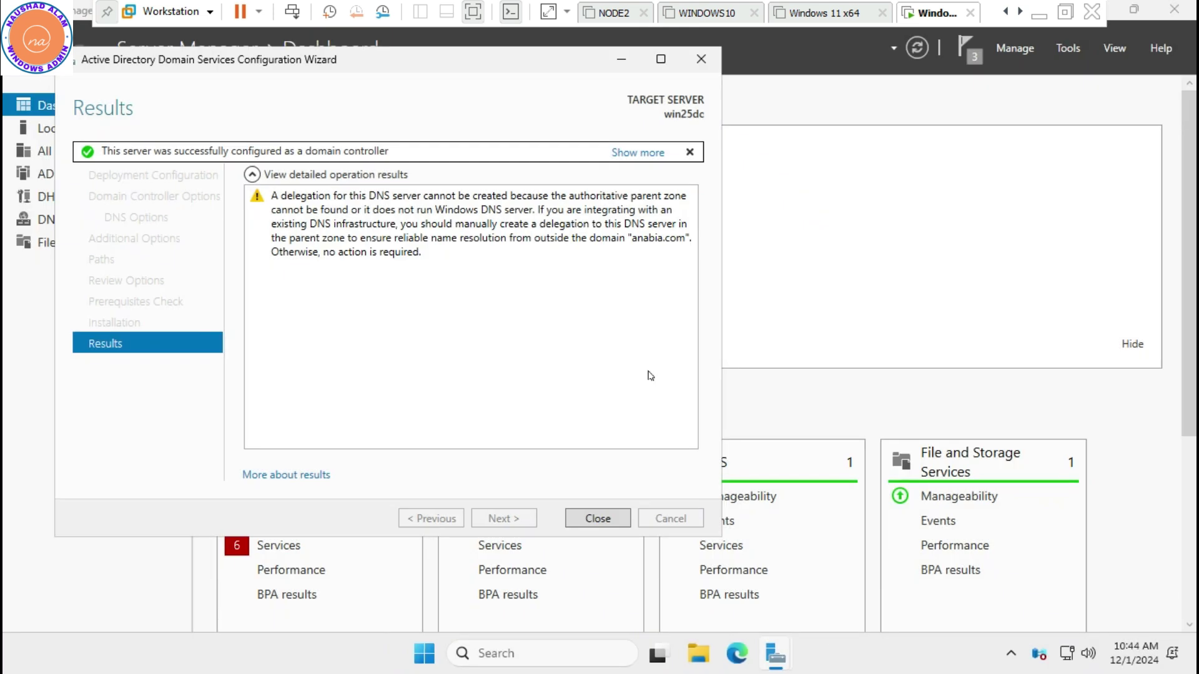
click(598, 518)
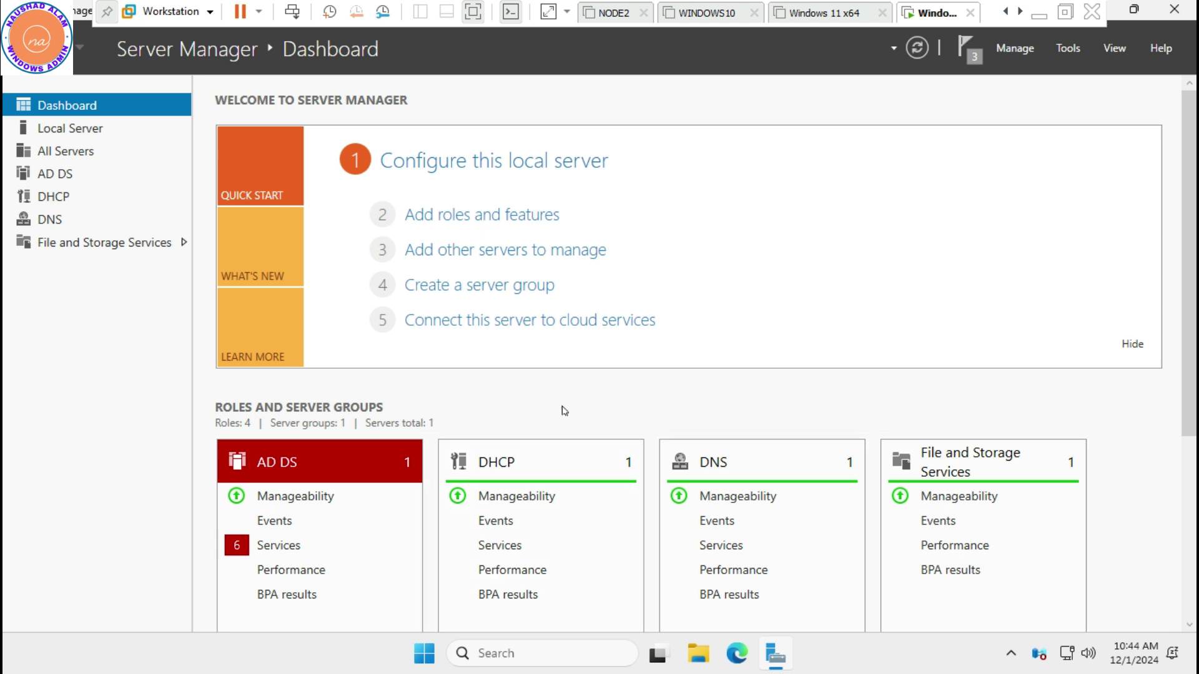
Open the Start menu, clear the monitor layout error during reboot, and leave full-screen view
click(425, 653)
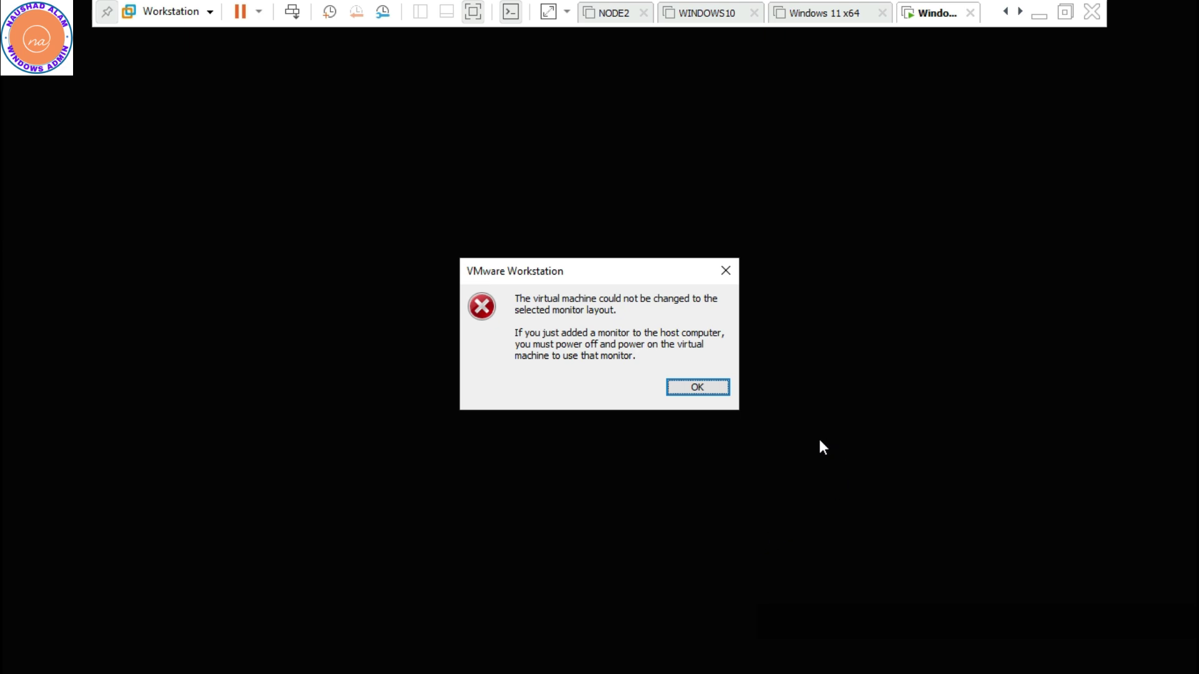
click(697, 392)
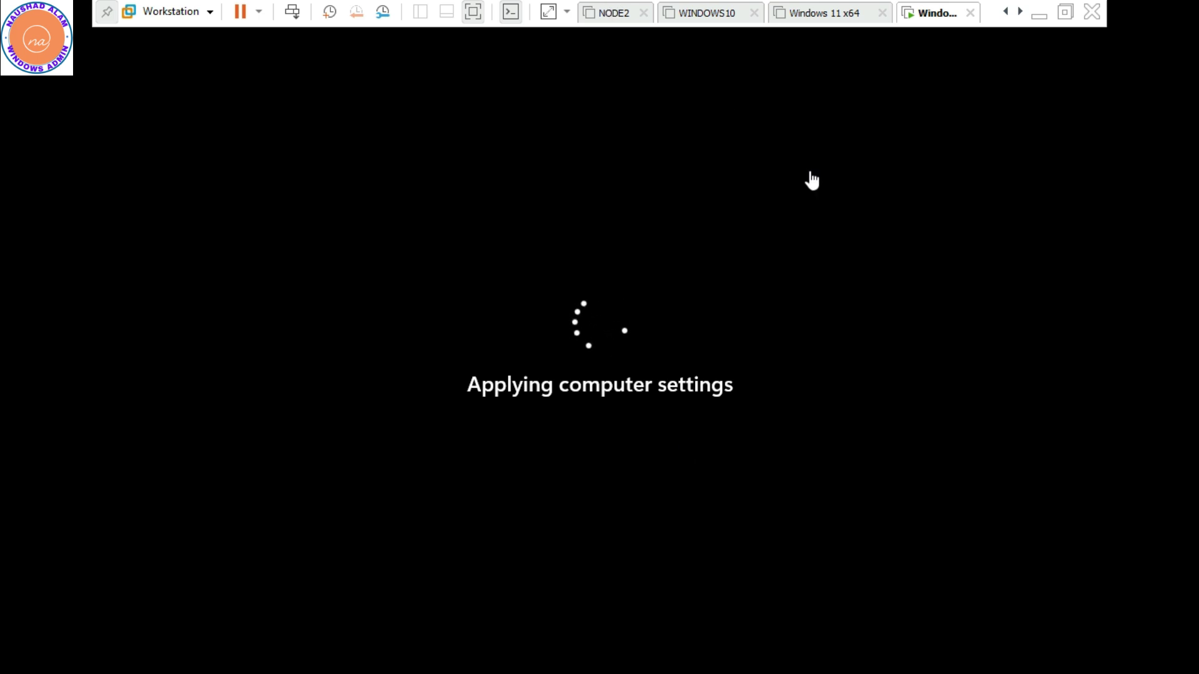
click(472, 12)
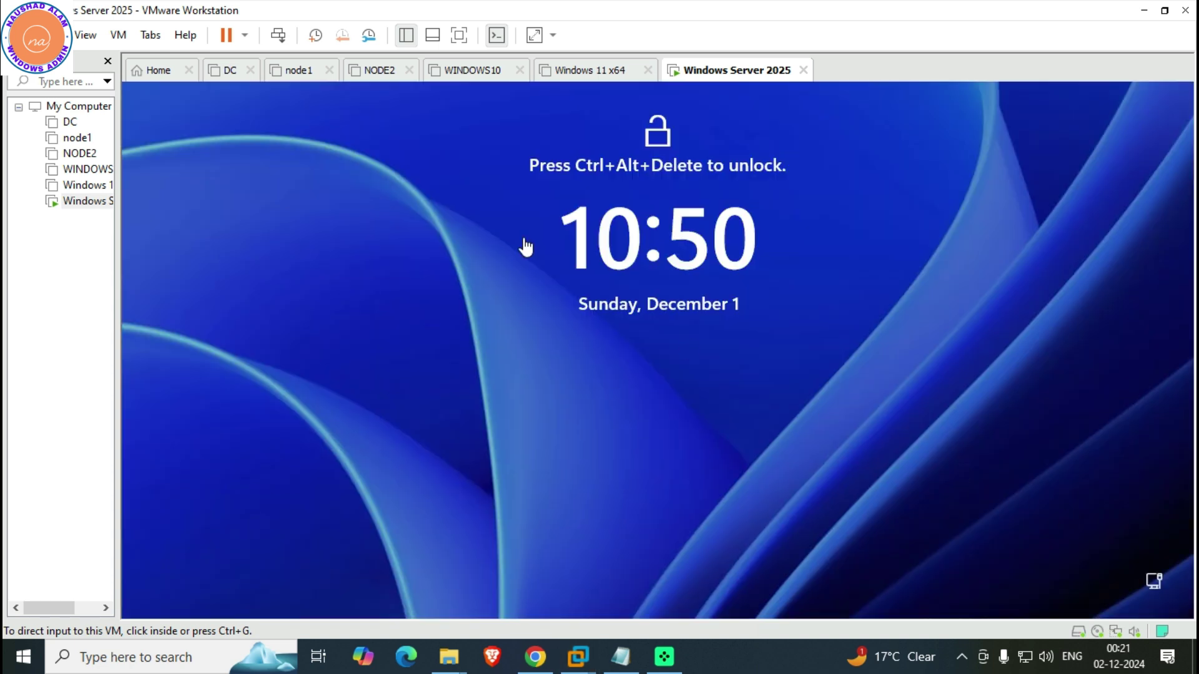
Sign in as the domain Administrator with the account password and view Local Server properties for anabia.com
click(279, 38)
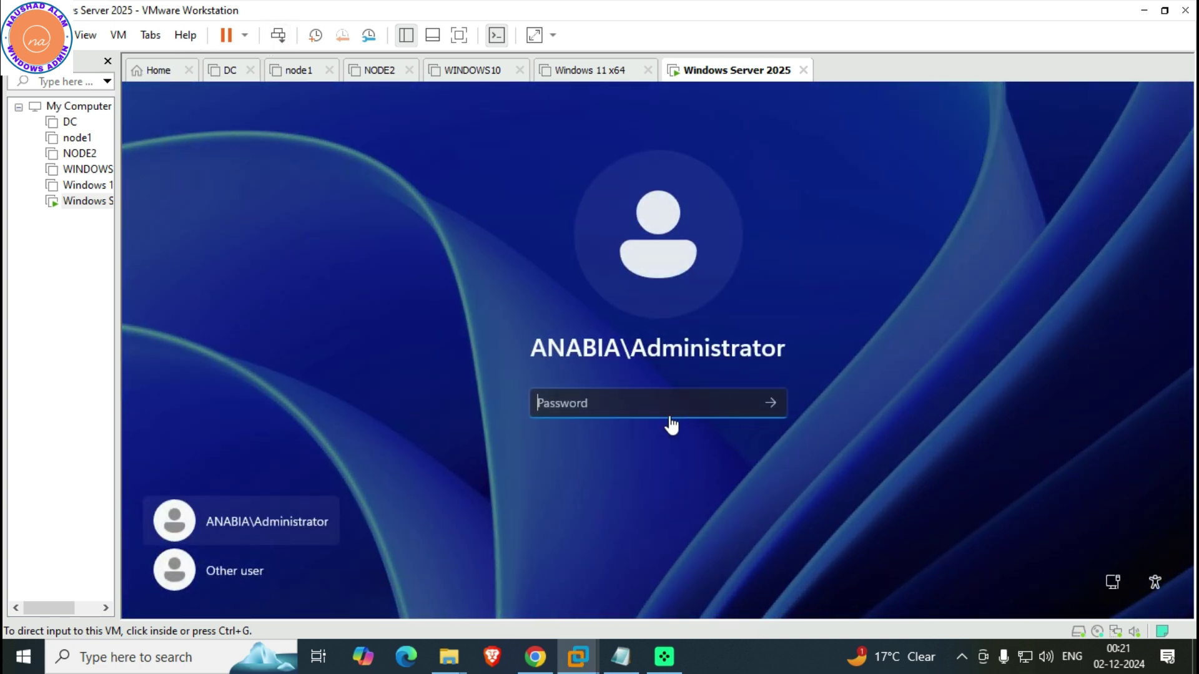
click(612, 409)
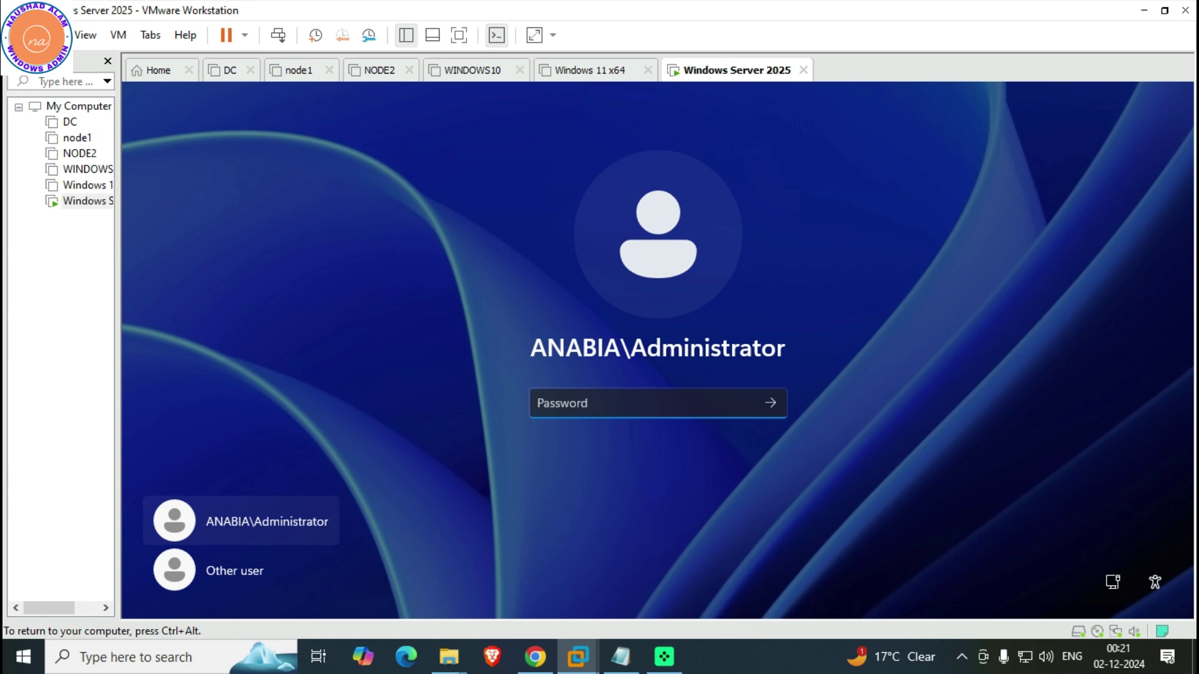
text(Pa$$w0rd)
key(Return)
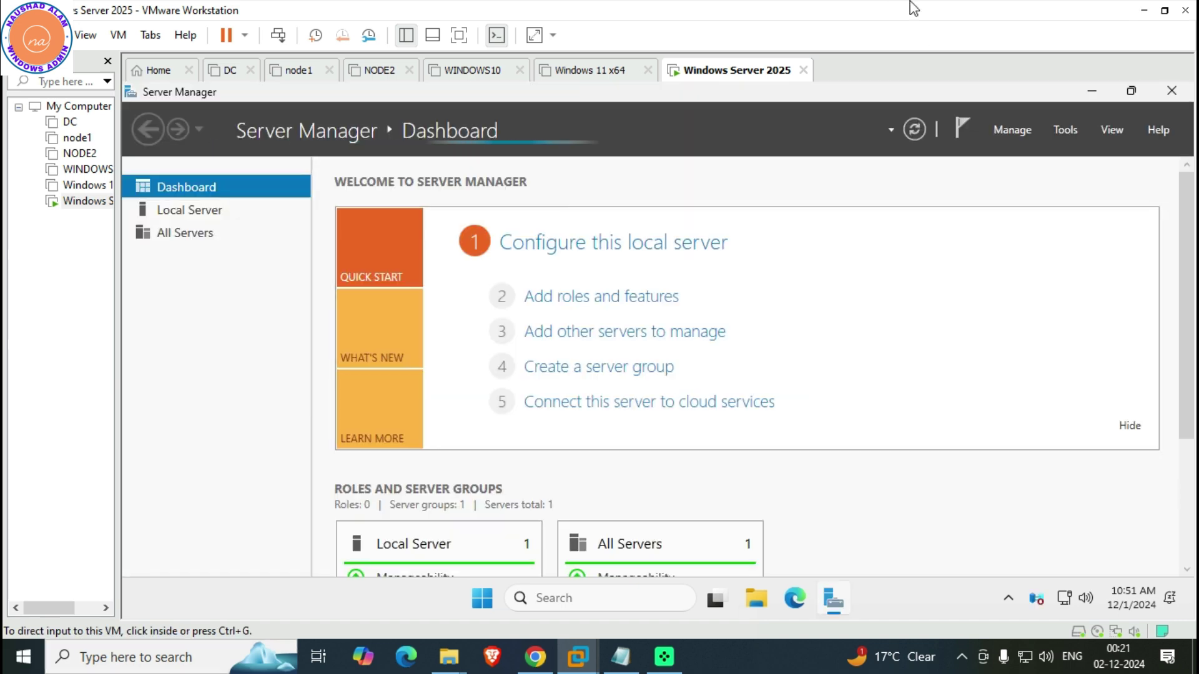
click(191, 214)
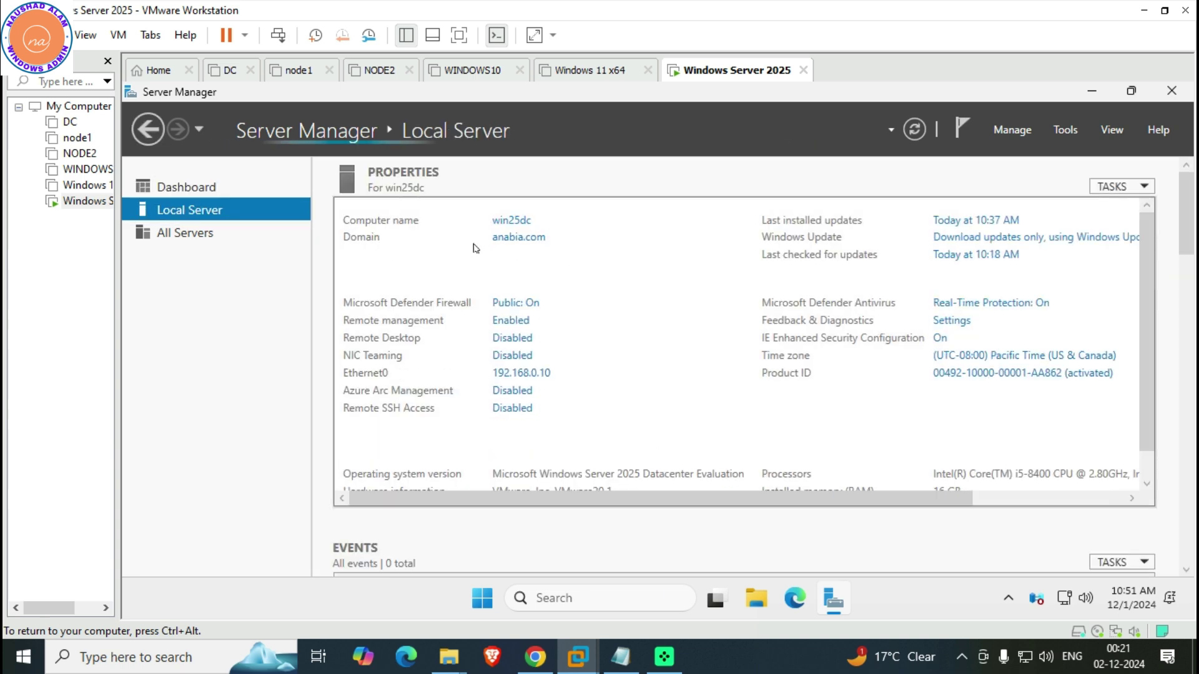
Change Ethernet0's IPv4 preferred DNS server from 127.0.0.1 to a 192.168 address
click(531, 377)
right_click(407, 226)
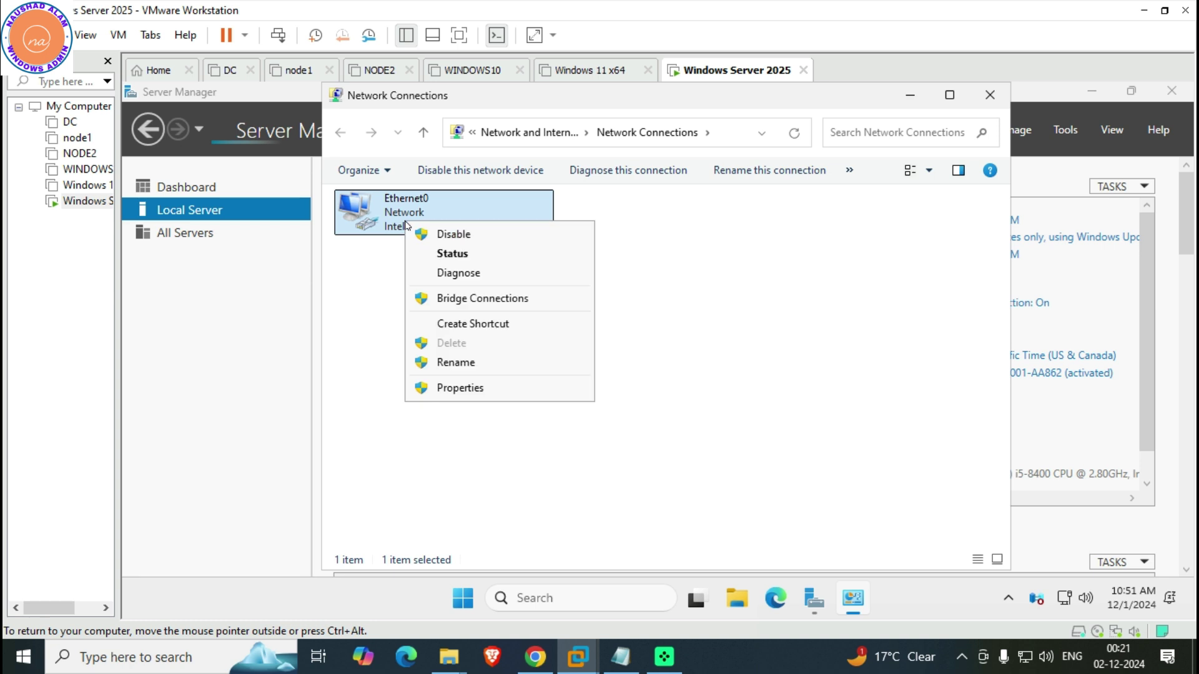
click(470, 392)
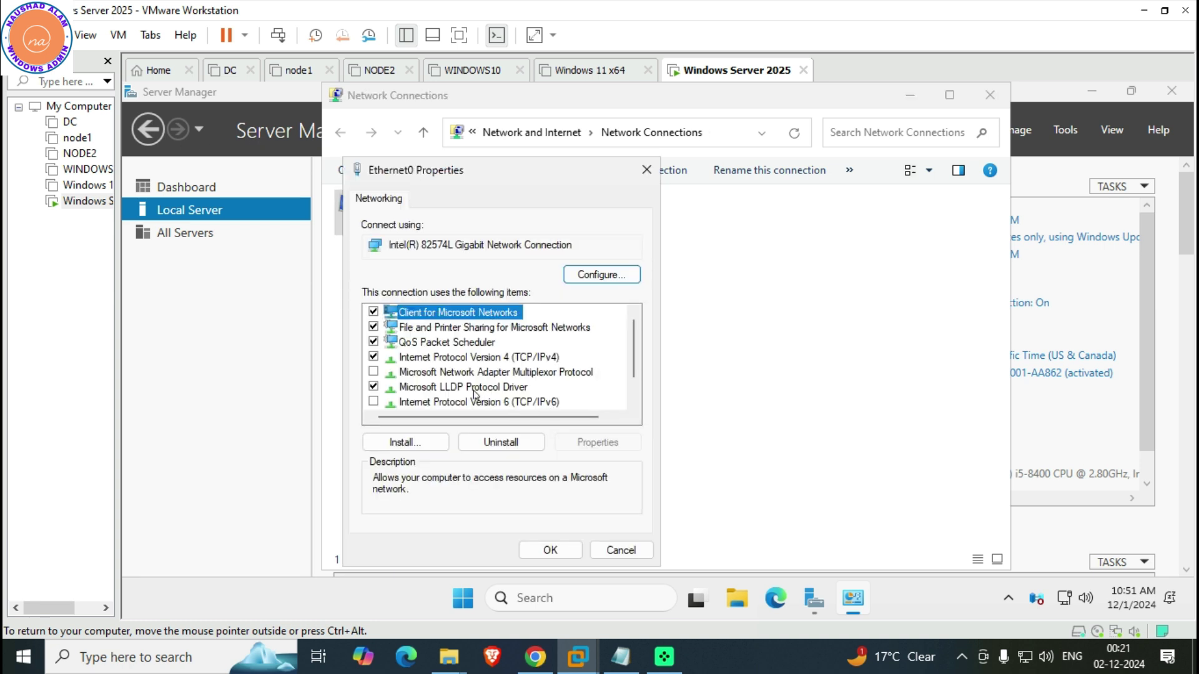
double_click(470, 360)
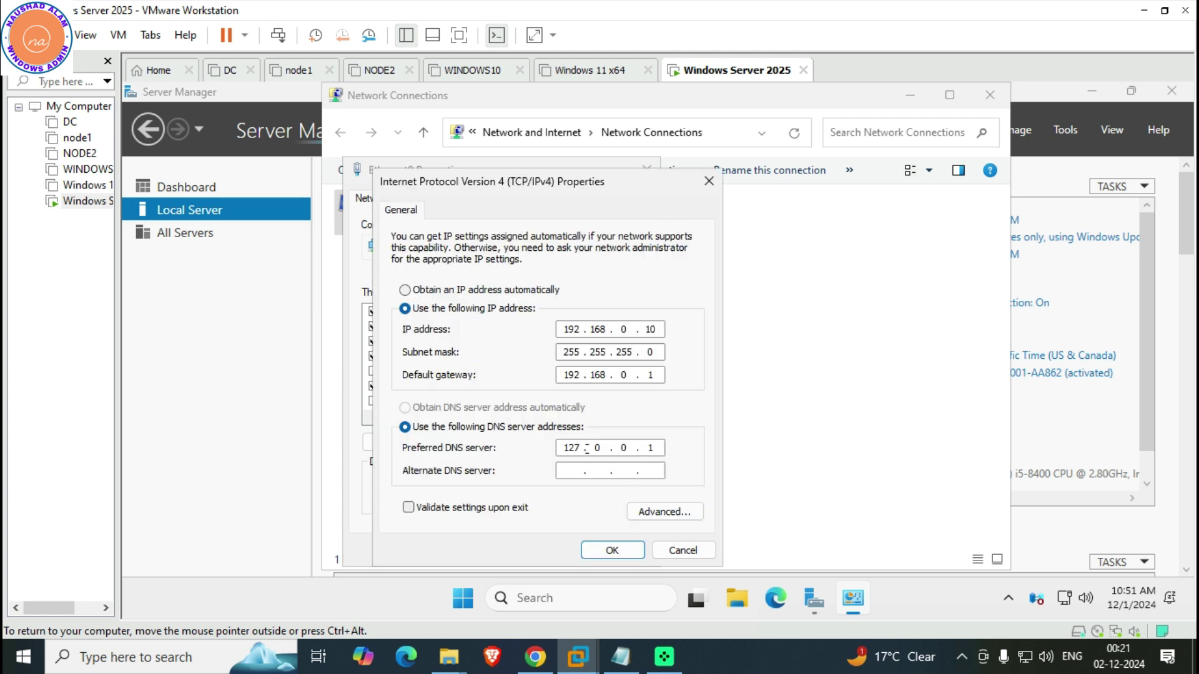
key(Delete)
text(2 . 168)
key(period)
click(585, 550)
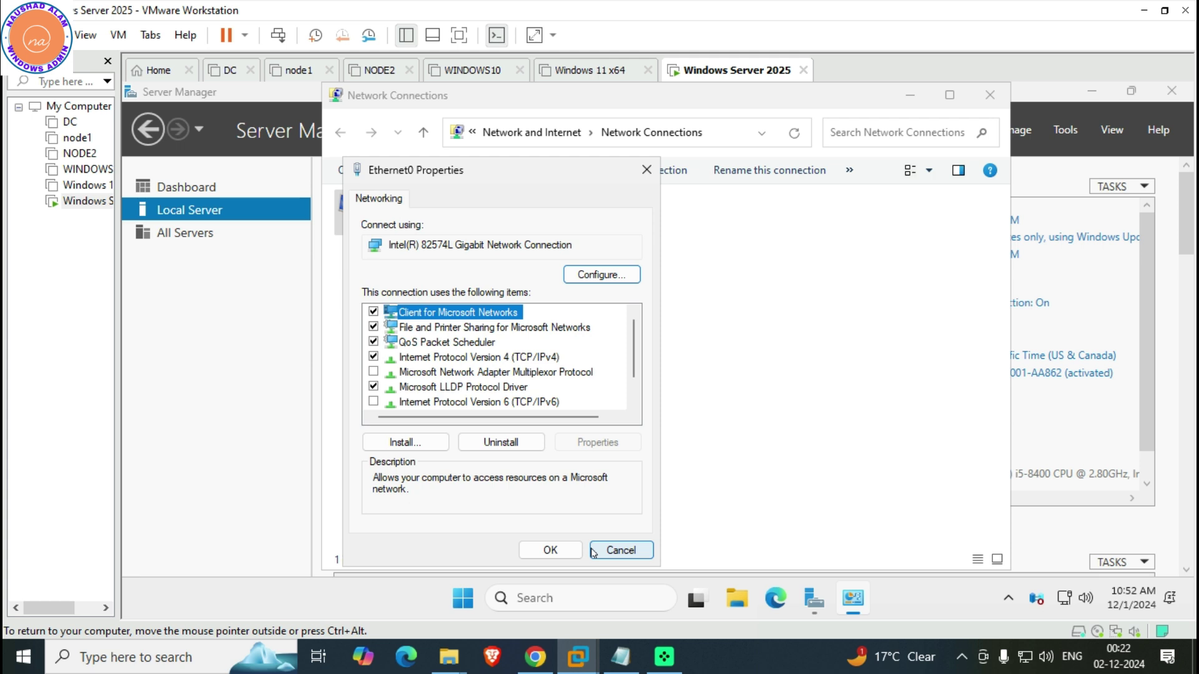
click(539, 547)
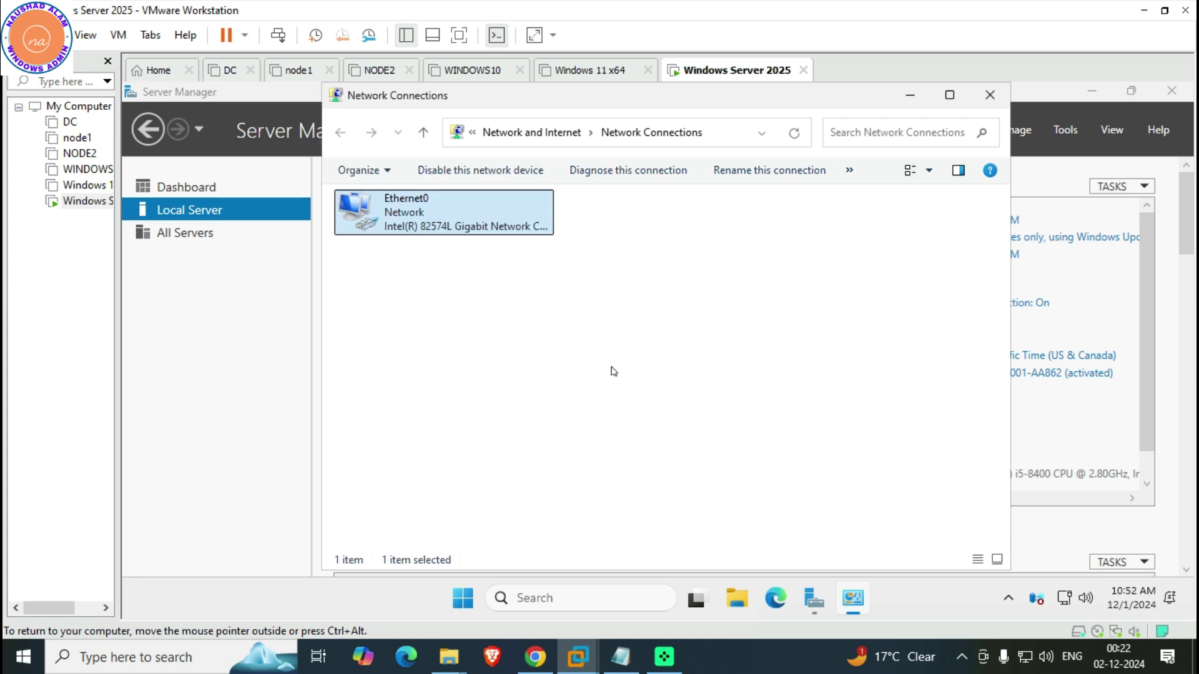
Disable and re-enable Ethernet0, then list the Active Directory tools under Tools
click(460, 174)
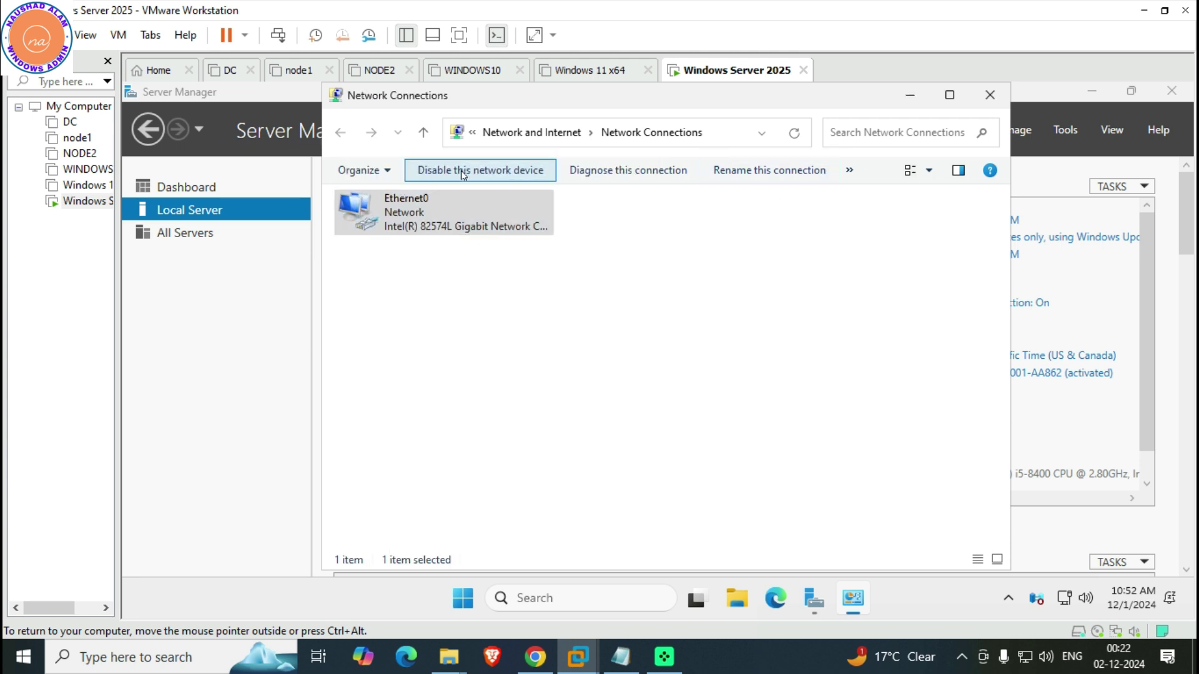
click(451, 171)
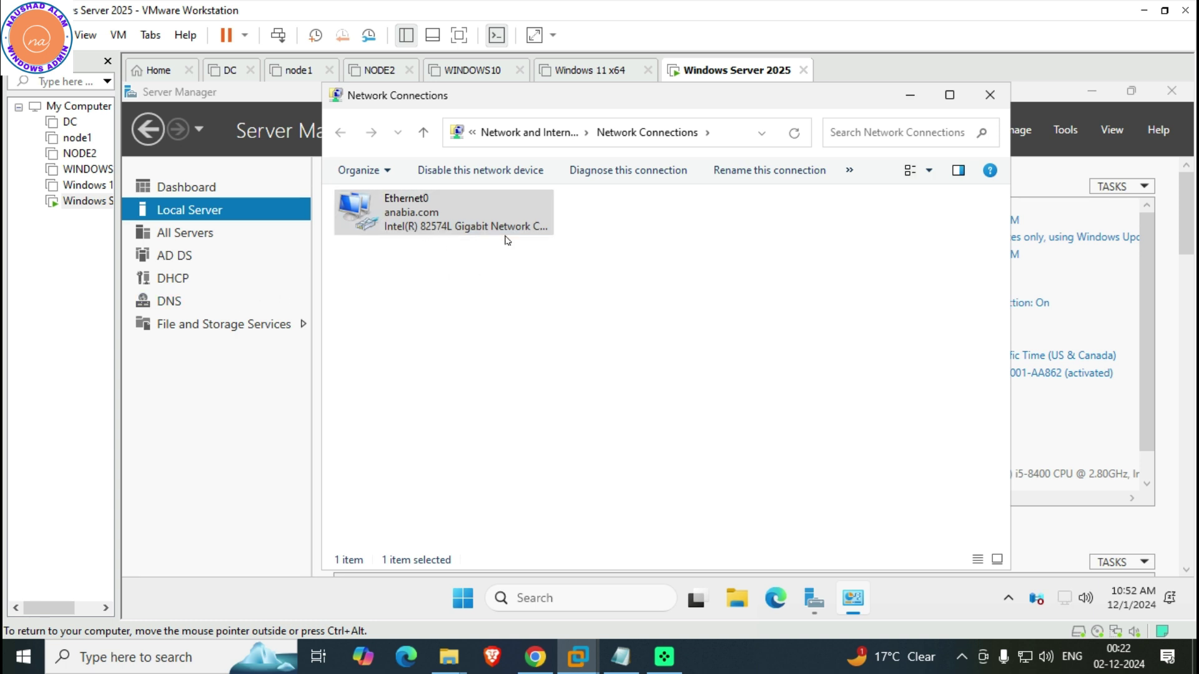
click(990, 94)
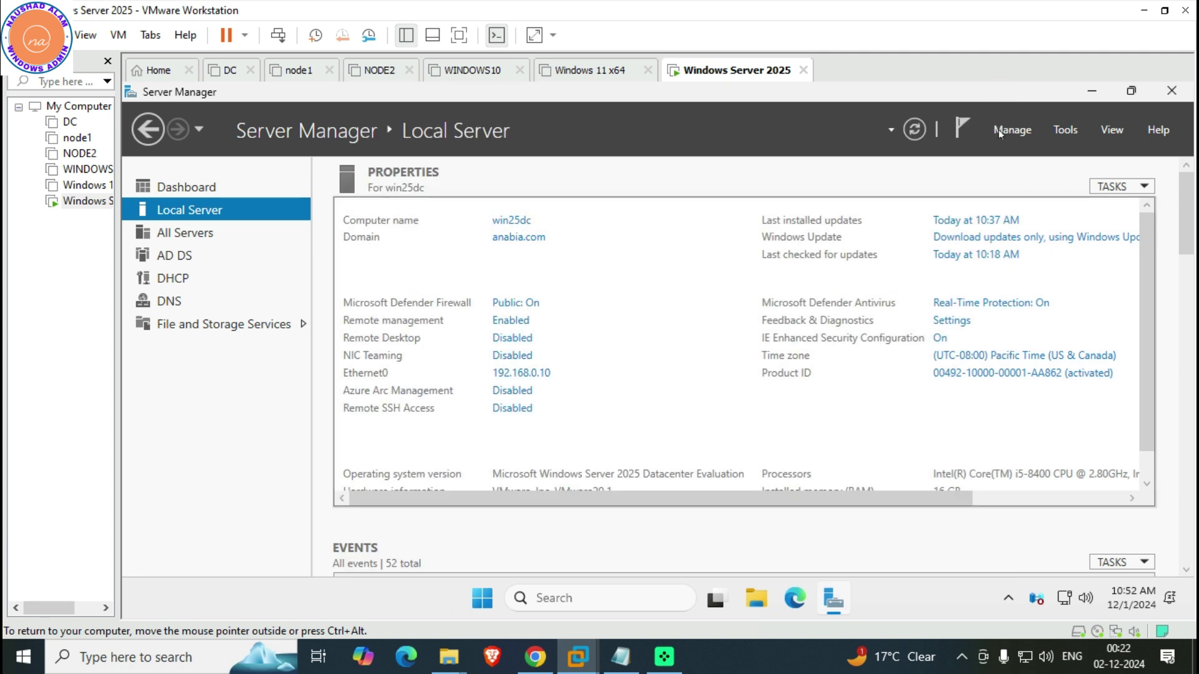
click(1058, 132)
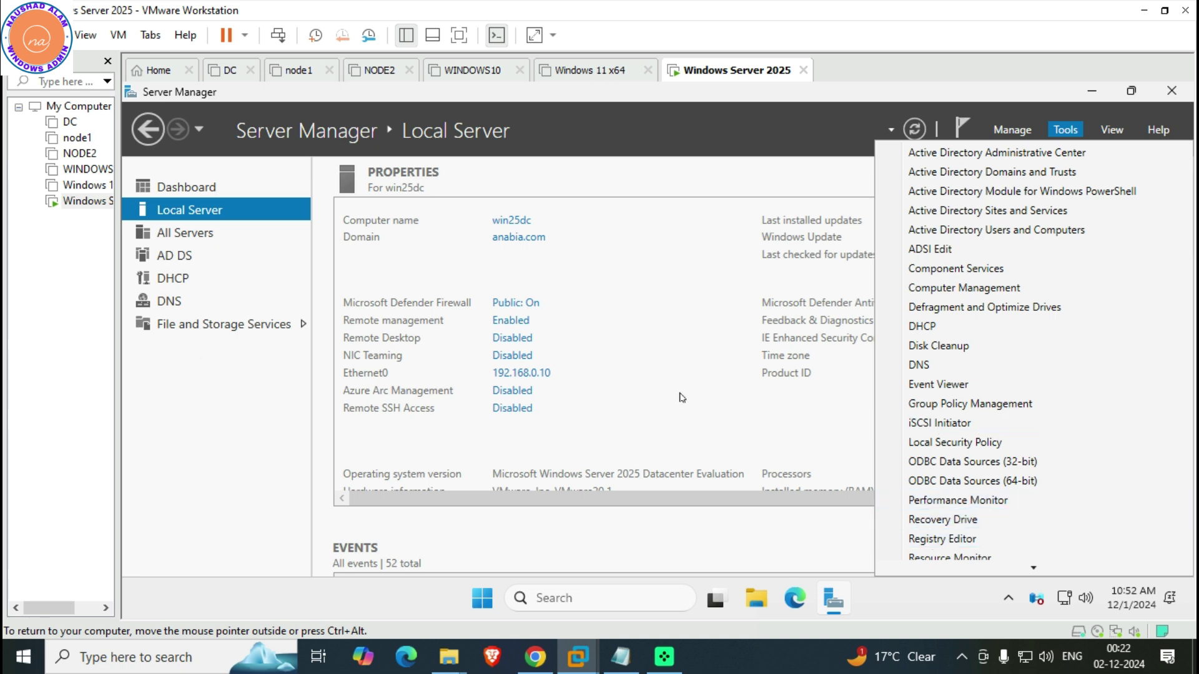
Open DNS Manager, expand WIN25DC's Forward Lookup Zones, and view the empty Reverse Lookup Zones
click(996, 374)
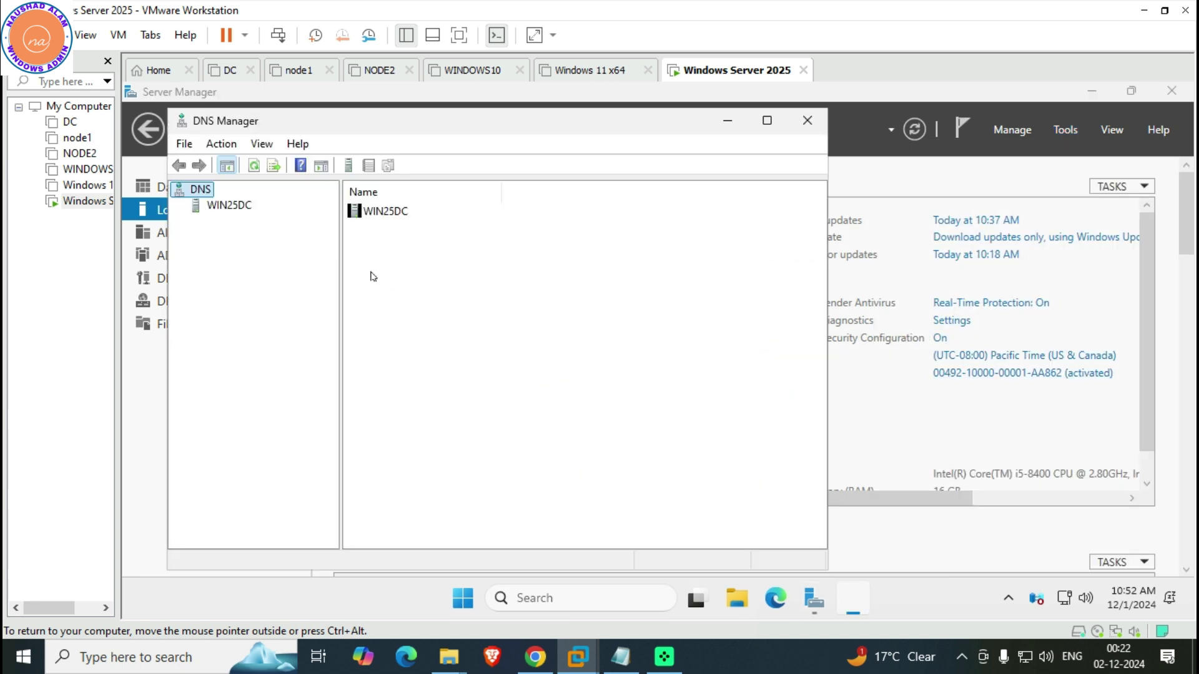
click(221, 207)
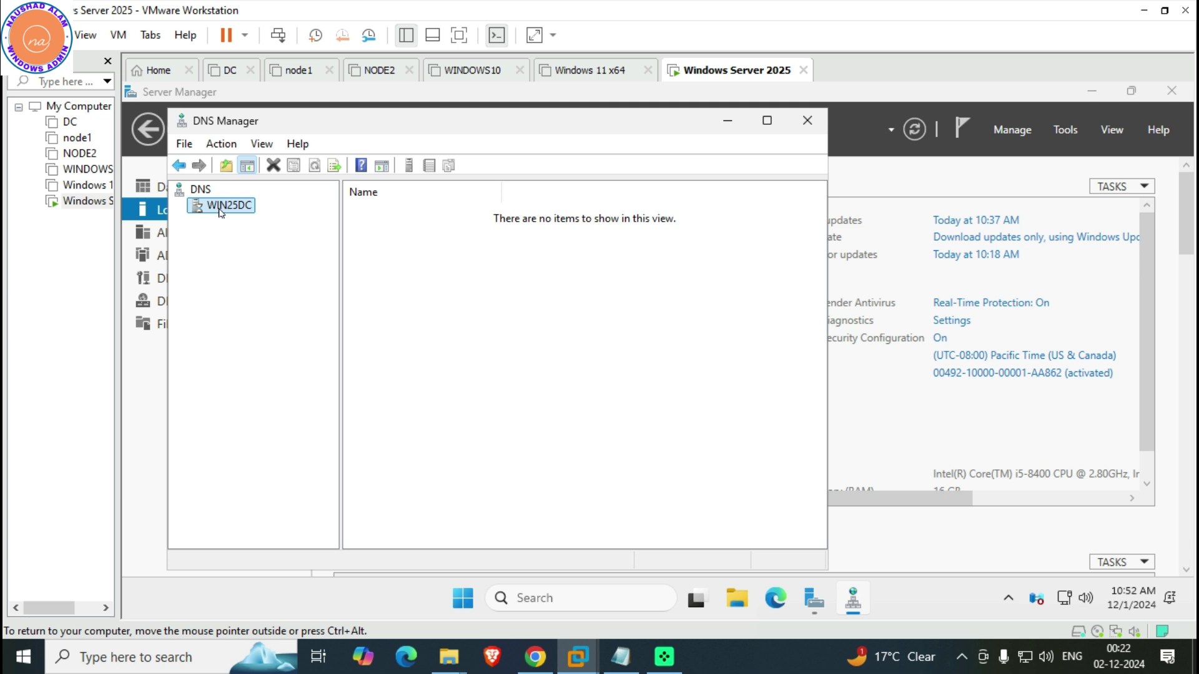
click(180, 207)
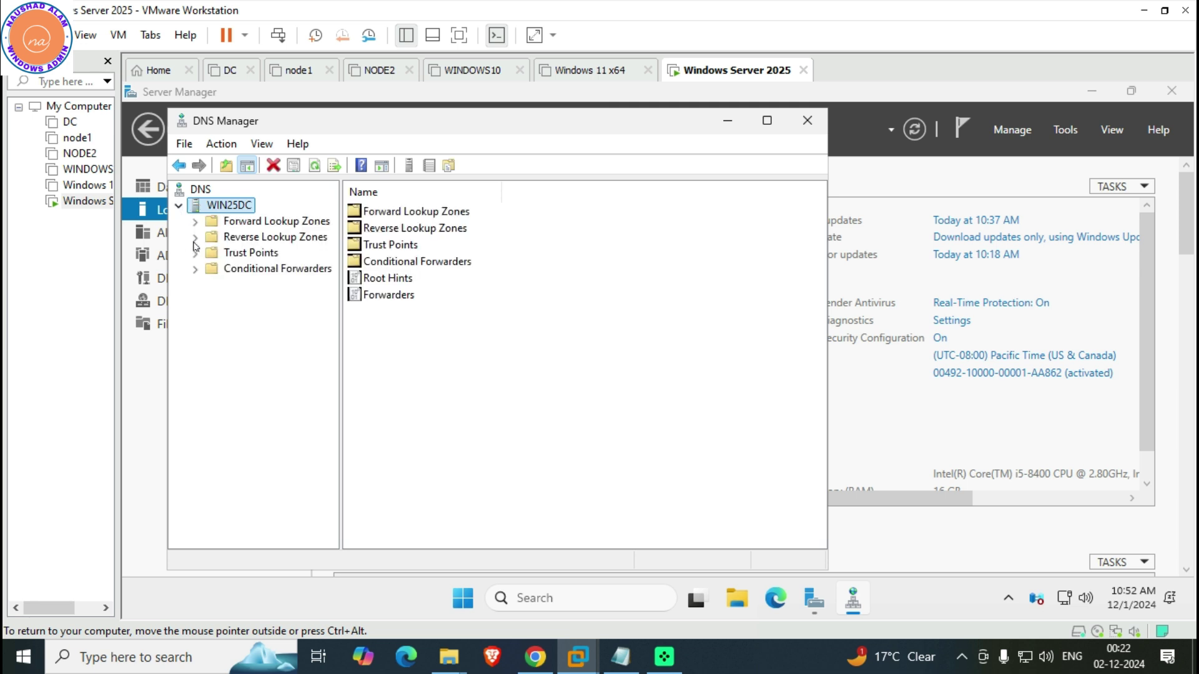
click(215, 223)
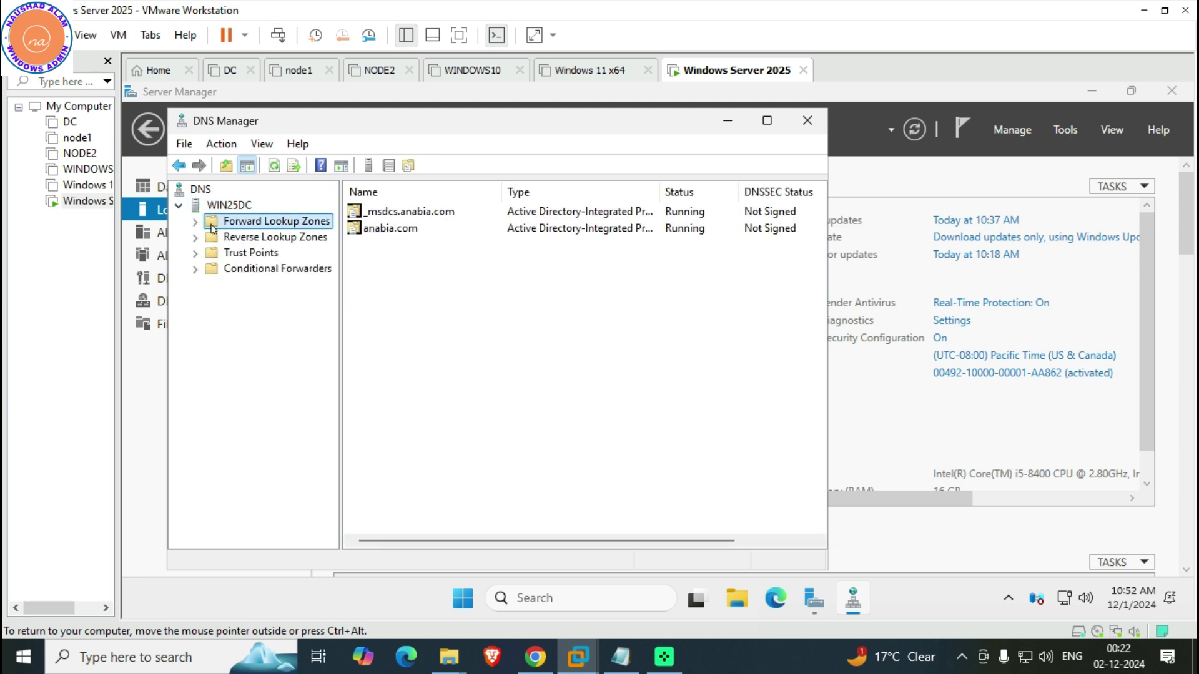
double_click(212, 228)
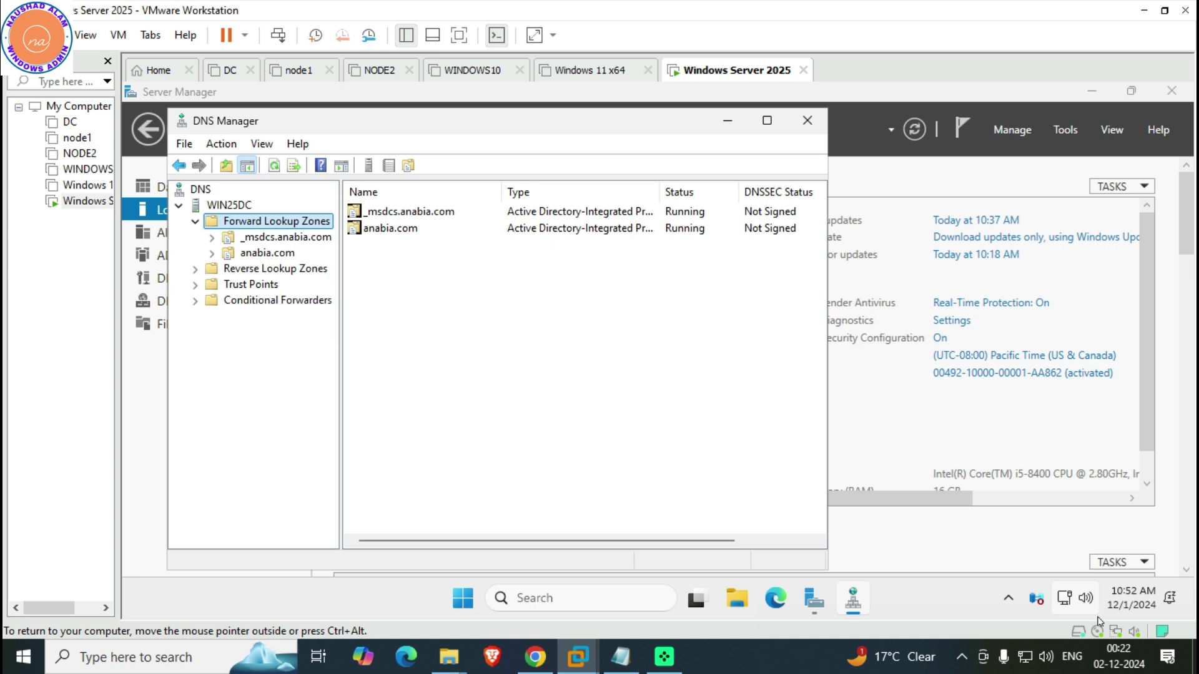
click(1074, 598)
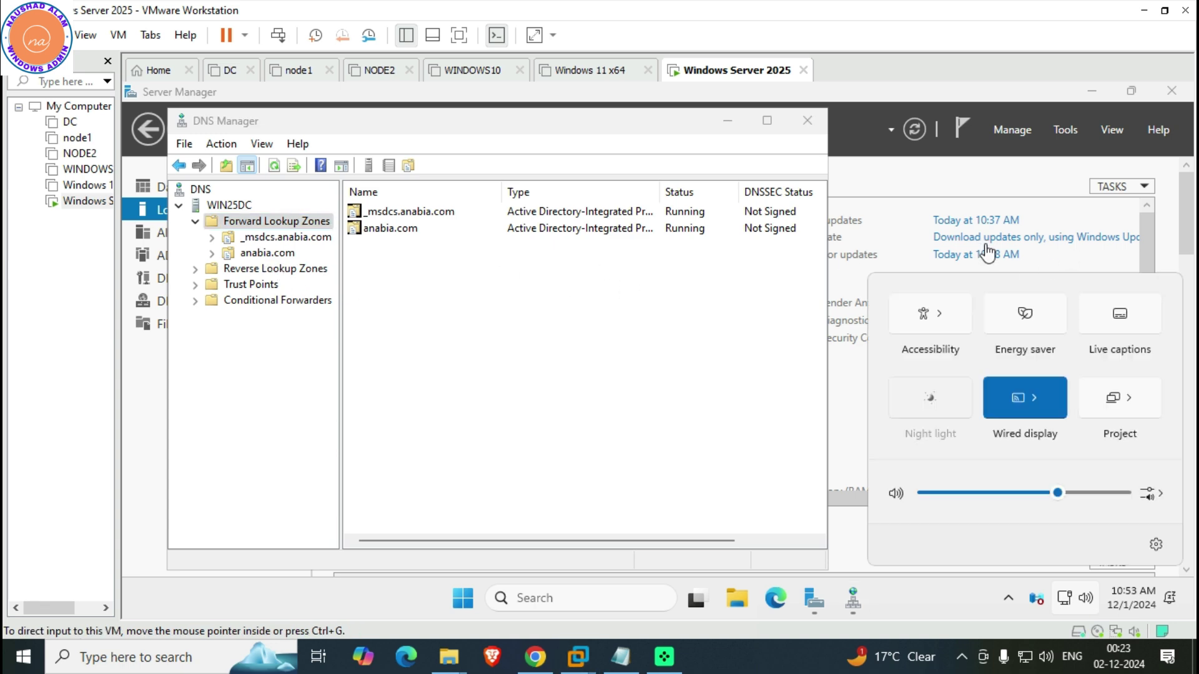
click(206, 276)
click(206, 276)
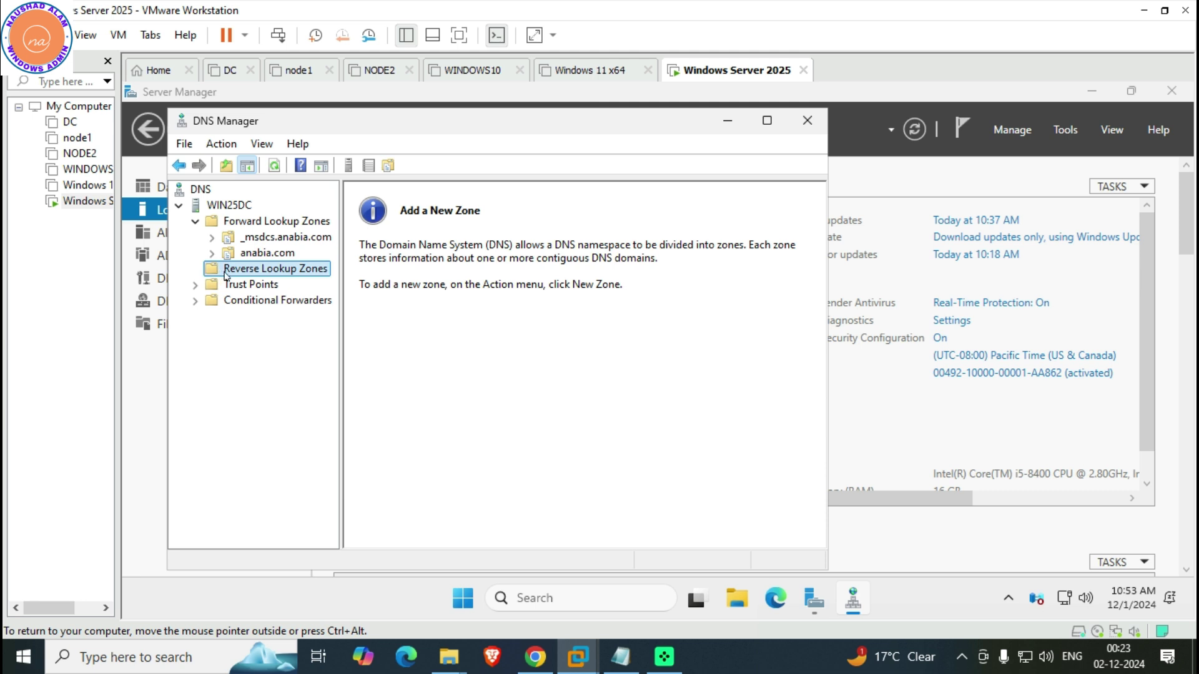
Create an AD-integrated primary IPv4 reverse zone for network ID 192.168.0 (0.168.192.in-addr.arpa)
right_click(226, 275)
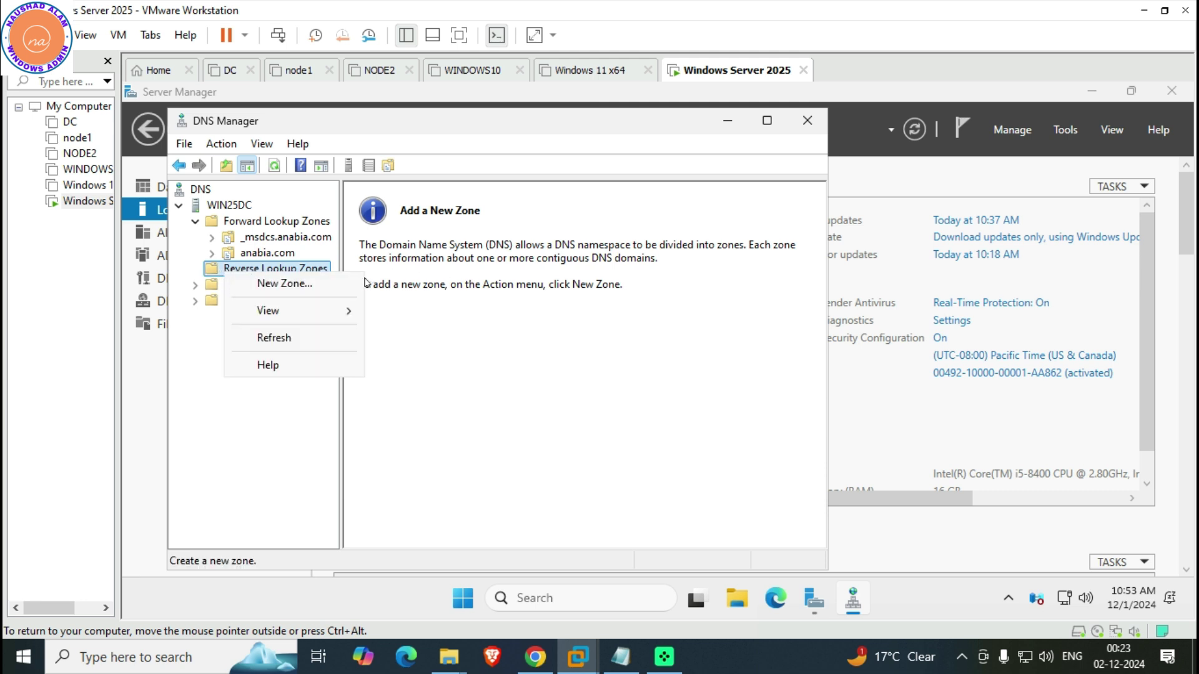
click(259, 284)
click(500, 447)
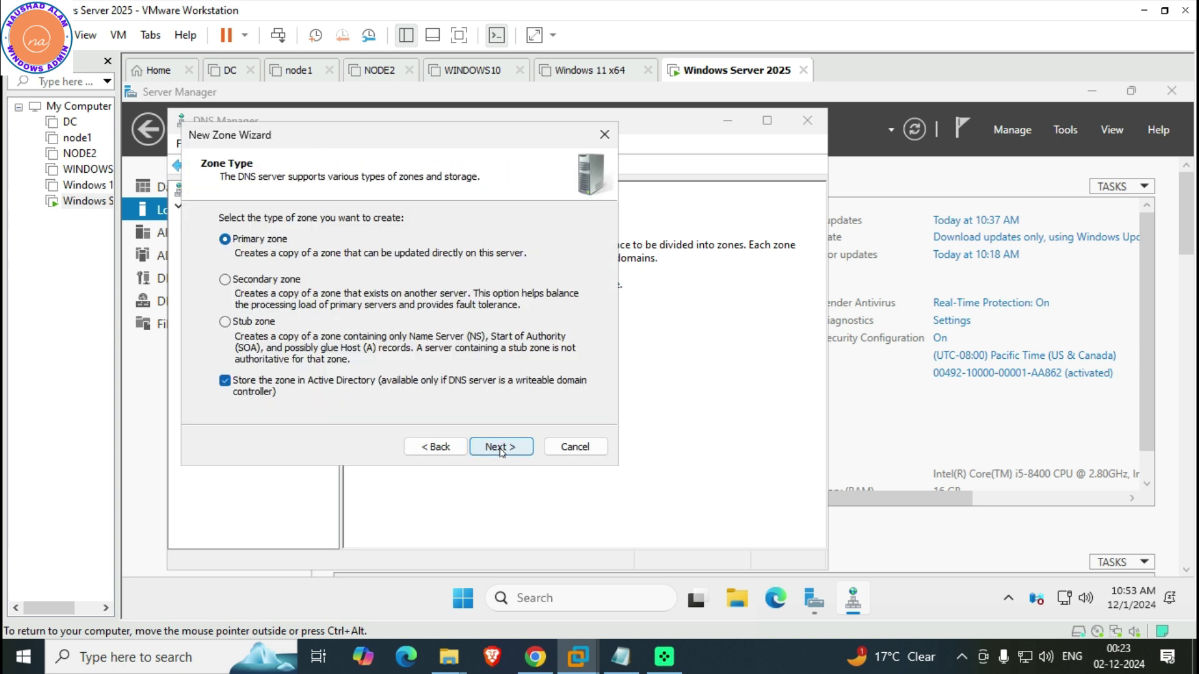
click(500, 447)
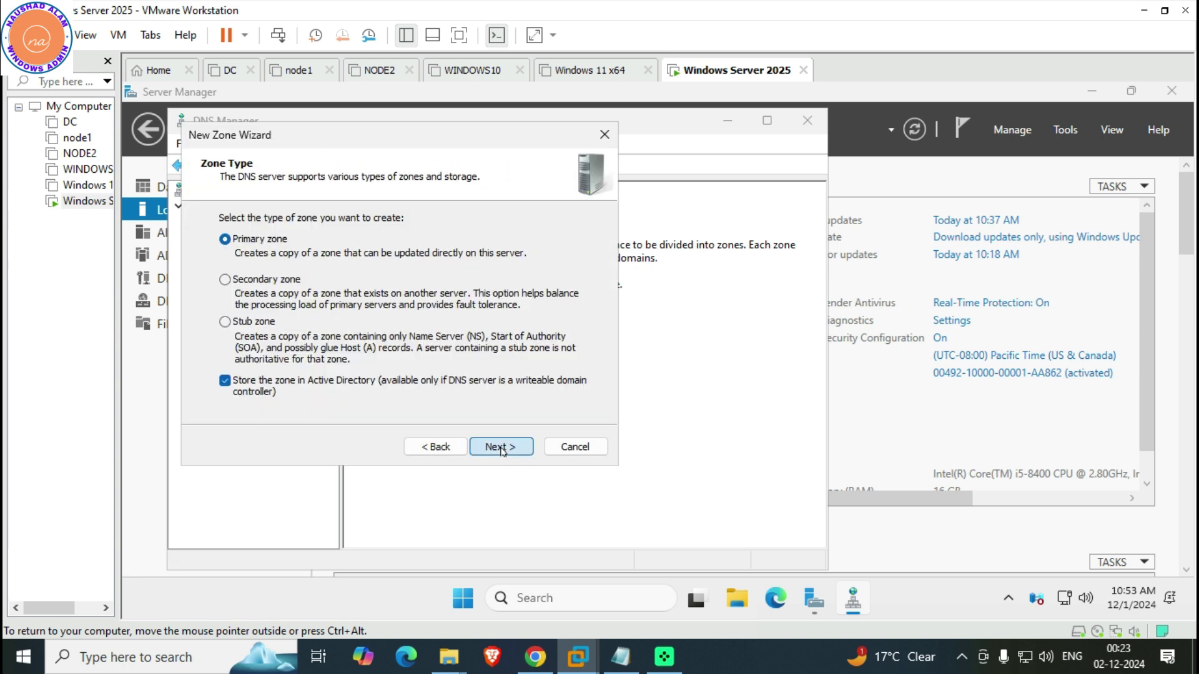
click(500, 447)
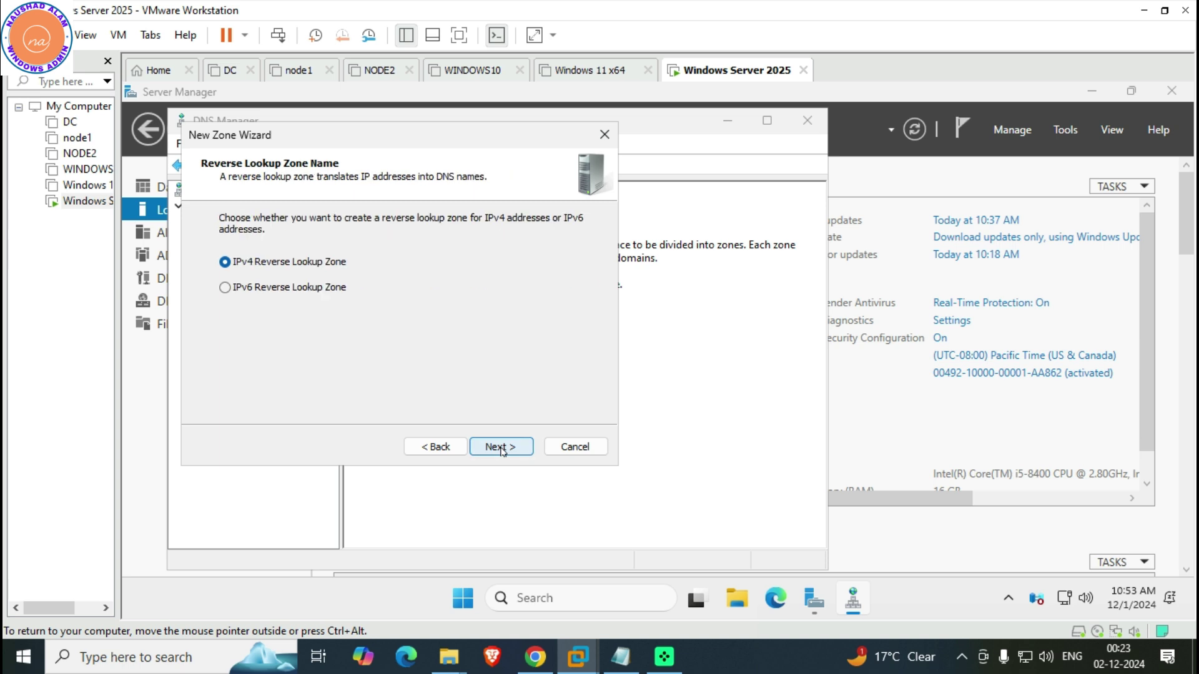
click(500, 447)
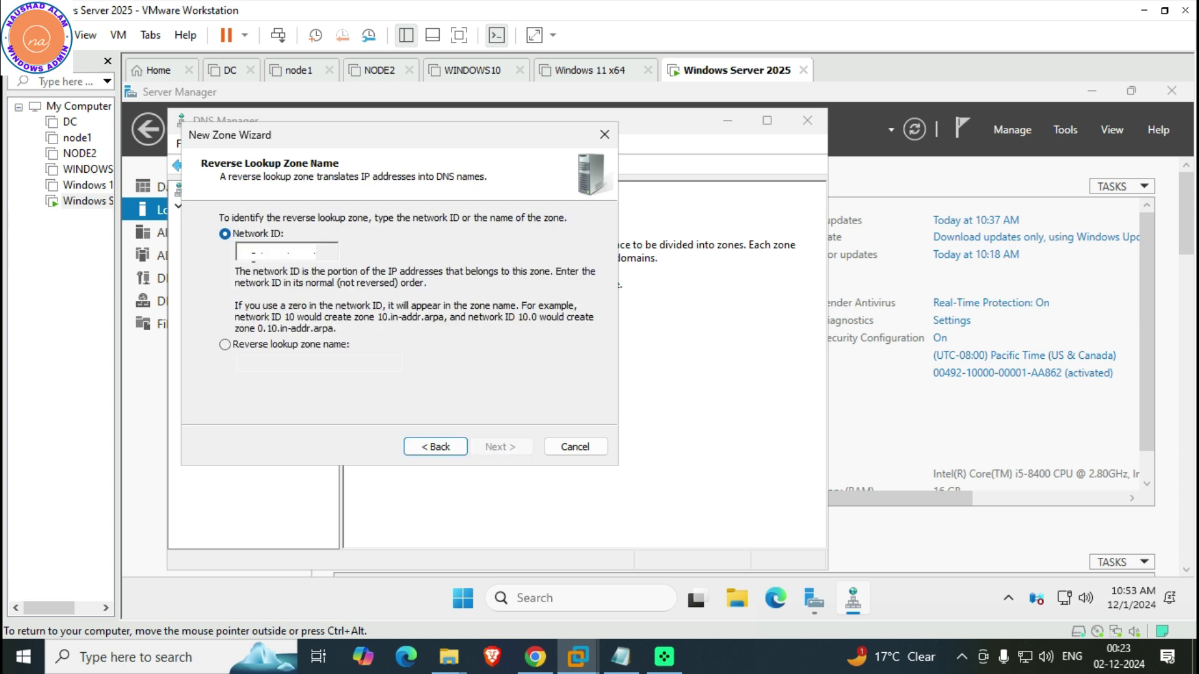
text(192.168.)
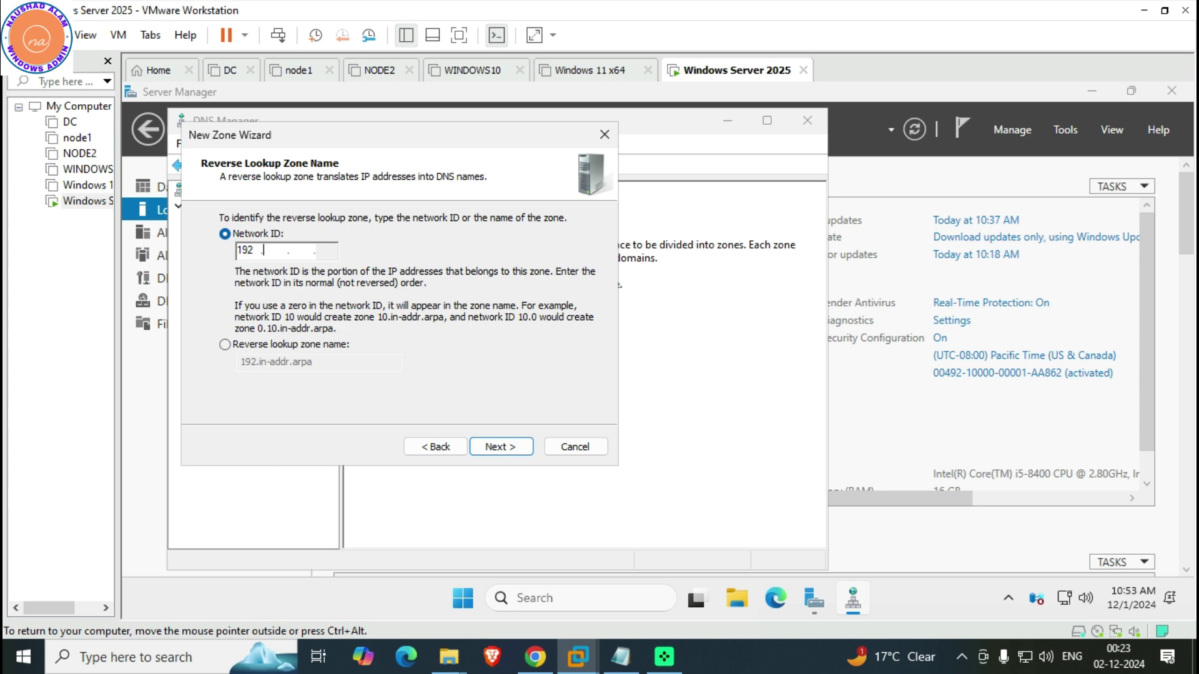
text(0)
click(527, 450)
click(527, 450)
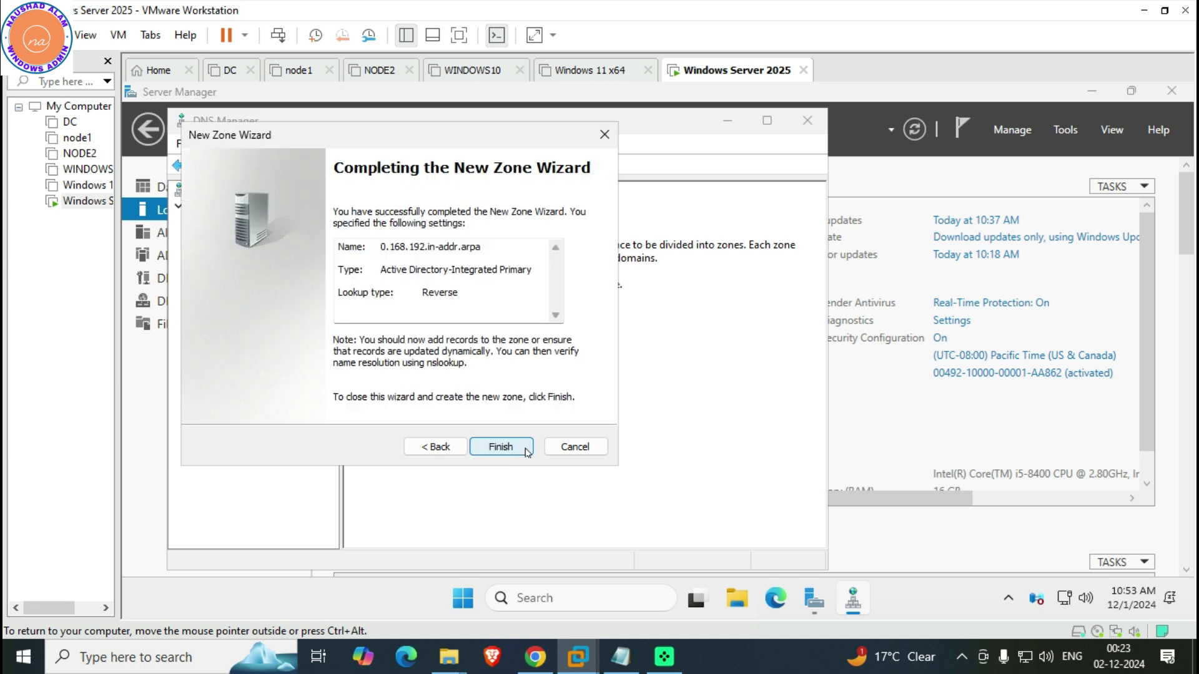
click(482, 447)
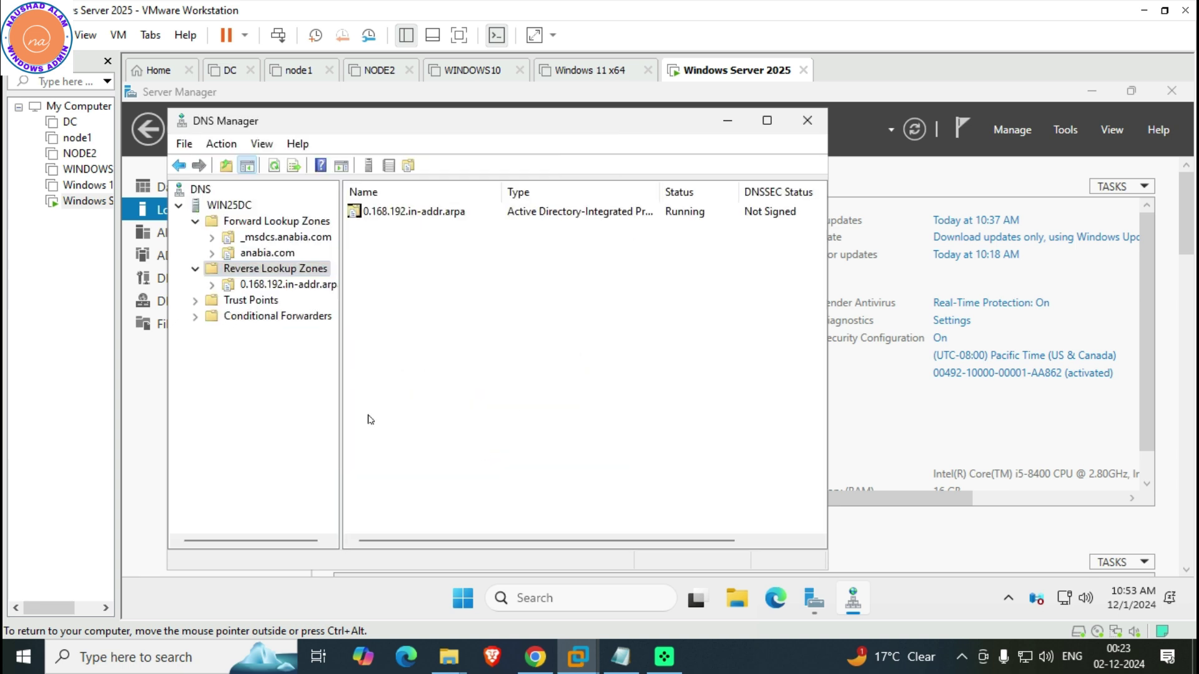
Inspect records in 0.168.192.in-addr.arpa, _msdcs.anabia.com and anabia.com, then close DNS Manager
click(252, 285)
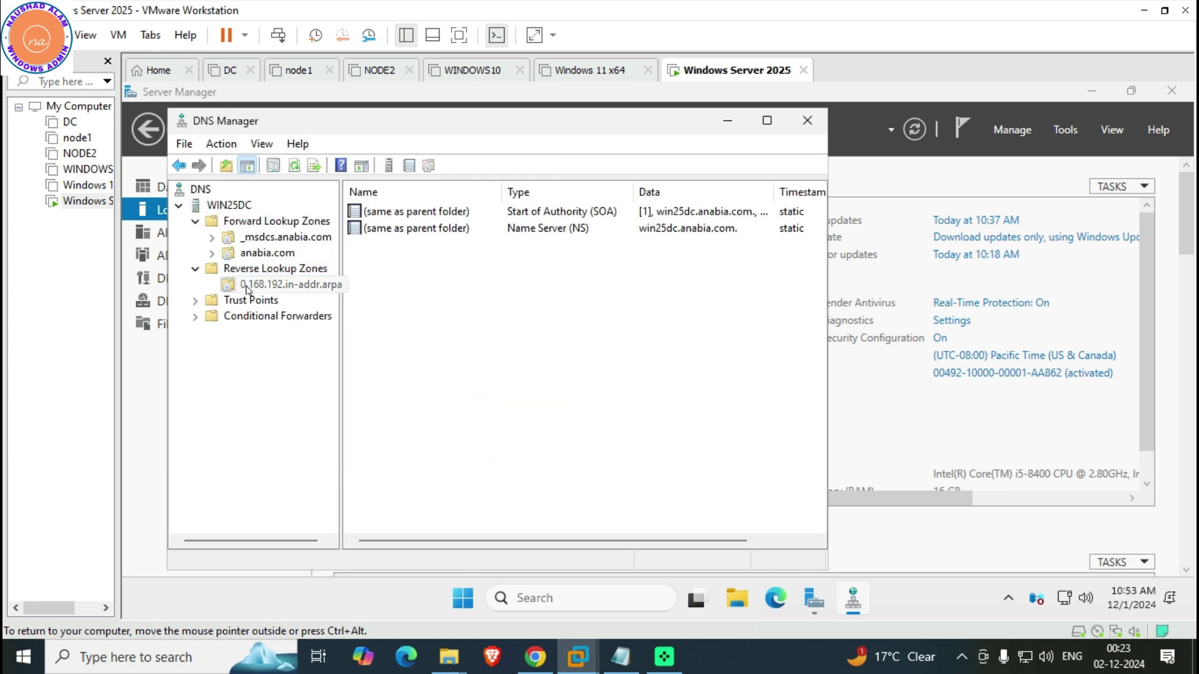
click(273, 240)
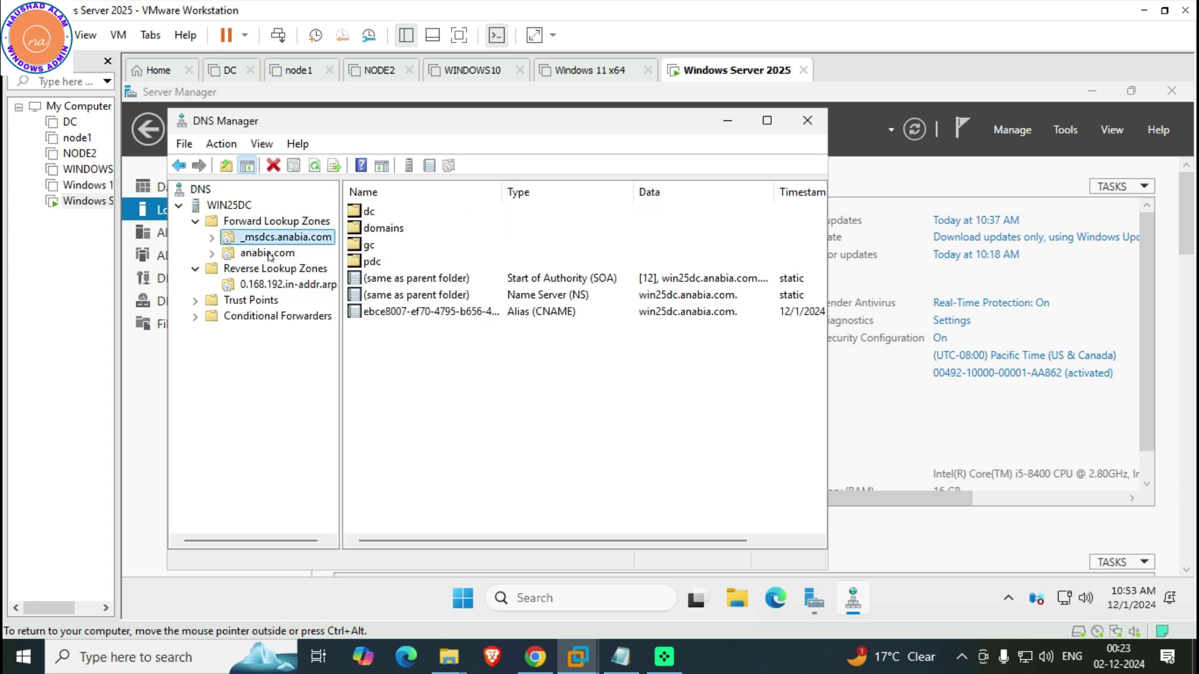
double_click(268, 253)
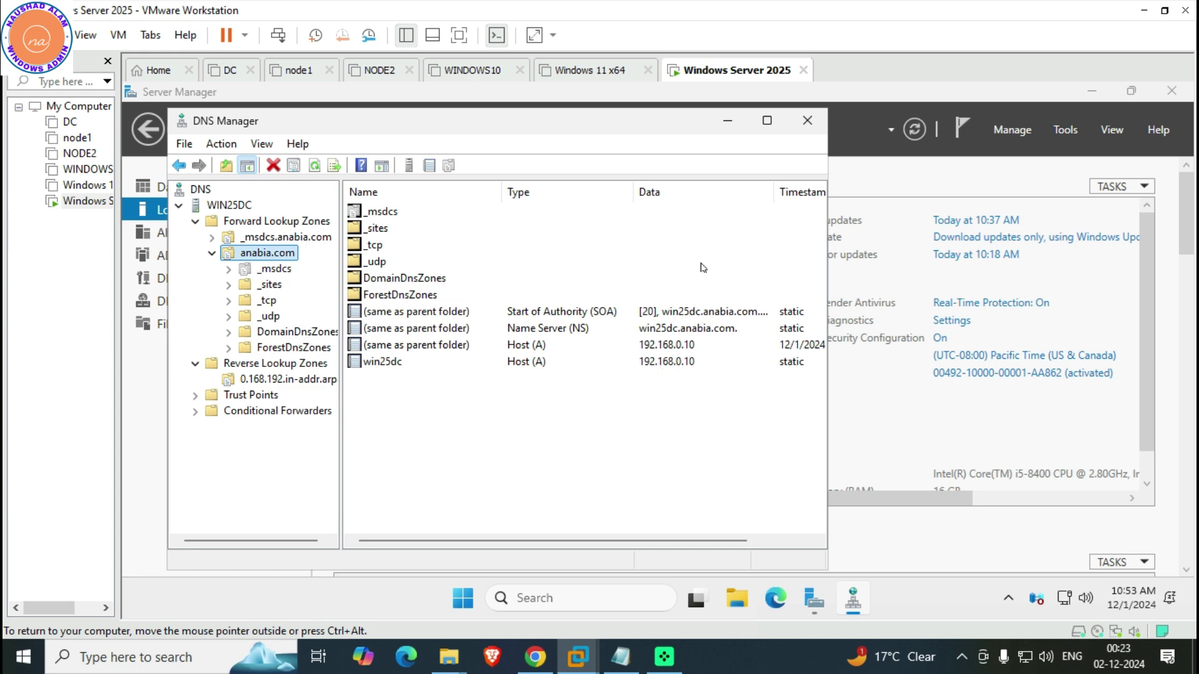
click(807, 121)
Open the DHCP console from Tools, select win25dc.anabia.com, and maximize the window
click(1069, 136)
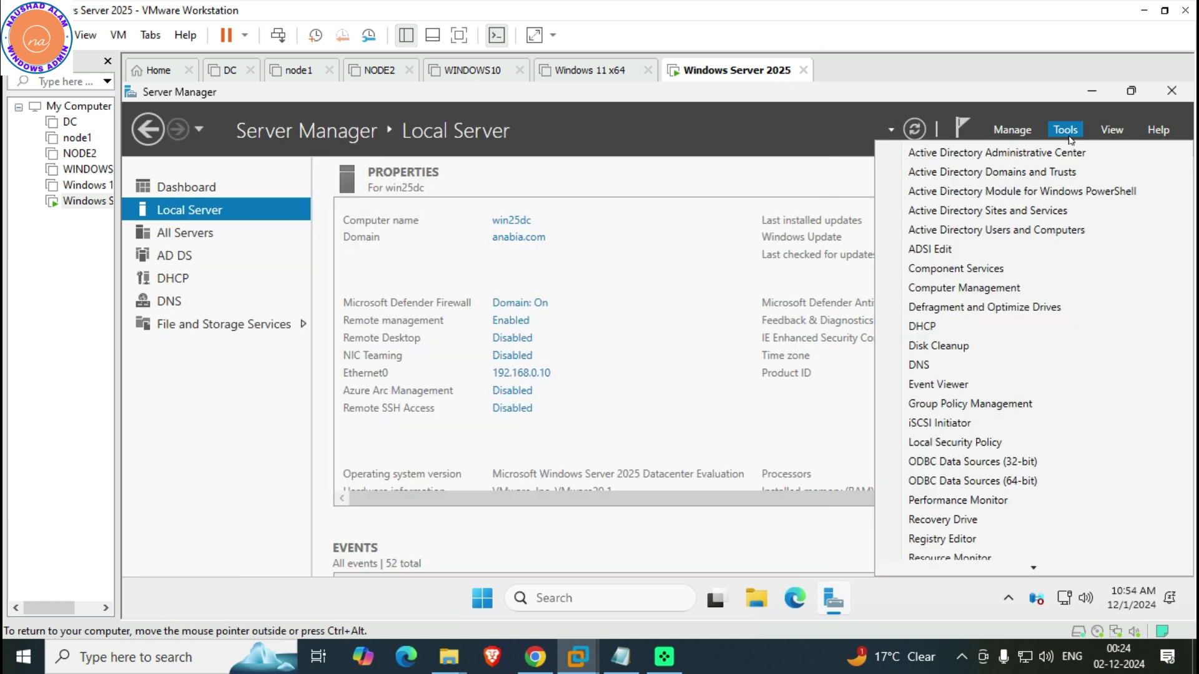
click(939, 329)
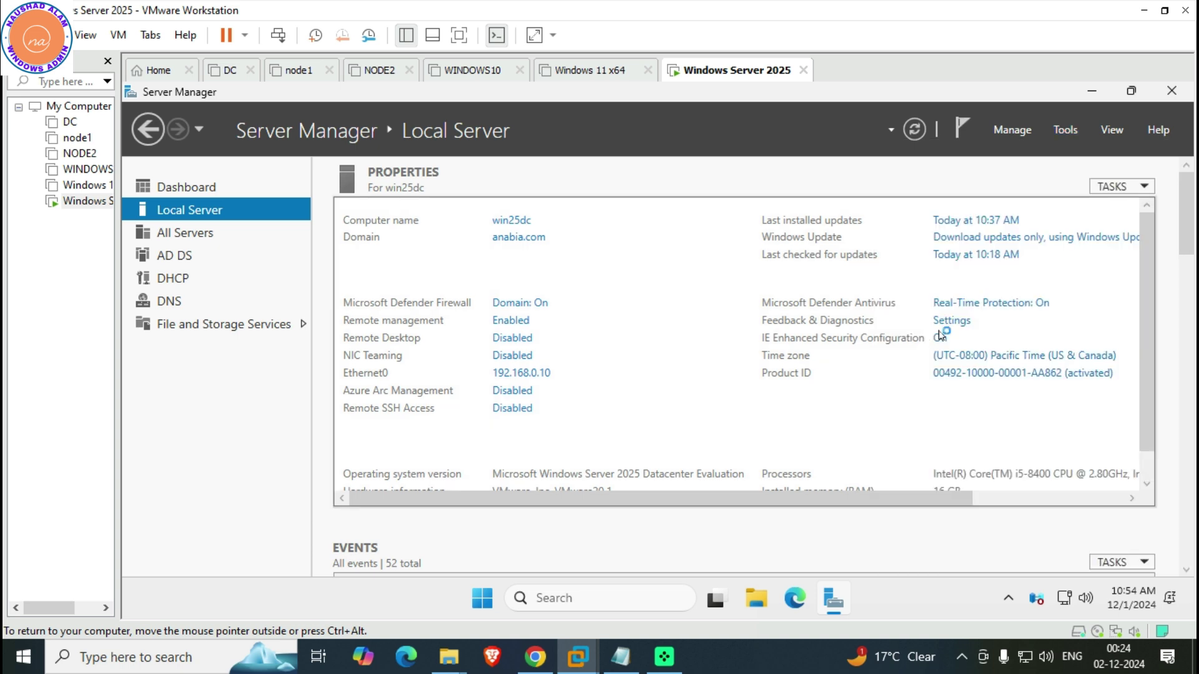
click(244, 239)
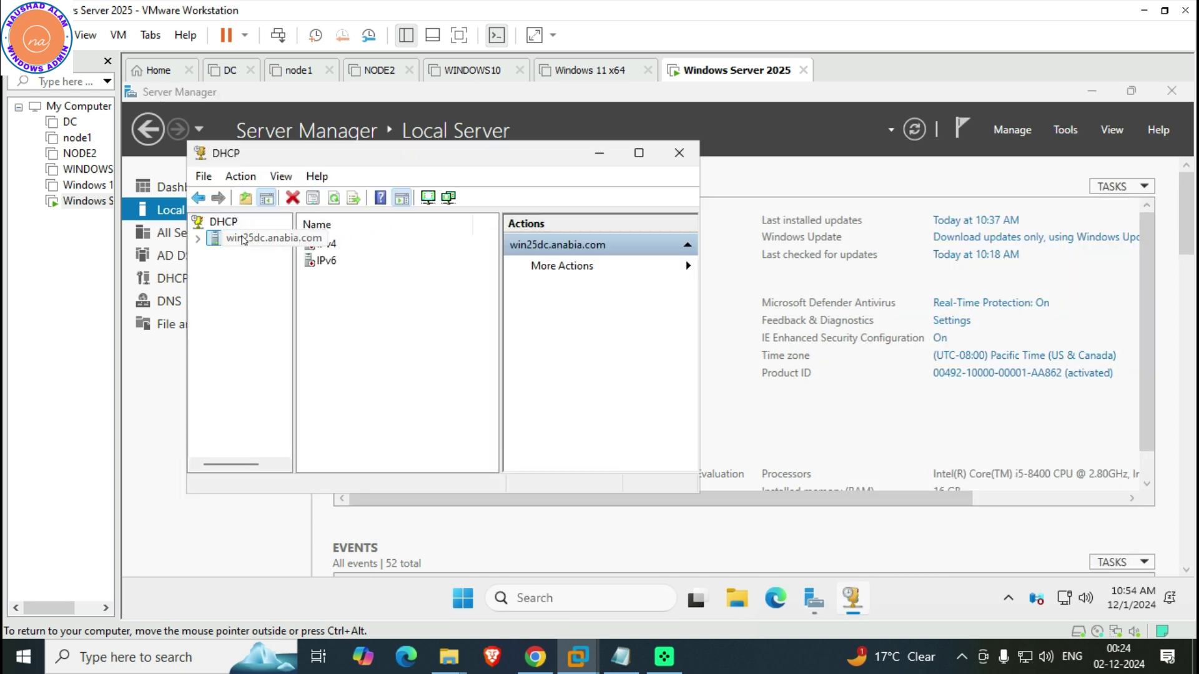
click(639, 153)
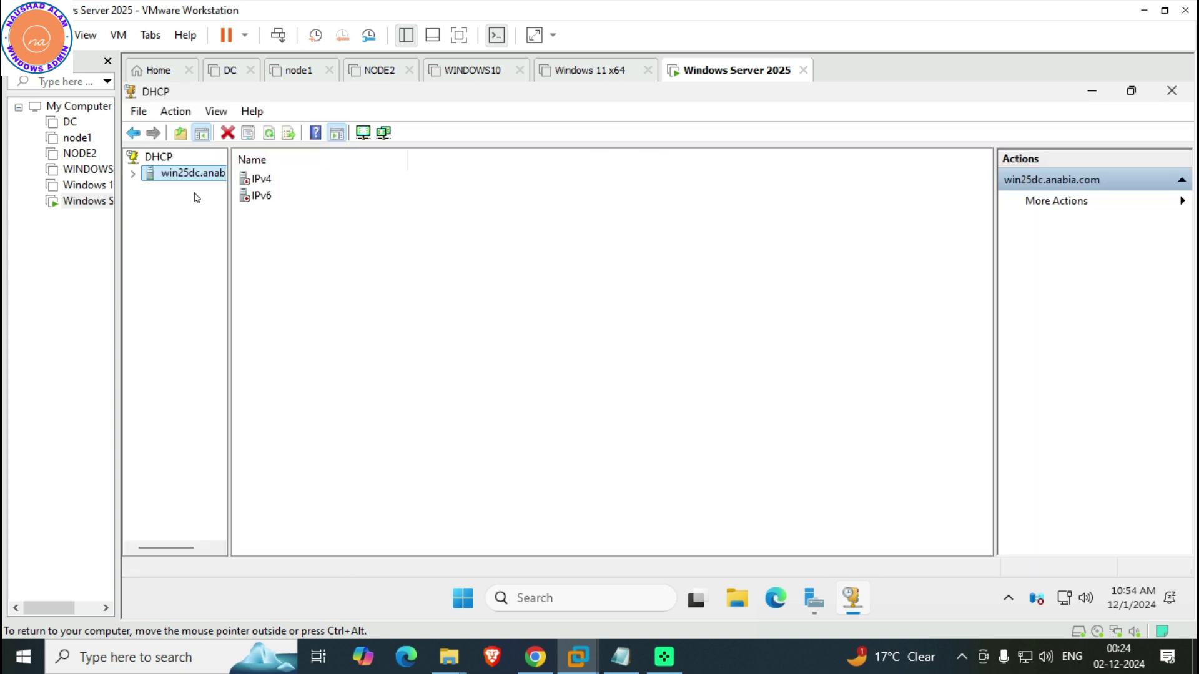
Authorize win25dc.anabia.com in Active Directory, refresh it, and expand its IPv4 node
click(133, 174)
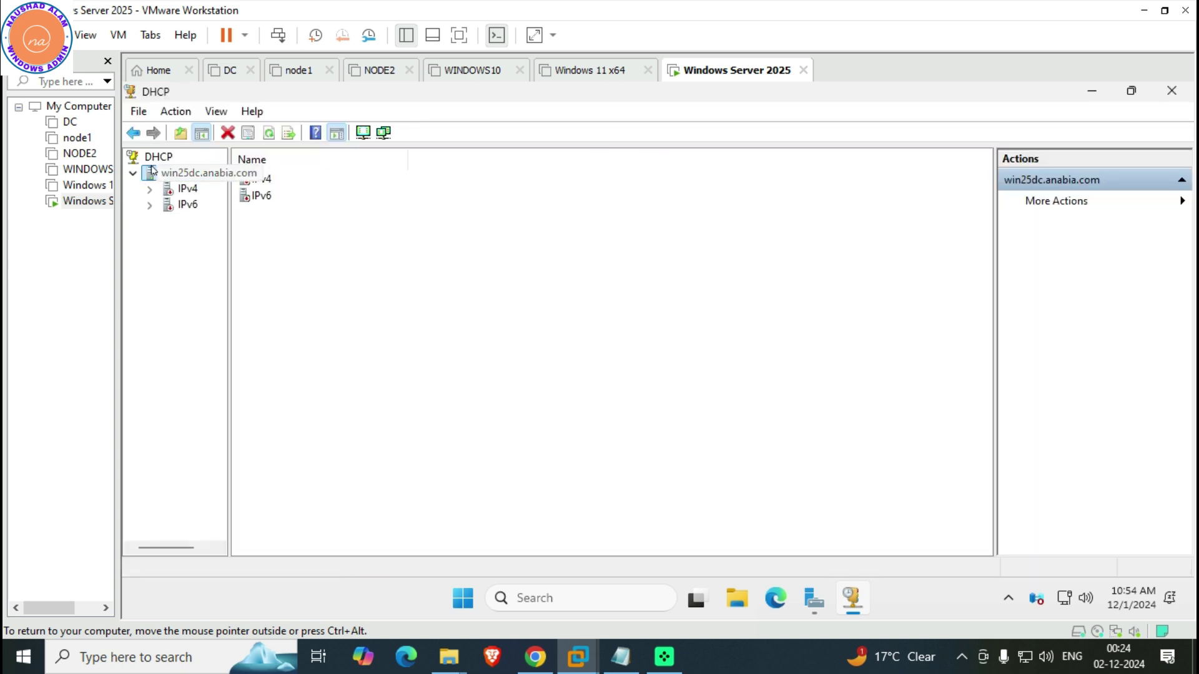
right_click(156, 173)
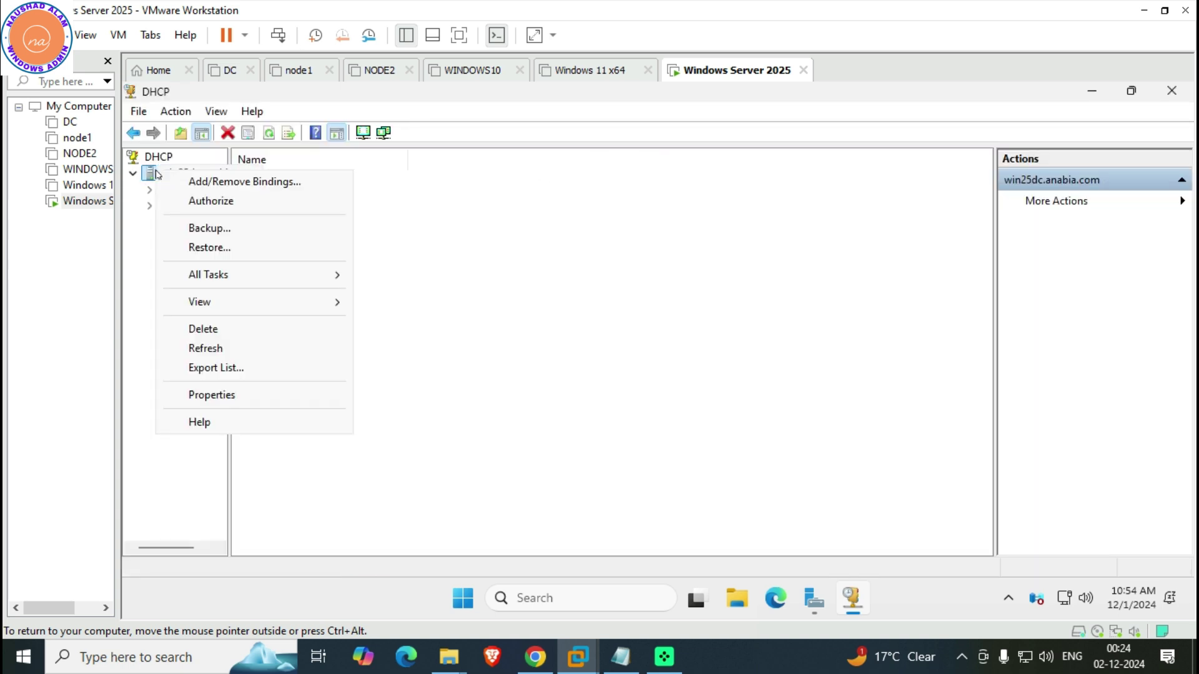
click(189, 200)
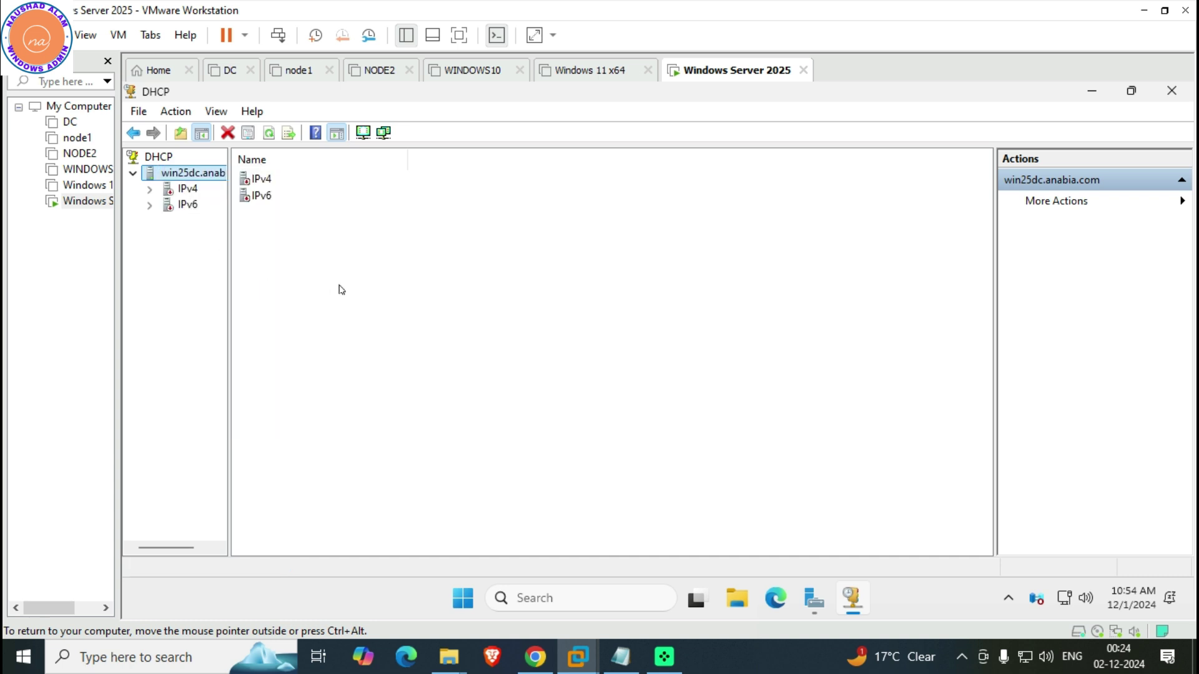
right_click(196, 179)
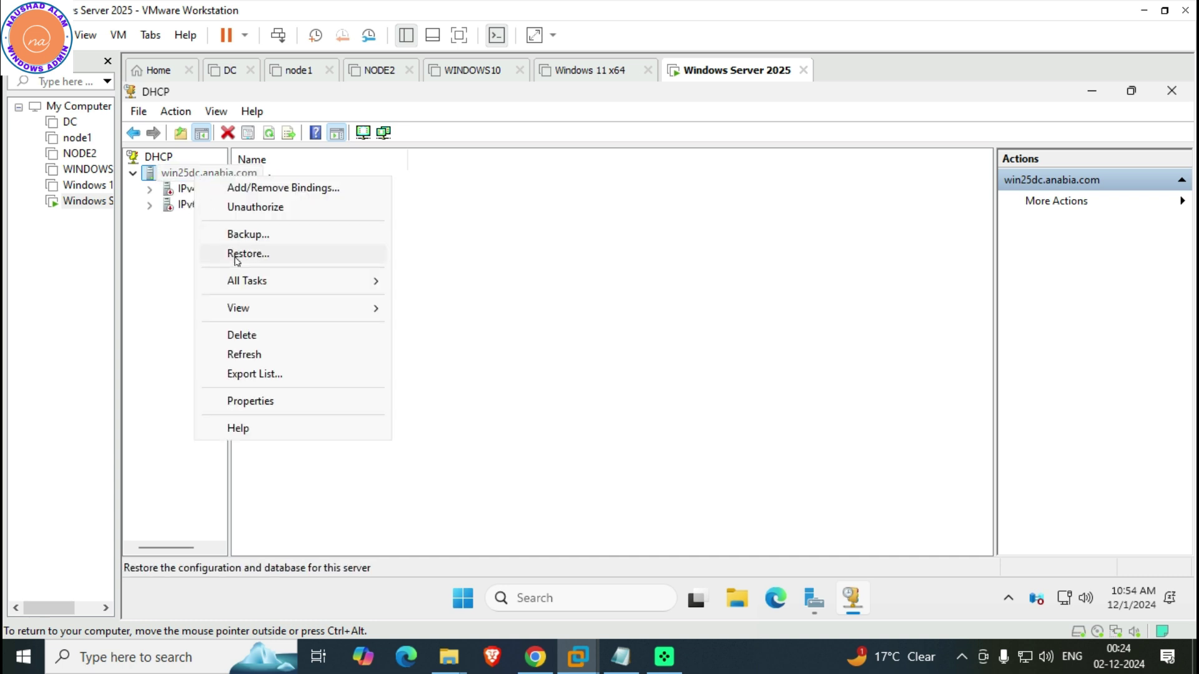
click(263, 354)
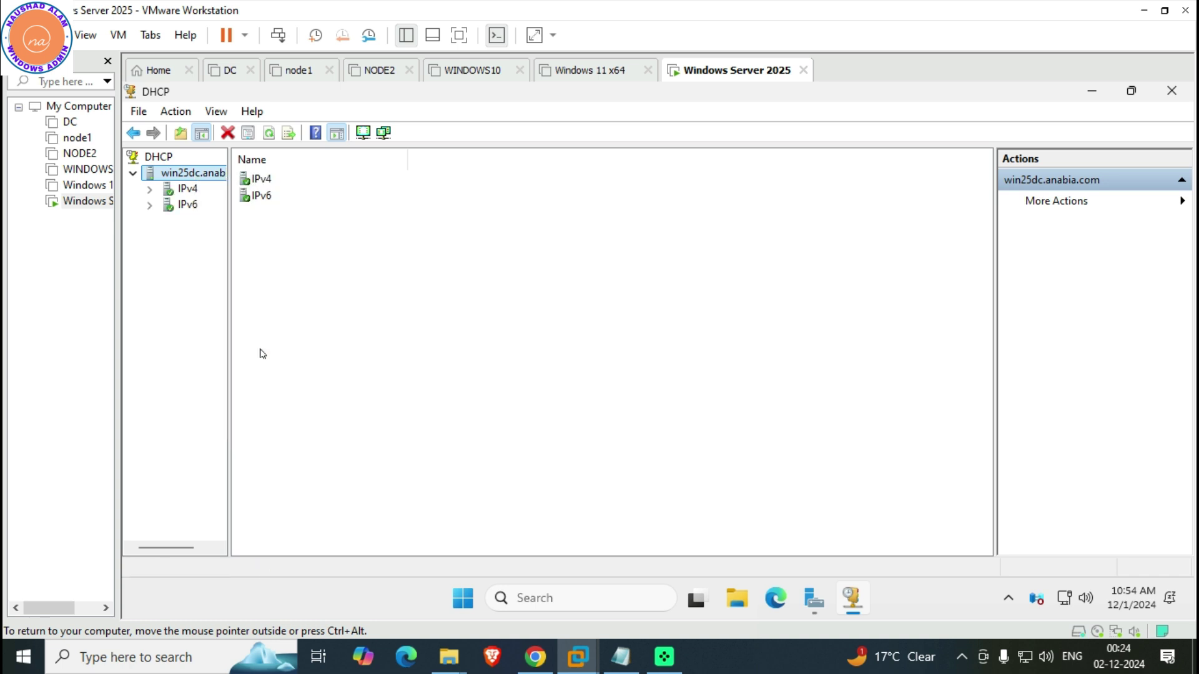
click(172, 195)
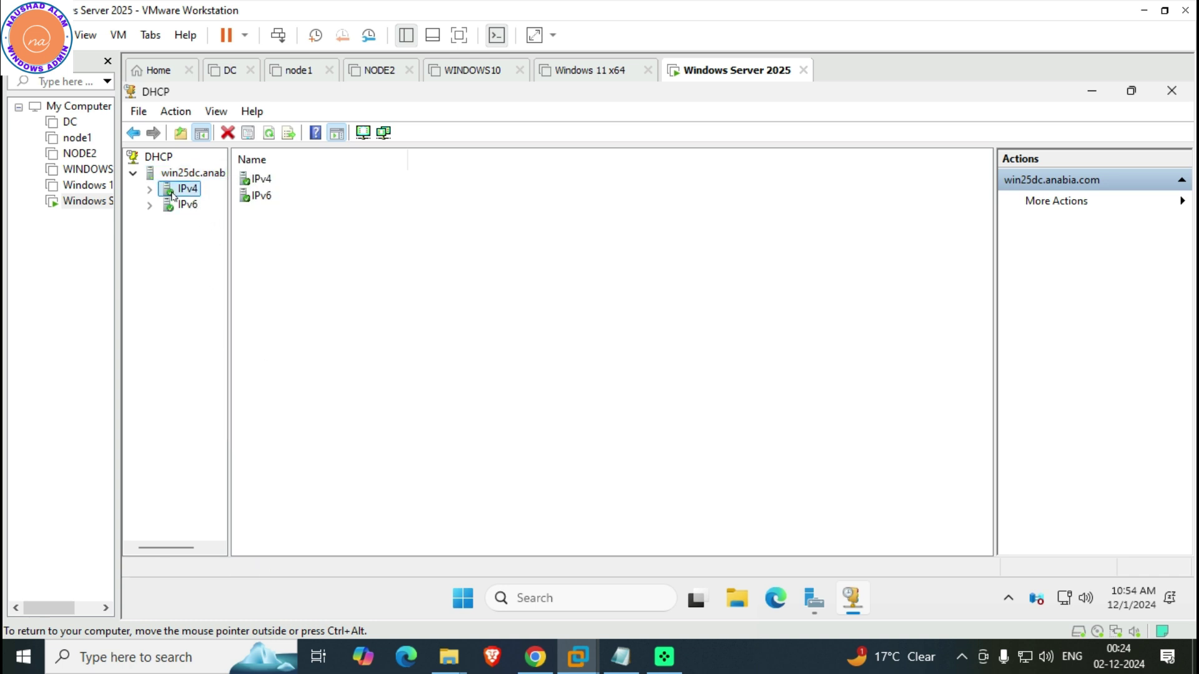
click(150, 194)
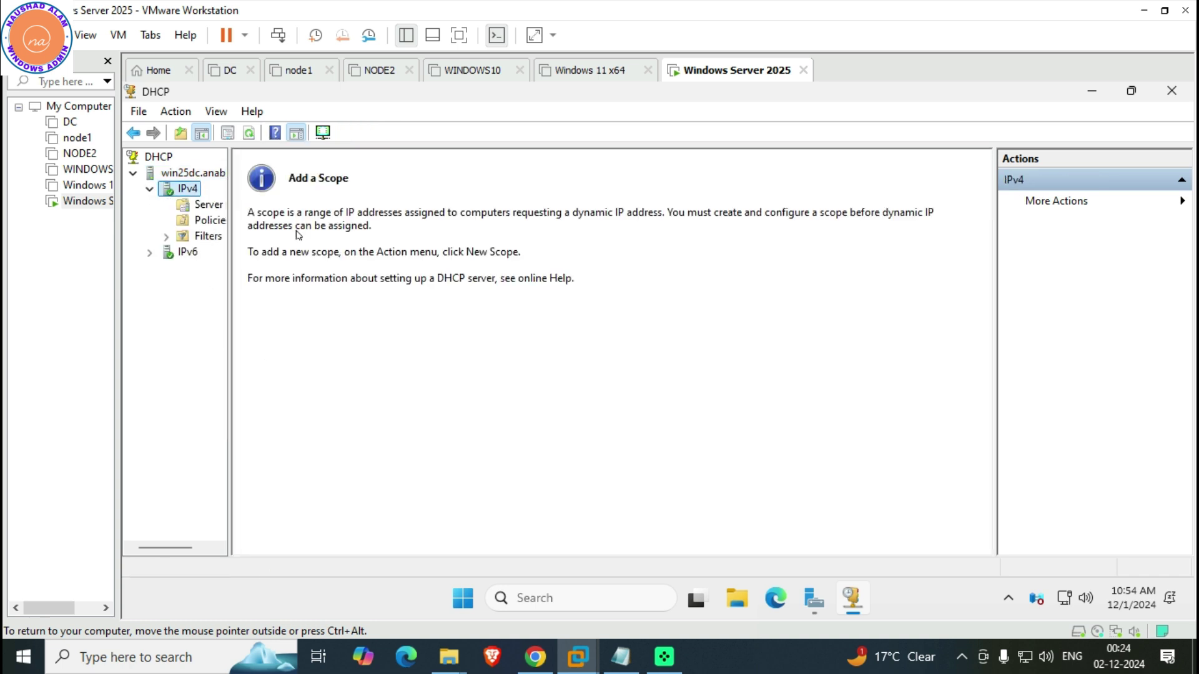
Start a new IPv4 scope in the New Scope Wizard and name it newscope
drag(227, 252, 418, 253)
right_click(195, 193)
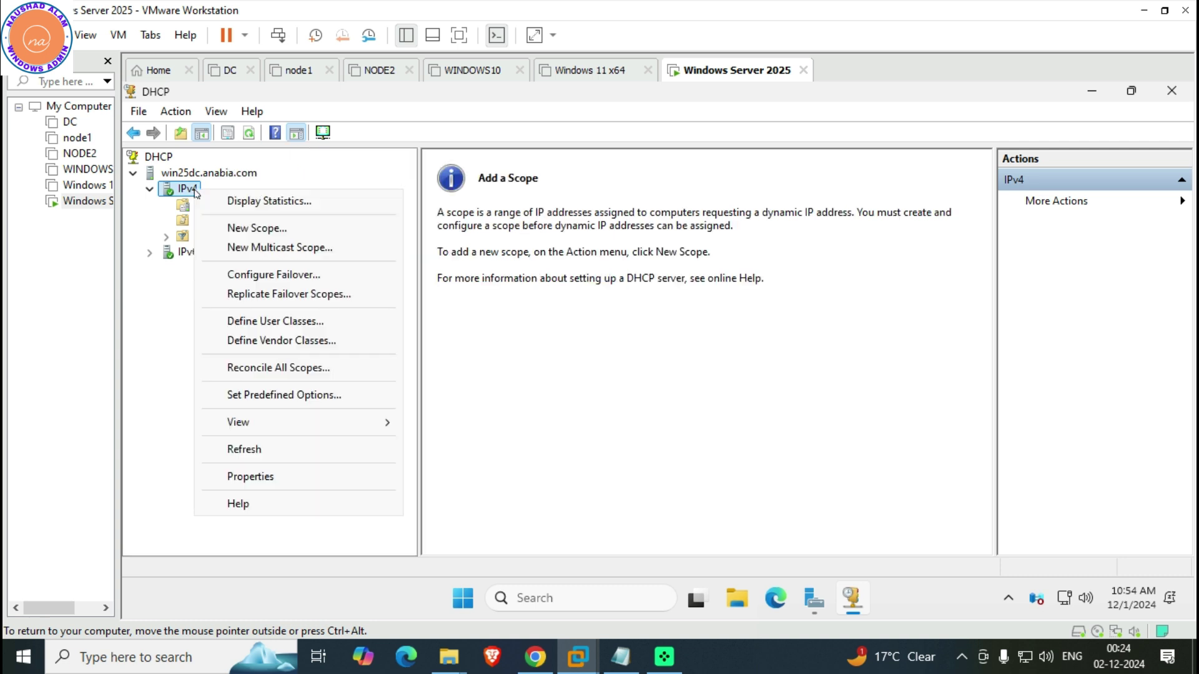
click(261, 229)
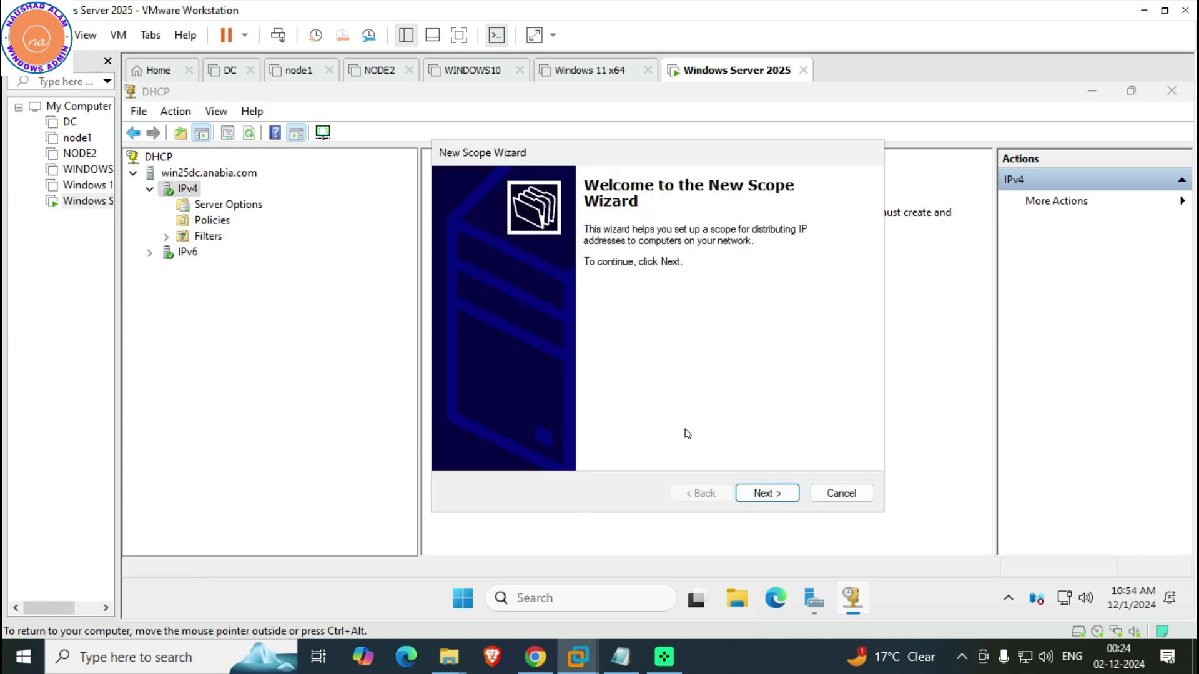
click(762, 492)
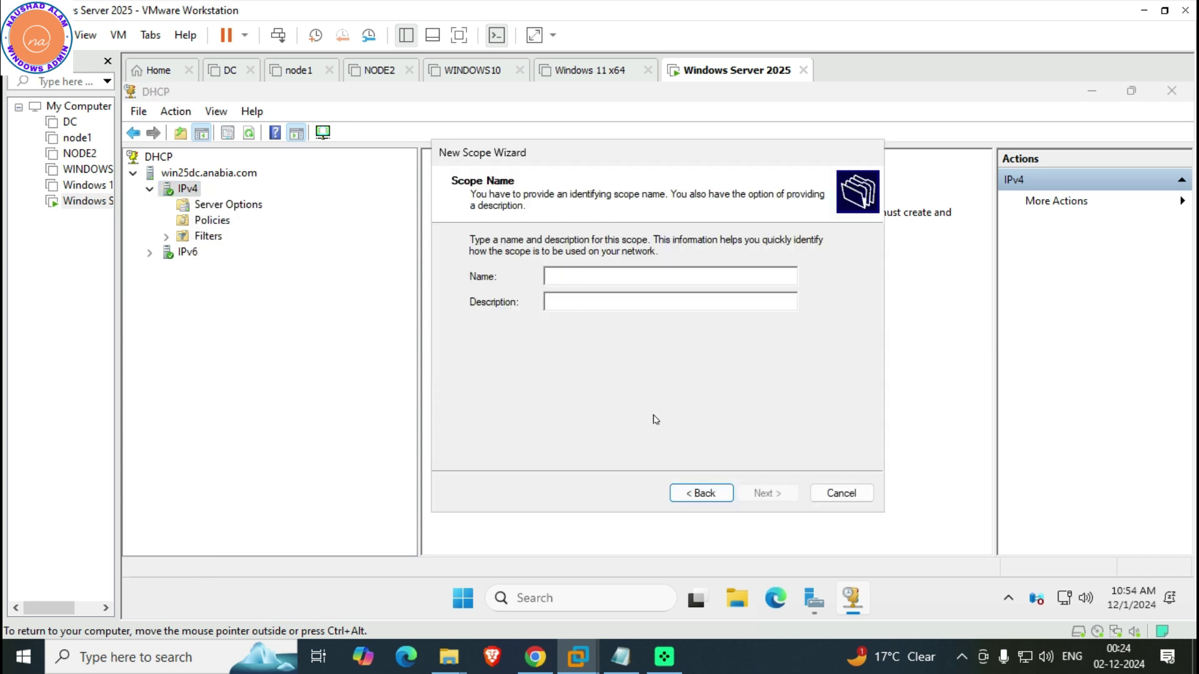
text(newscope)
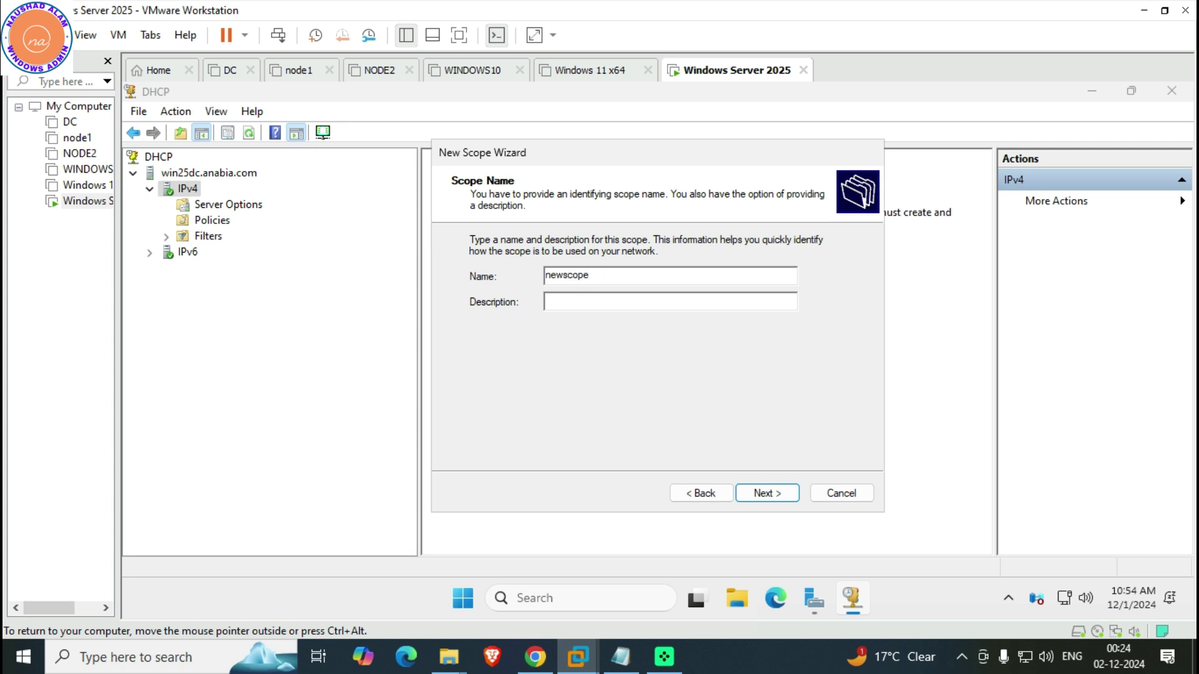
key(Return)
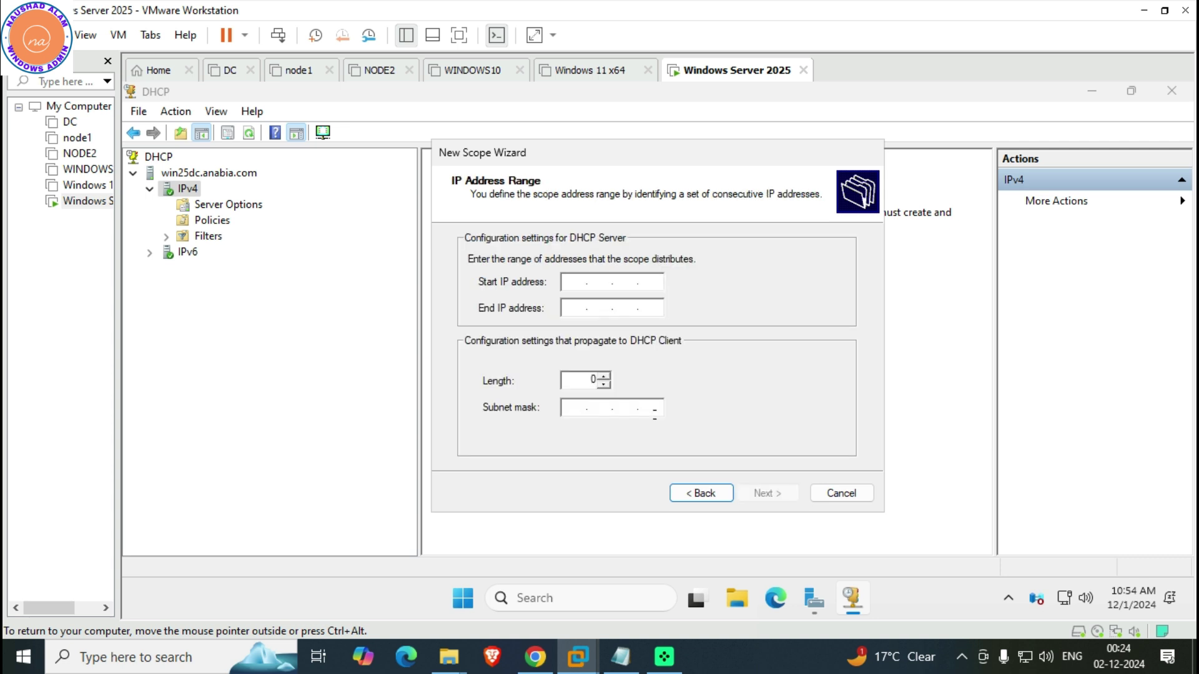
Enter address range 192.168.0.1 to 192.168.0.254 with subnet mask 255.255.255.0
text(192 . 168 . 0 . 1)
key(Tab)
text(192 . 168 . 0 . 254)
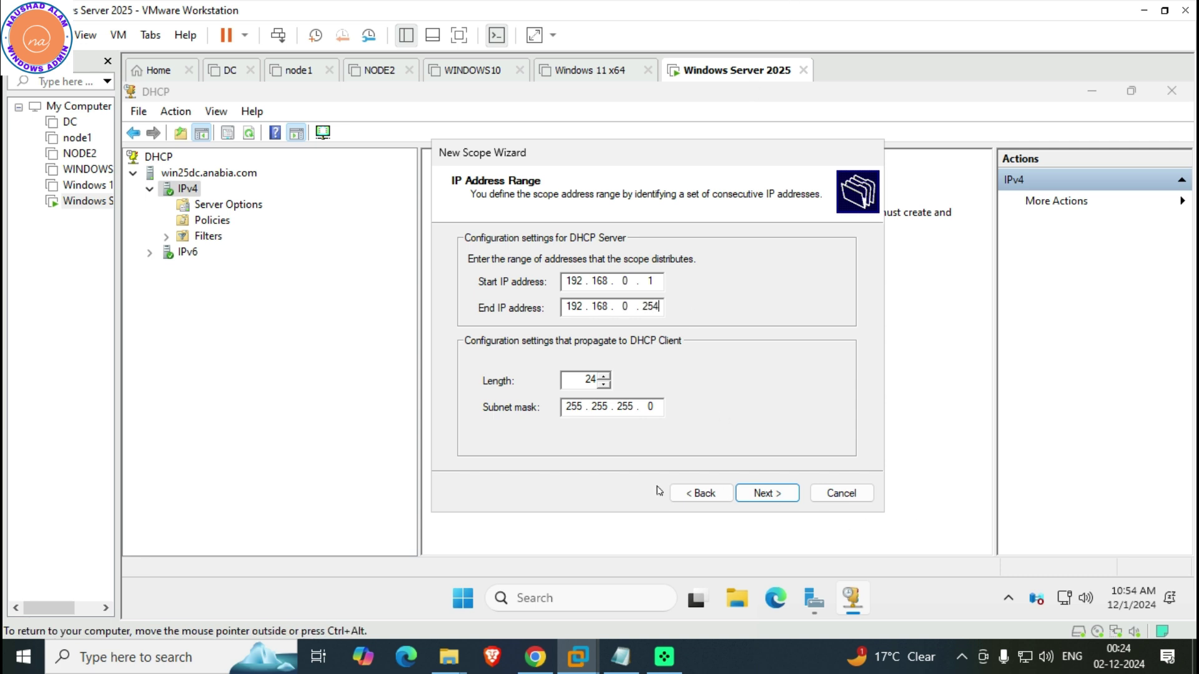
click(789, 498)
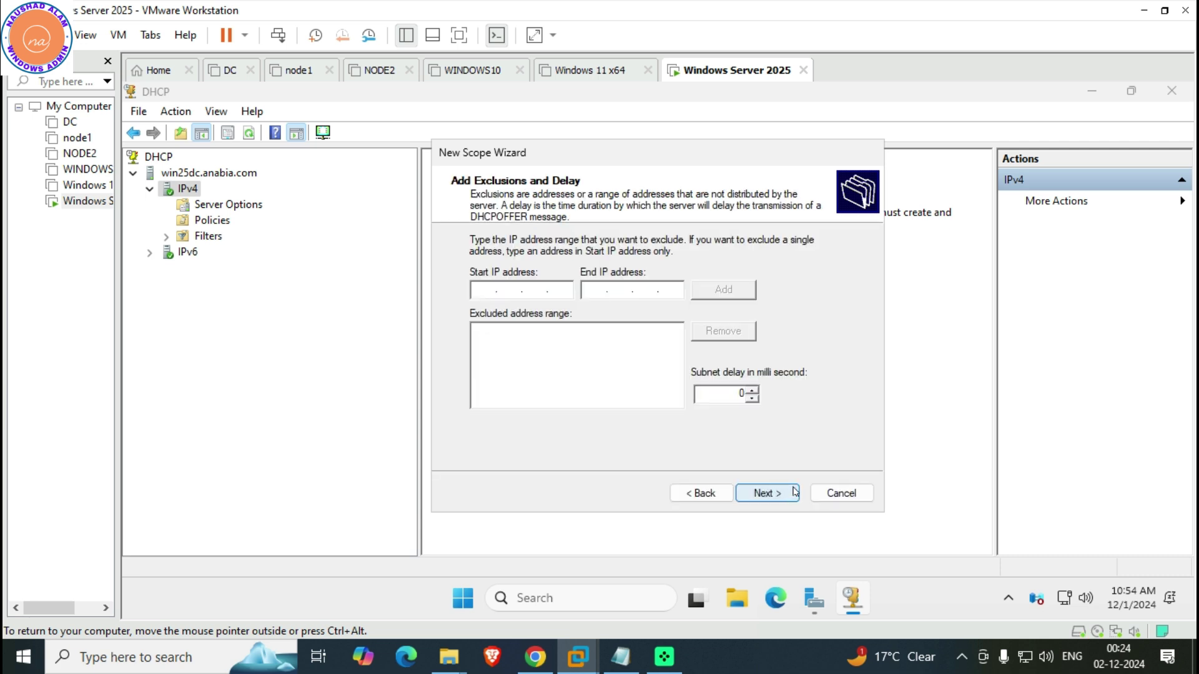
Exclude addresses 192.168.0.80 through 192.168.0.100, after correcting an invalid address entry
text(192 . )
text(168)
text(0.800)
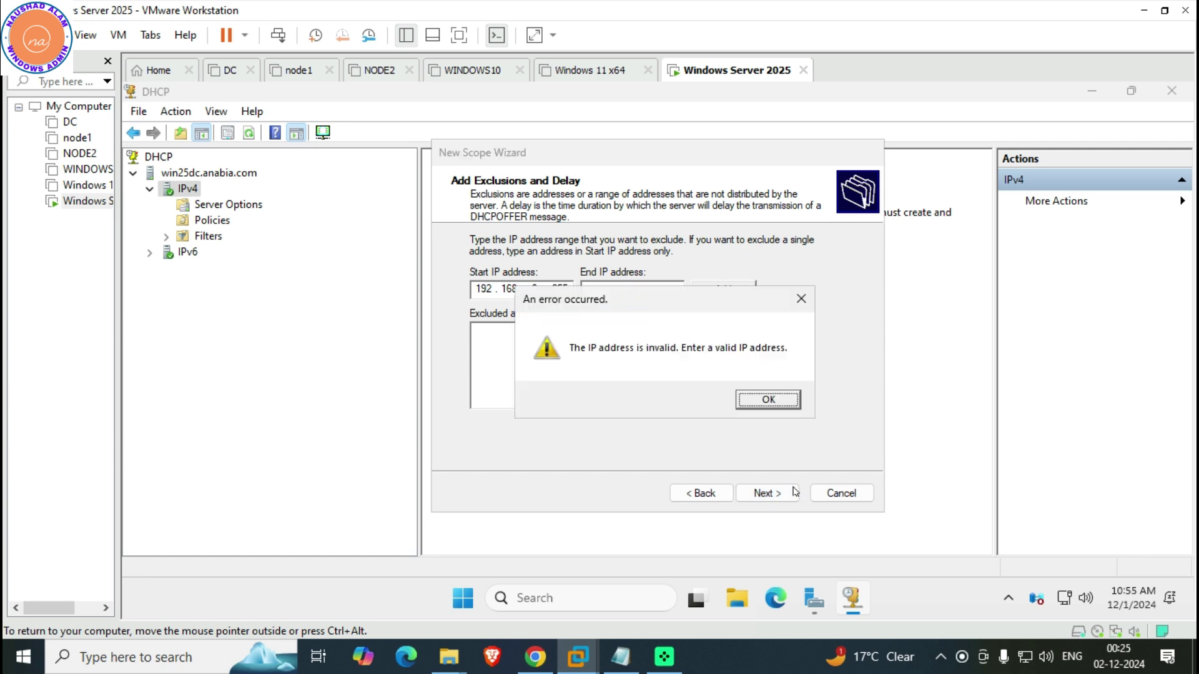
key(Return)
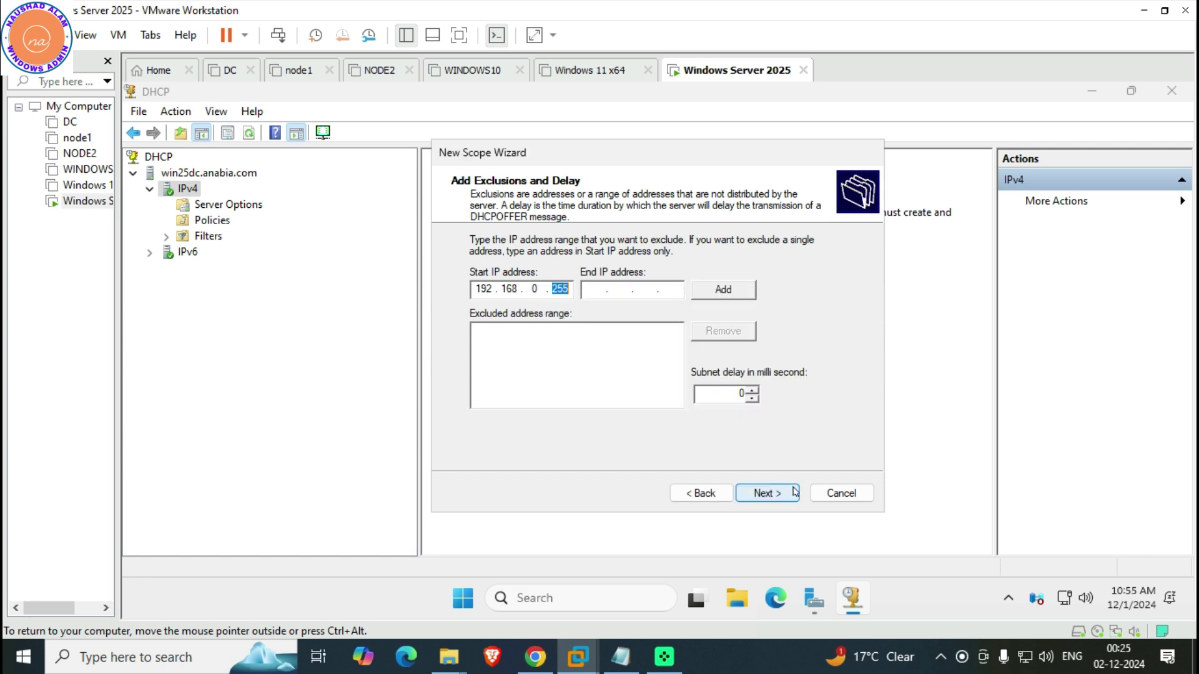
text(80)
text(192.168.0.)
text(100)
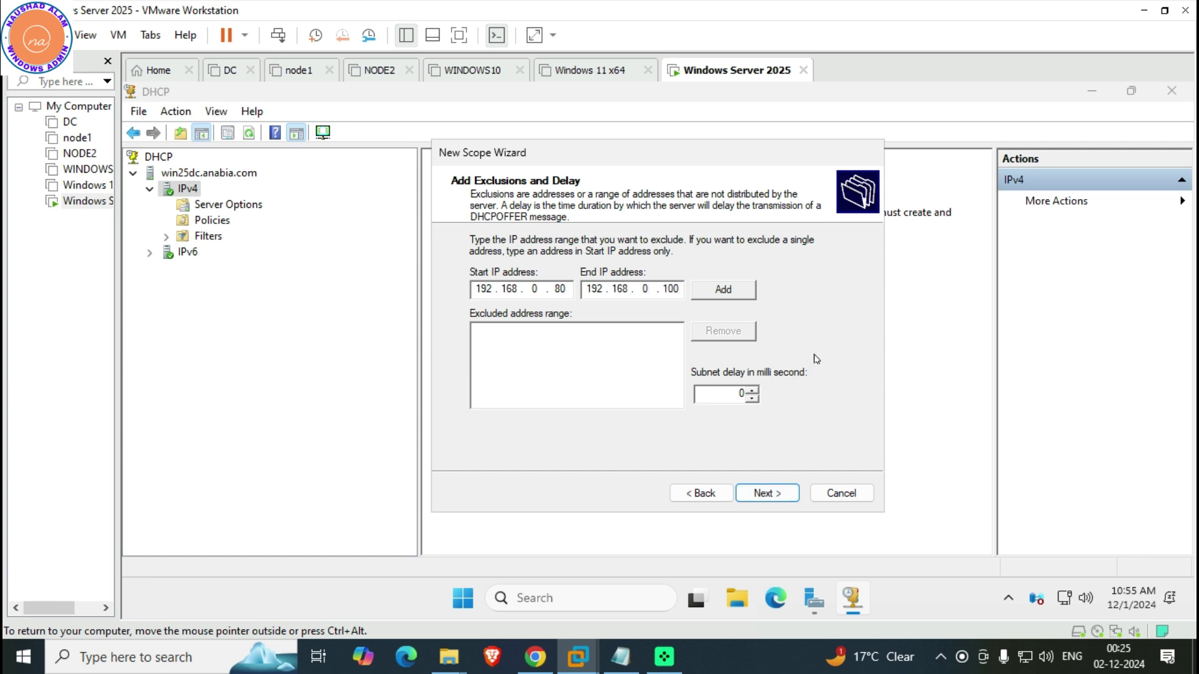
click(714, 293)
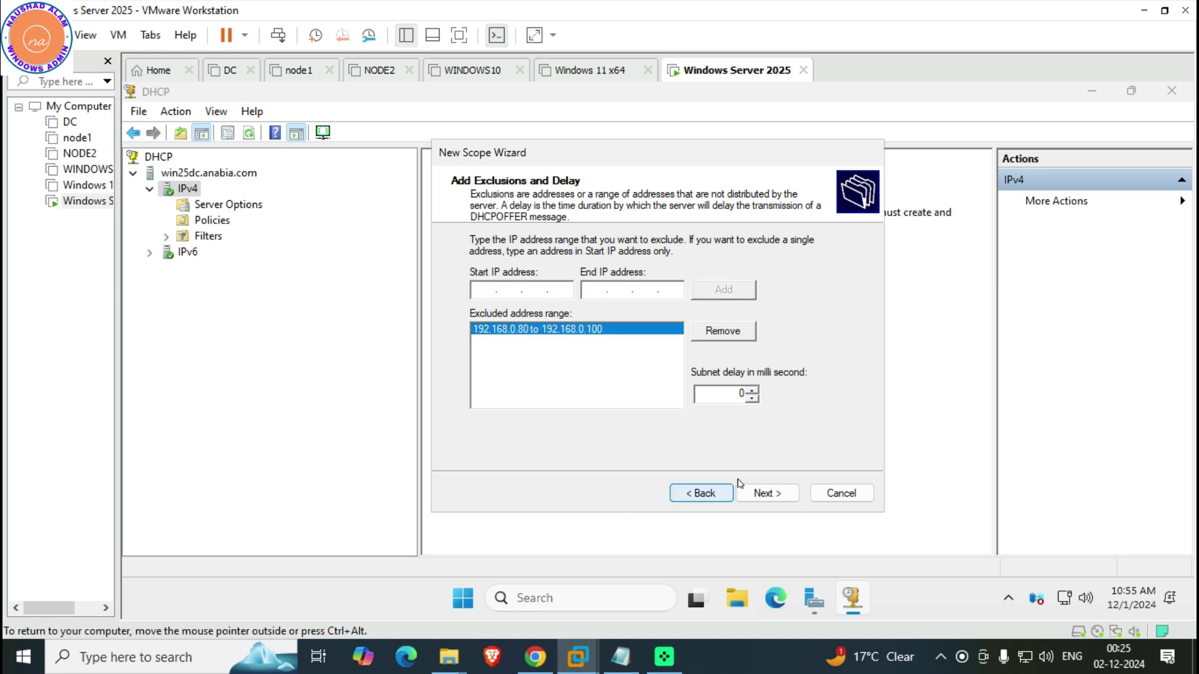
click(759, 492)
Keep the 8-day lease, set router 192.168.0.1, keep DNS 192.168.0.10, and activate the scope
click(758, 492)
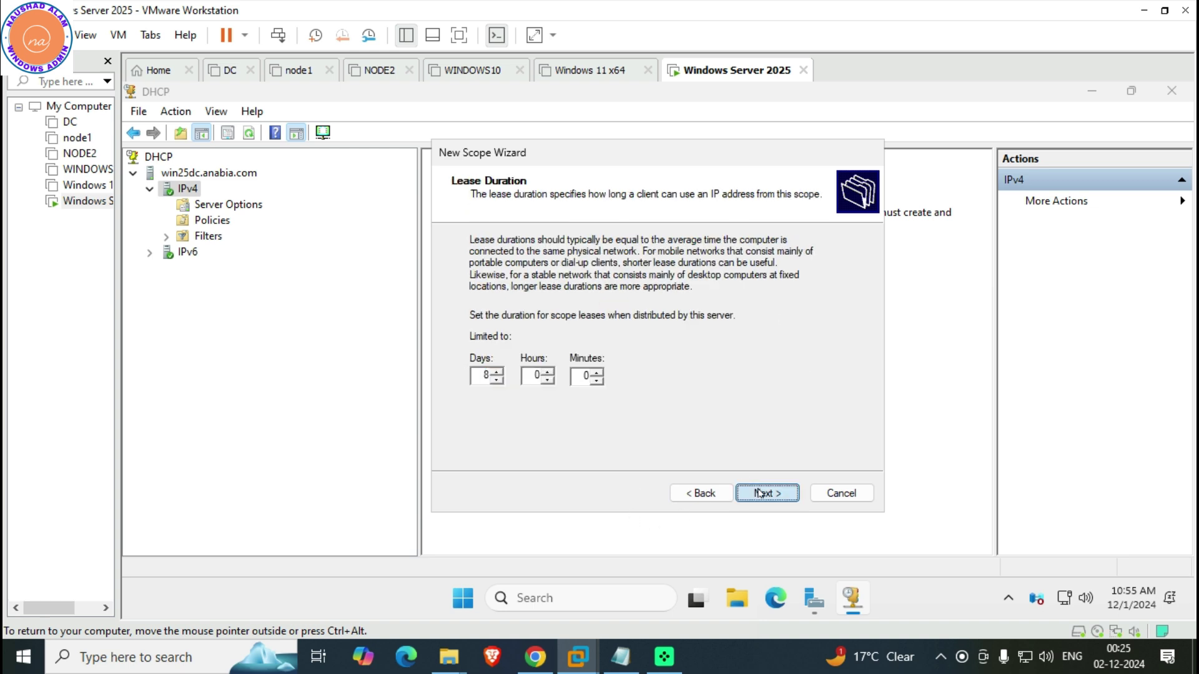
click(759, 492)
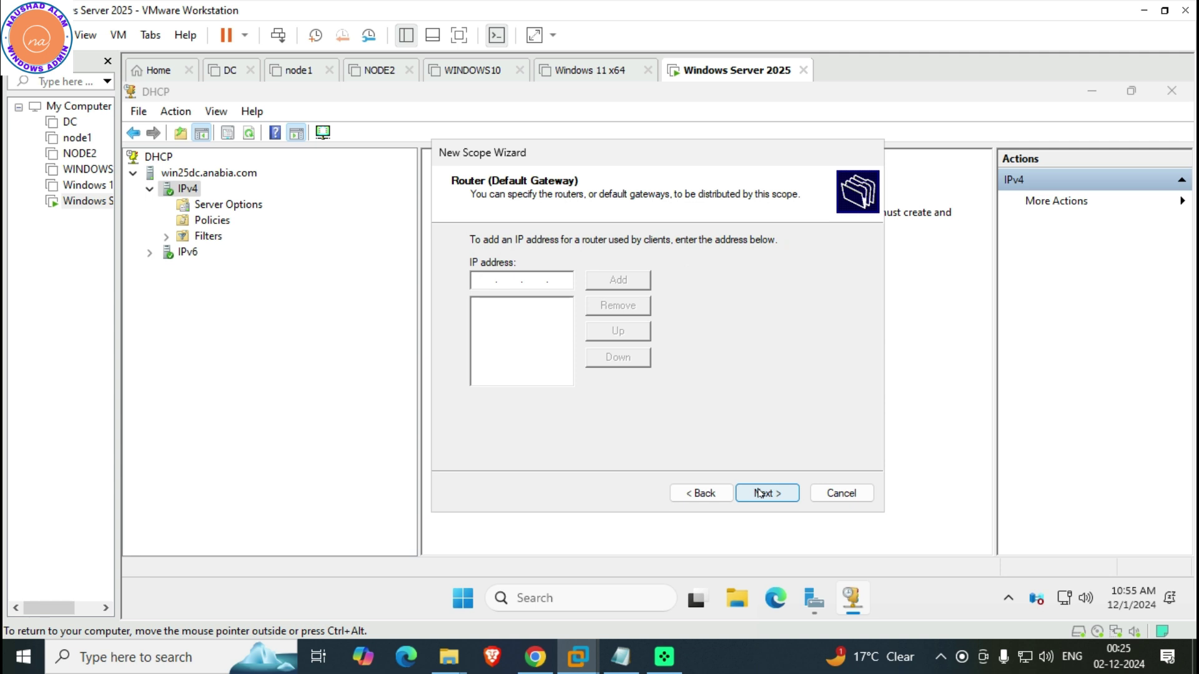
text(192 . 168 . 0 . 1)
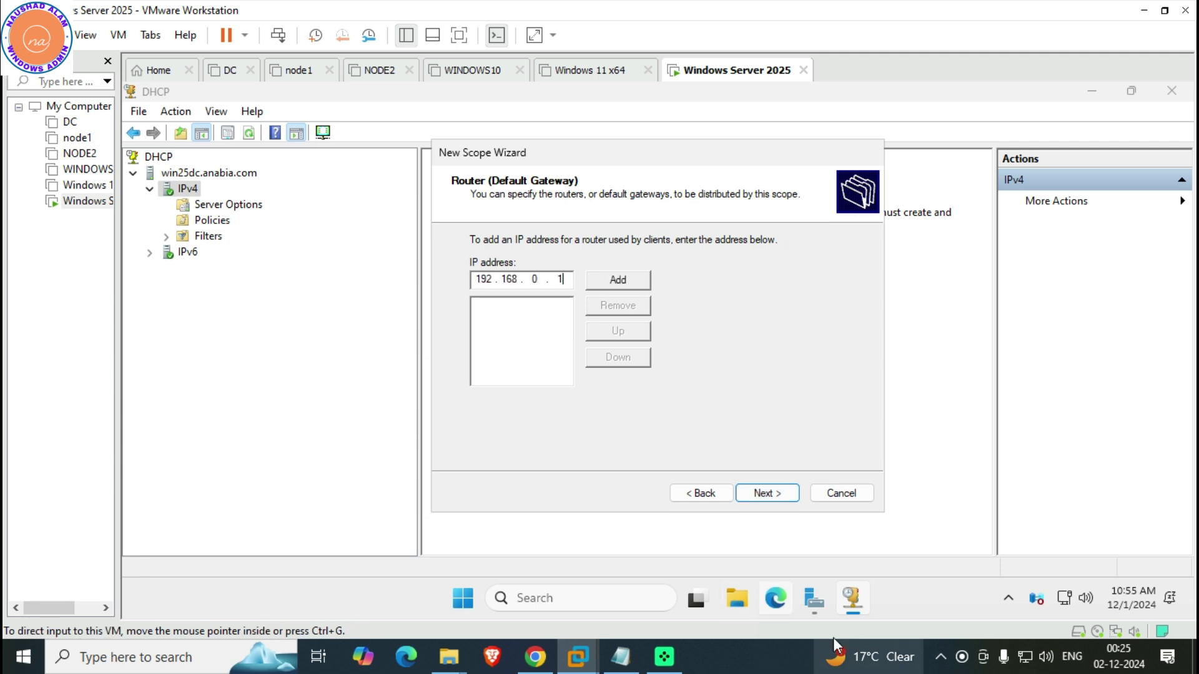
click(773, 495)
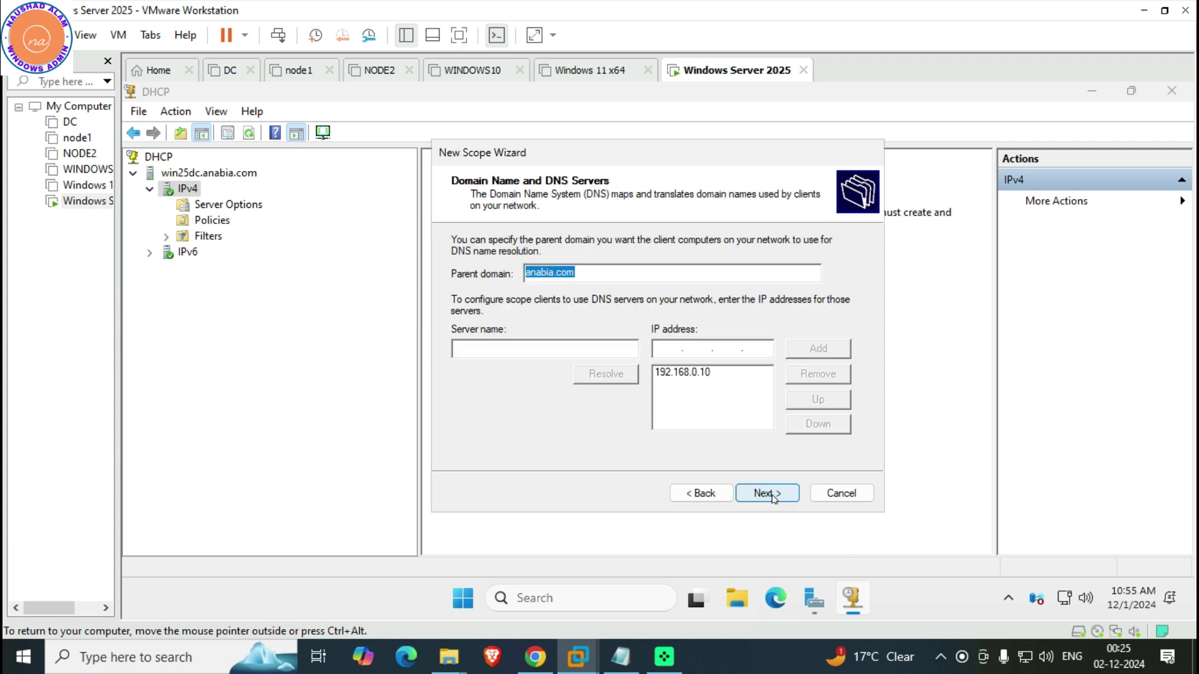
click(773, 495)
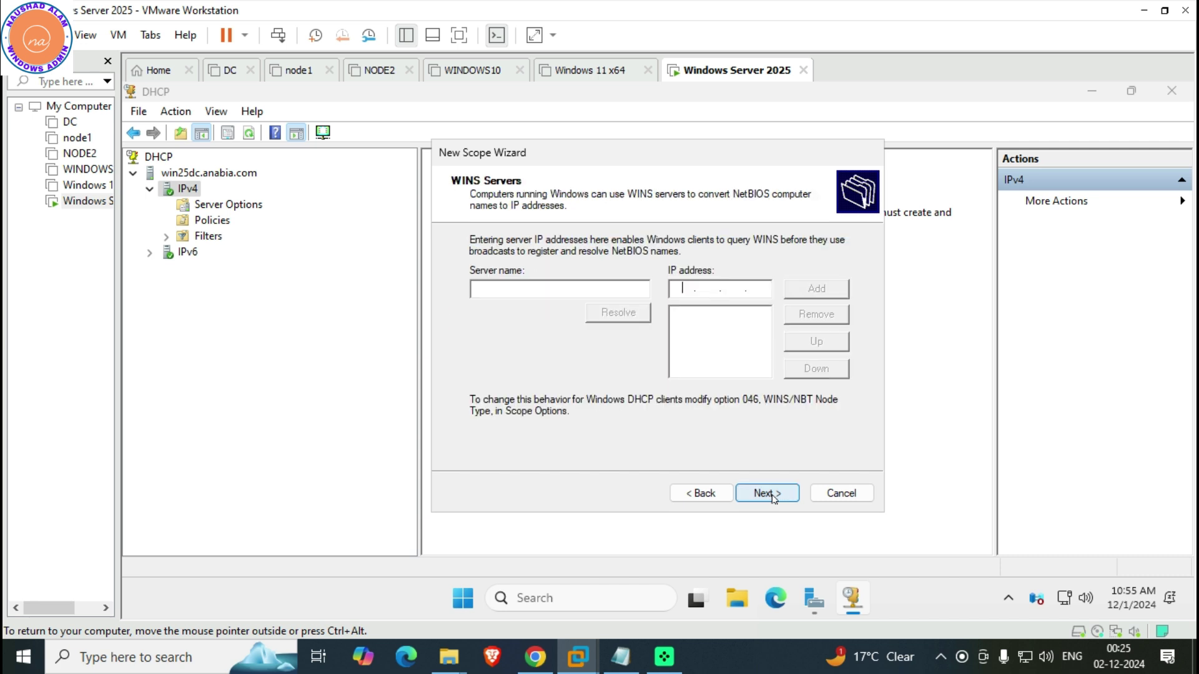
click(773, 494)
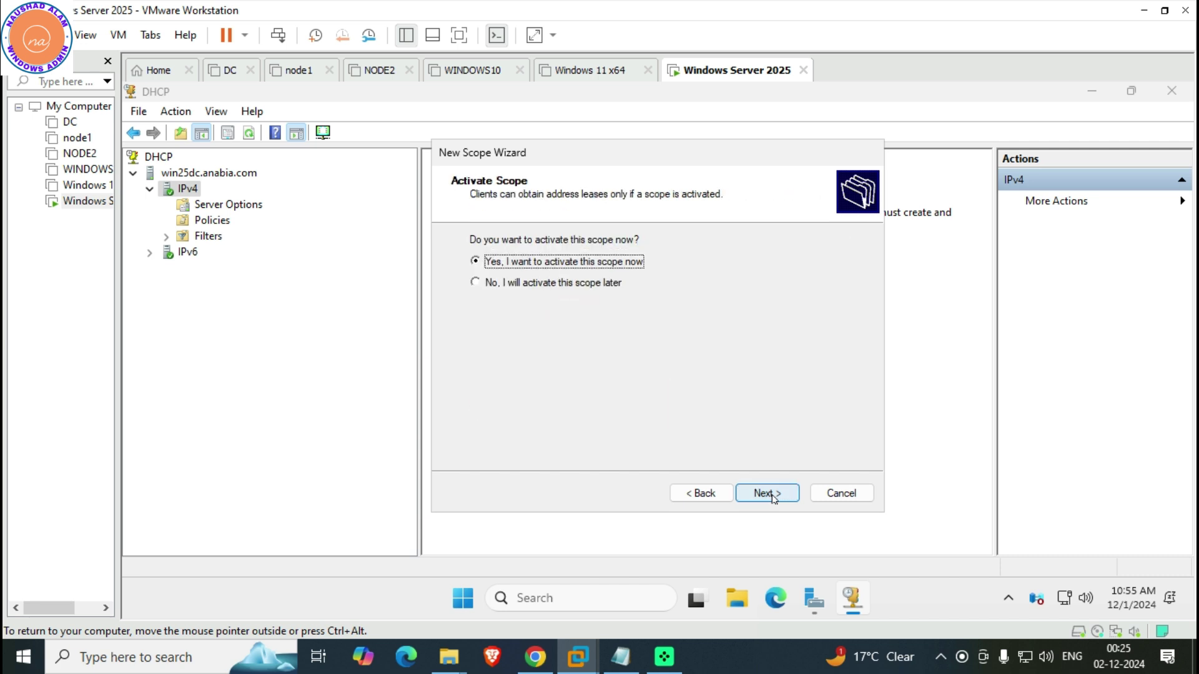
click(773, 495)
click(773, 494)
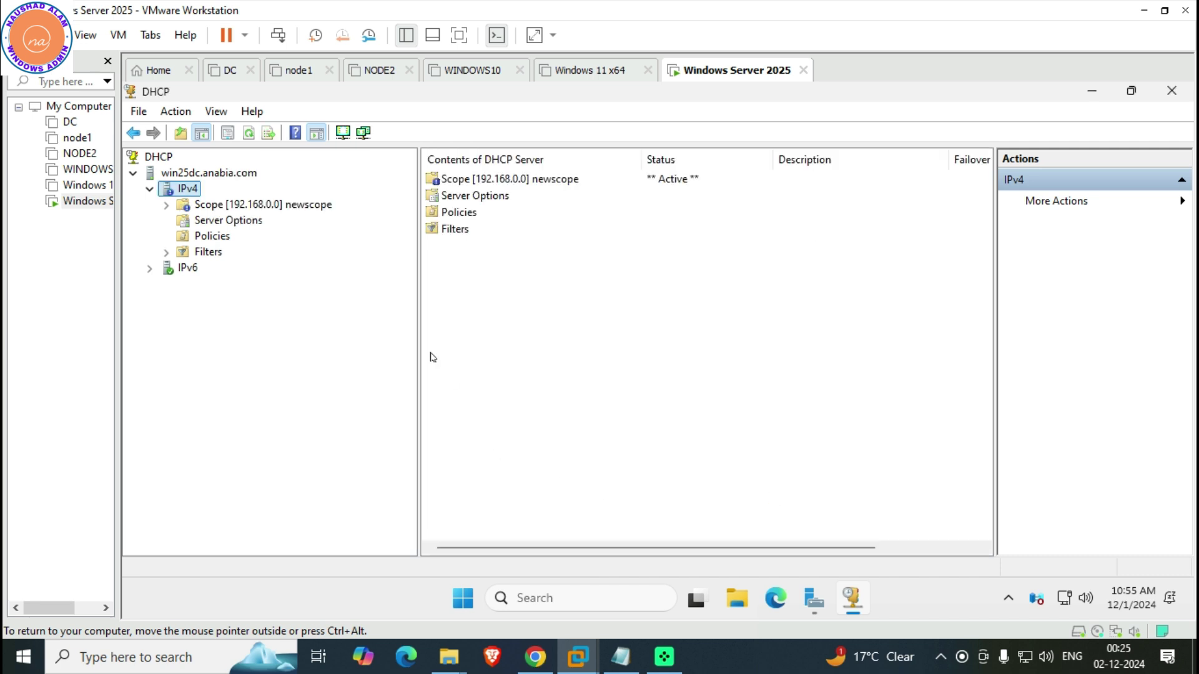
Refresh the newscope scope and the IPv4 node in the DHCP console
double_click(223, 208)
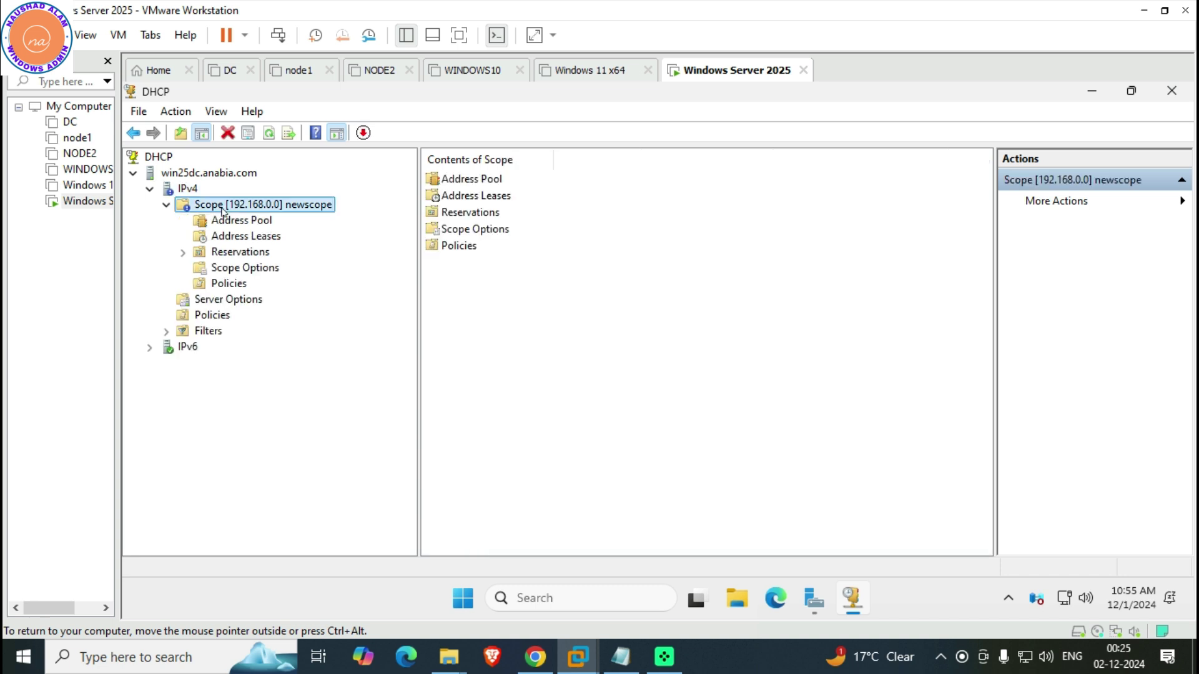
right_click(223, 209)
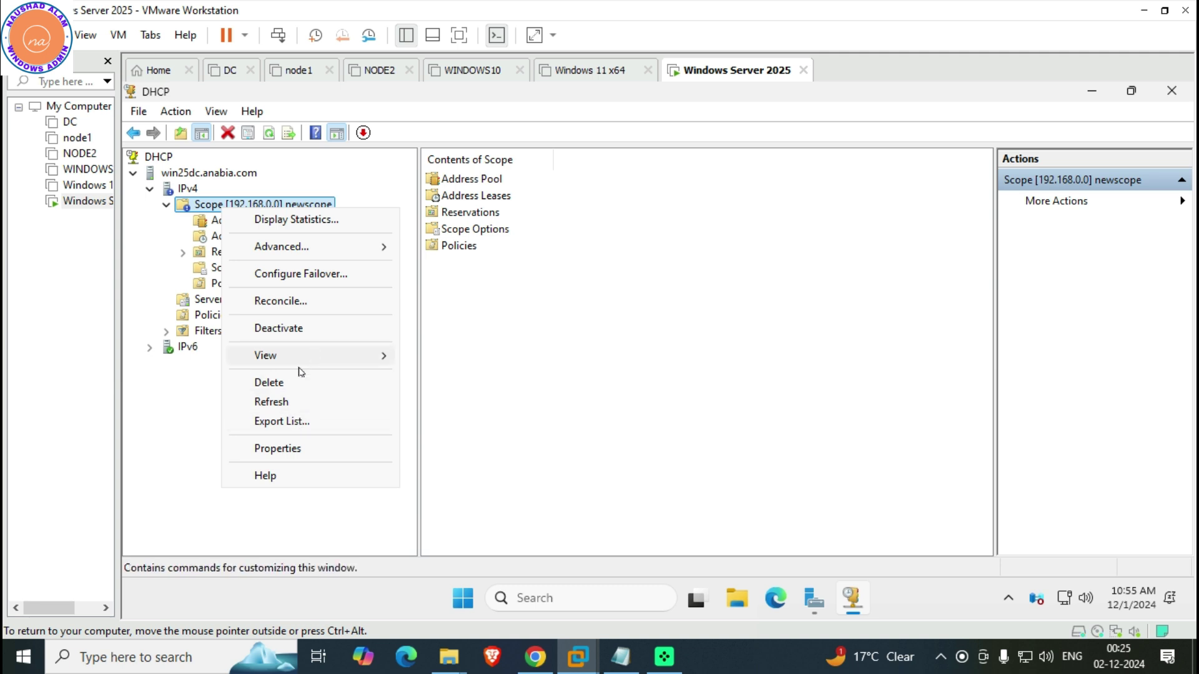
click(270, 402)
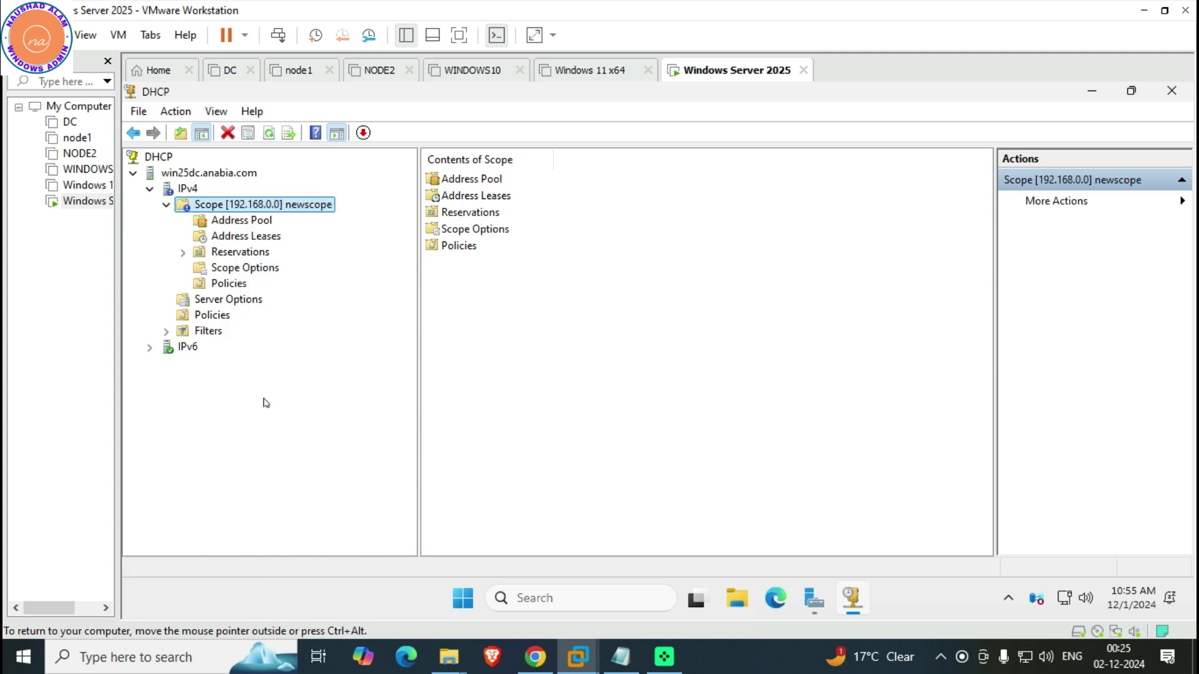
click(175, 186)
right_click(175, 186)
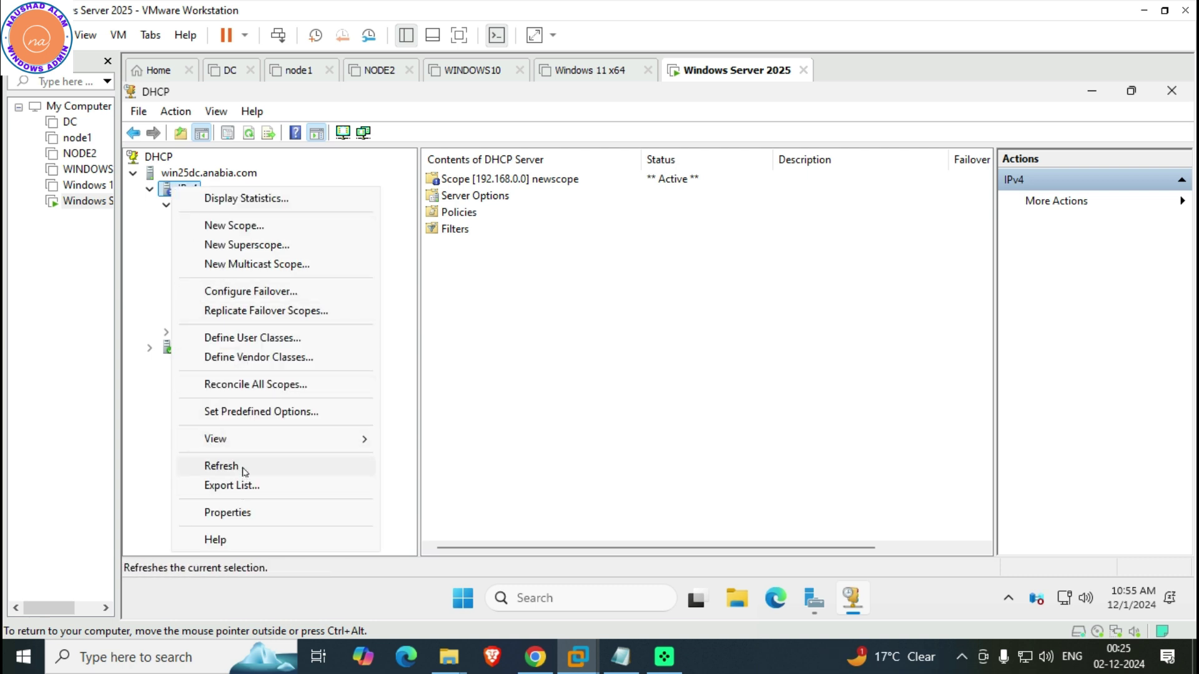
click(244, 470)
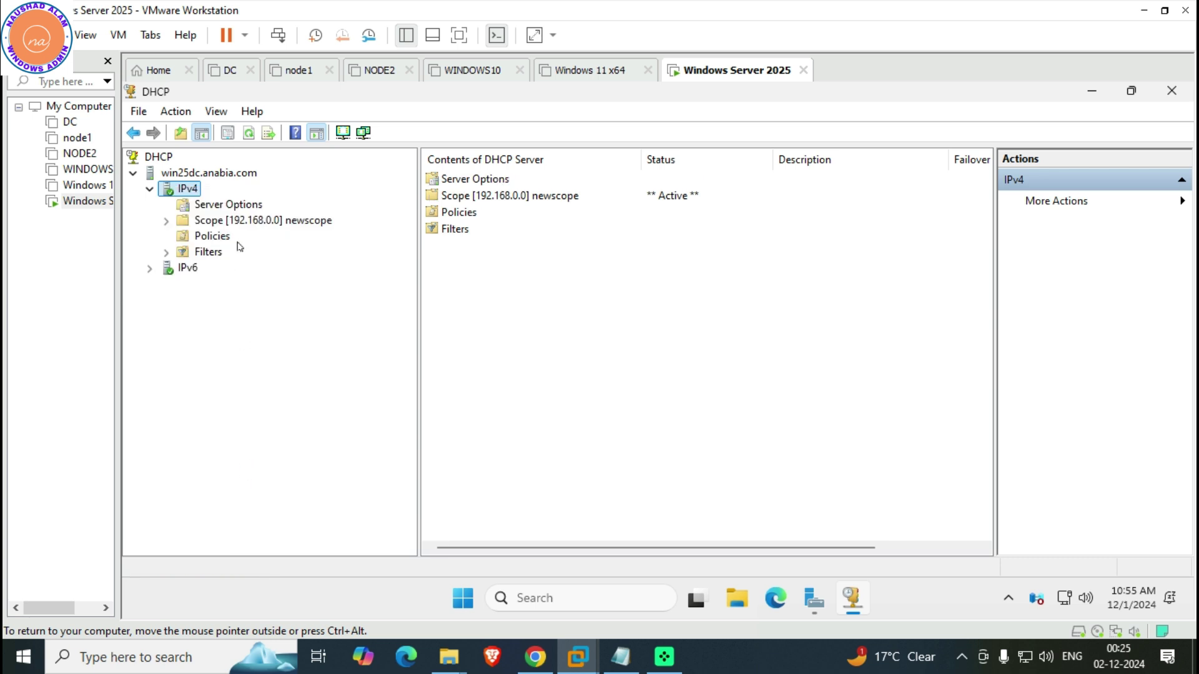
Review newscope's address pool and exclusion, empty leases and reservations, then close DHCP
click(228, 223)
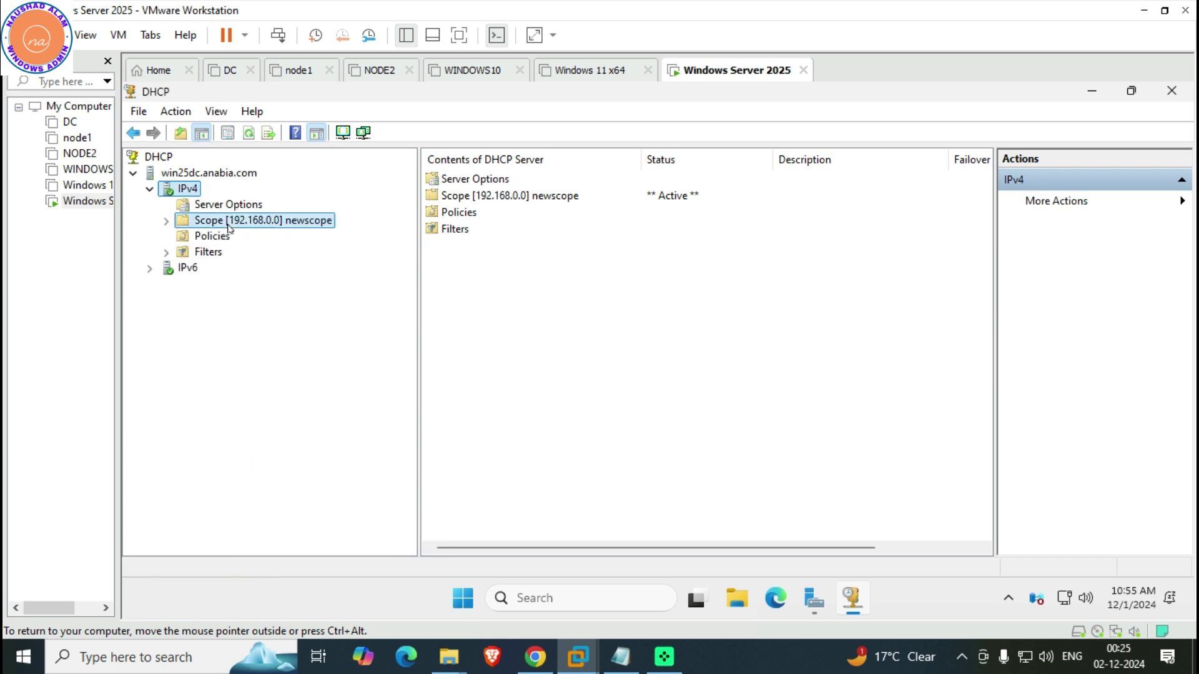
double_click(227, 226)
click(238, 251)
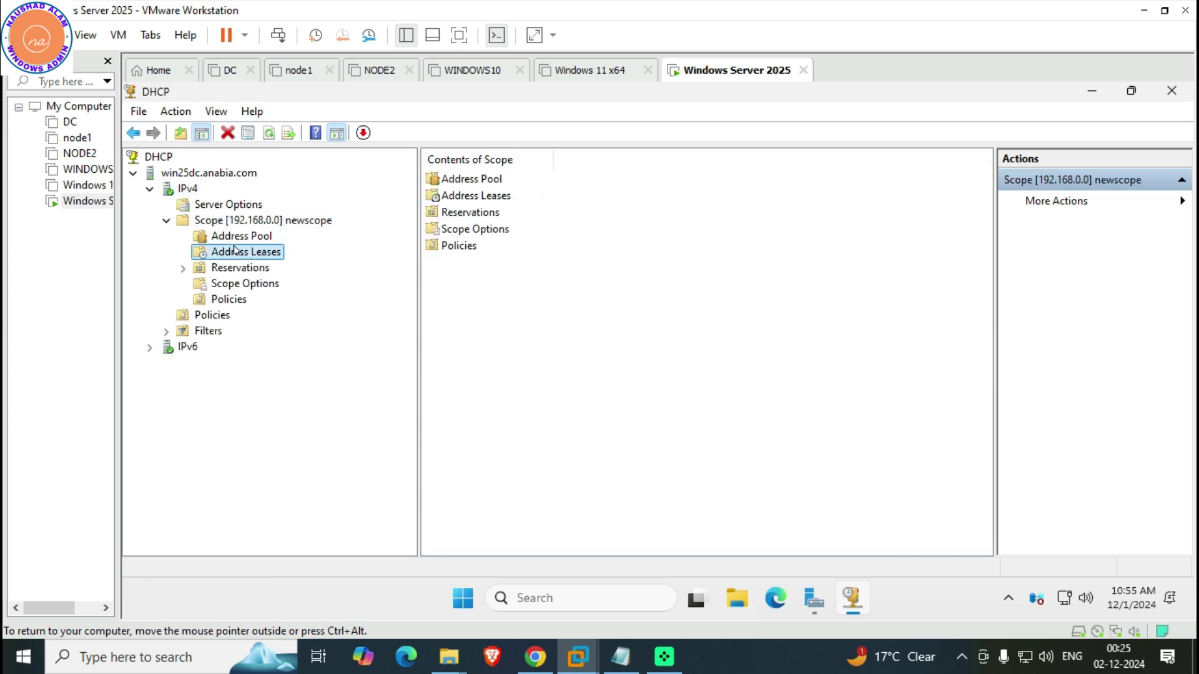
click(242, 237)
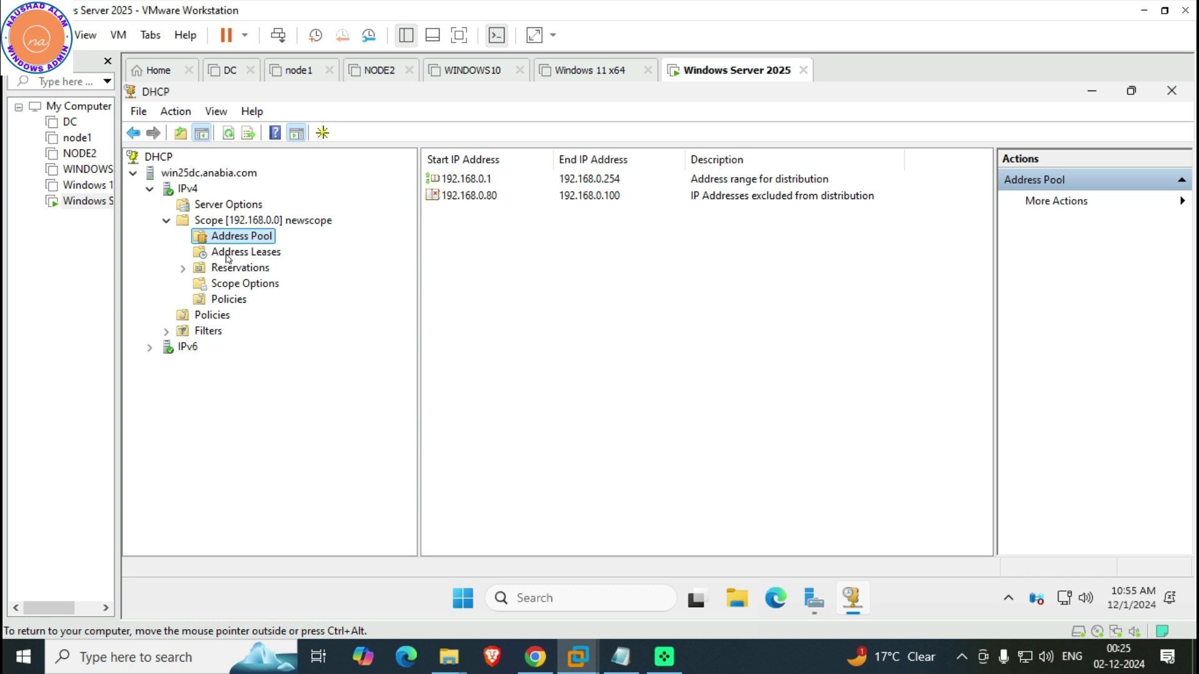
click(226, 254)
click(246, 272)
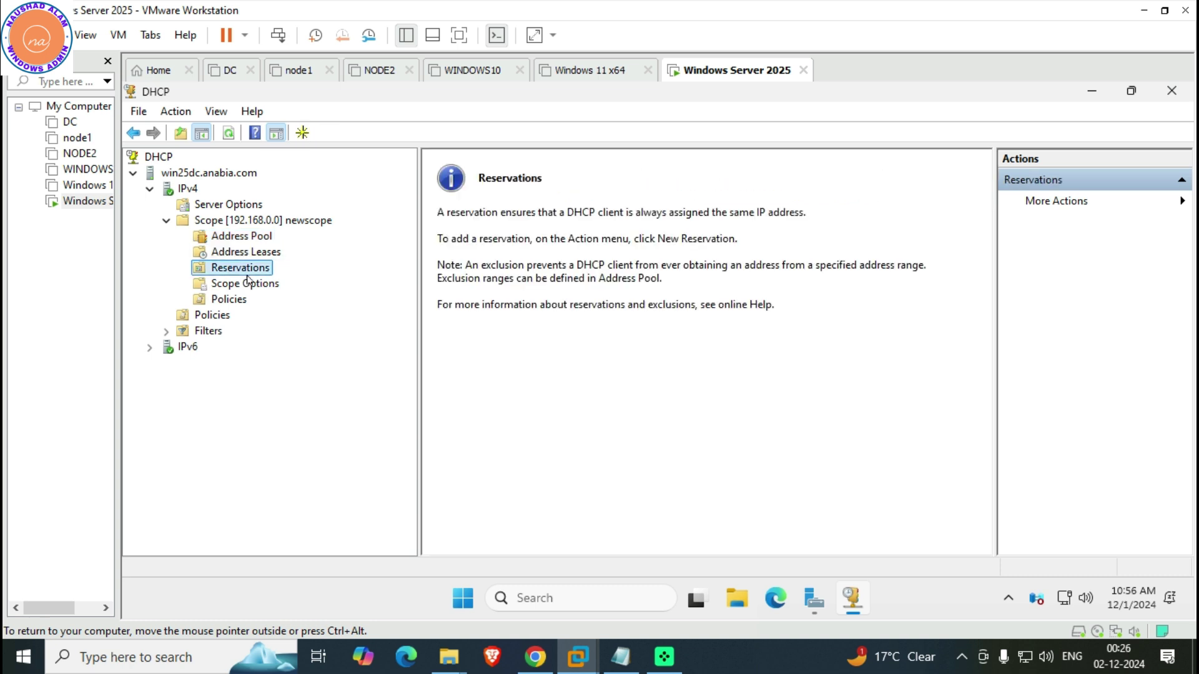
click(1166, 95)
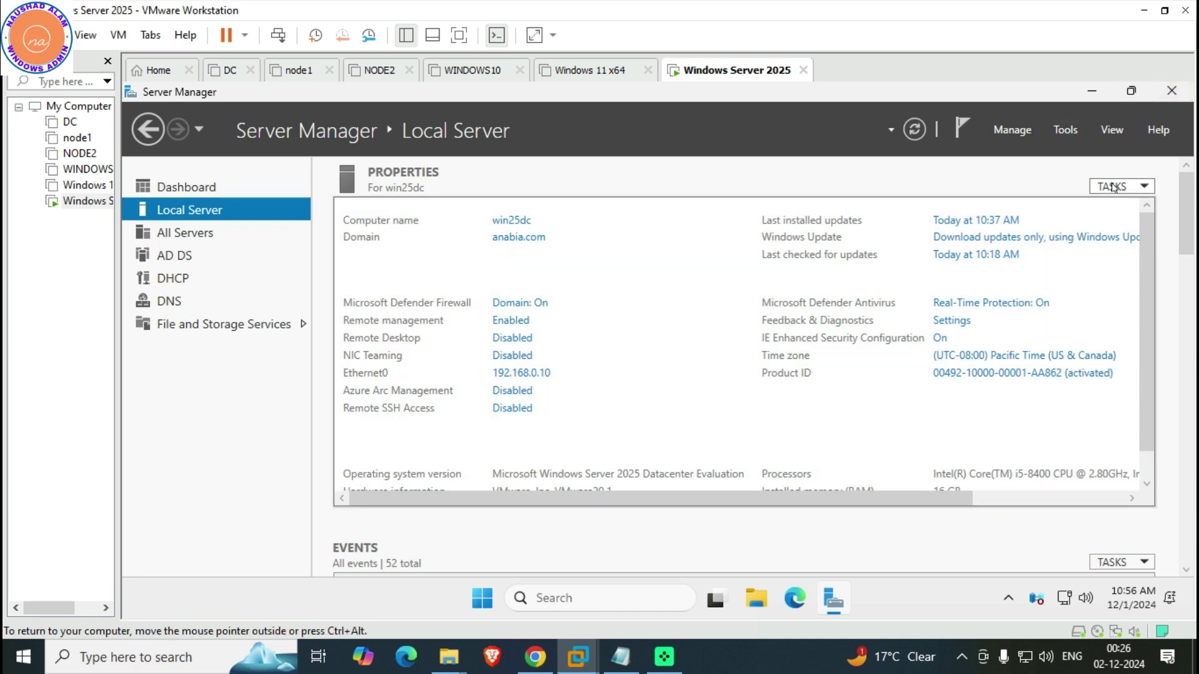